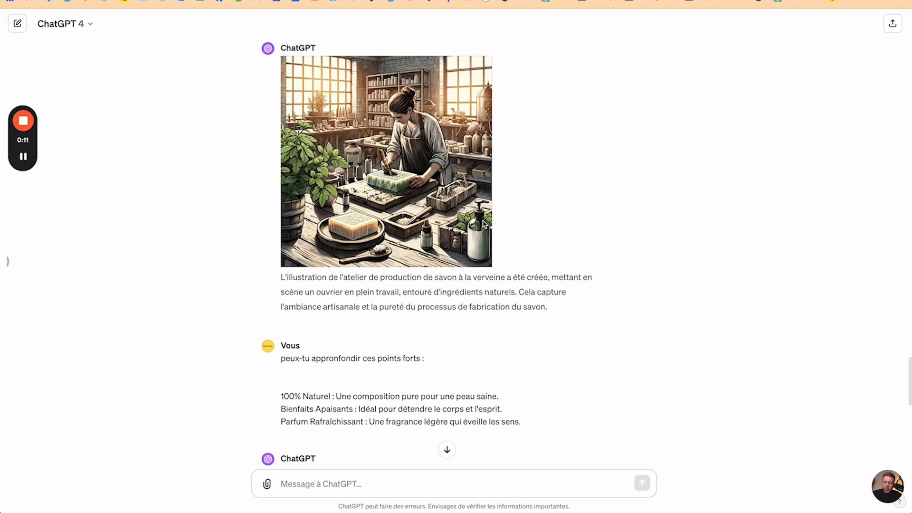
Mention the Canva GPT and draft a French request for square content ideas for the verbena soap's Facebook Ads campaigns, noting the Canva premium plan
click(325, 483)
text(@)
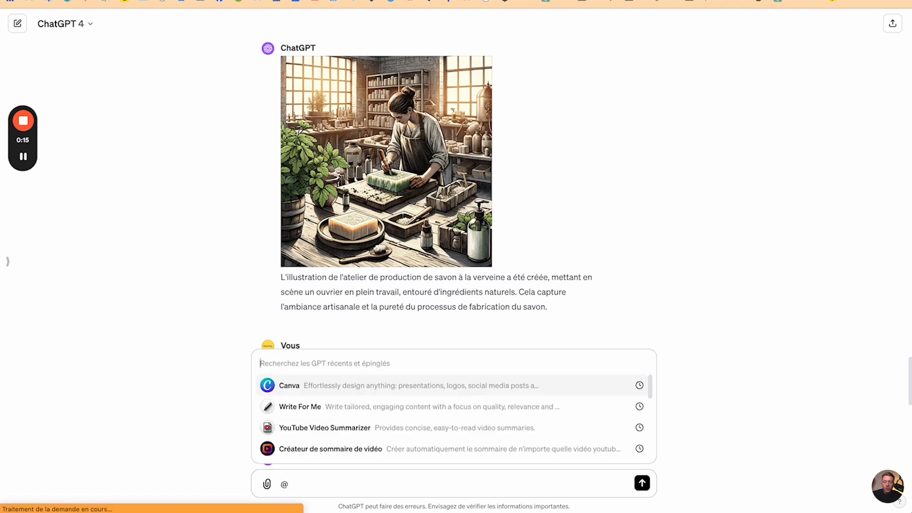
click(287, 385)
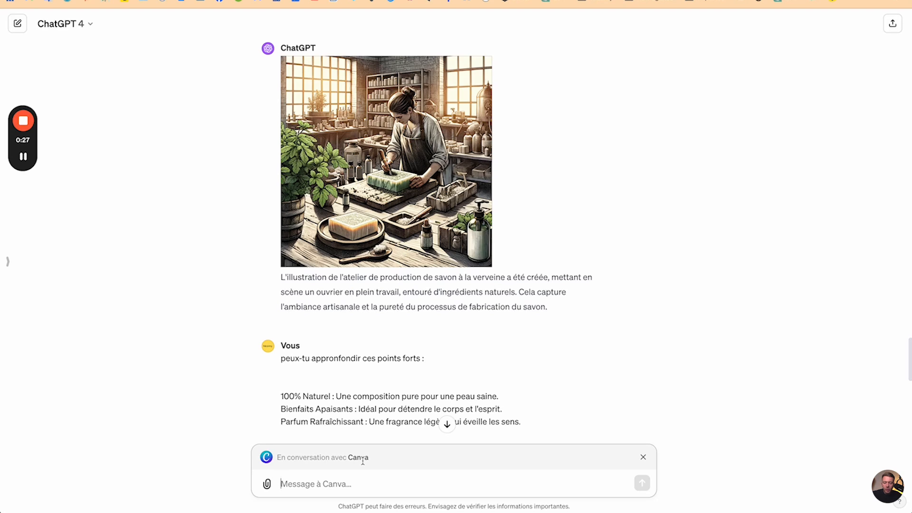
text(Trouve moi des idées de contenue en format carrée pour mon savon verveine. Je souhaite faire des campagnes de publicité sur facebook ads J'ai canva premium)
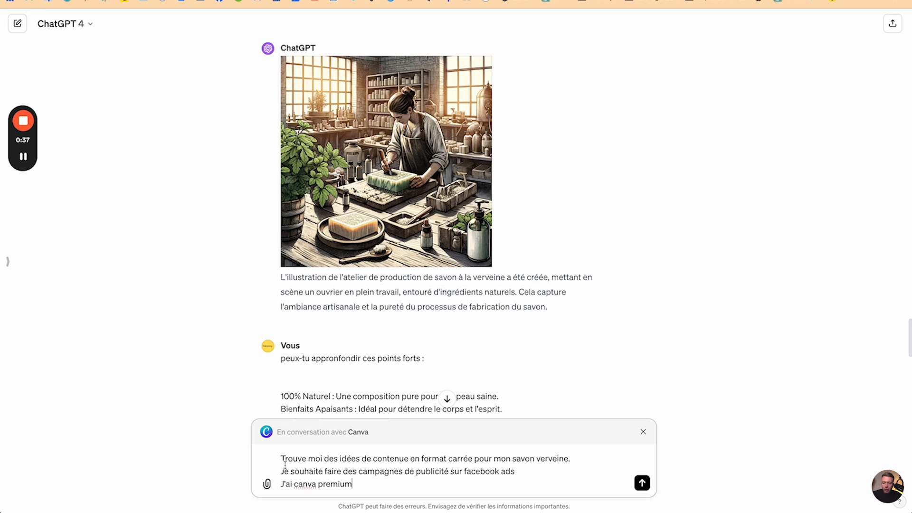
Add the line "Donne moi des contenue seulement en format 1080x1080" to the request
key(shift+Return)
text(Donne moi des cont)
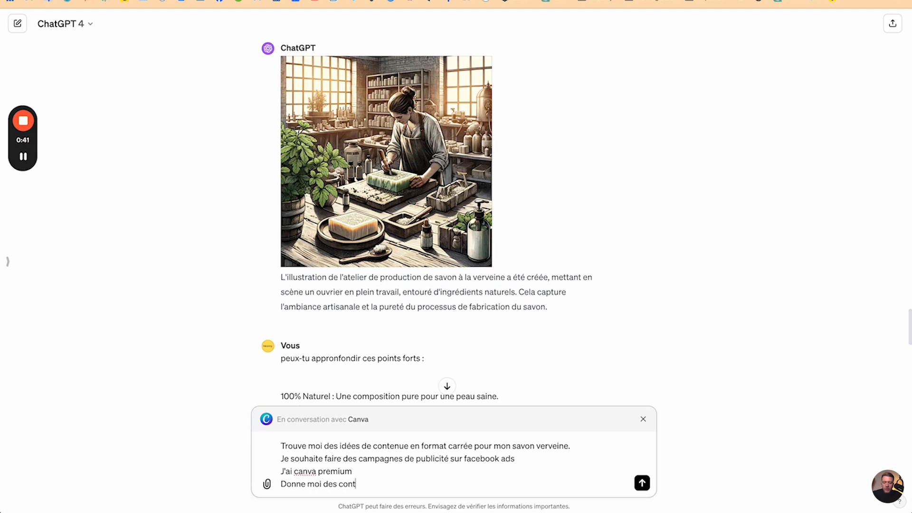
text(enue seulement en format 1080x1080)
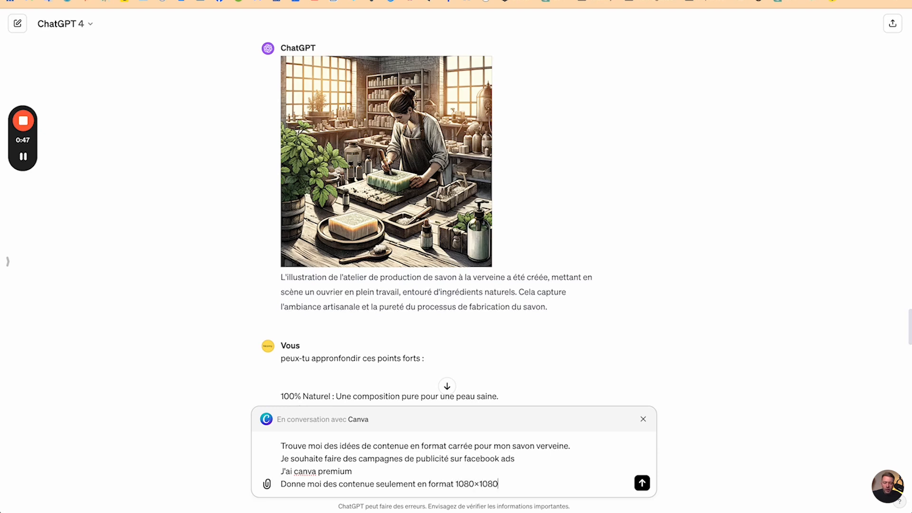
Add the line "Le but étant de vendre mes savons naturels", send the request to Canva and go to the latest reply
key(shift+Return)
text(Le but étatn)
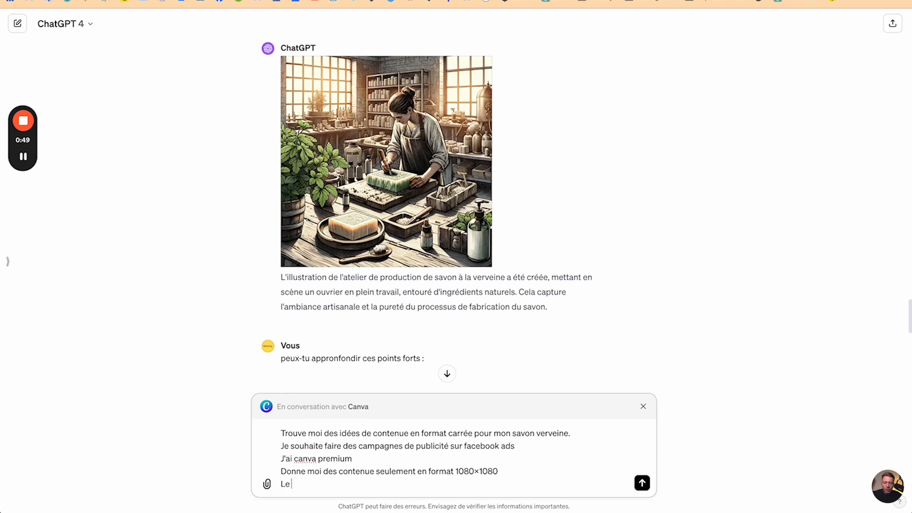
key(BackSpace)
key(BackSpace)
text(nt de vendre)
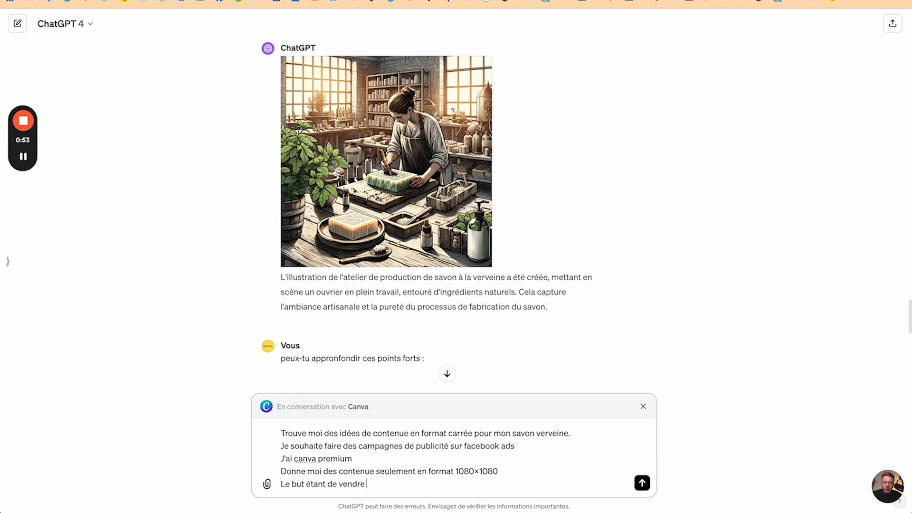
text( mes savons naturel)
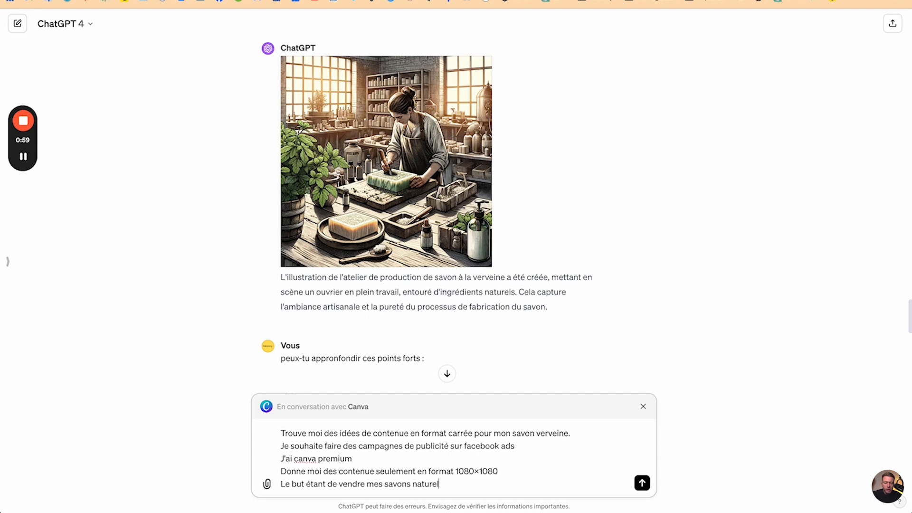
text(s)
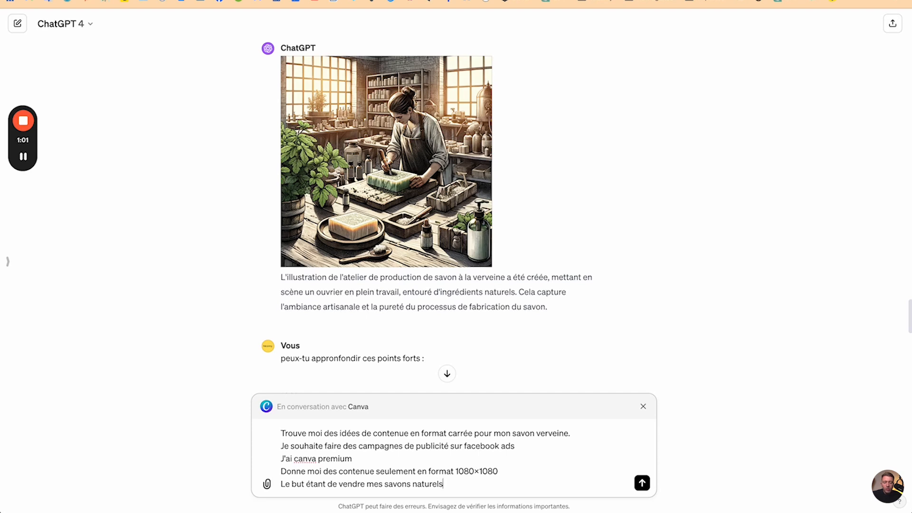
click(642, 484)
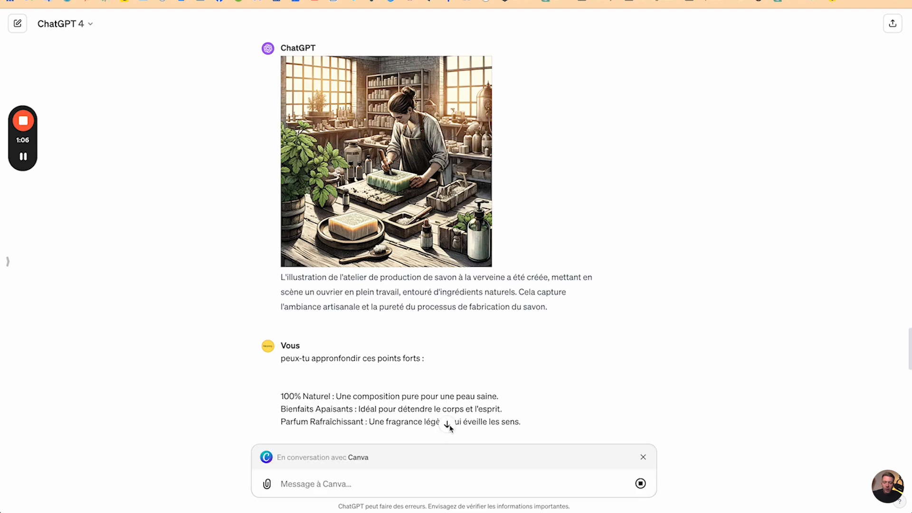
click(448, 424)
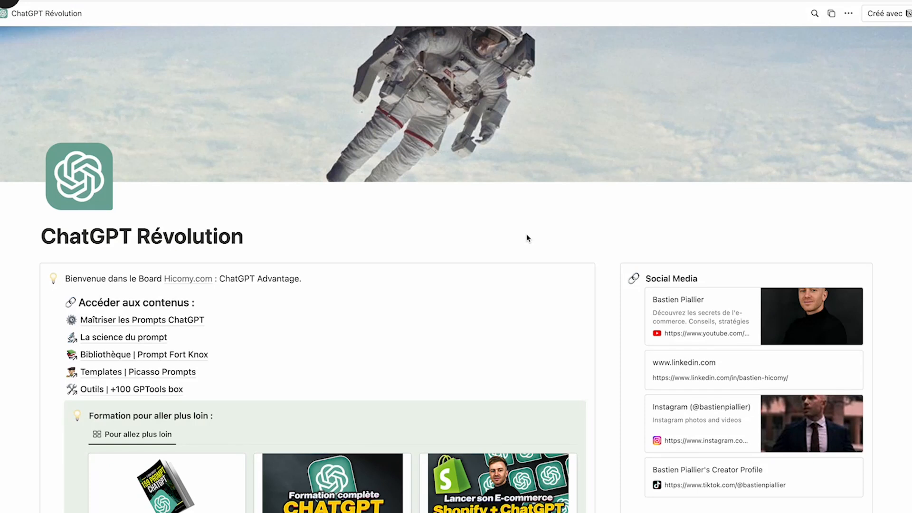
Look through the ChatGPT Révolution board's training content, prompt library and GPT assistants gallery
scroll(527, 238, down, 3)
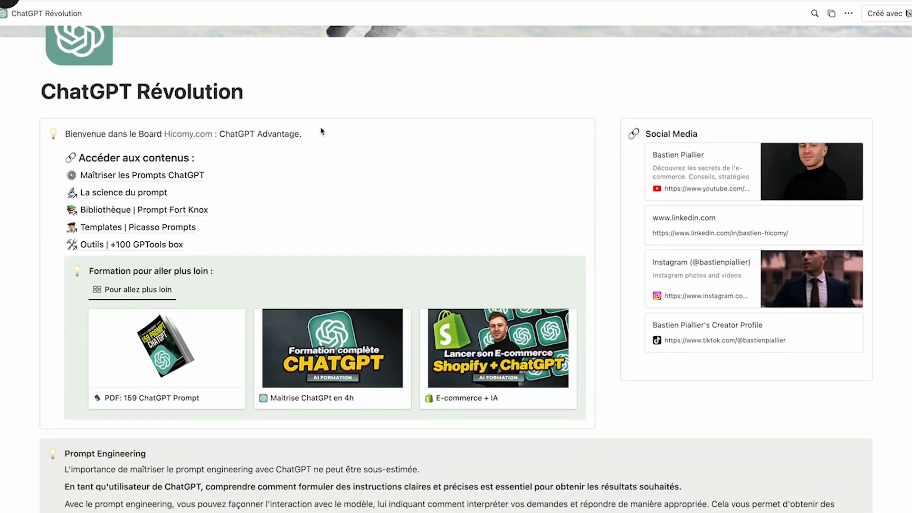
scroll(124, 353, down, 13)
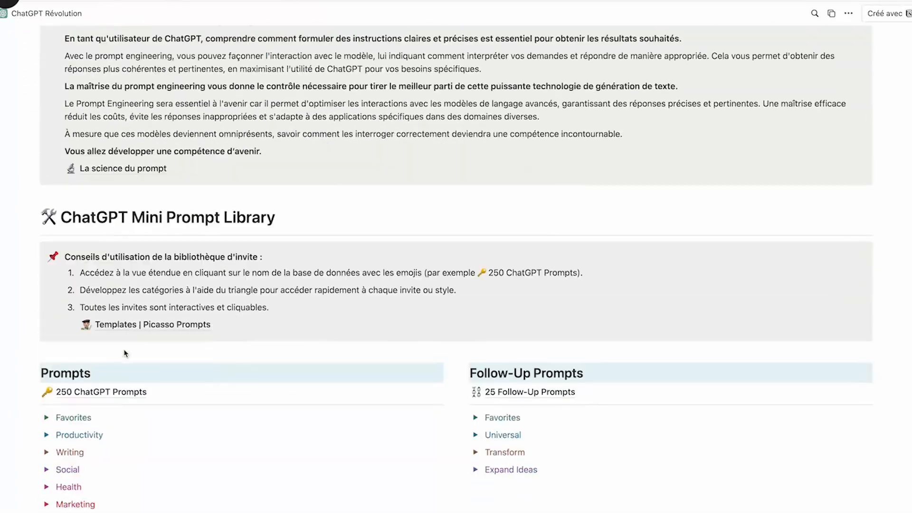
scroll(124, 353, down, 13)
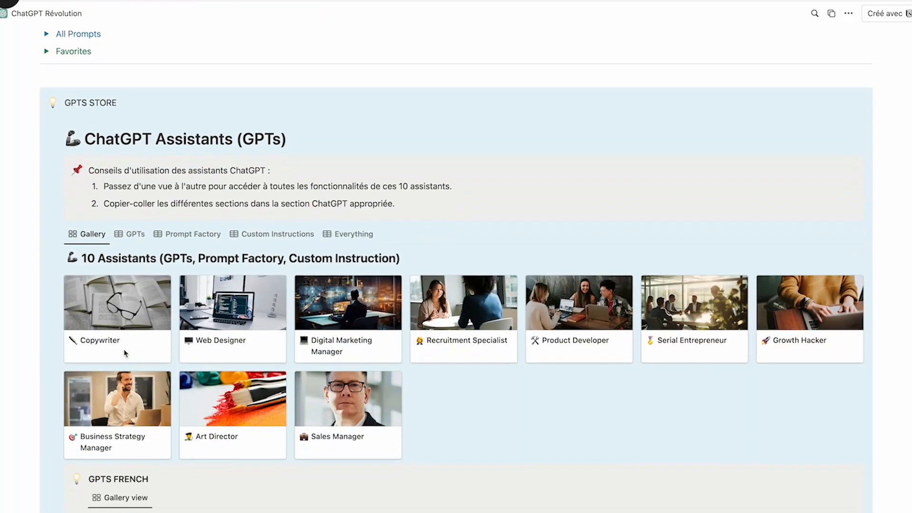
scroll(124, 353, up, 5)
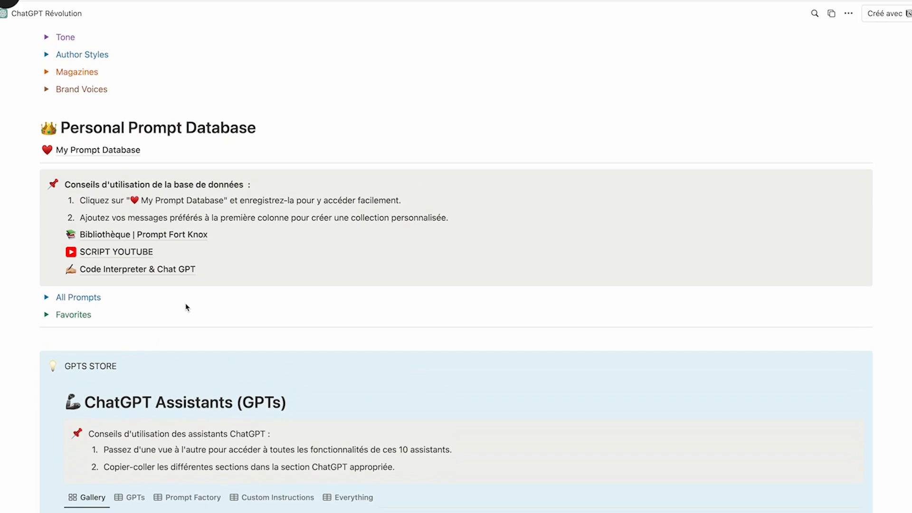
scroll(187, 308, up, 15)
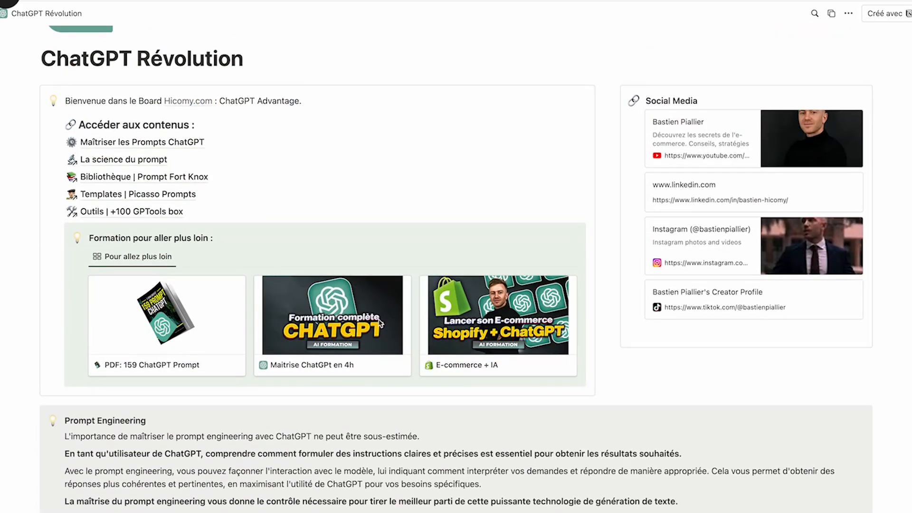
scroll(388, 310, up, 2)
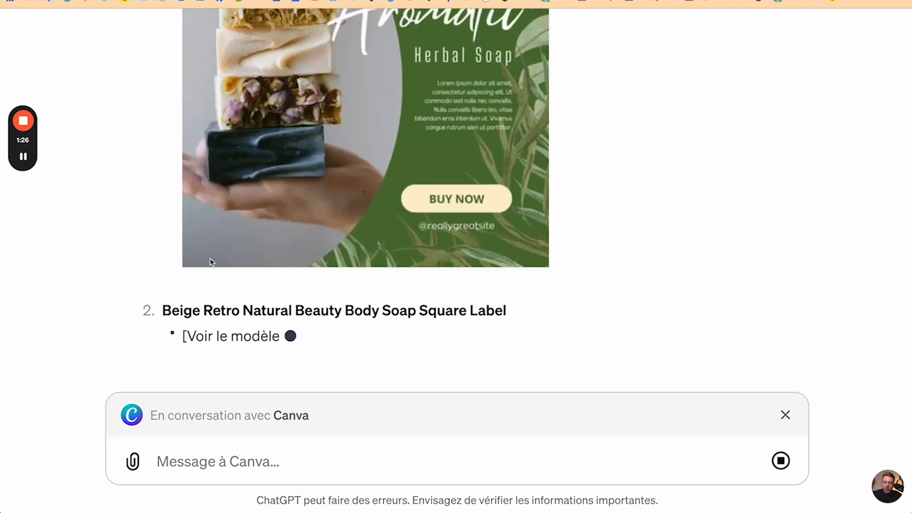
Review the soap design templates in Canva's reply, reducing the page zoom to see more of them
scroll(335, 181, up, 3)
scroll(335, 181, down, 3)
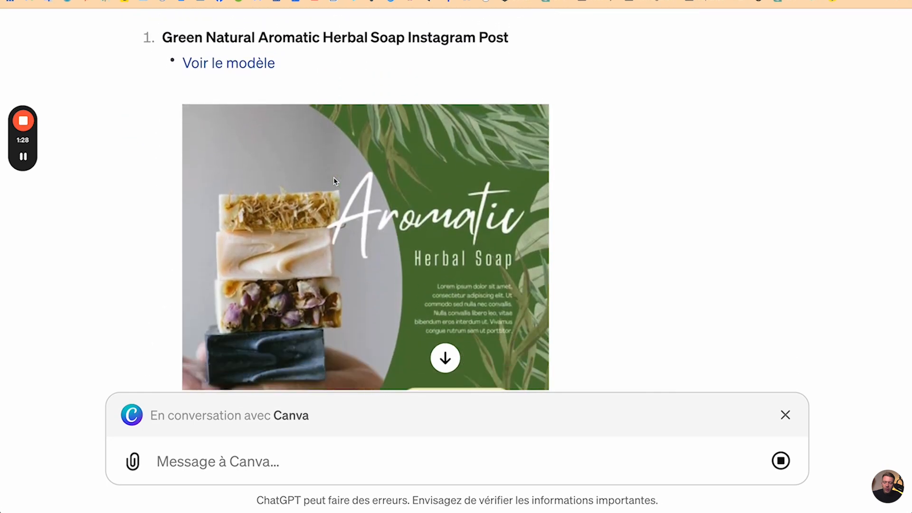
scroll(334, 181, down, 2)
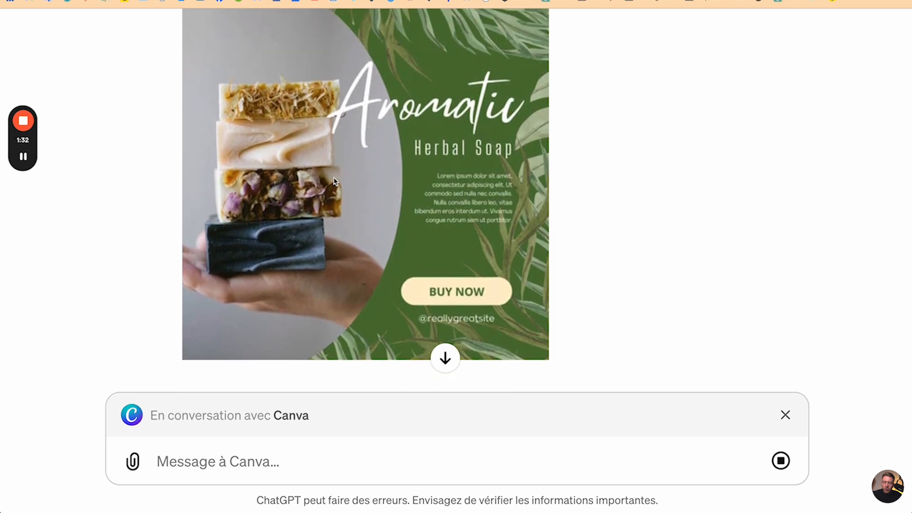
scroll(335, 181, down, 12)
scroll(335, 181, up, 1)
scroll(335, 181, down, 1)
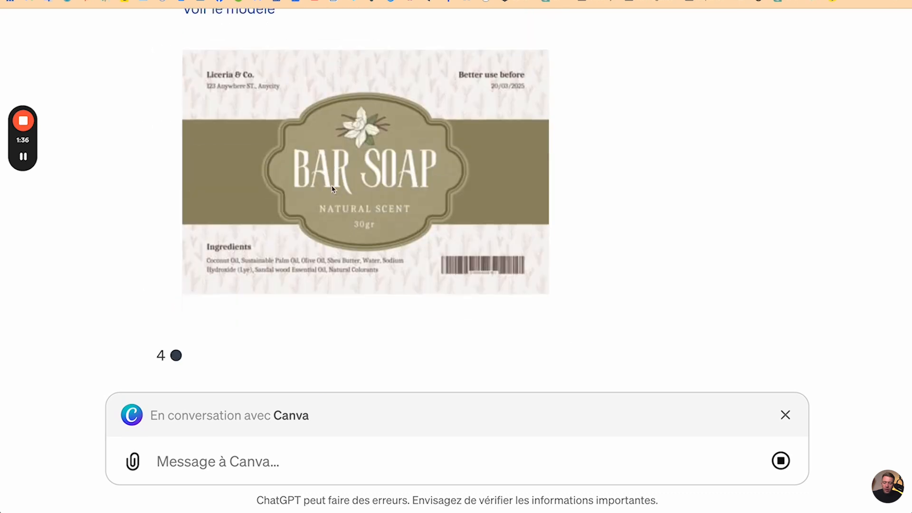
key(super+minus)
key(super+minus)
key(super+minus)
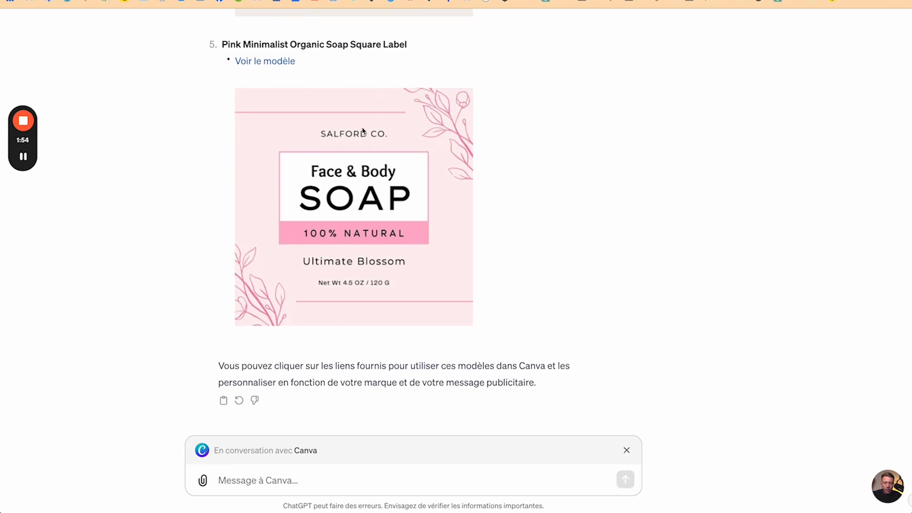
Go back over the suggested templates and open "Natural soap Instagram post promotion product" in Canva
scroll(363, 130, up, 20)
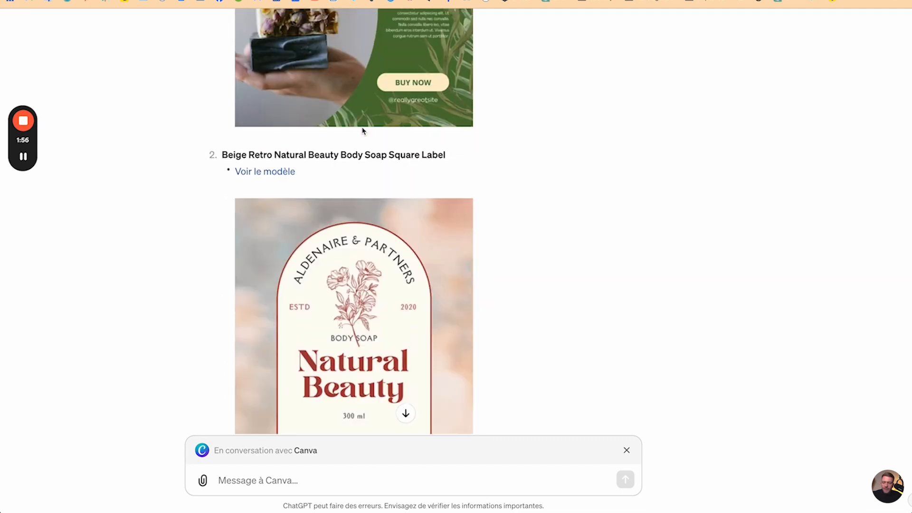
scroll(363, 130, up, 5)
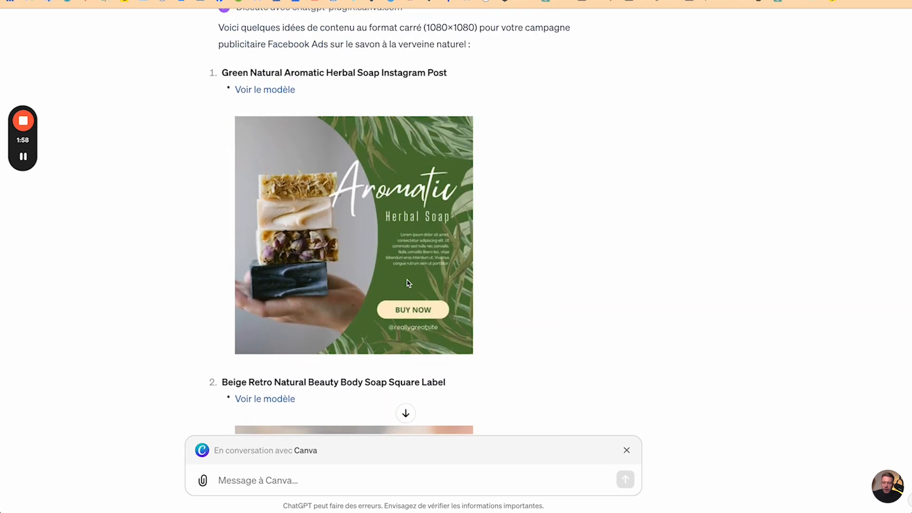
scroll(397, 264, down, 20)
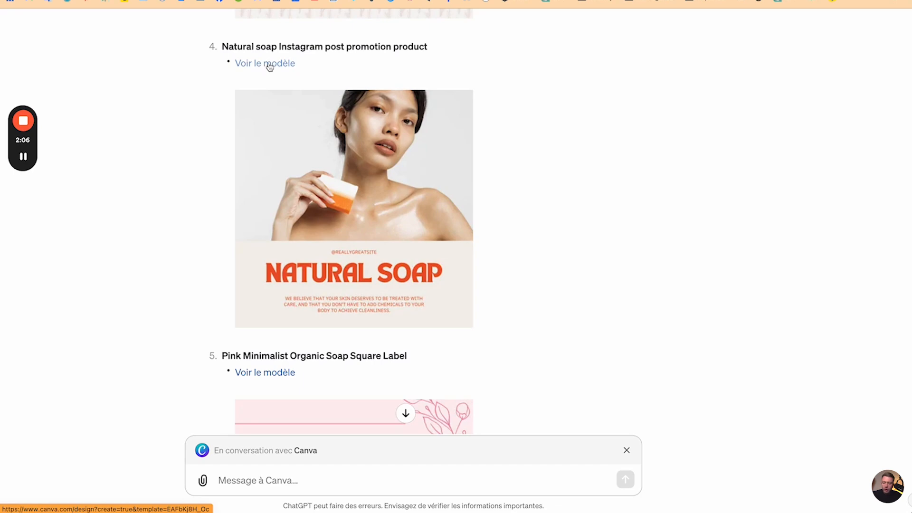
click(270, 64)
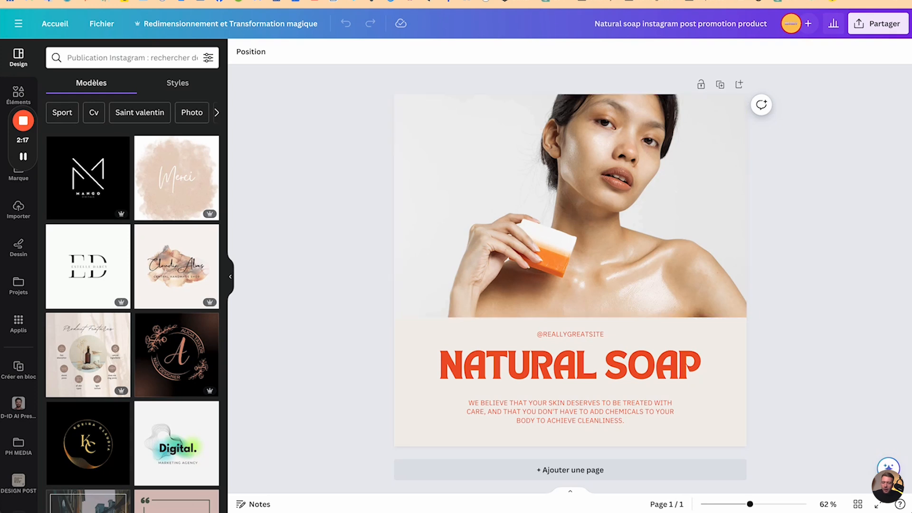
Return to the ChatGPT conversation and switch the recipient to the Write For Me GPT
click(256, 1)
click(507, 483)
text(@)
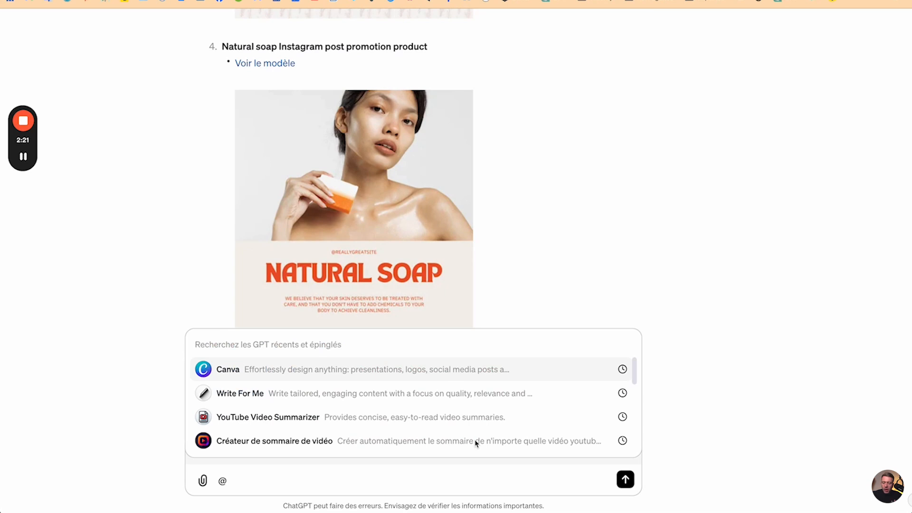
click(394, 401)
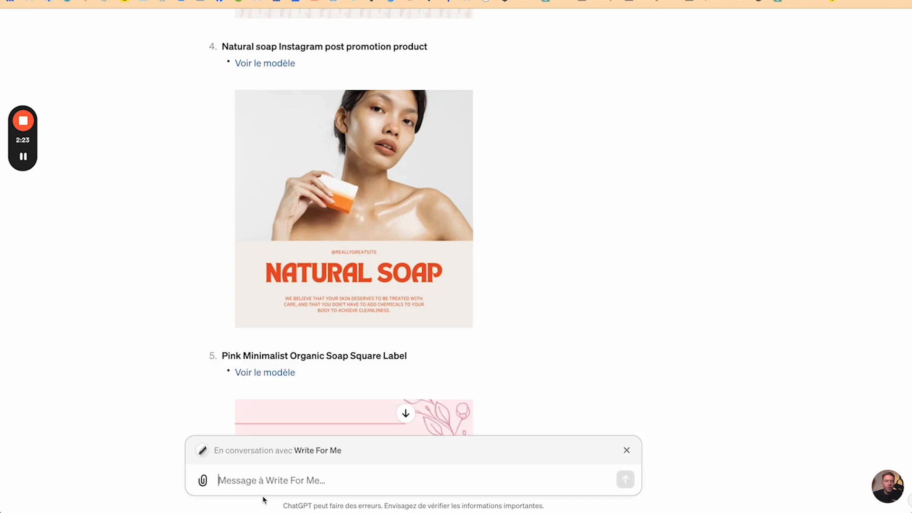
Send Write For Me the prompt "Créer moi le hook et les textes à mettre en avant sur l'image de ma publicité pour mon savon naturel verveine"
text(Cré)
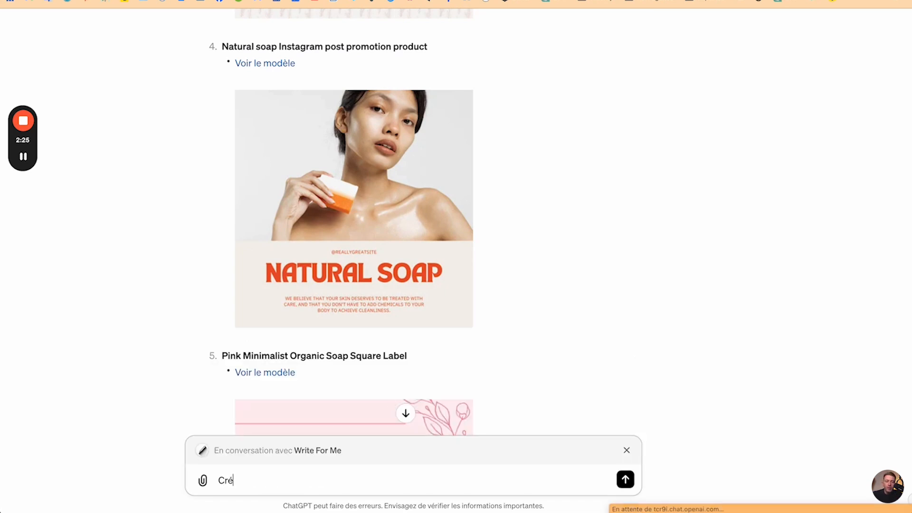
text(er moi le hook et les te)
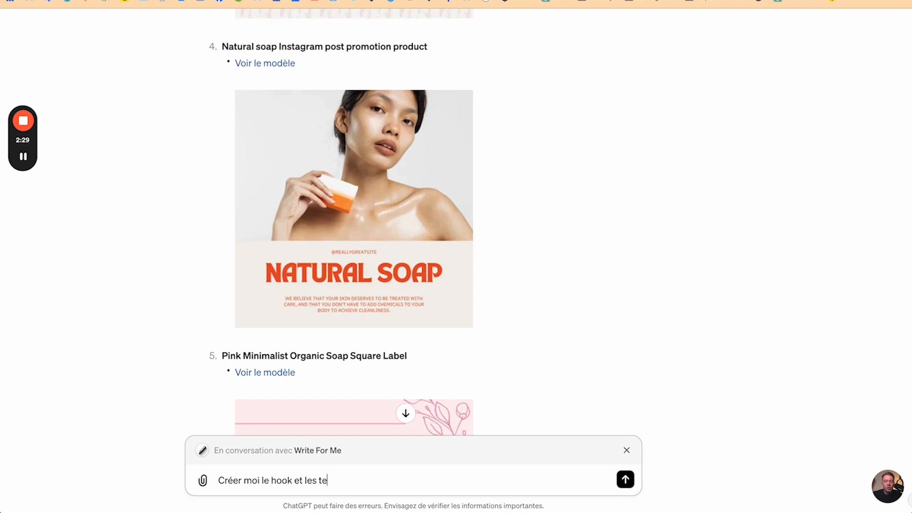
text(xtes à mettre en avant sur )
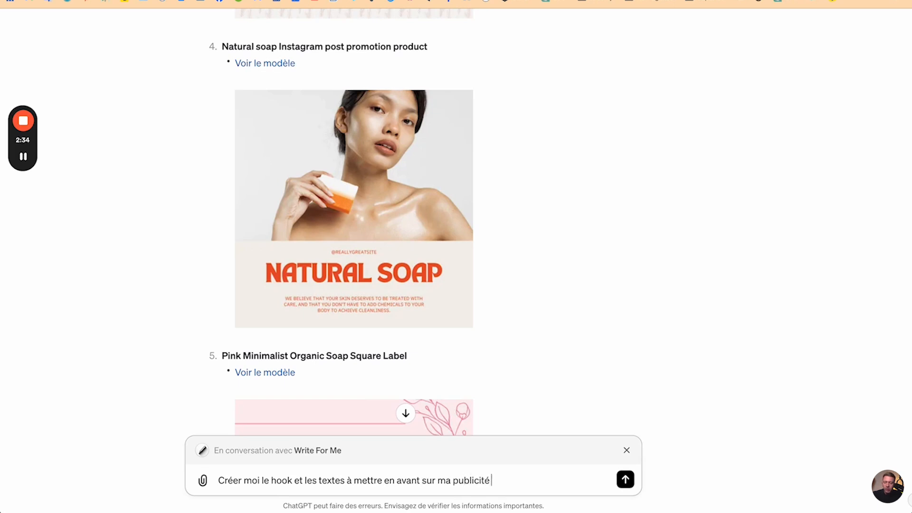
text(l'image de)
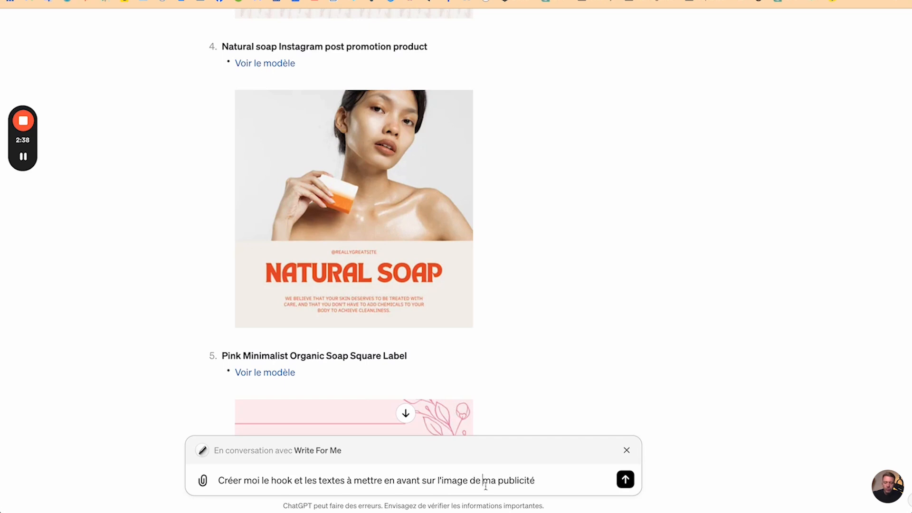
click(468, 481)
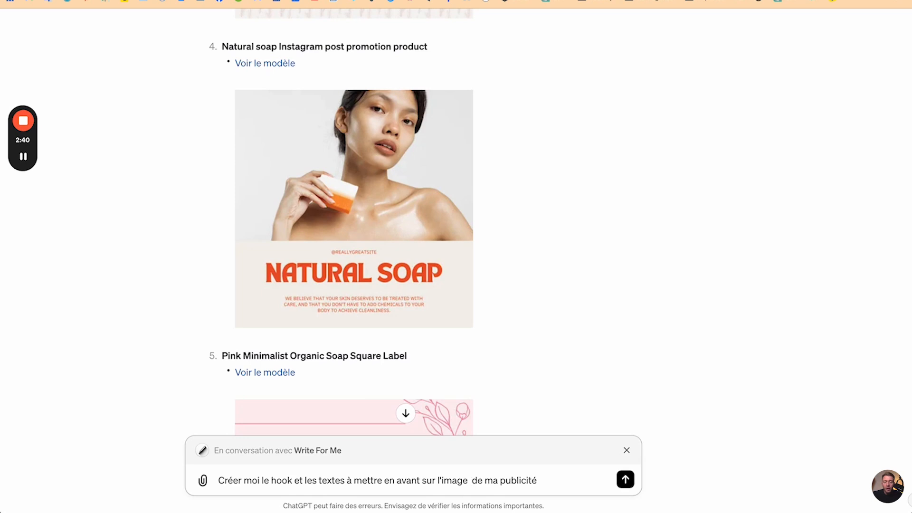
key(BackSpace)
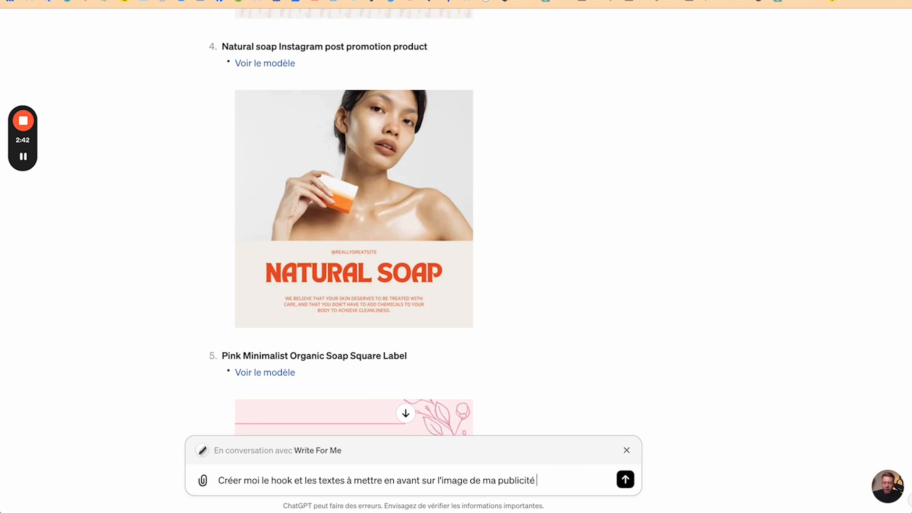
text(mon savon n)
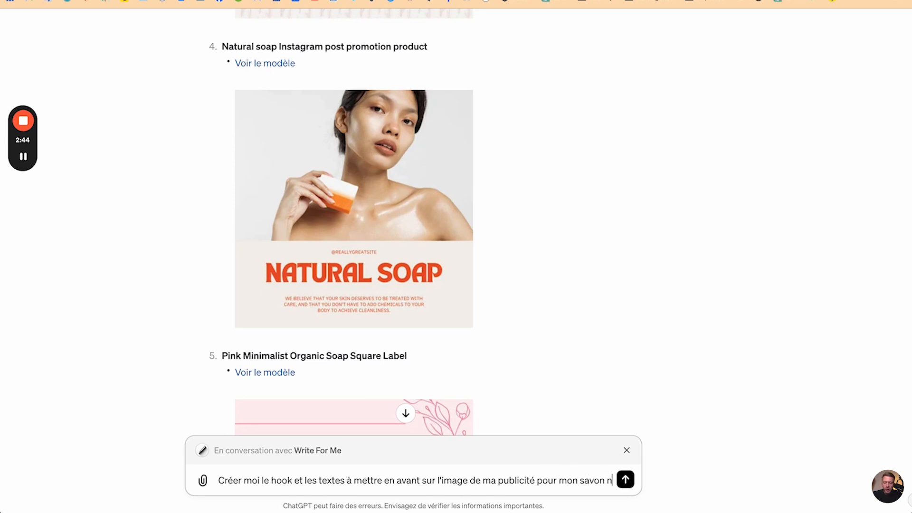
text(aturel verveine)
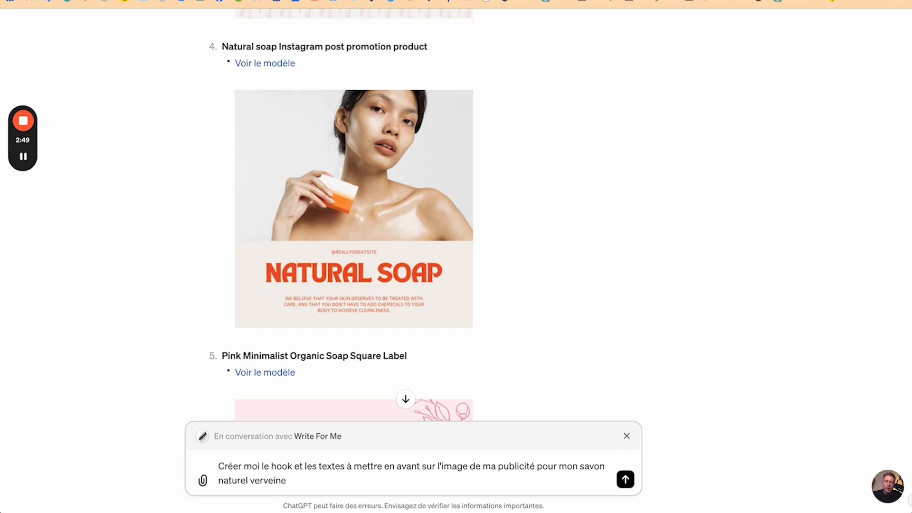
key(Return)
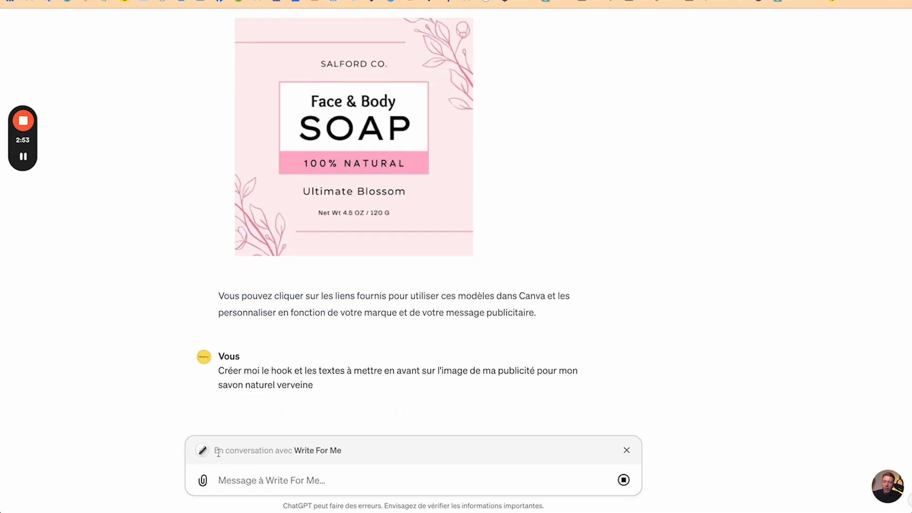
Copy the hook "Éveillez vos Sens avec le Pur Plaisir de la Nature !" from the reply and replace the Canva design's "NATURAL SOAP" headline with it
drag(218, 452, 386, 456)
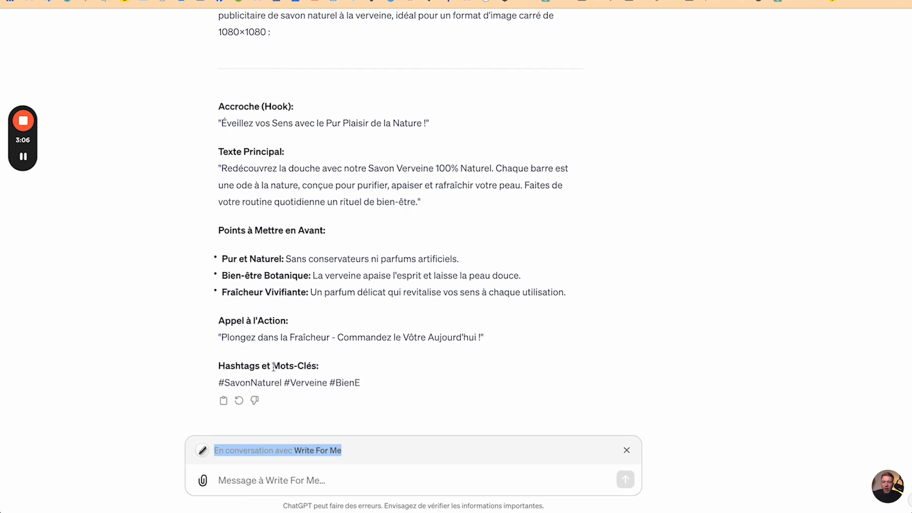
scroll(273, 370, up, 3)
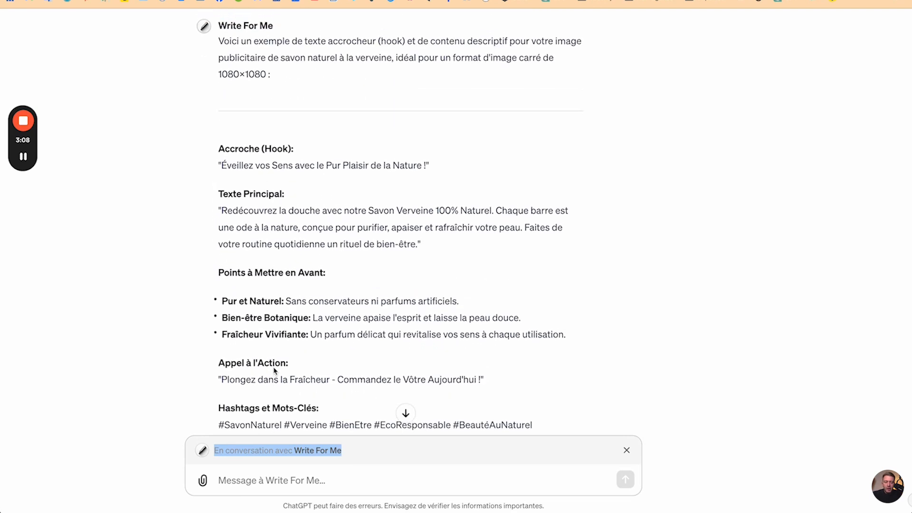
click(271, 477)
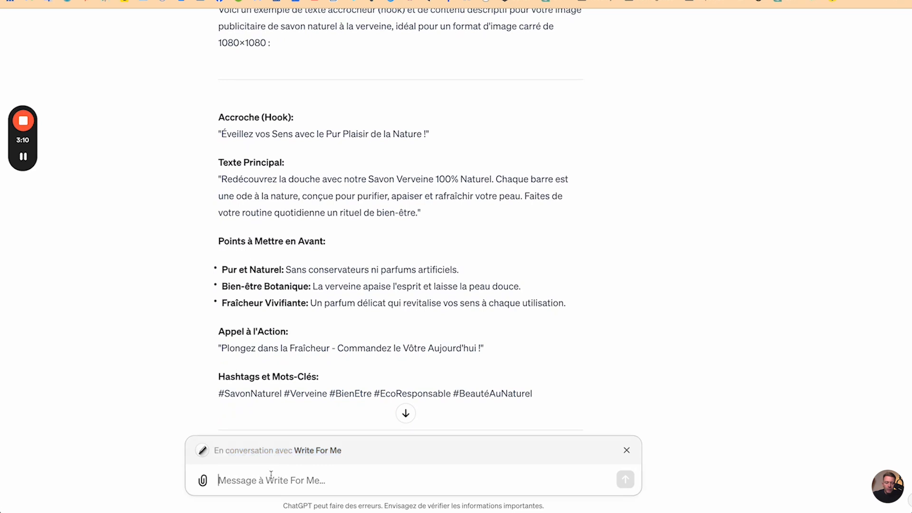
drag(224, 134, 426, 132)
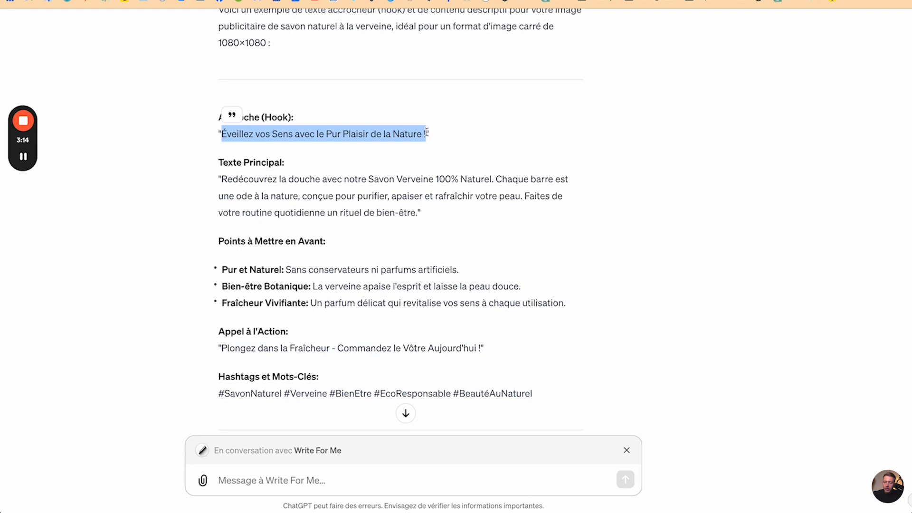
key(ctrl+Tab)
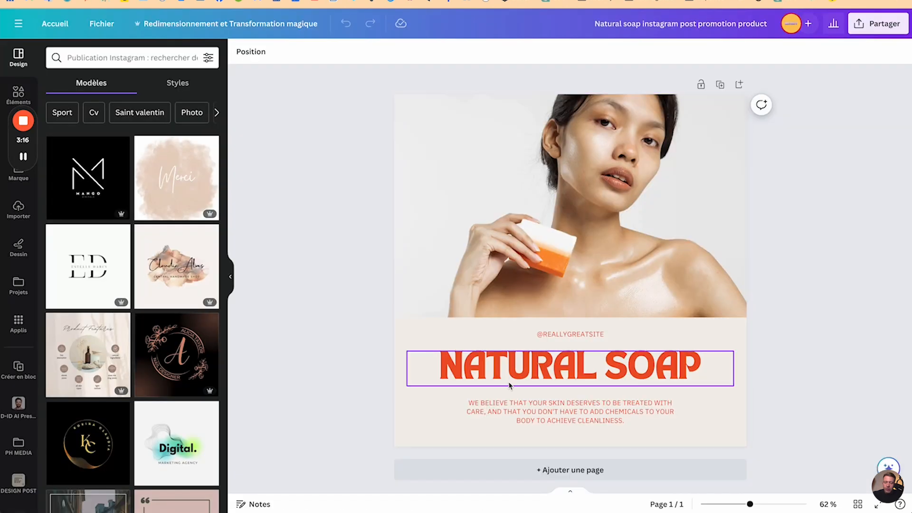
double_click(524, 368)
text(Éveillez vos Sens avec le Pur Plaisir de la Nature !)
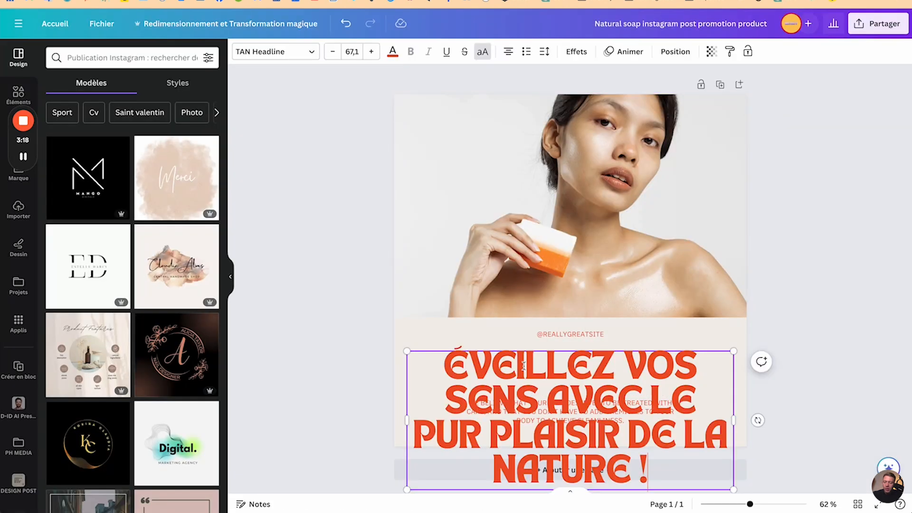
Reduce the whole headline's font size to 42 so it fits above the body text
key(ctrl+a)
click(333, 52)
click(333, 52)
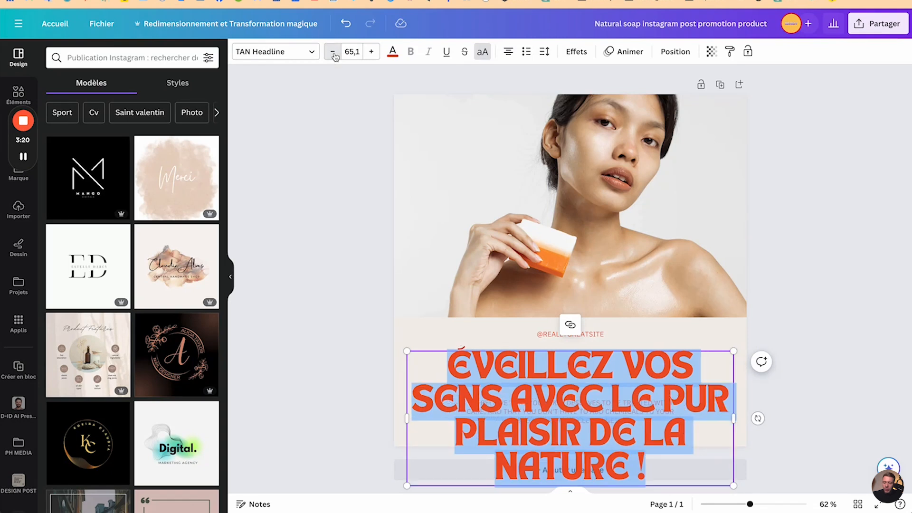
click(333, 52)
click(352, 51)
click(378, 333)
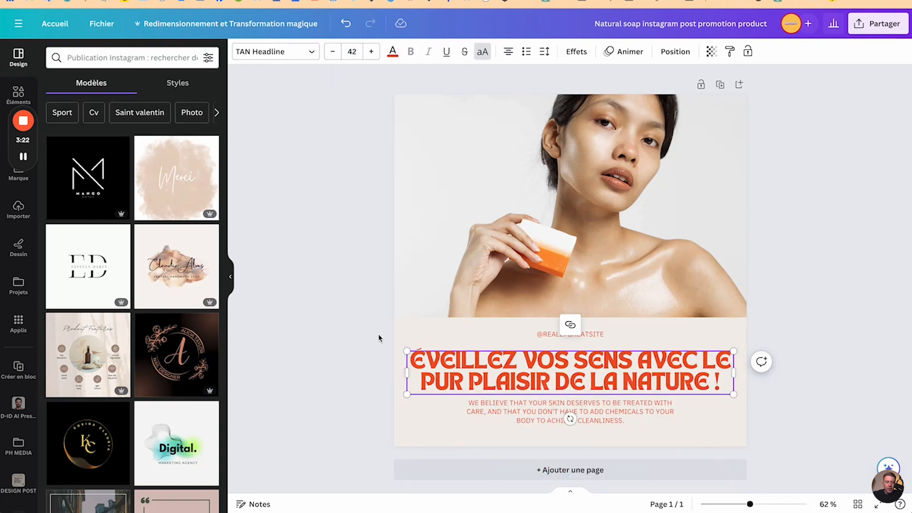
click(332, 336)
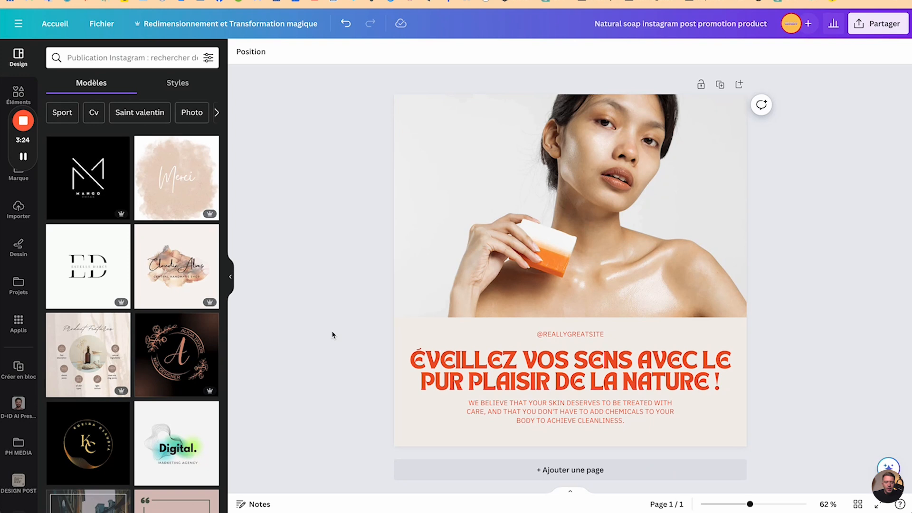
Add the green verbena soap picture from the uploaded images to the design and place it over the model photo
drag(21, 107, 80, 0)
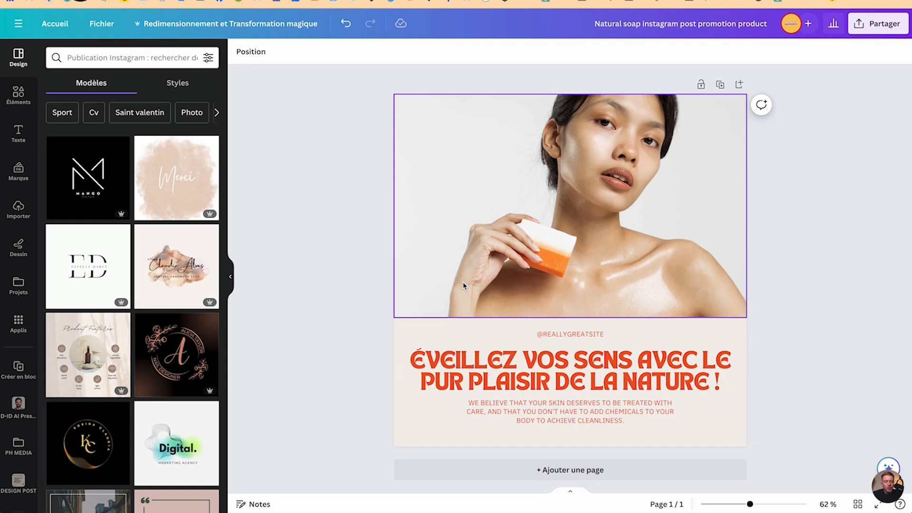
click(15, 98)
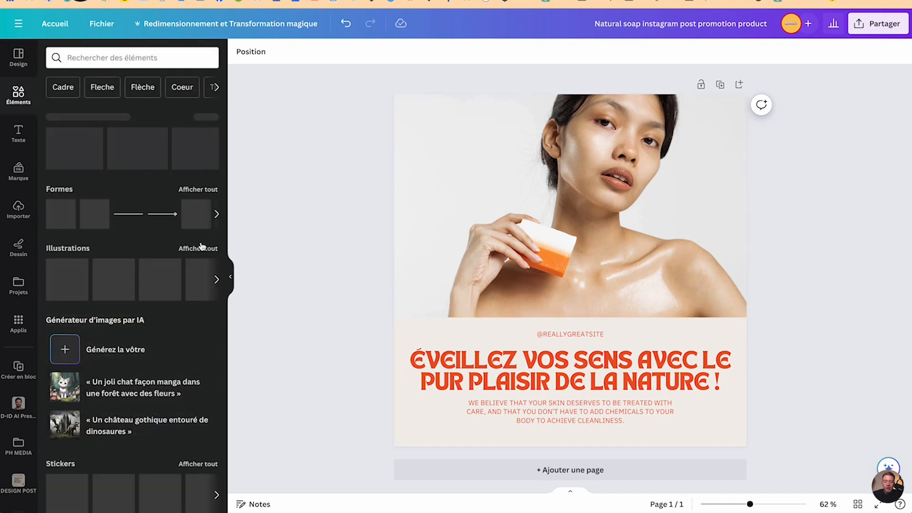
click(19, 209)
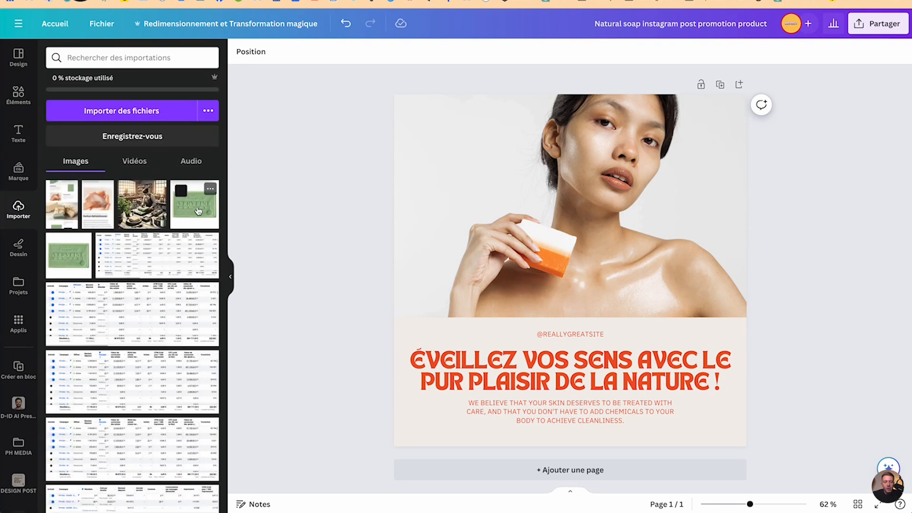
click(199, 211)
drag(560, 254, 564, 213)
Remove the background of the soap picture and delete the model photo behind it
click(267, 52)
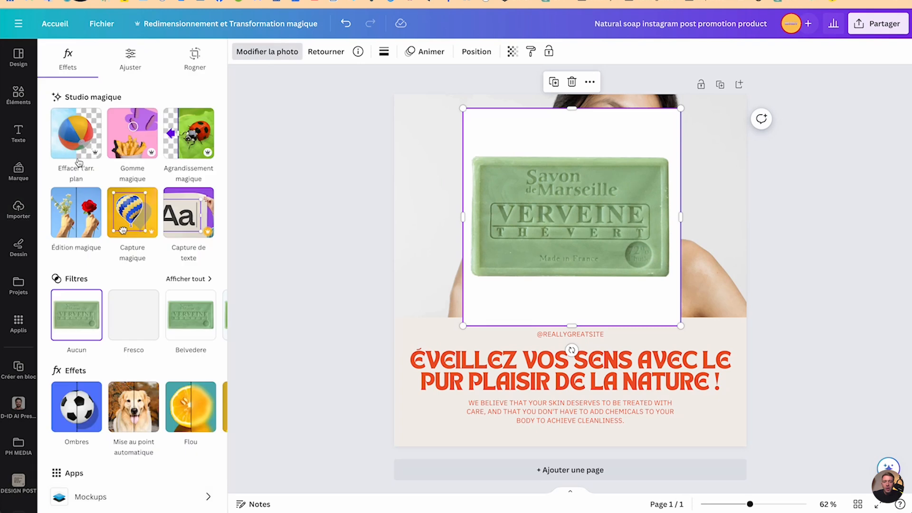
click(76, 138)
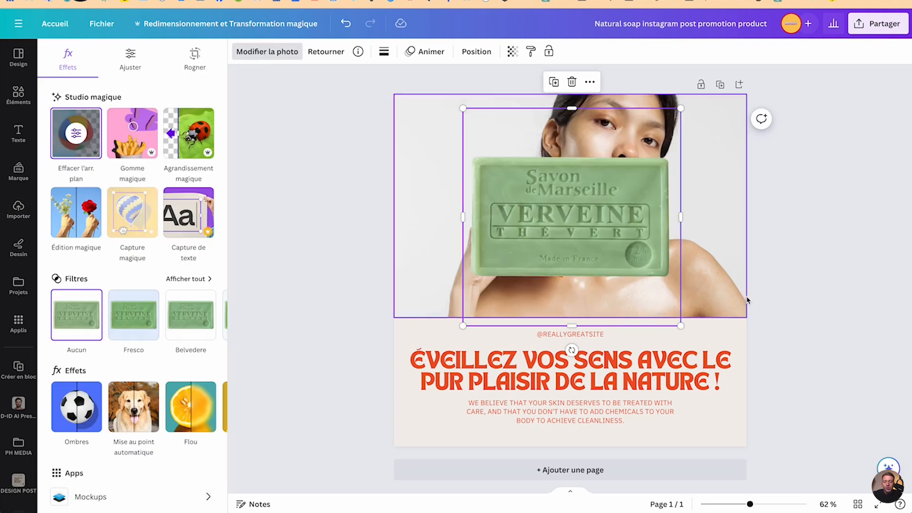
click(730, 213)
key(Delete)
Enlarge the soap picture and centre it in the empty area above the text
click(582, 205)
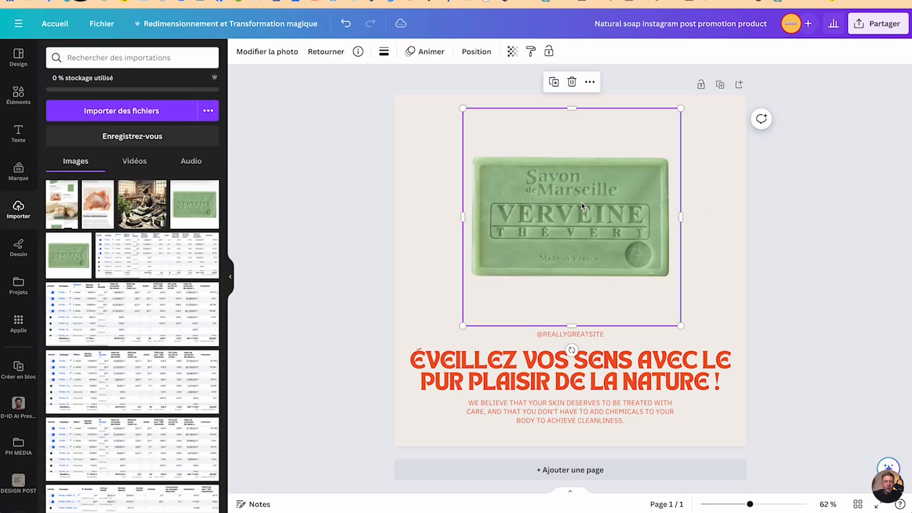
drag(681, 108, 699, 90)
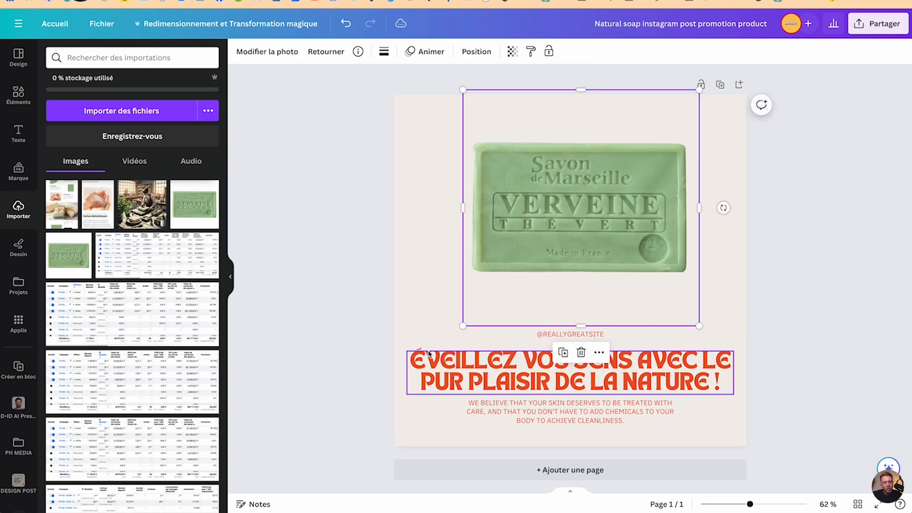
drag(460, 324, 415, 363)
drag(550, 242, 564, 237)
click(722, 266)
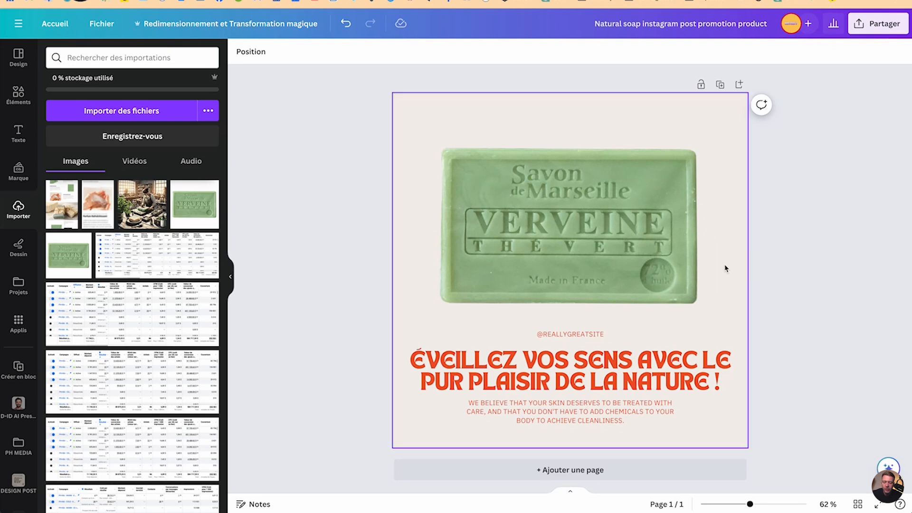
drag(627, 260, 630, 261)
click(772, 259)
click(575, 335)
click(575, 336)
click(545, 333)
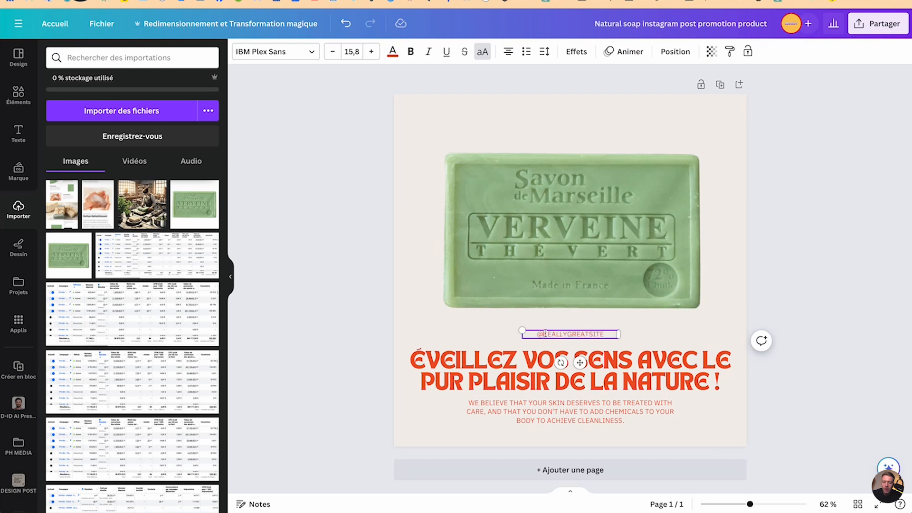
key(shift+End)
text(SP)
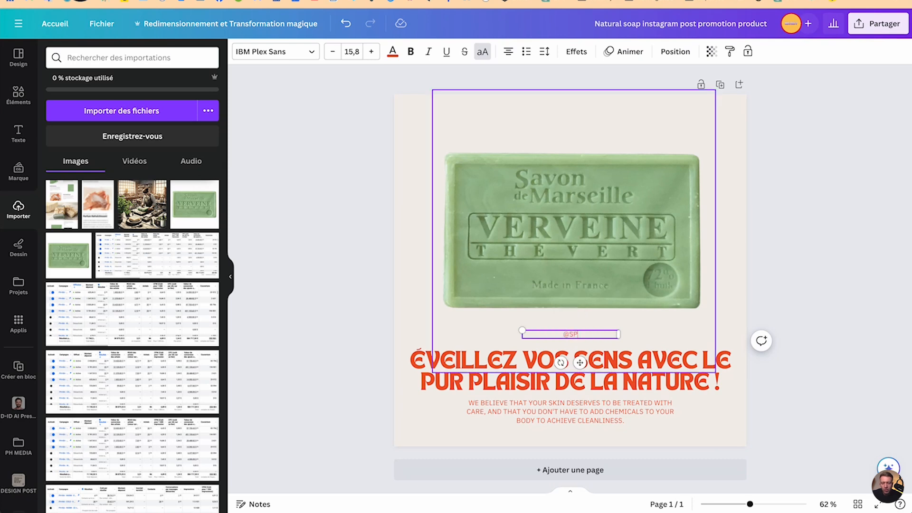
text(OAPFORME)
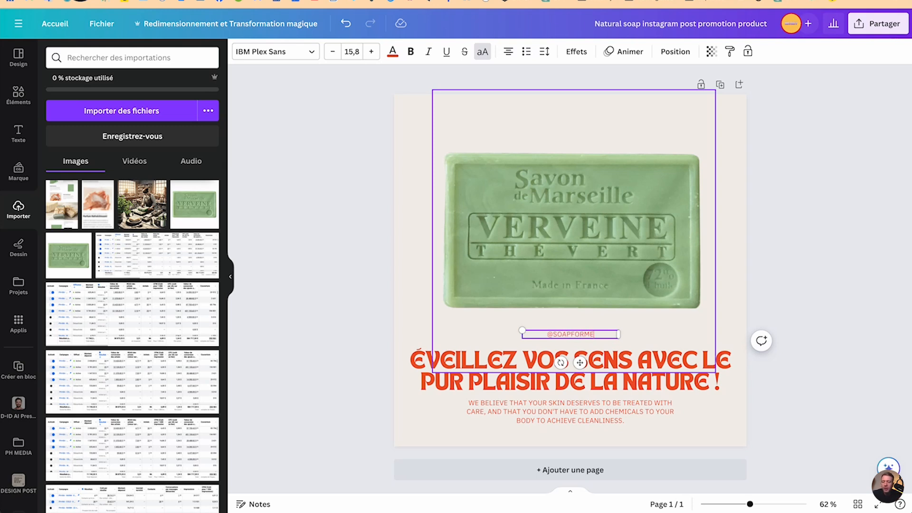
click(639, 336)
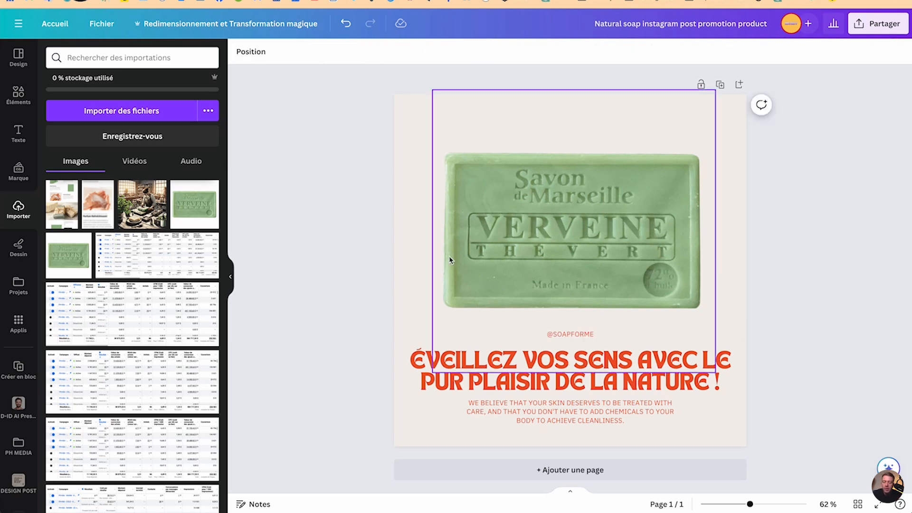
Change the headline's font to Poppins ExtraBold
click(454, 368)
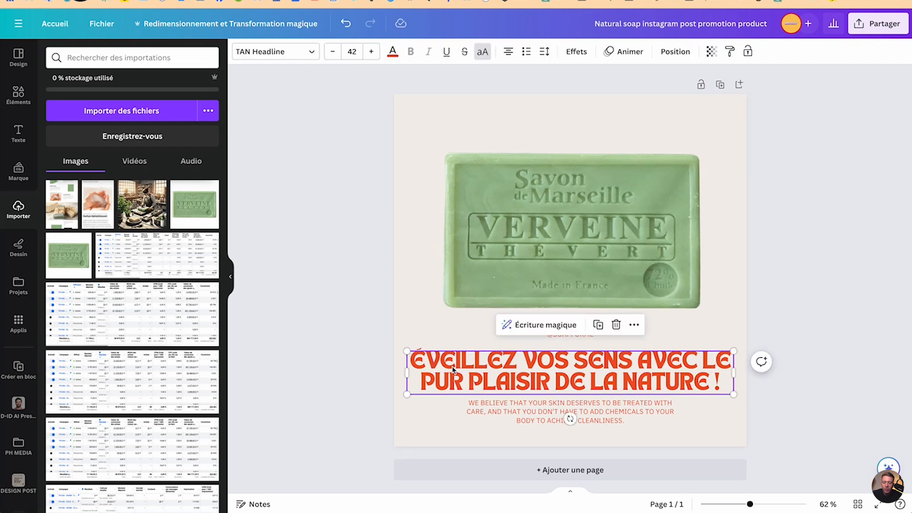
click(298, 54)
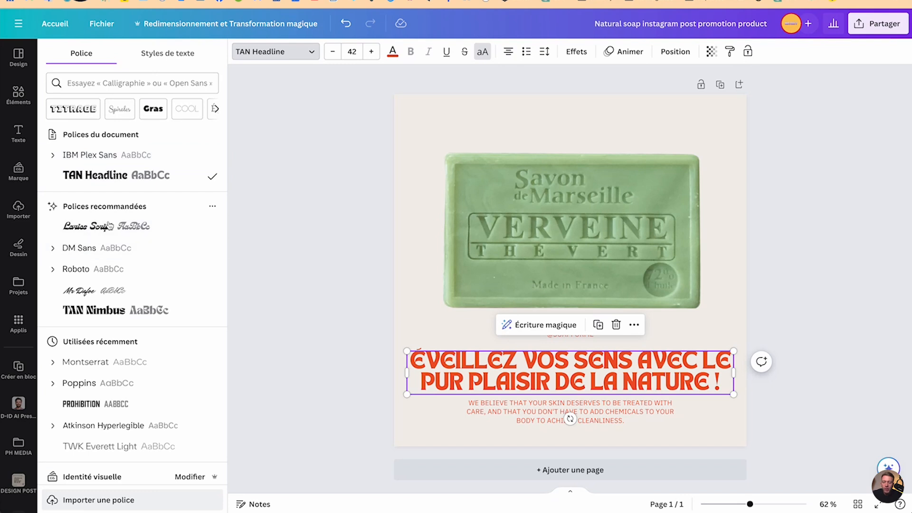
click(79, 384)
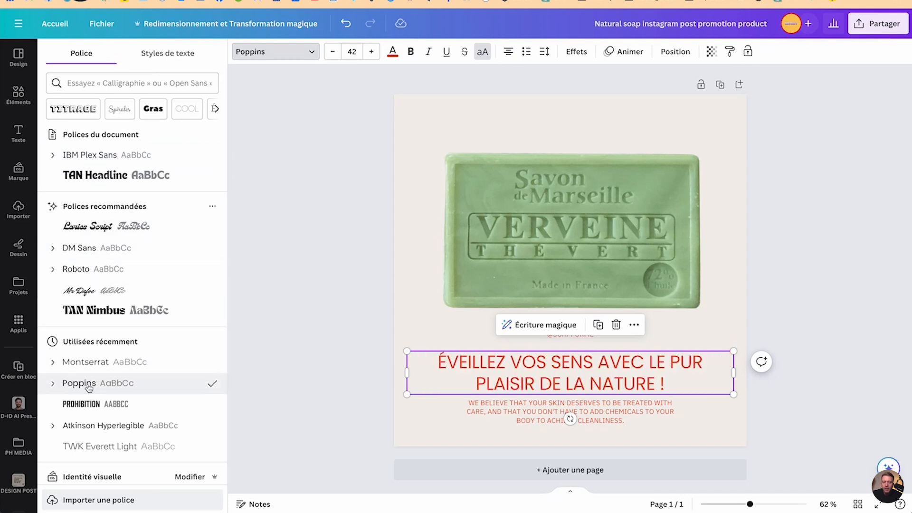
click(69, 404)
click(53, 383)
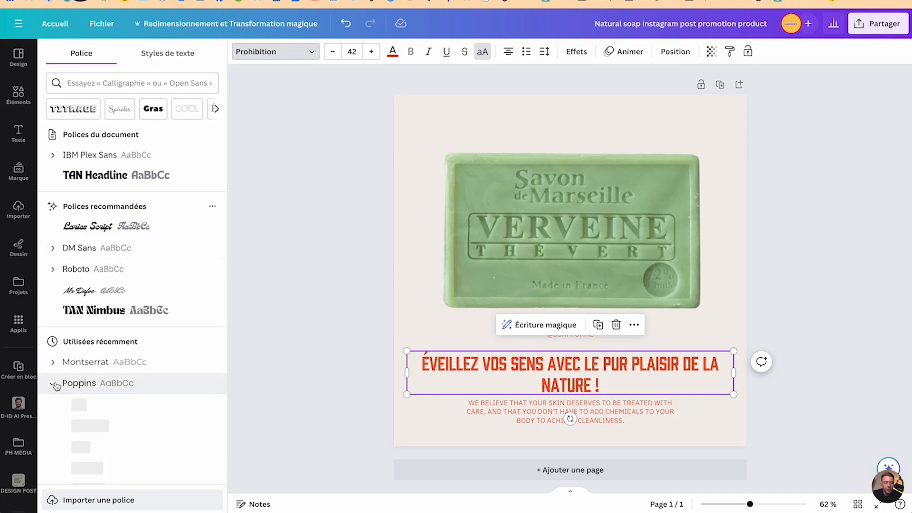
click(83, 465)
scroll(90, 456, down, 3)
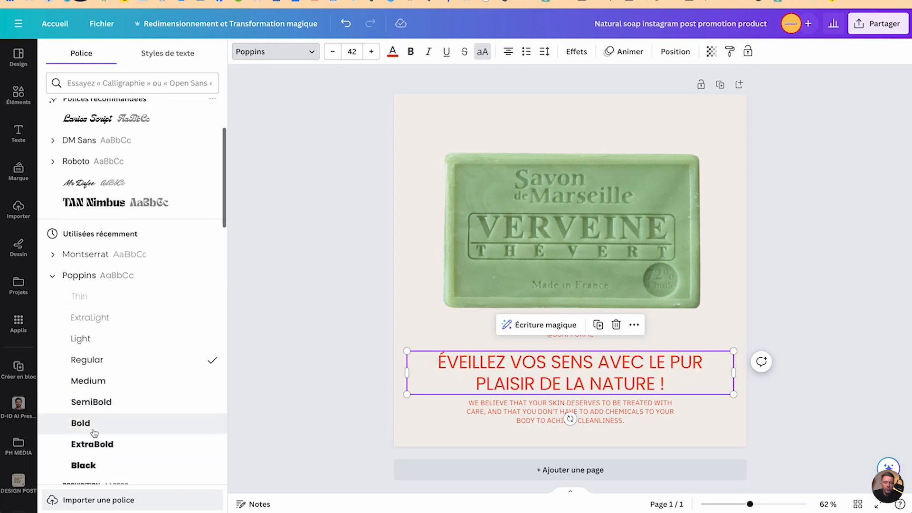
click(88, 467)
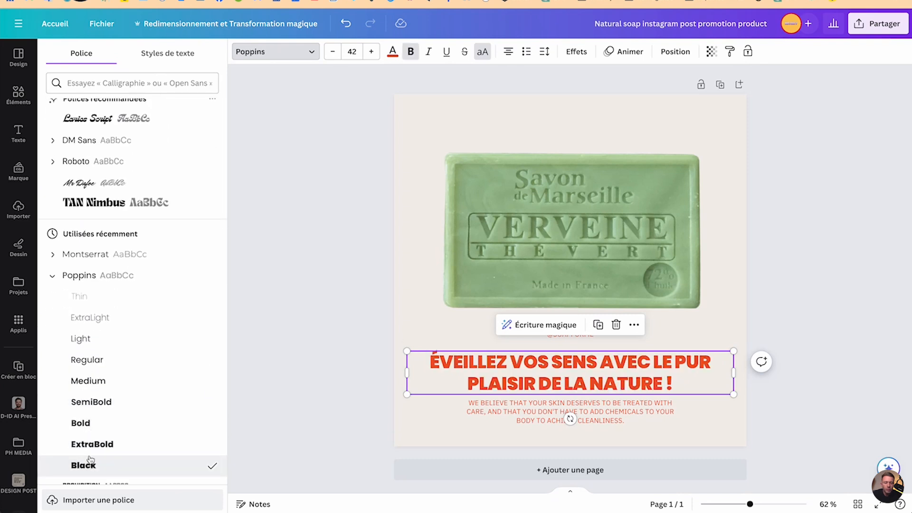
click(91, 445)
click(93, 430)
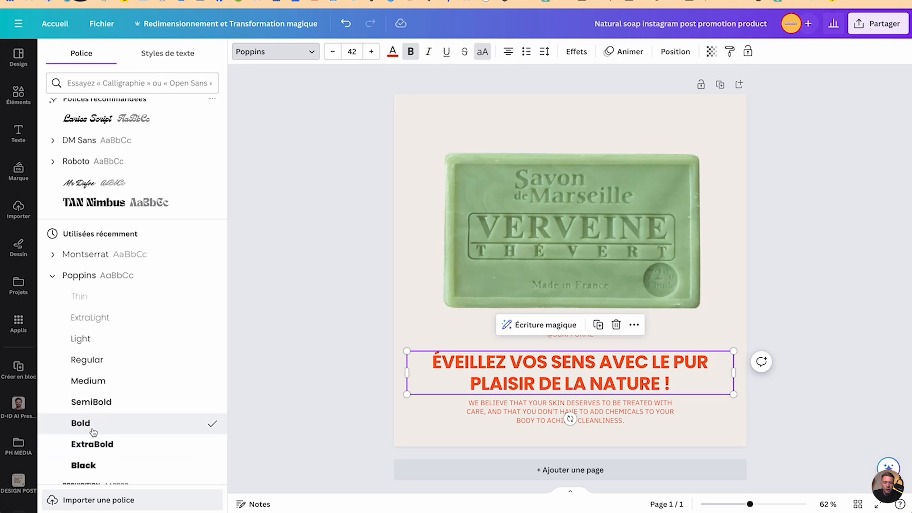
click(93, 444)
click(316, 374)
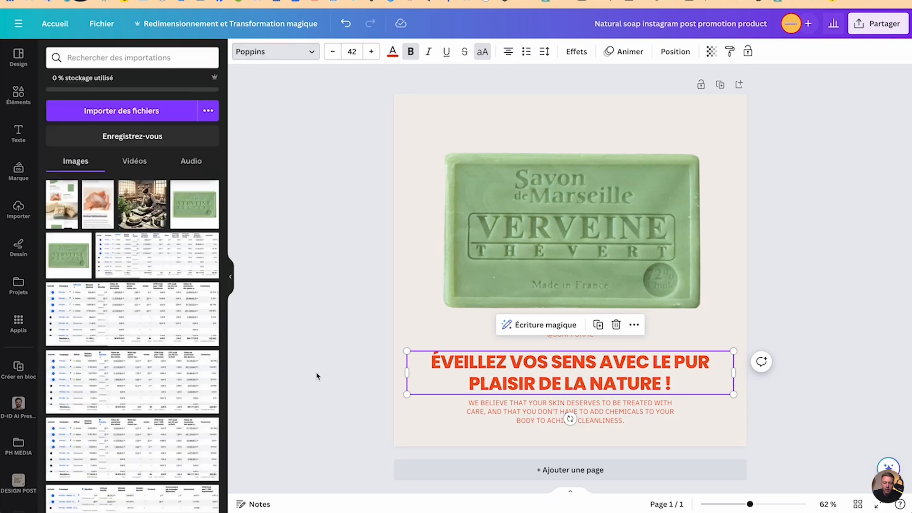
click(289, 345)
Recolour the headline in a custom dark green, #586B4C, based on the darkest green of the soap photo
click(466, 374)
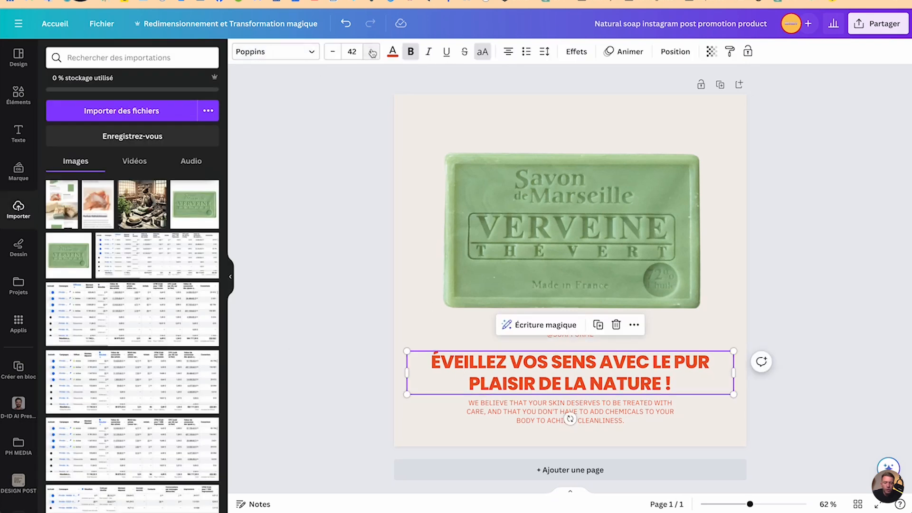
click(392, 51)
click(56, 202)
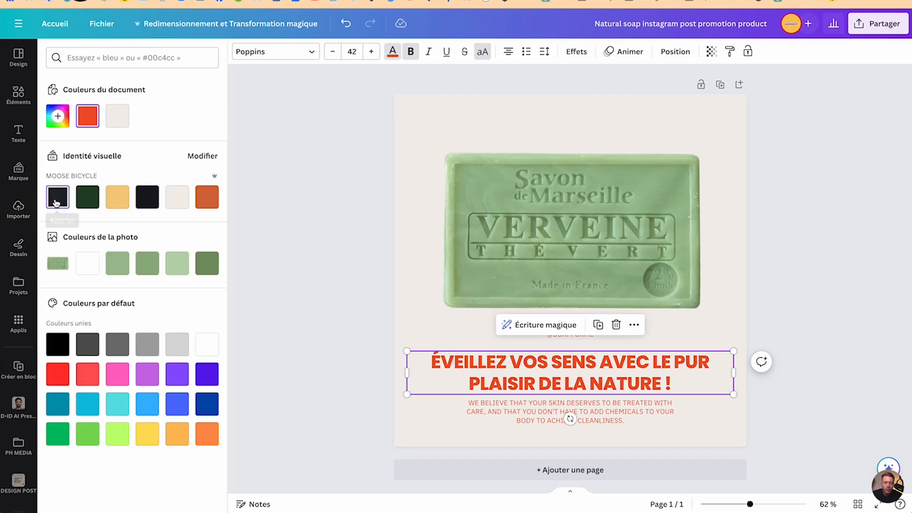
click(205, 271)
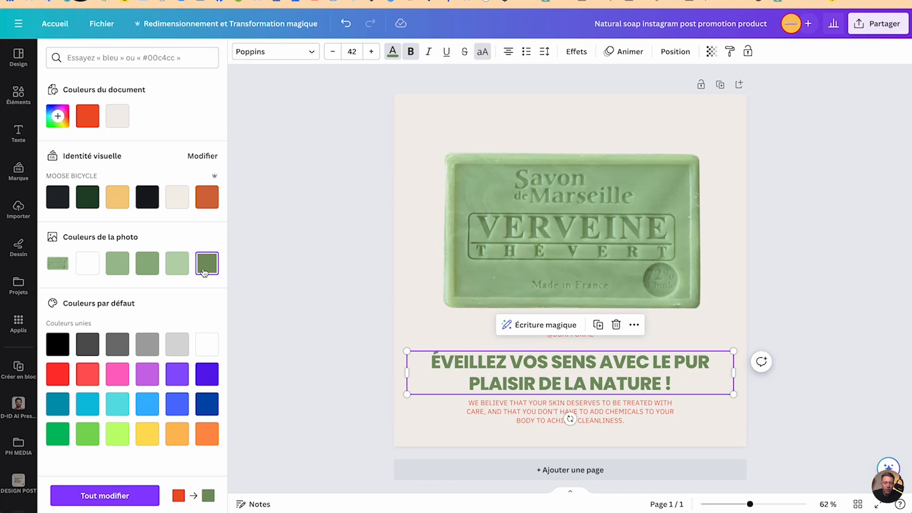
click(58, 117)
drag(100, 178, 96, 173)
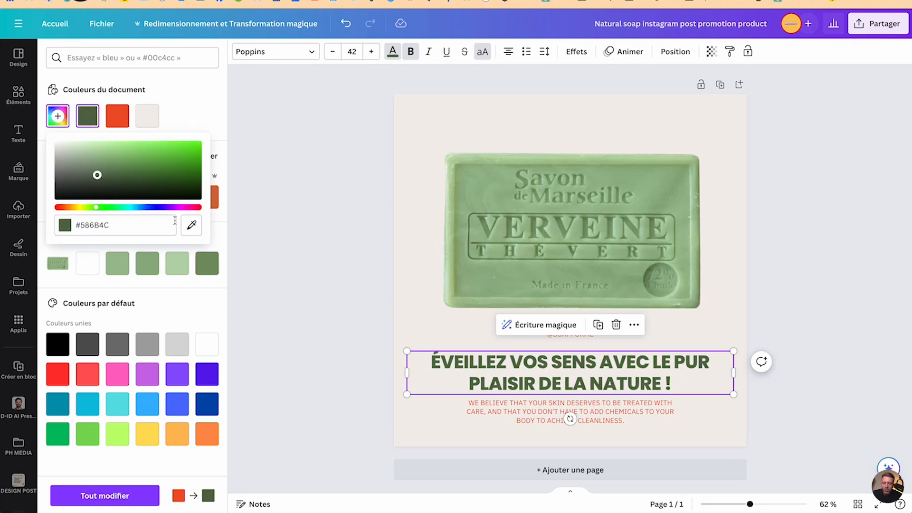
click(277, 335)
click(304, 338)
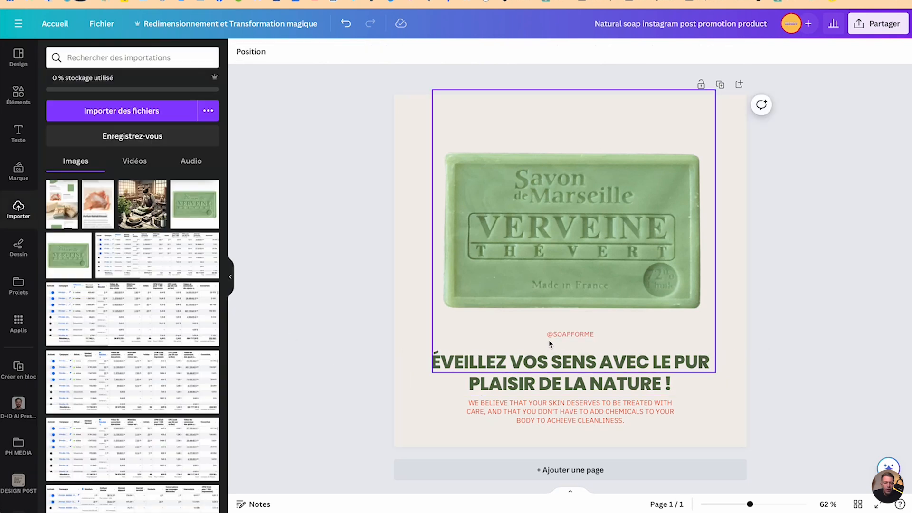
drag(551, 336, 685, 107)
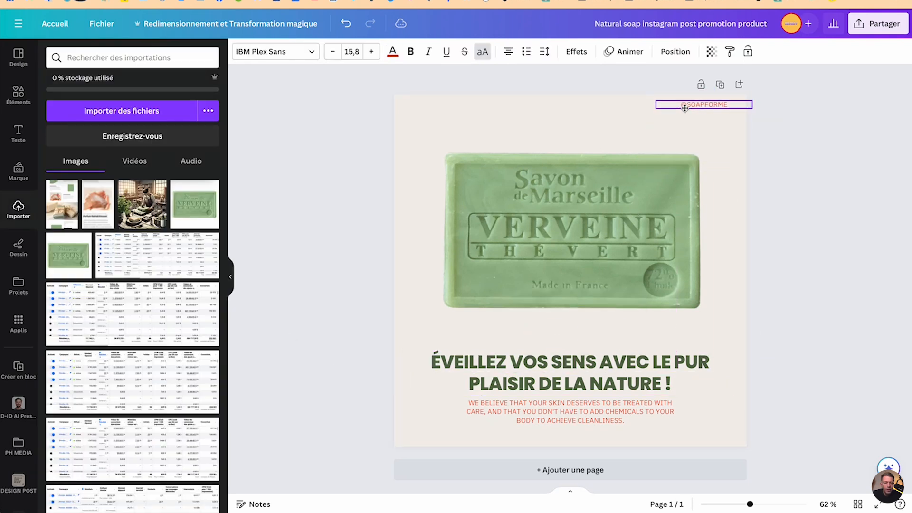
click(393, 51)
click(87, 115)
key(Escape)
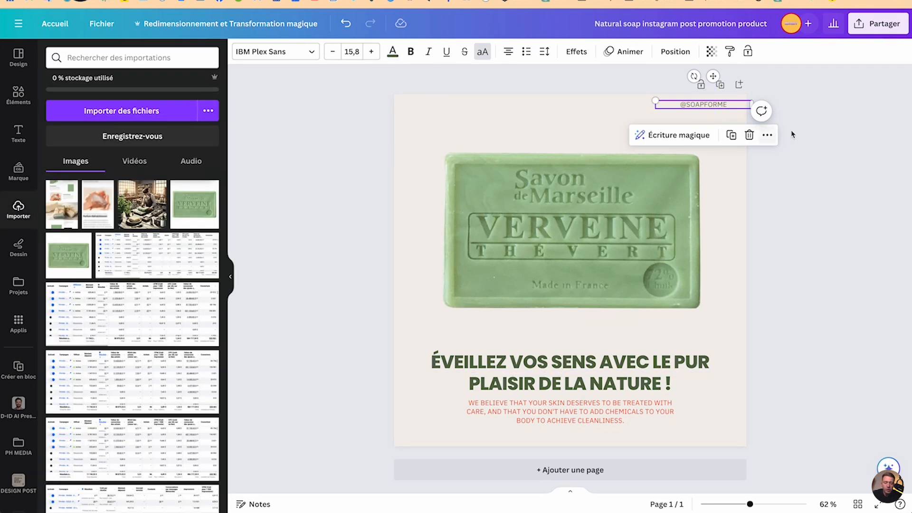
click(678, 95)
drag(694, 108, 710, 106)
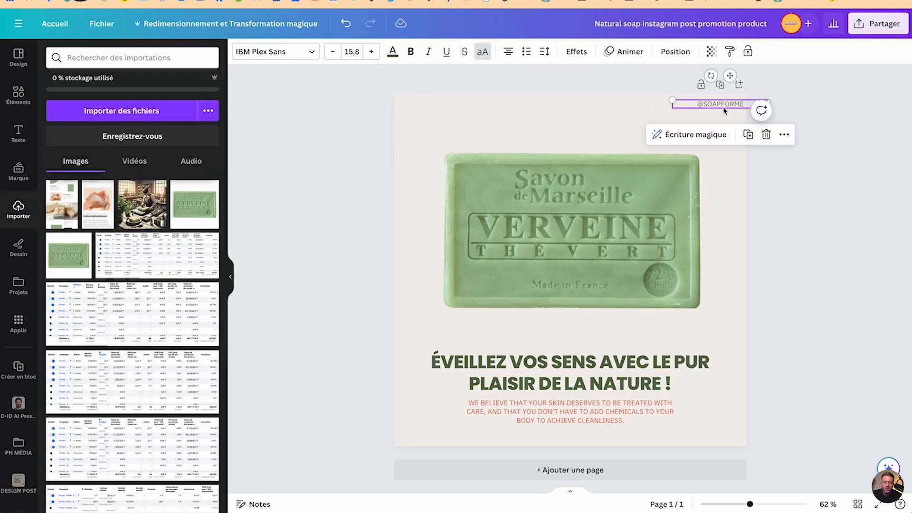
drag(773, 100, 712, 105)
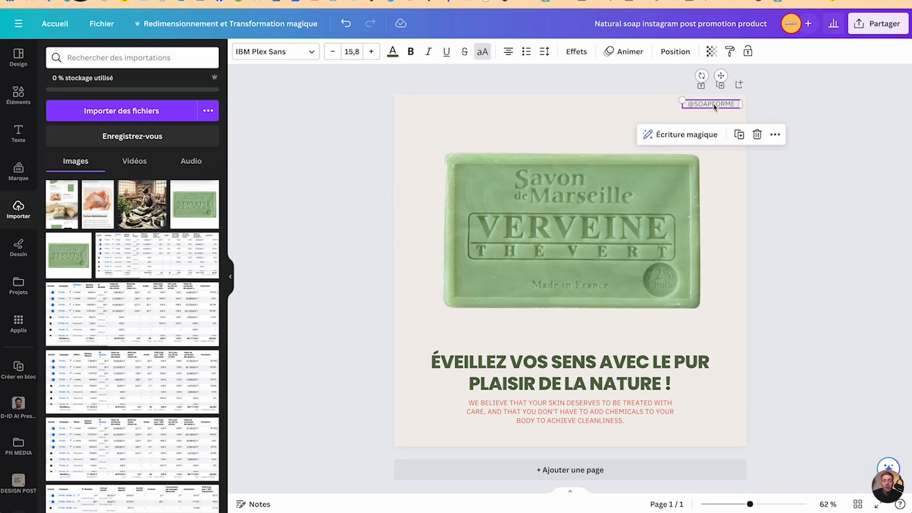
click(564, 264)
Move the headline and the description below it upwards, closer to the soap picture
drag(532, 371, 532, 356)
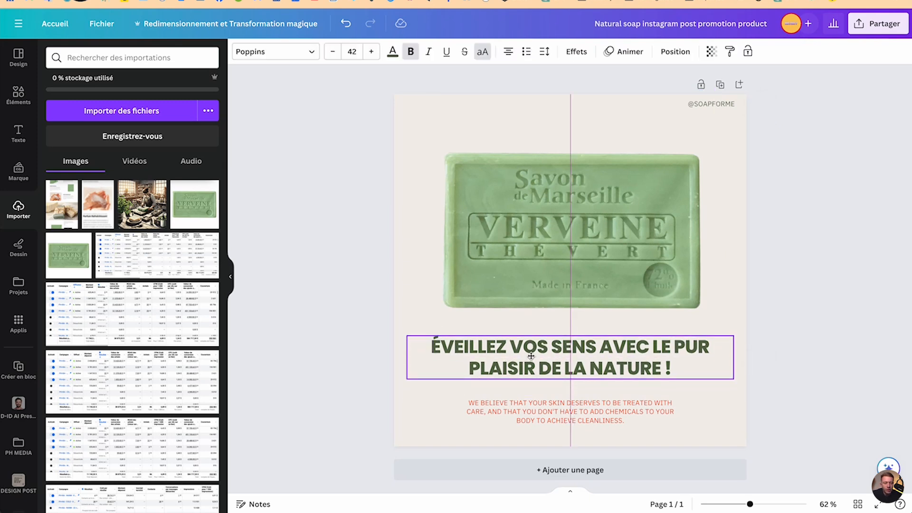
drag(540, 418, 539, 404)
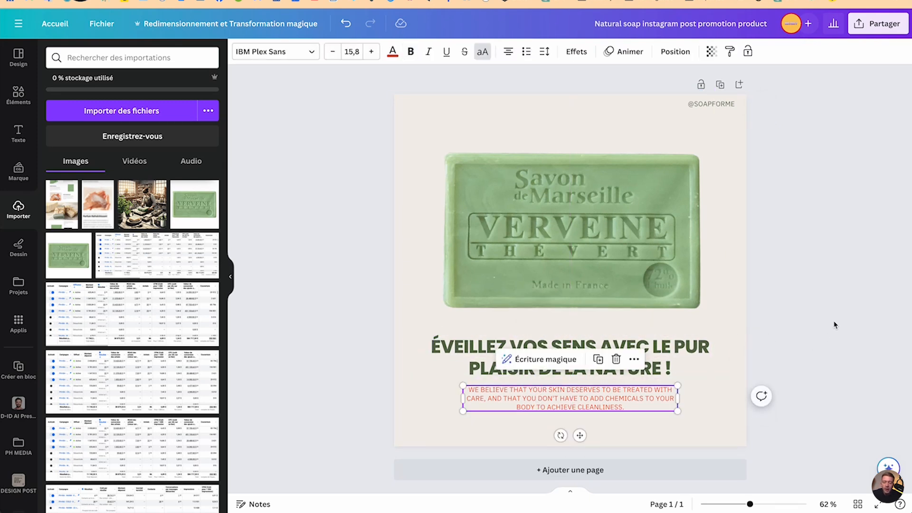
click(828, 272)
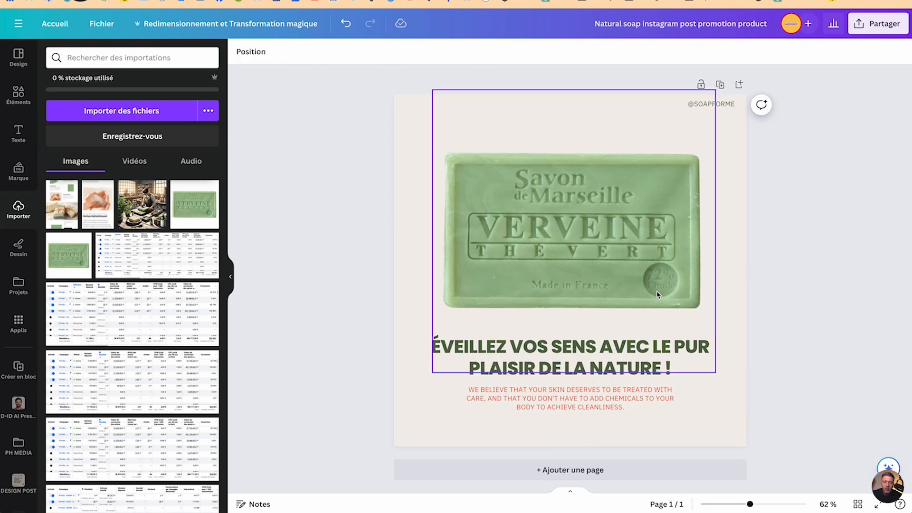
click(581, 272)
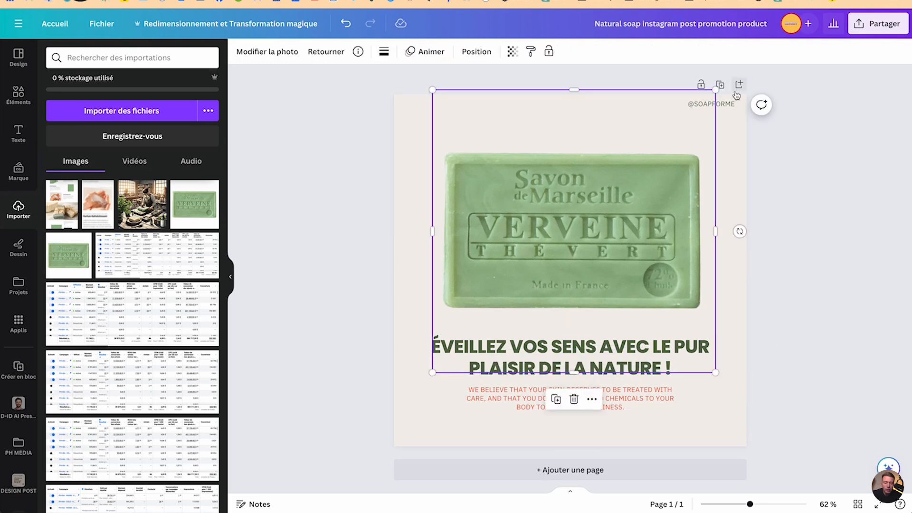
click(333, 366)
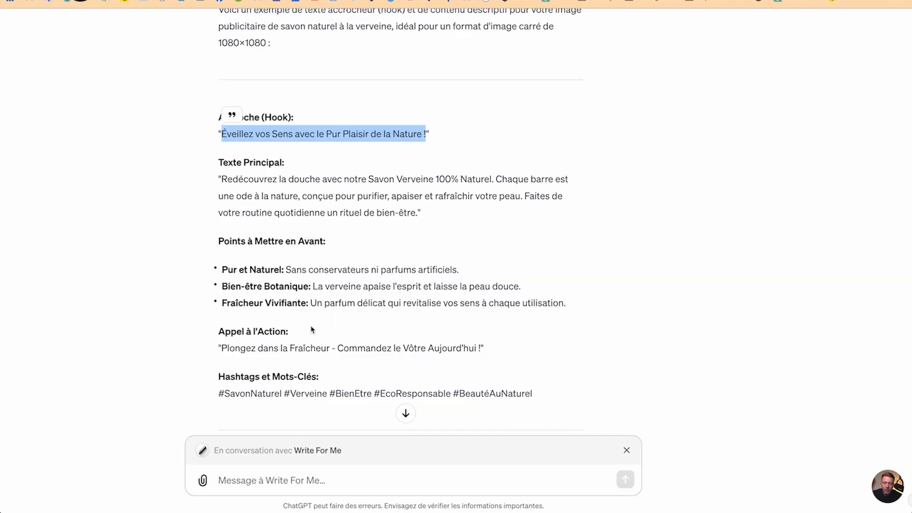
Replace the English description with "Pur et Naturel: Sans conservateurs ni parfums artificiels." copied from the Write For Me answer
scroll(265, 193, down, 1)
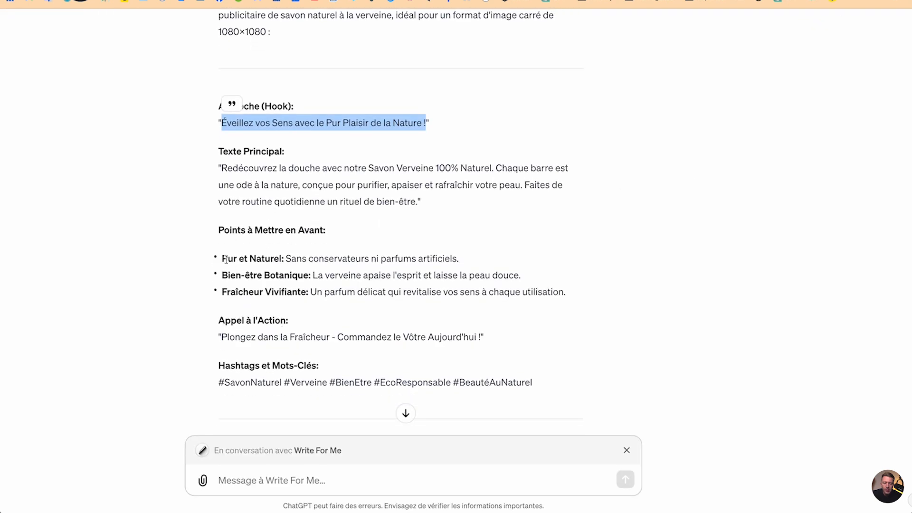
drag(223, 257, 488, 258)
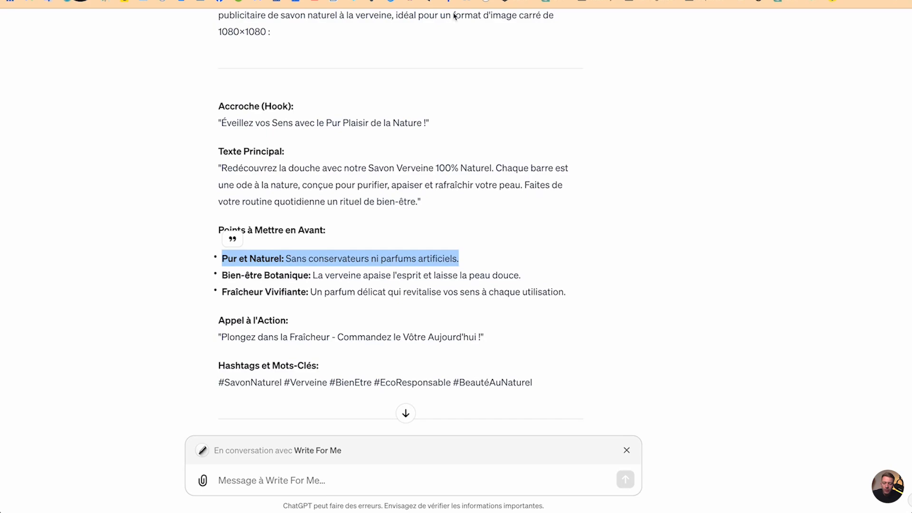
key(ctrl+Tab)
double_click(547, 398)
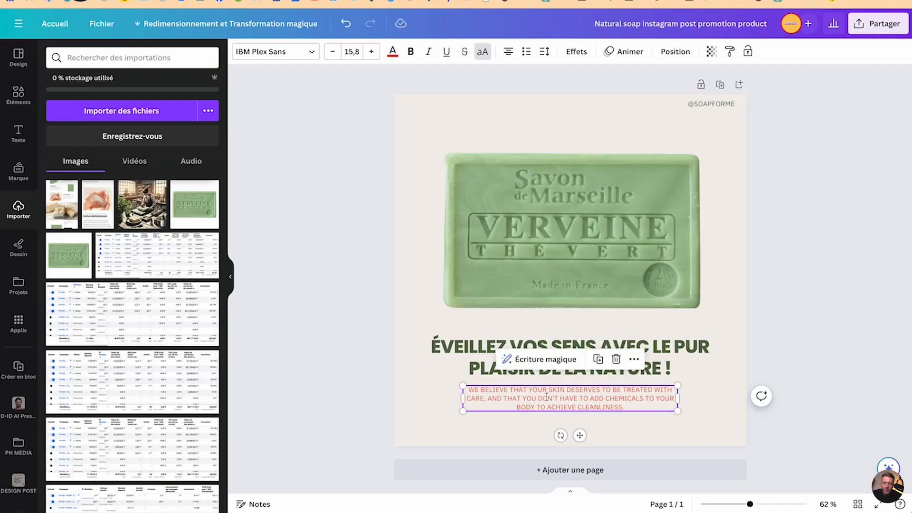
text(PUR ET NATUREL: SANS CONSERVATEURS NI PARFUMS ARTIFICIELS.)
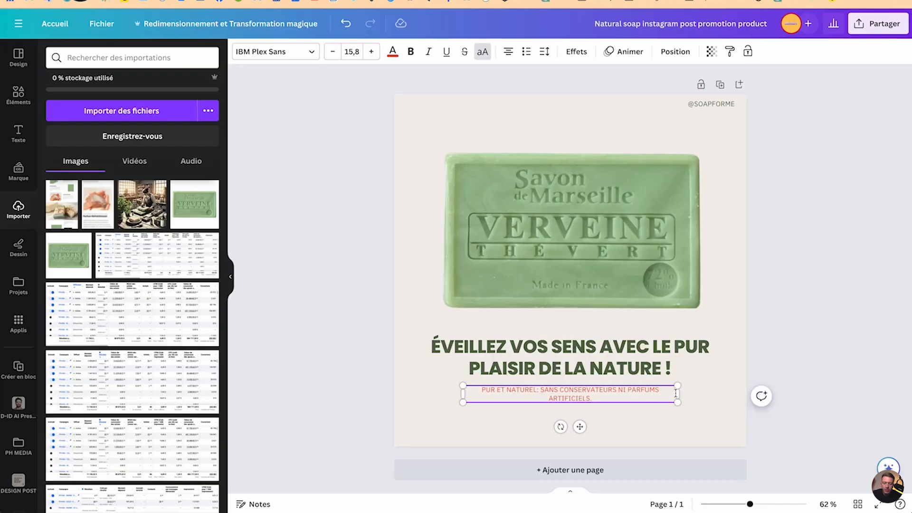
Widen the description to fit on one line and edit its beginning to "PUR ET NATURE, SANS CONSERVATEURS"
drag(678, 393, 728, 394)
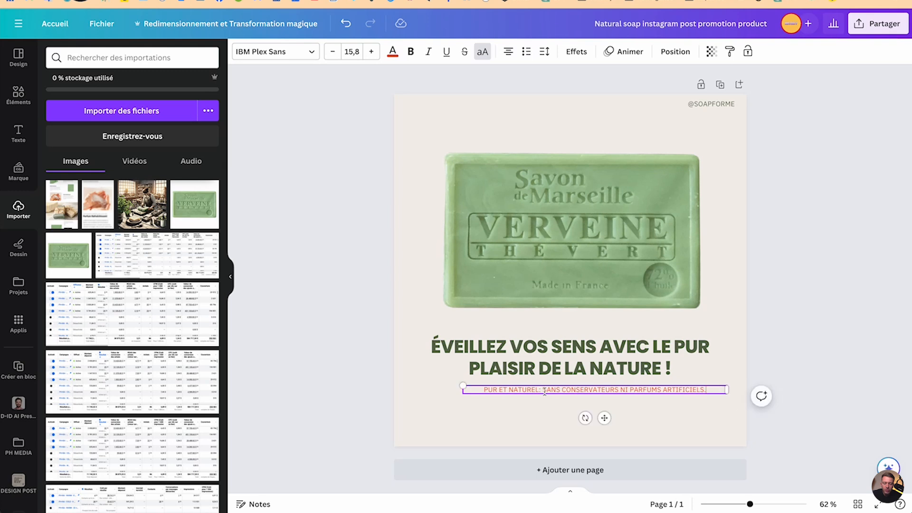
key(BackSpace)
key(BackSpace)
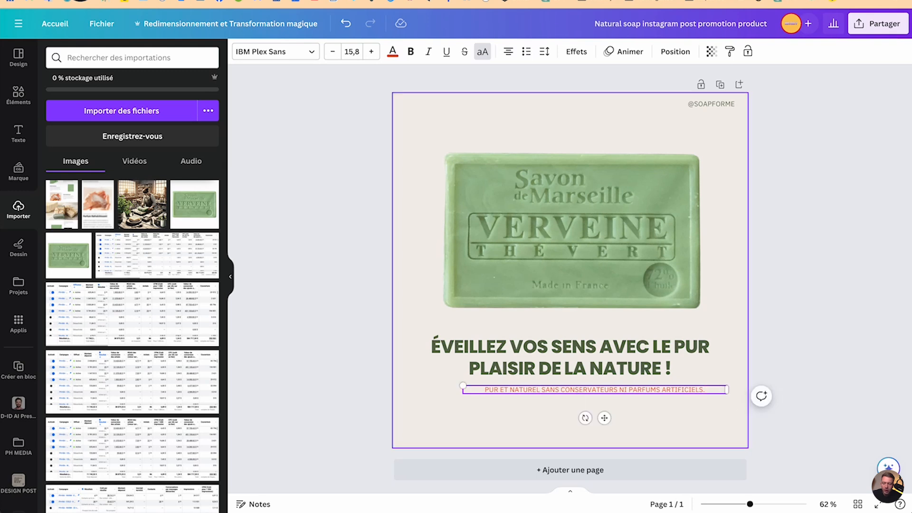
text(,)
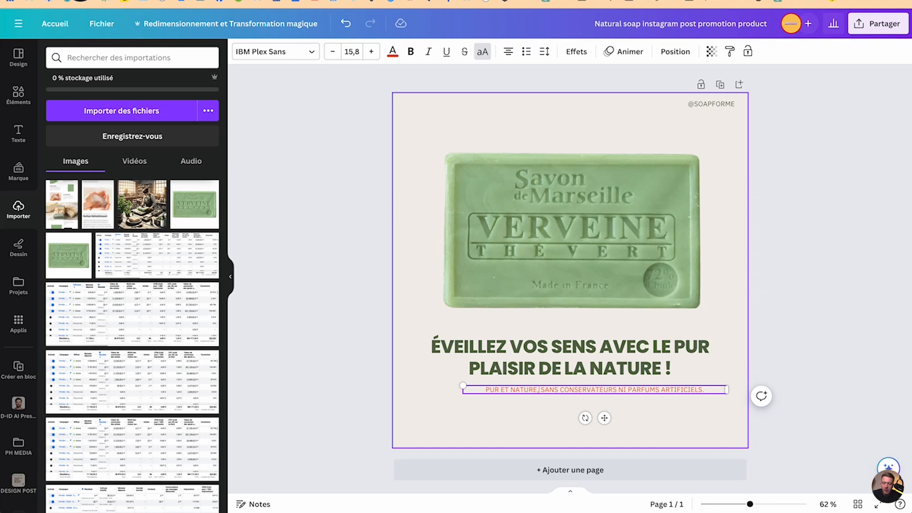
click(801, 351)
Centre the description horizontally on the page and move it between the soap picture and the headline
click(597, 391)
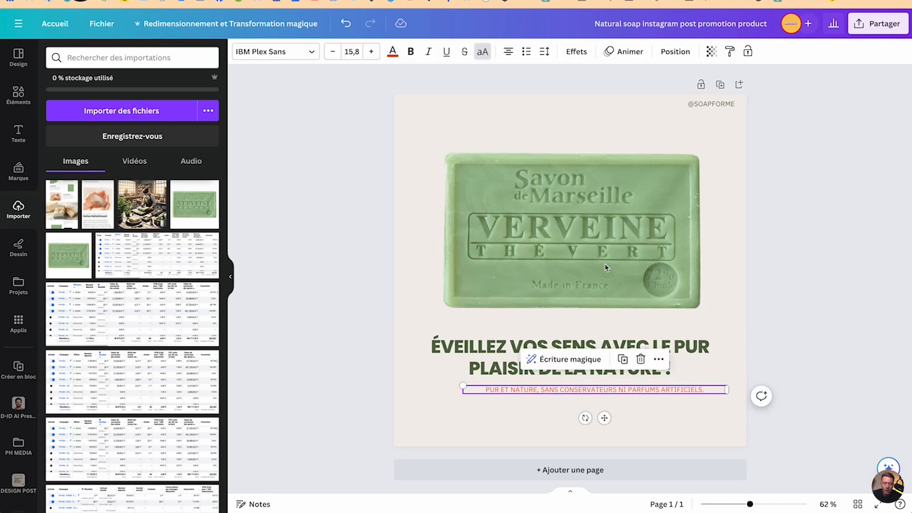
click(675, 52)
click(188, 170)
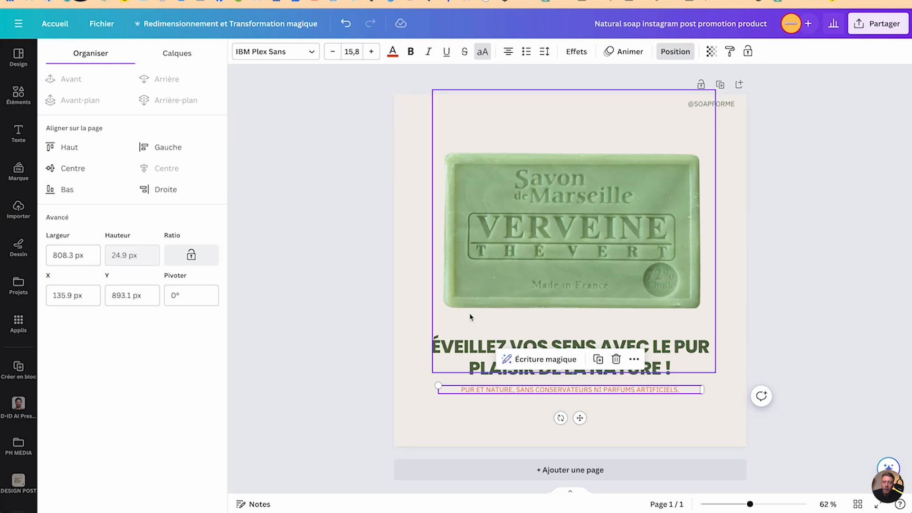
drag(580, 418, 582, 356)
Recolour the description line in the first, near-black colour of the Moose Bicycle brand palette
click(393, 52)
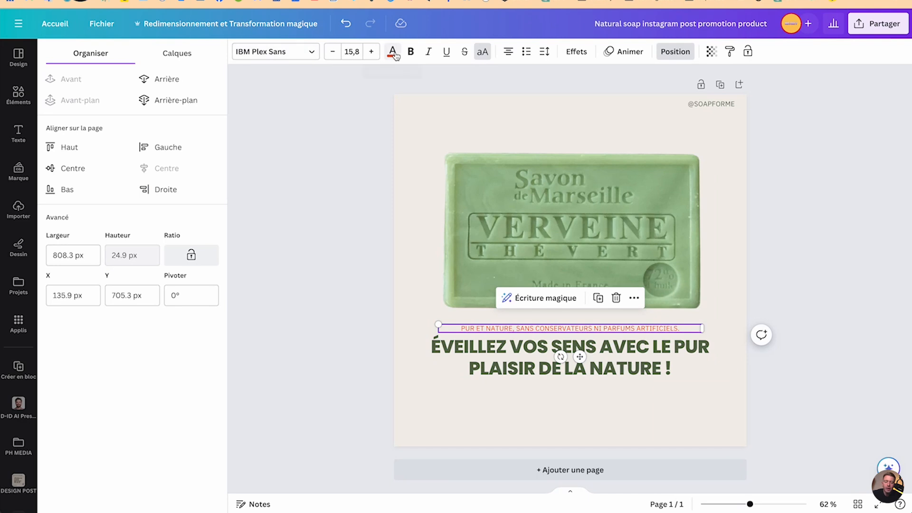
click(63, 194)
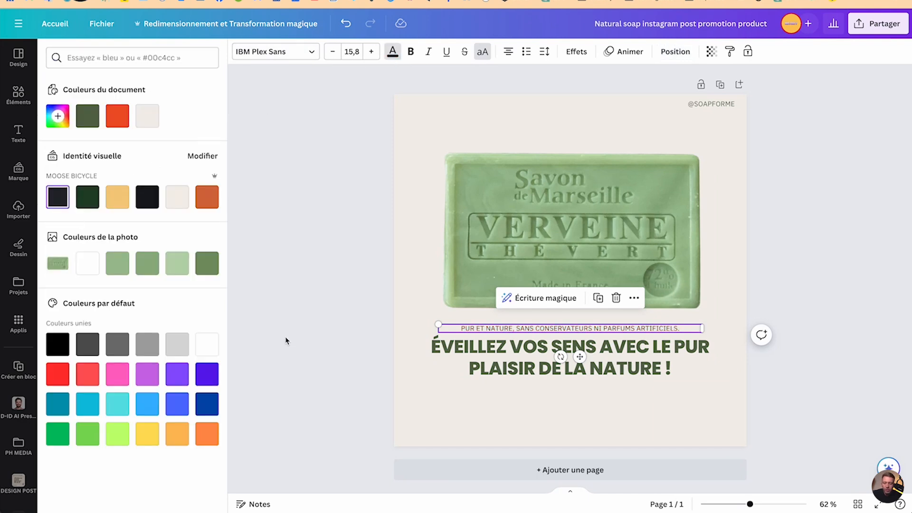
click(285, 339)
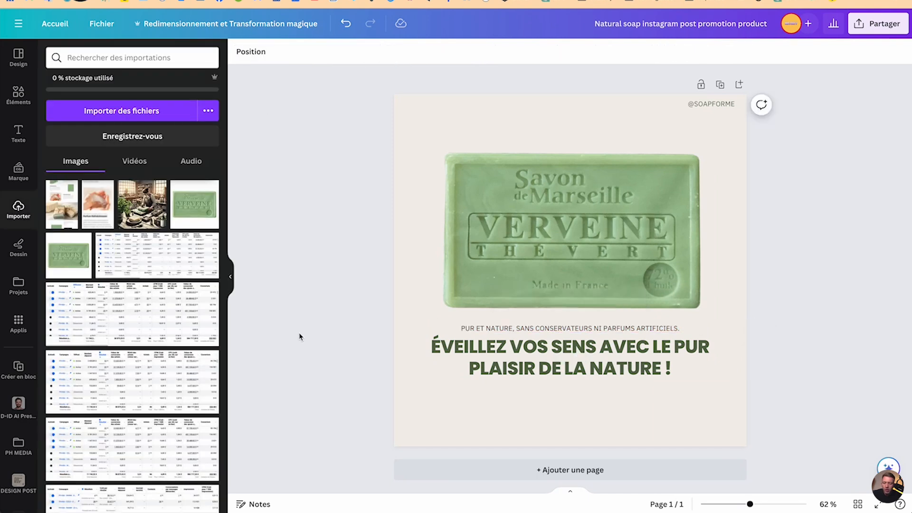
Add a rounded-corner rectangle below the headline, flattened and widened into a dark green button bar
click(18, 94)
click(99, 228)
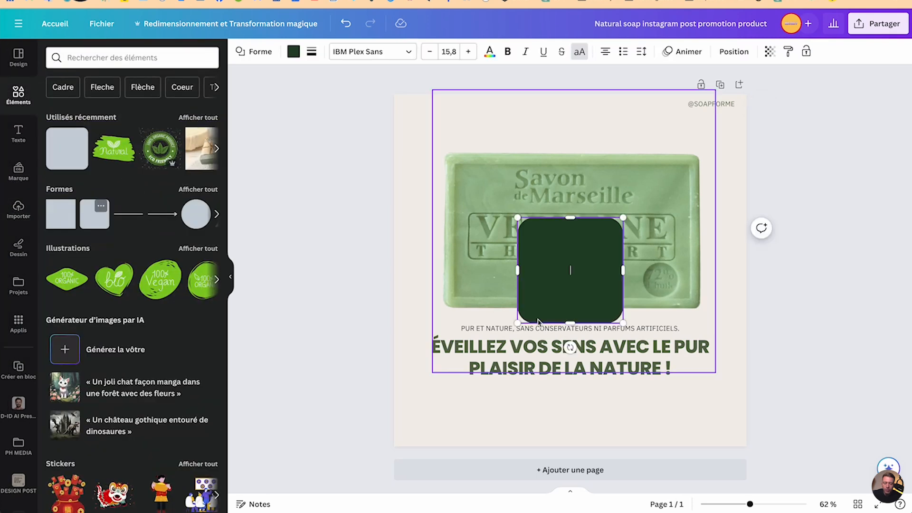
drag(572, 217, 522, 435)
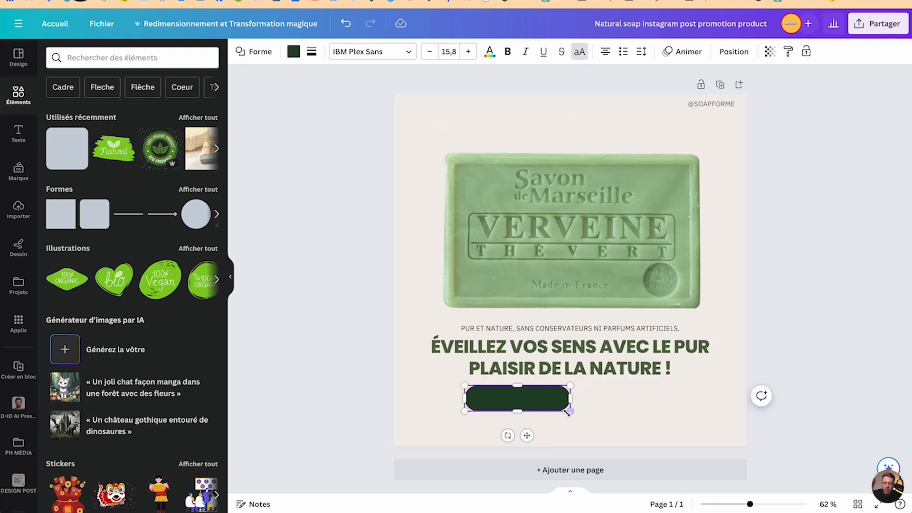
drag(570, 396, 671, 401)
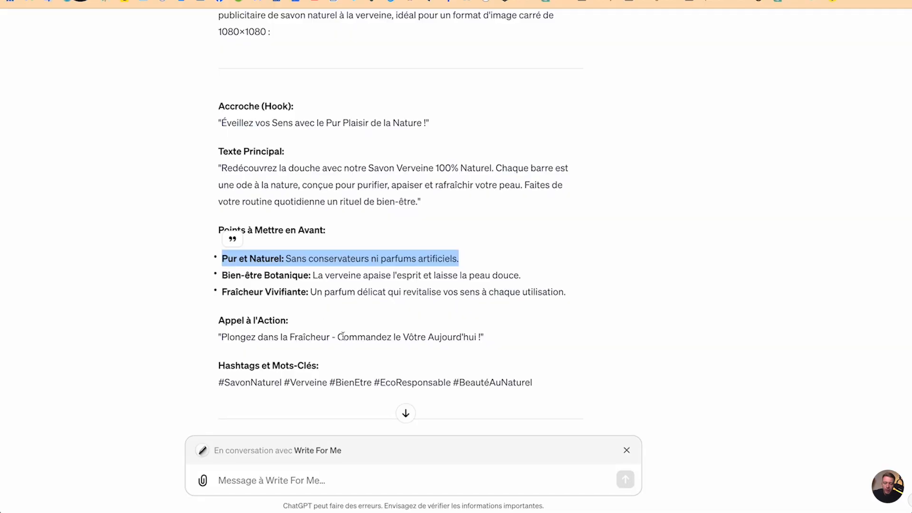
Label the green button "COMMANDEZ LE VÔTRE AUJOURD'HUI !" from the Write For Me call to action and set it in Poppins
drag(343, 335, 477, 335)
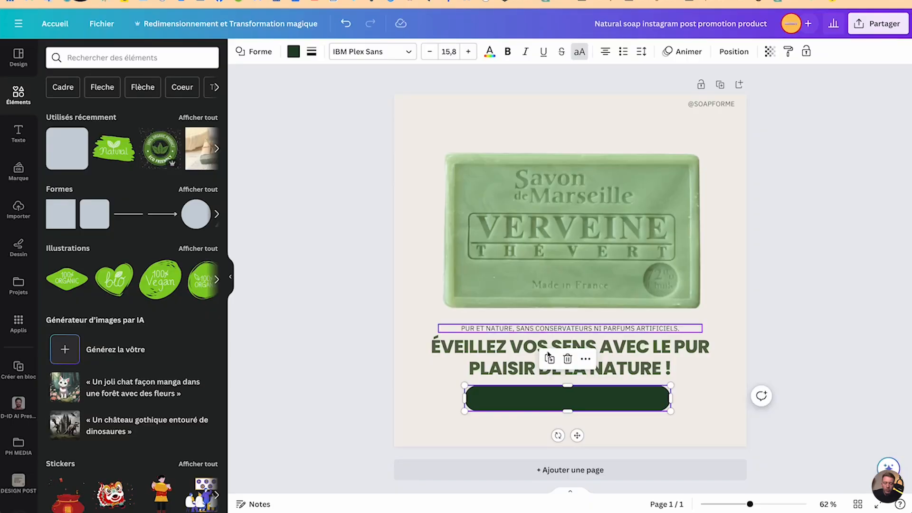
click(546, 396)
text(COMMANDEZ LE VÔTRE AUJOURD'HUI !)
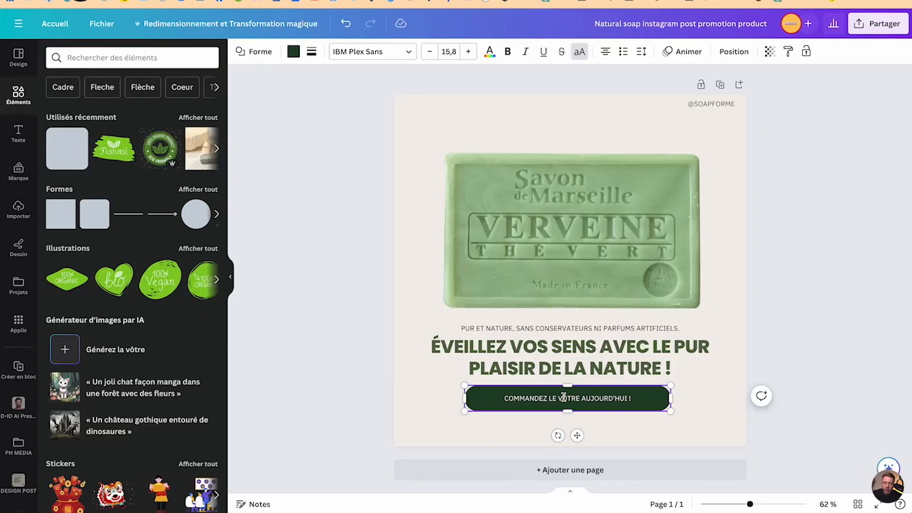
key(ctrl+a)
click(356, 53)
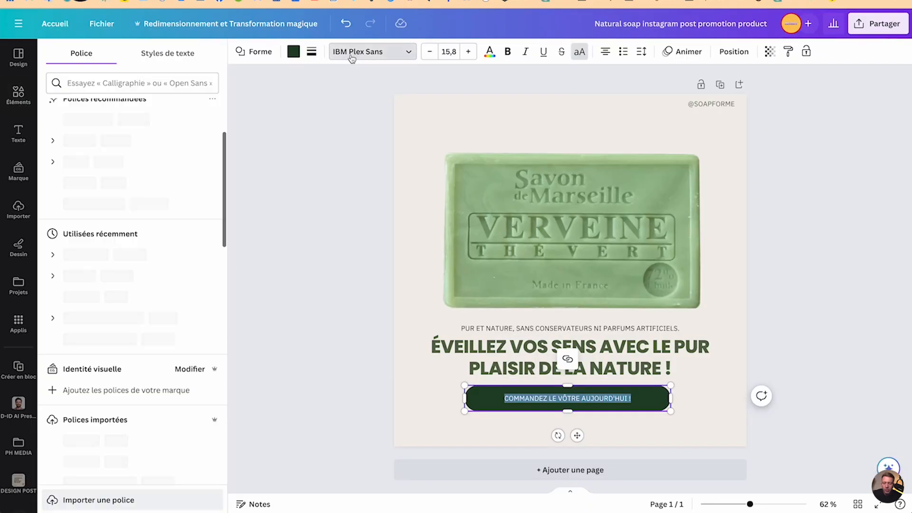
click(78, 176)
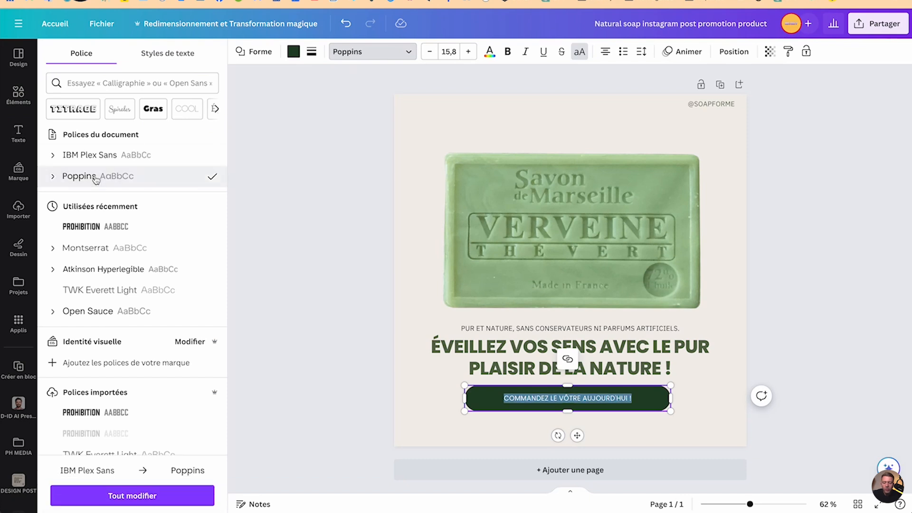
Change the description line's font to Poppins, trying the SemiBold weight and settling on Regular
click(487, 338)
click(487, 328)
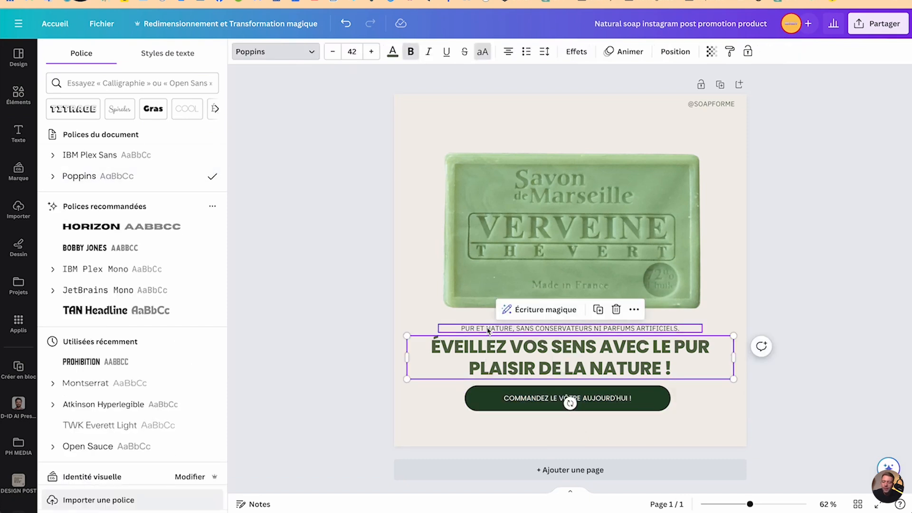
click(107, 178)
click(55, 175)
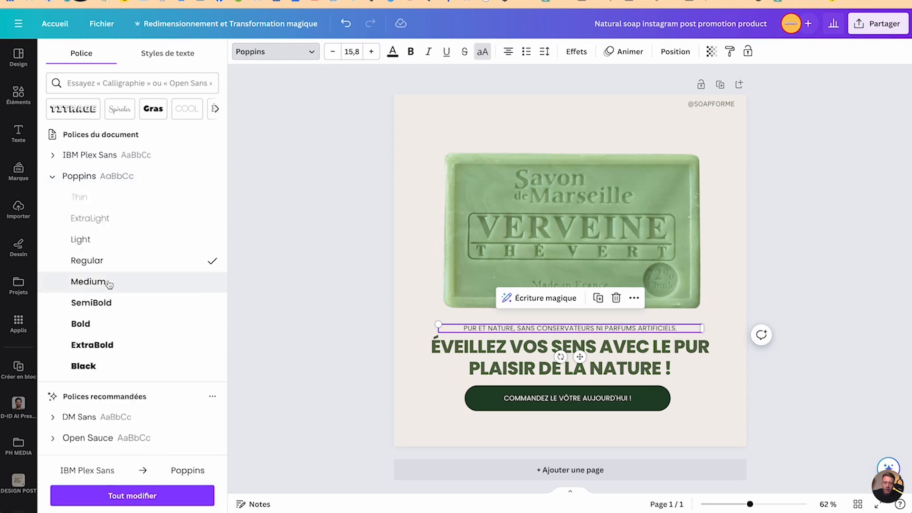
click(106, 308)
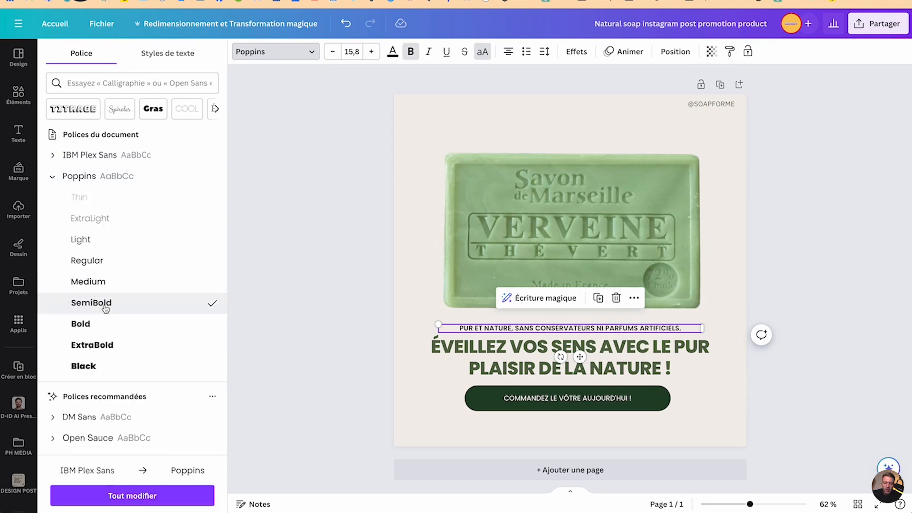
click(105, 281)
click(109, 261)
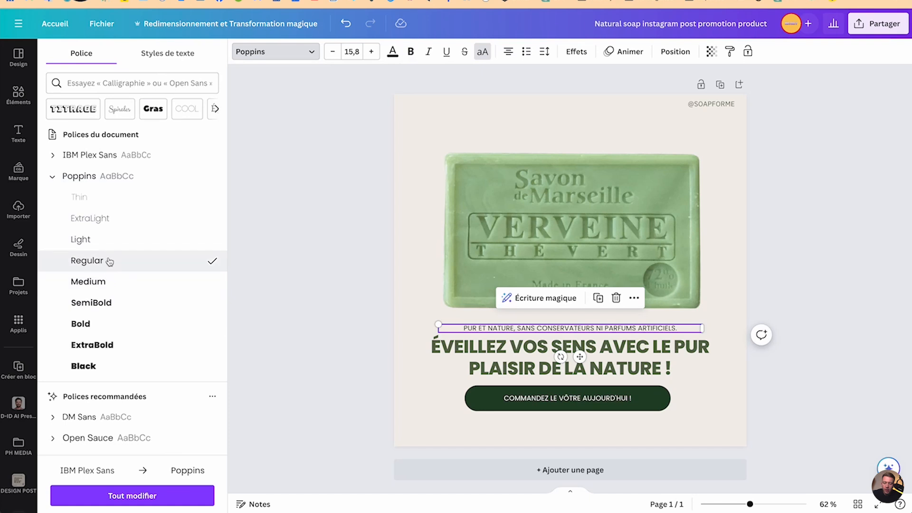
Set the green button's label to the Bold weight of Poppins
click(522, 399)
click(112, 283)
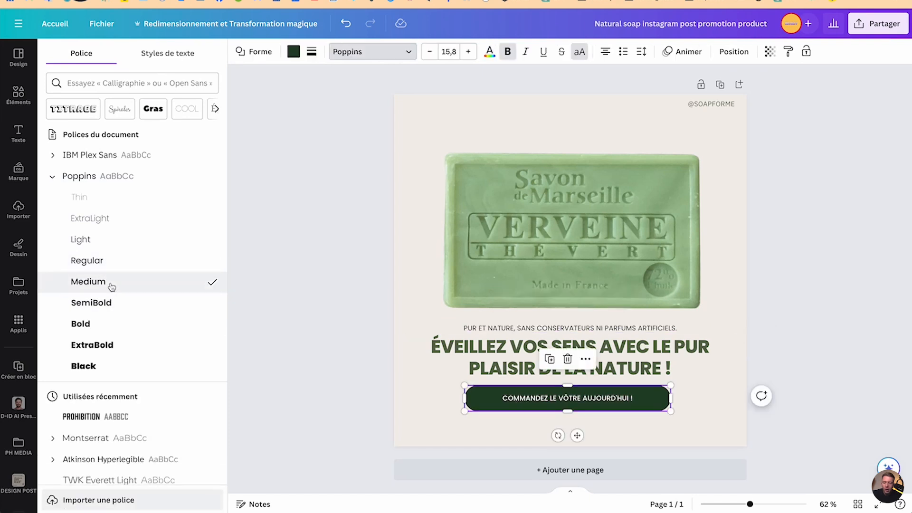
click(109, 301)
click(103, 323)
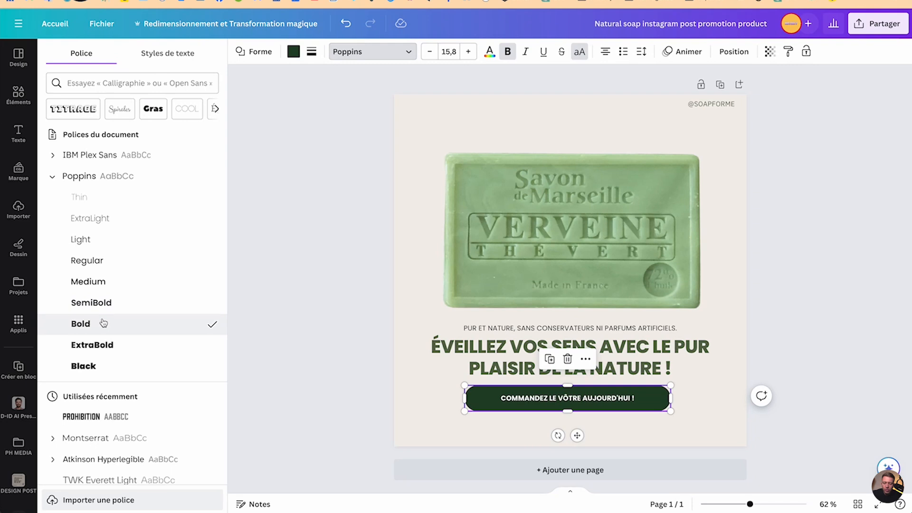
click(325, 372)
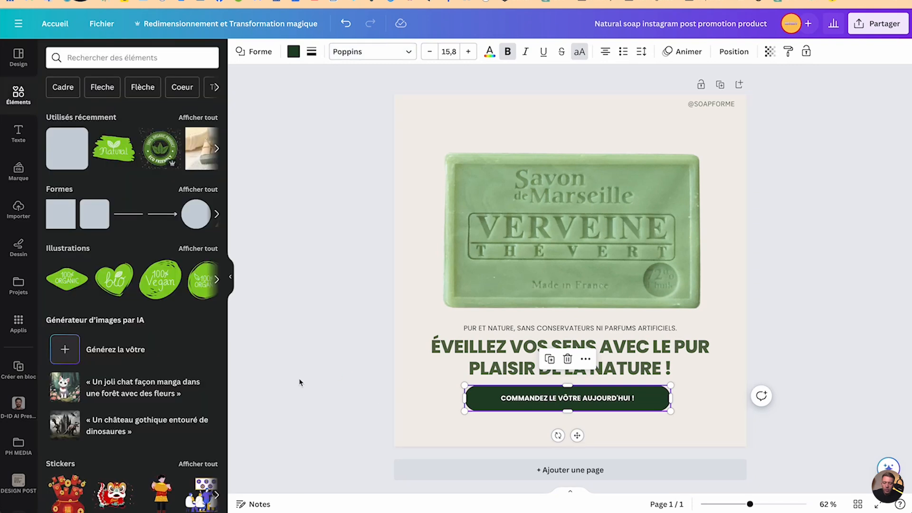
Shift the button, the headline and the description line slightly down the page
mouse_move(567, 396)
mouse_down()
mouse_move(560, 408)
mouse_move(568, 407)
mouse_up()
drag(625, 360, 625, 364)
drag(634, 329, 633, 333)
Enlarge the soap picture and position it near the page's centre above the description
drag(616, 238, 584, 216)
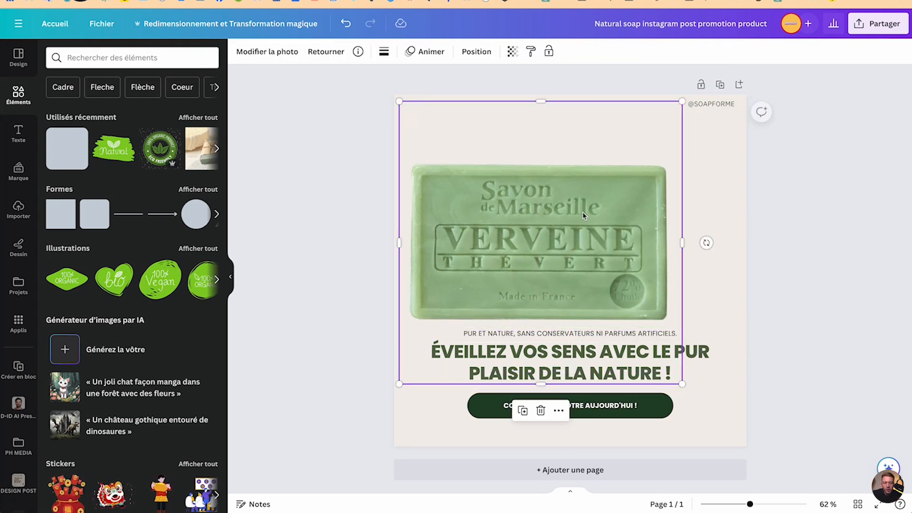
drag(682, 102, 722, 61)
drag(607, 194, 617, 198)
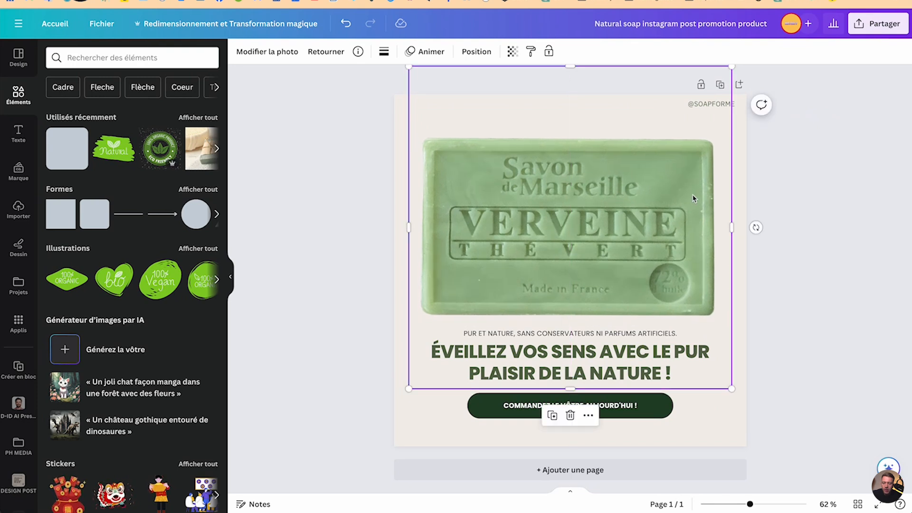
click(833, 241)
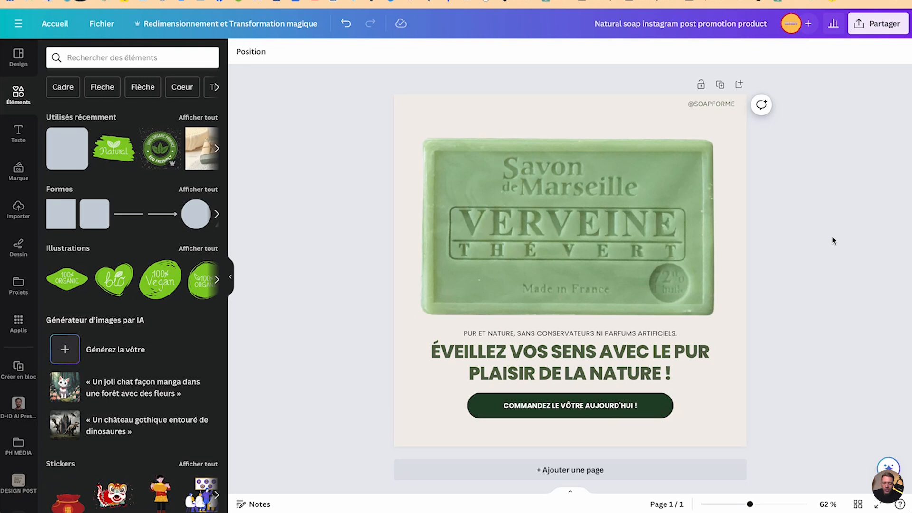
drag(705, 103, 711, 101)
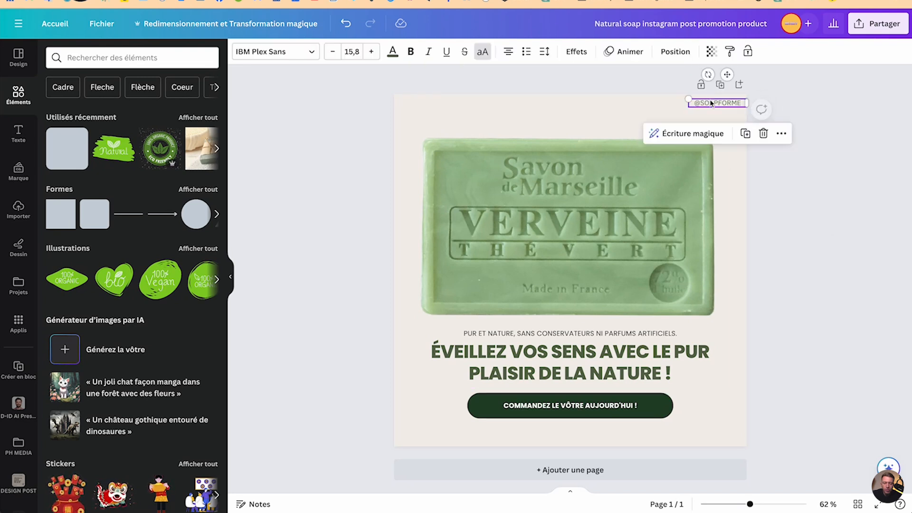
click(860, 317)
Shrink the soap picture and centre it horizontally above the description line
click(645, 265)
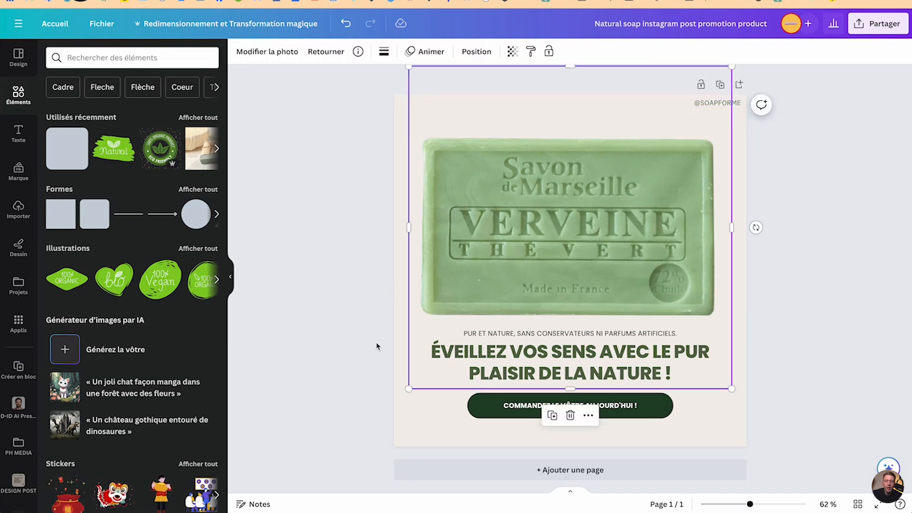
drag(406, 390, 495, 305)
drag(561, 216, 528, 253)
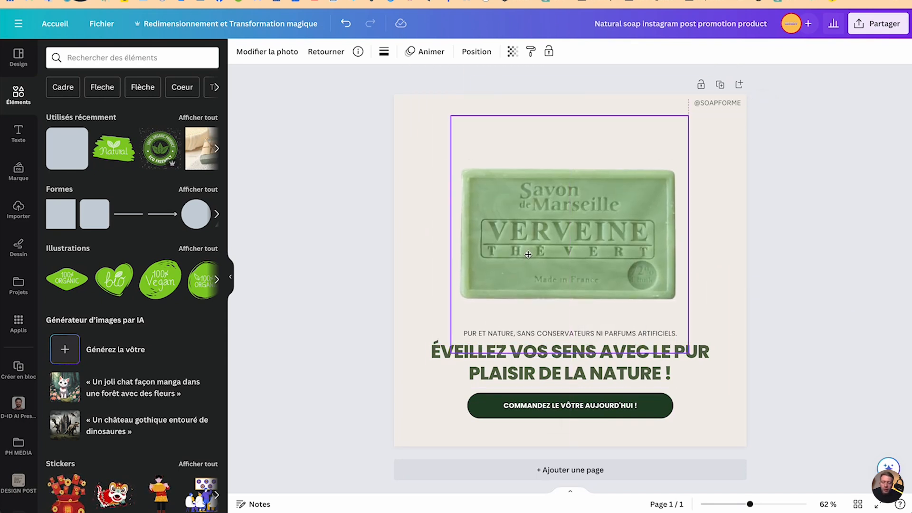
click(317, 252)
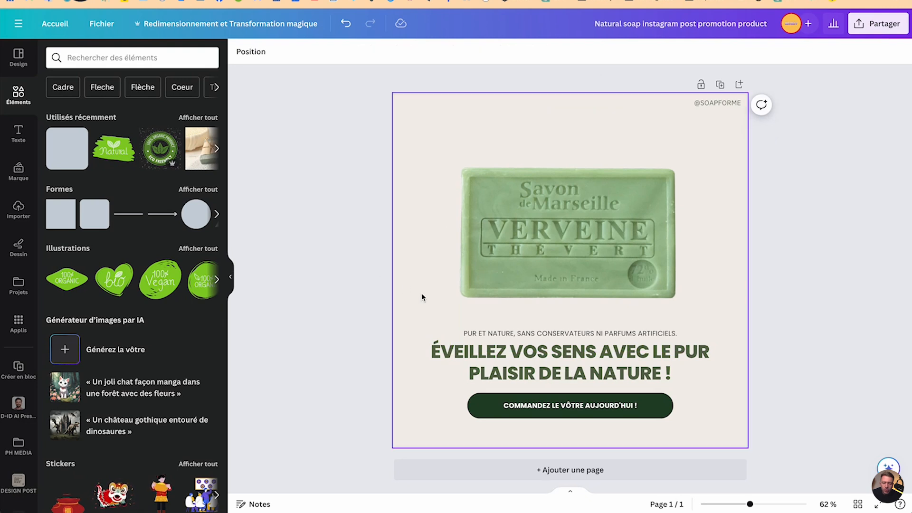
Enlarge the soap picture slightly and recentre it on the page
click(506, 243)
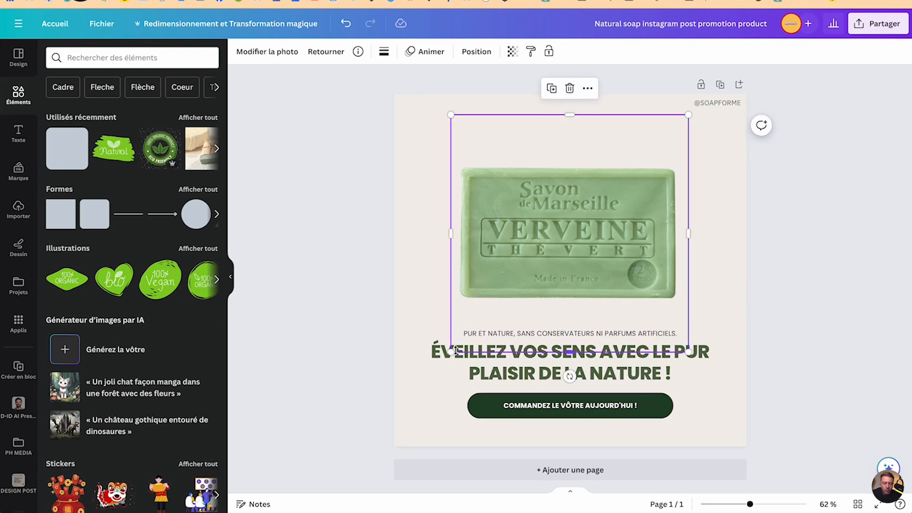
drag(455, 353, 443, 372)
drag(689, 114, 699, 103)
drag(451, 240, 438, 237)
drag(700, 239, 712, 238)
drag(586, 236, 613, 238)
click(814, 218)
Move the description line up towards the soap picture and adjust the headline's spacing below it
drag(570, 334, 570, 329)
drag(613, 357, 610, 350)
click(838, 254)
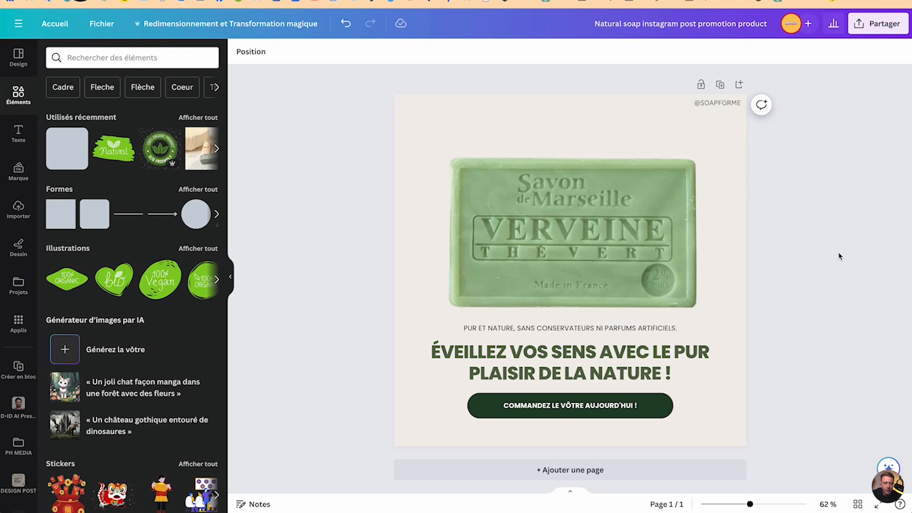
Duplicate the ad page to create a second version
click(730, 105)
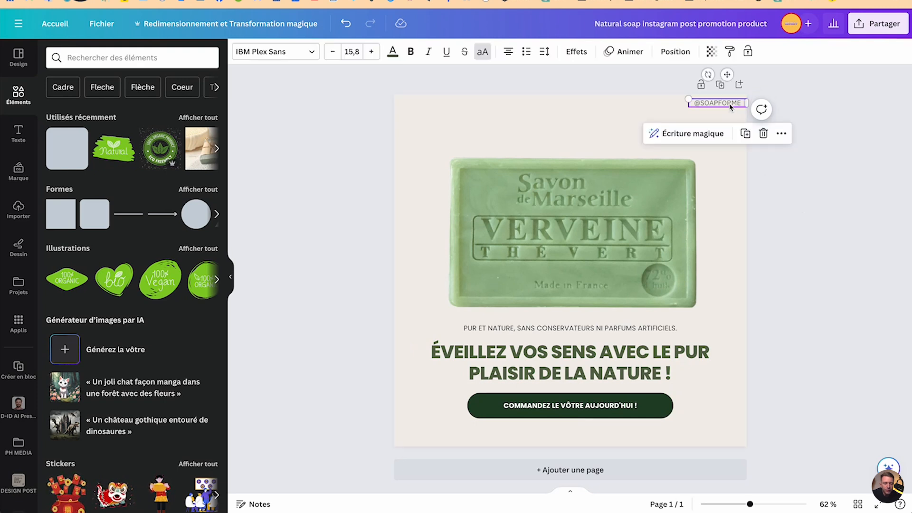
click(345, 178)
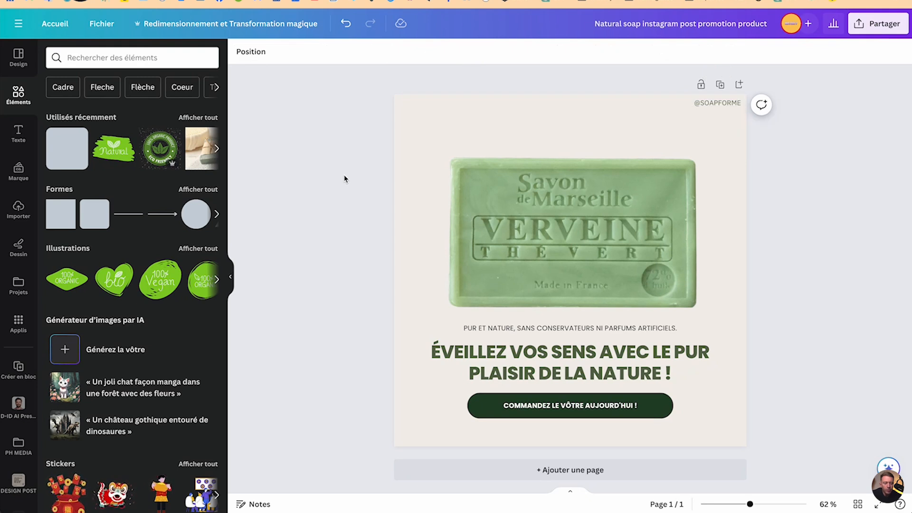
click(722, 87)
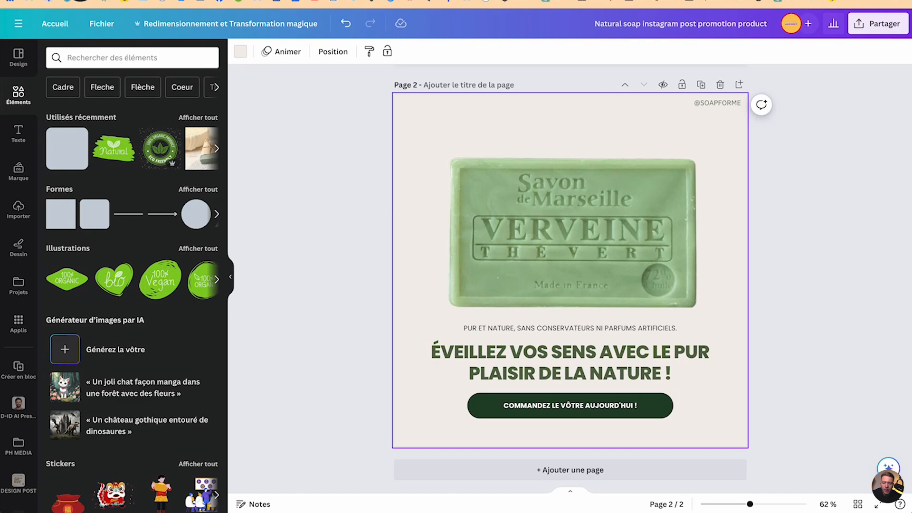
Switch to the ChatGPT conversation and ask Write For Me "donne moi 10 autres idées Accroche (Hook):"
click(287, 1)
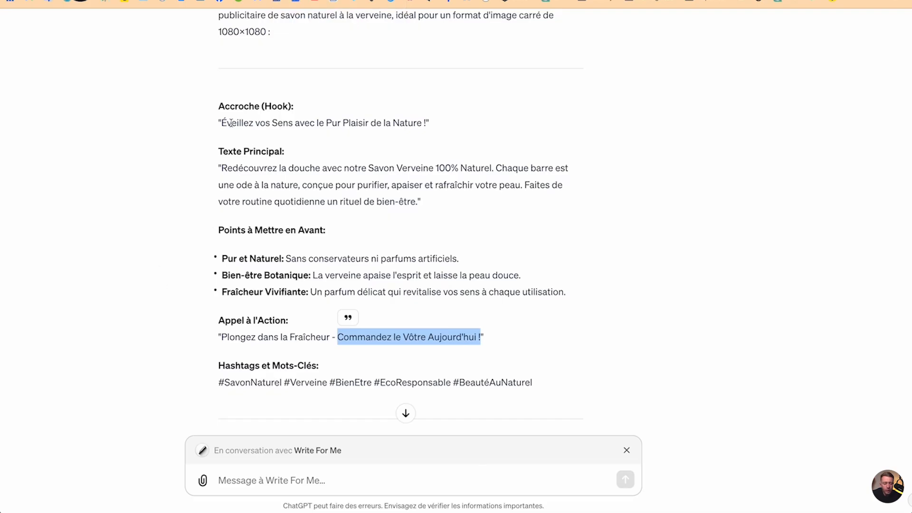
drag(221, 109, 331, 110)
key(ctrl+c)
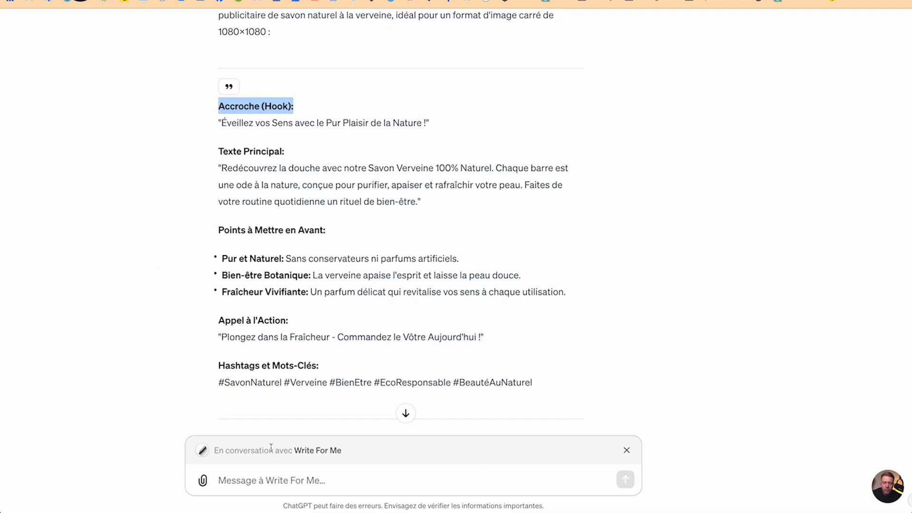
click(271, 447)
text(donne moi 10 autres)
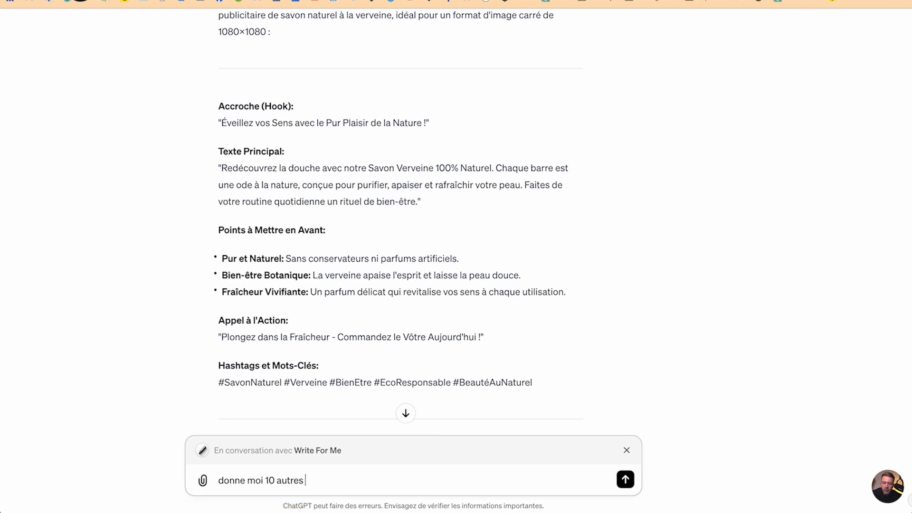
text( idées d)
key(BackSpace)
key(ctrl+v)
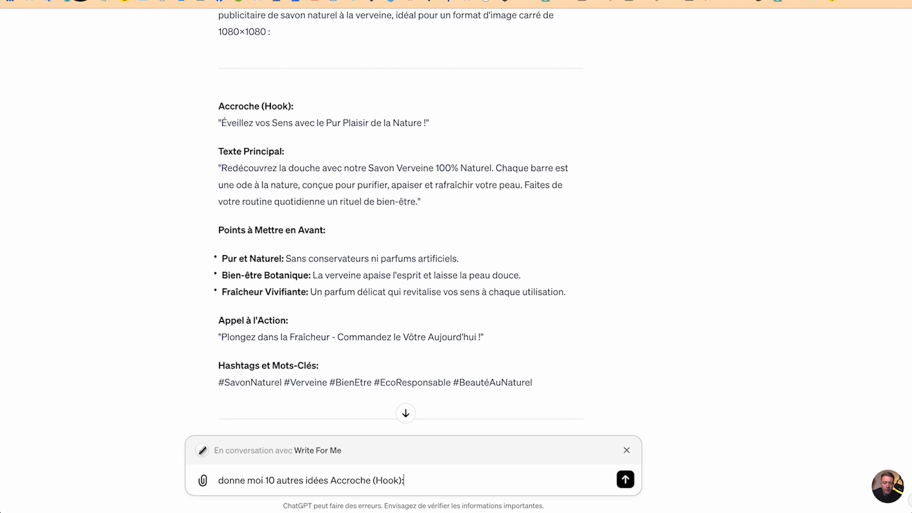
key(Return)
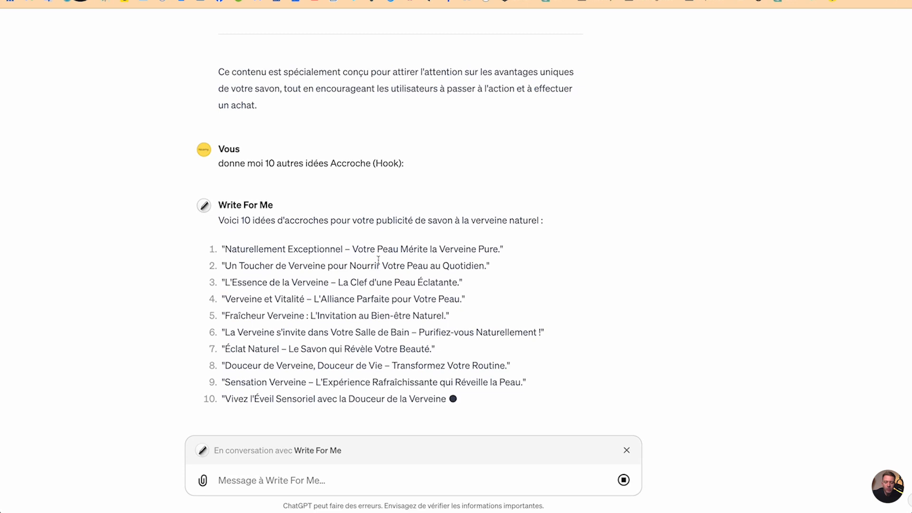
Replace page 2's headline in Canva with the hook "UN TOUCHER DE VERVEINE POUR NOURRIR VOTRE PEAU AU QUOTIDIEN."
drag(484, 236, 495, 195)
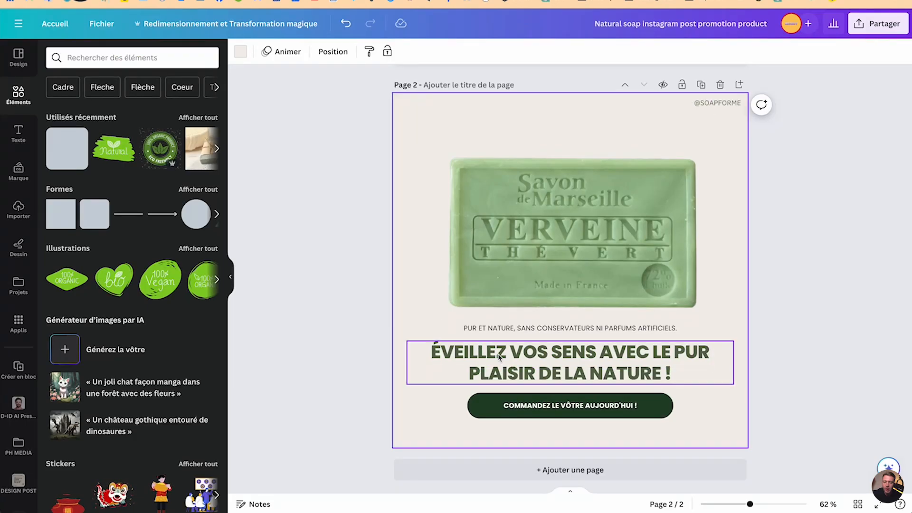
scroll(497, 319, up, 3)
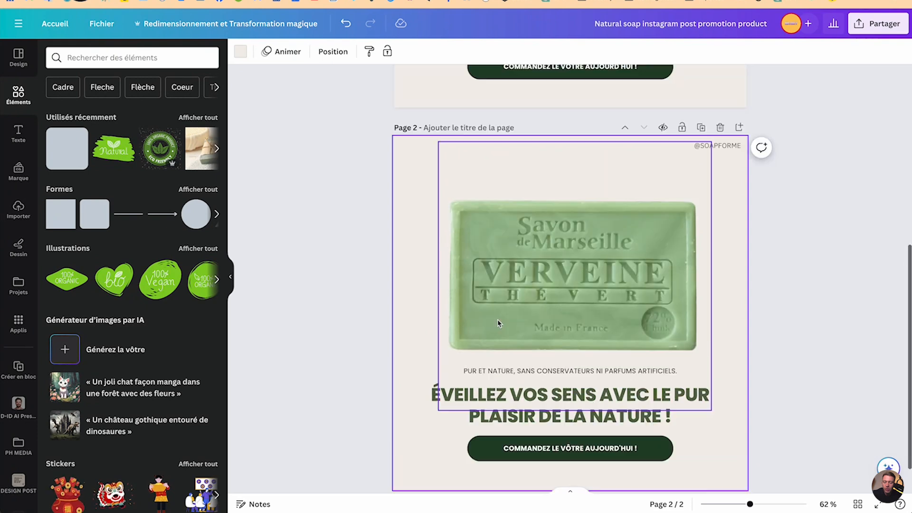
scroll(497, 319, down, 3)
click(487, 357)
double_click(487, 357)
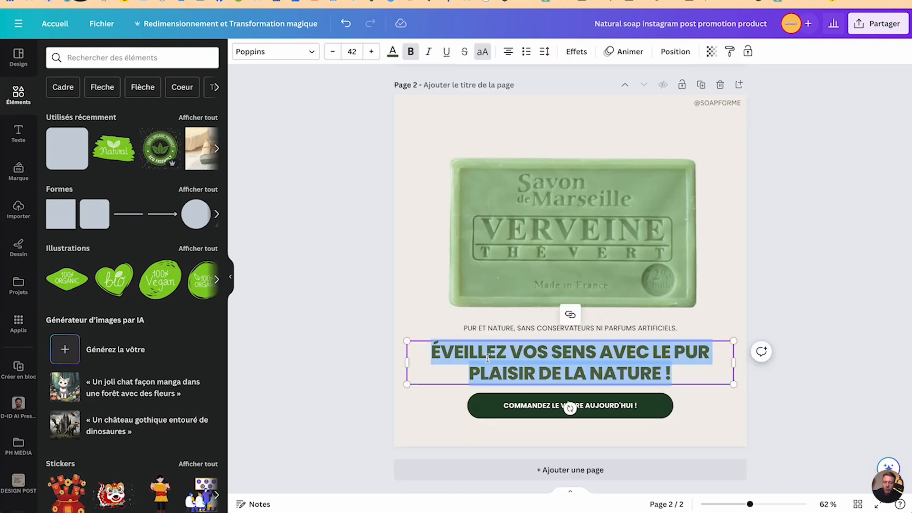
text(UN TOUCHER DE VERVEINE POUR NOURRIR VOTRE PEAU AU QUOTIDIEN.)
key(ctrl+a)
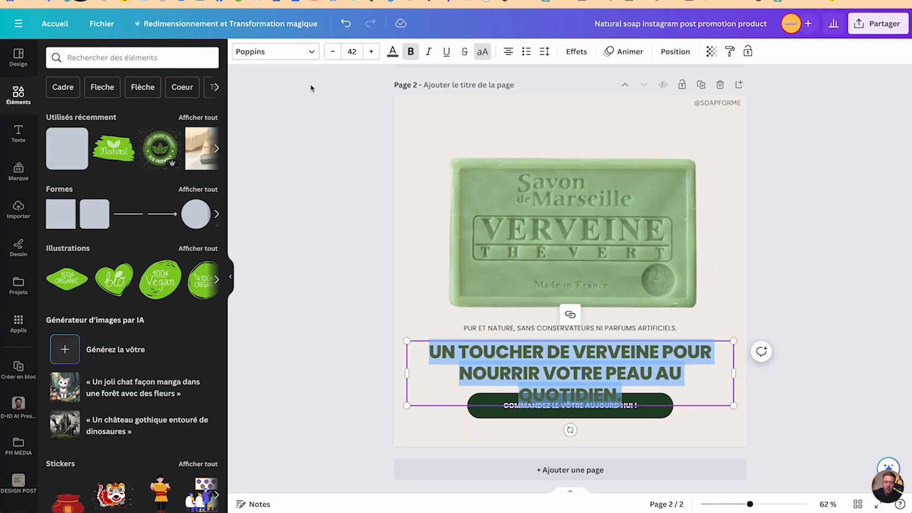
Set page 2's headline font size to 40 so the hook fits on two lines above the order button
click(333, 51)
click(333, 51)
click(334, 52)
click(275, 304)
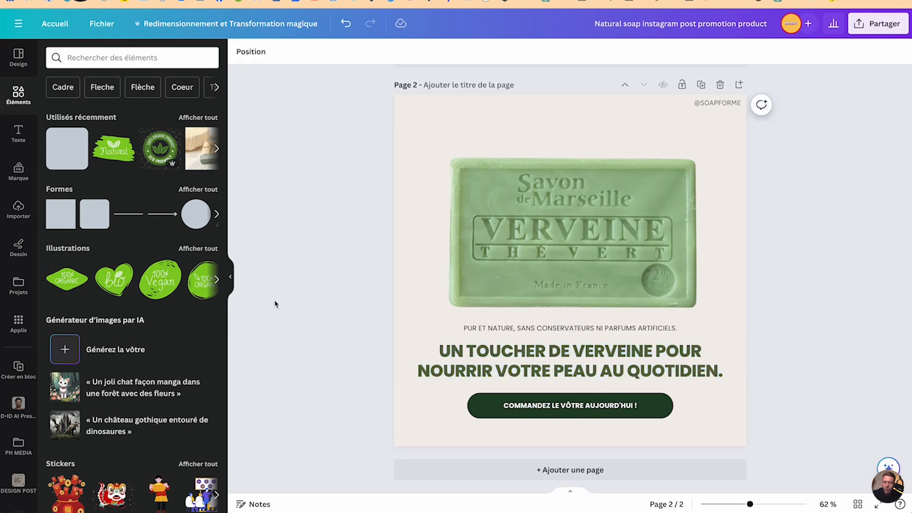
click(486, 371)
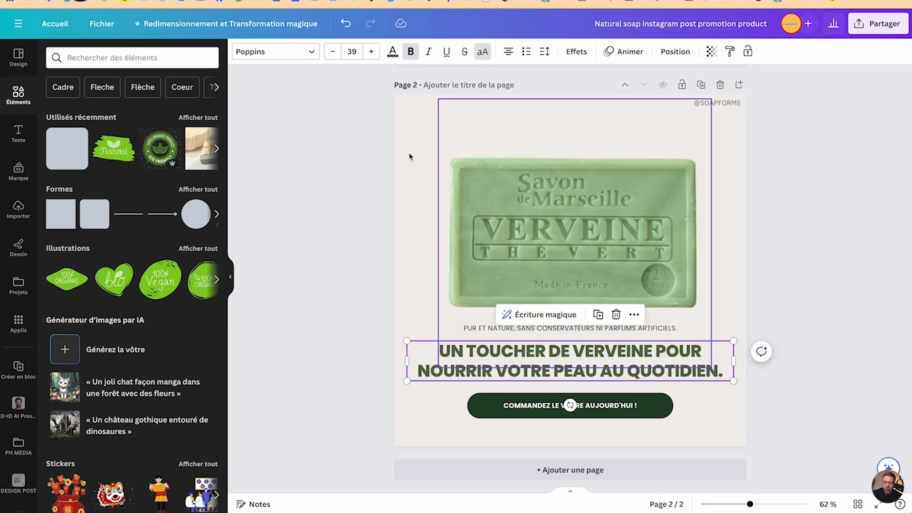
click(371, 51)
click(326, 239)
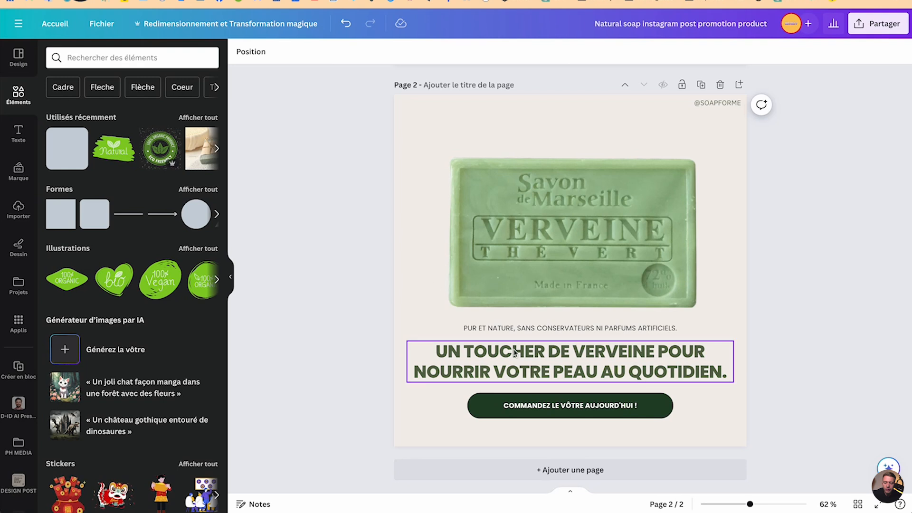
Nudge page 2's description line slightly down, closer to the headline
click(521, 328)
drag(521, 327, 521, 326)
click(530, 255)
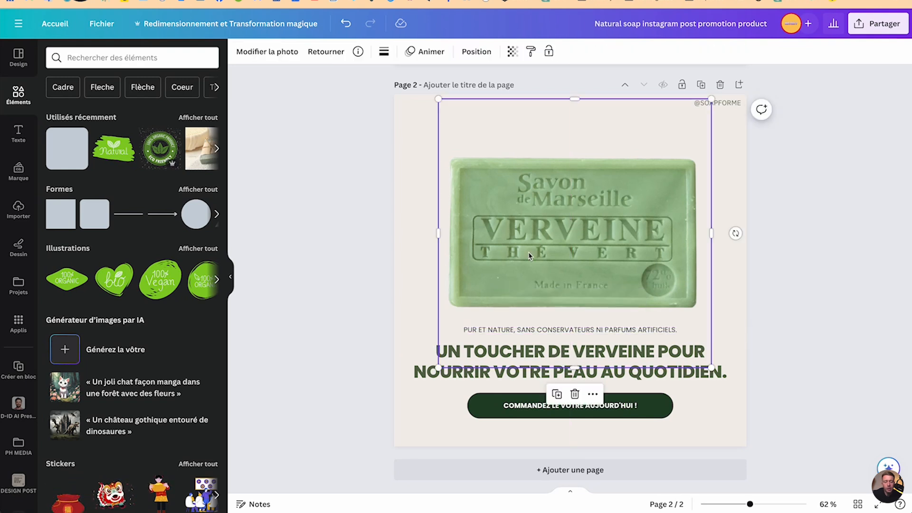
click(846, 217)
Compare the two ad pages in the page view and in the grid overview
scroll(659, 227, up, 8)
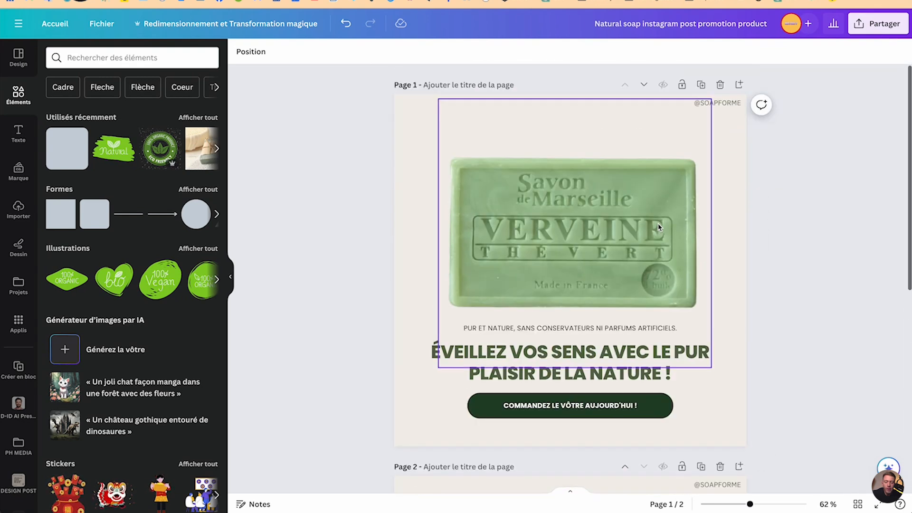
scroll(658, 227, down, 3)
click(857, 503)
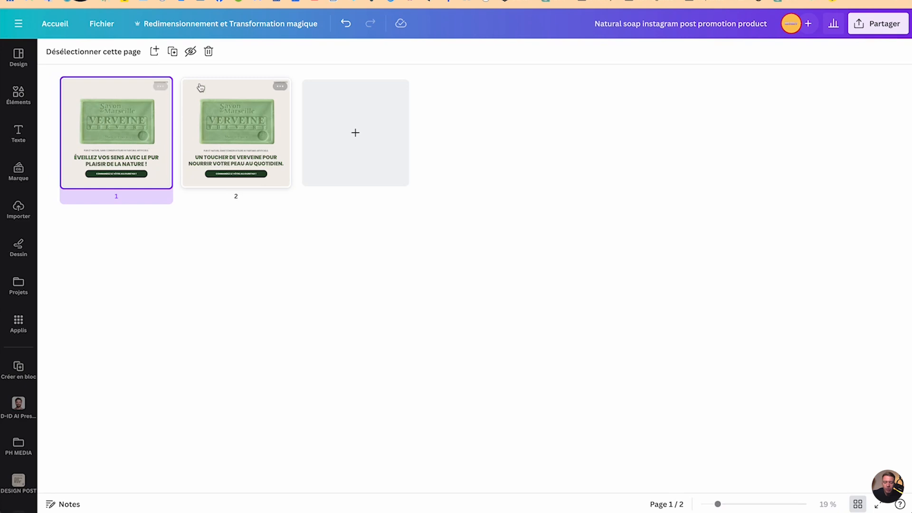
click(857, 504)
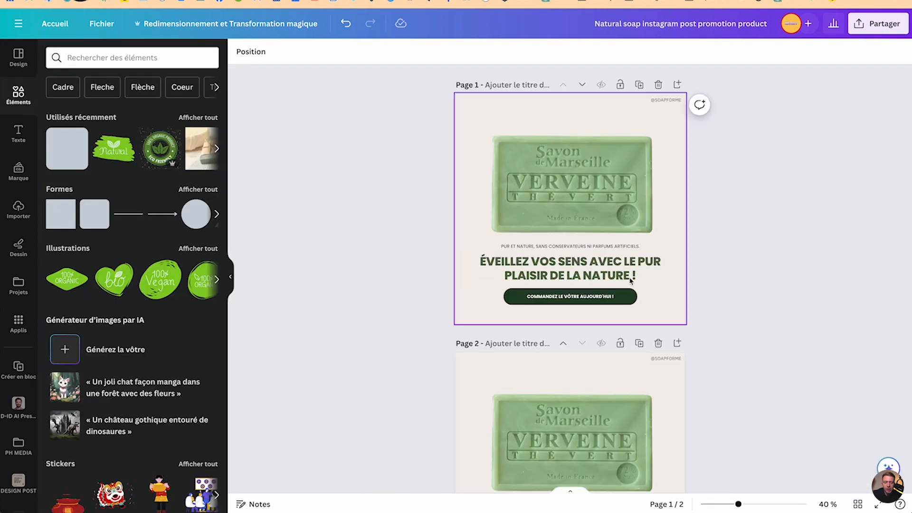
scroll(617, 273, down, 5)
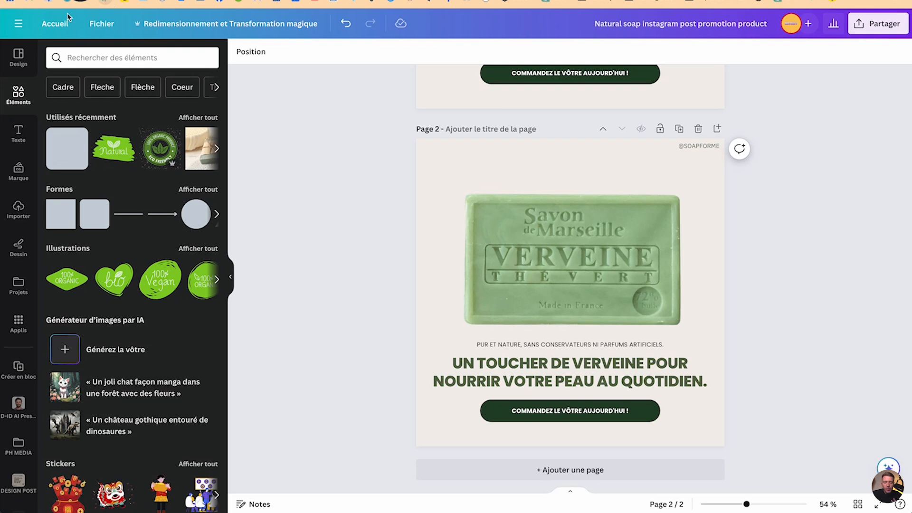
Search the design templates for "marketing ads" and browse the designs
click(18, 56)
click(105, 58)
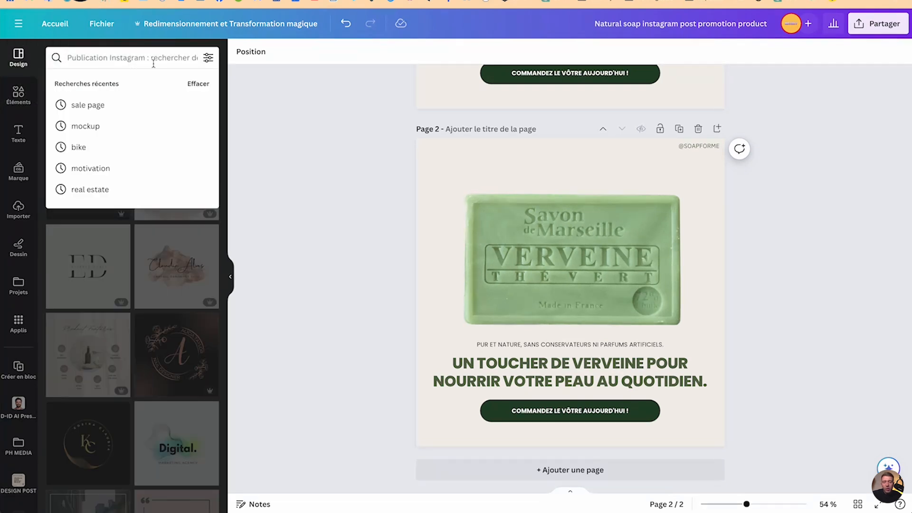
text(ads\)
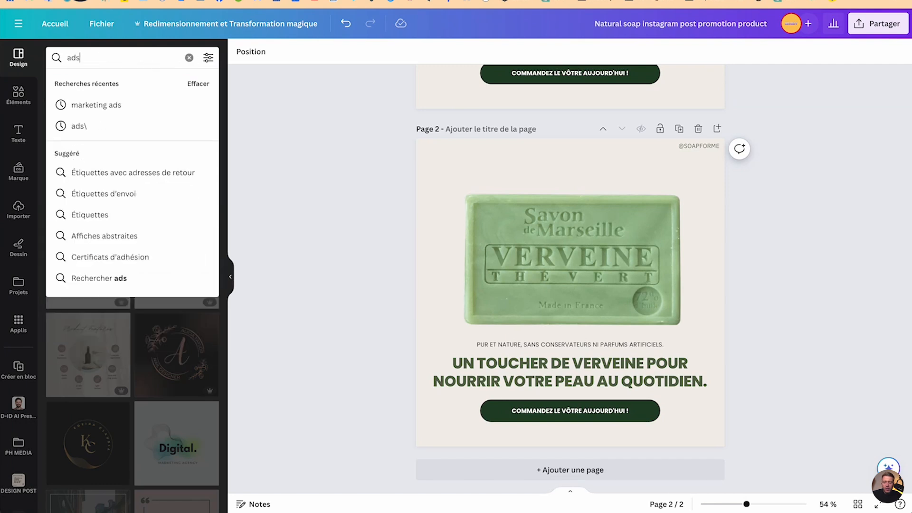
key(BackSpace)
click(135, 104)
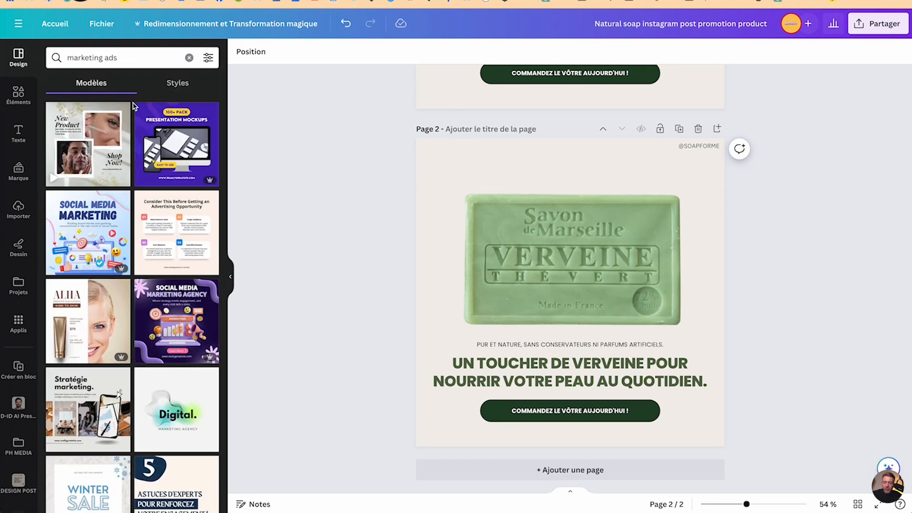
scroll(82, 268, down, 5)
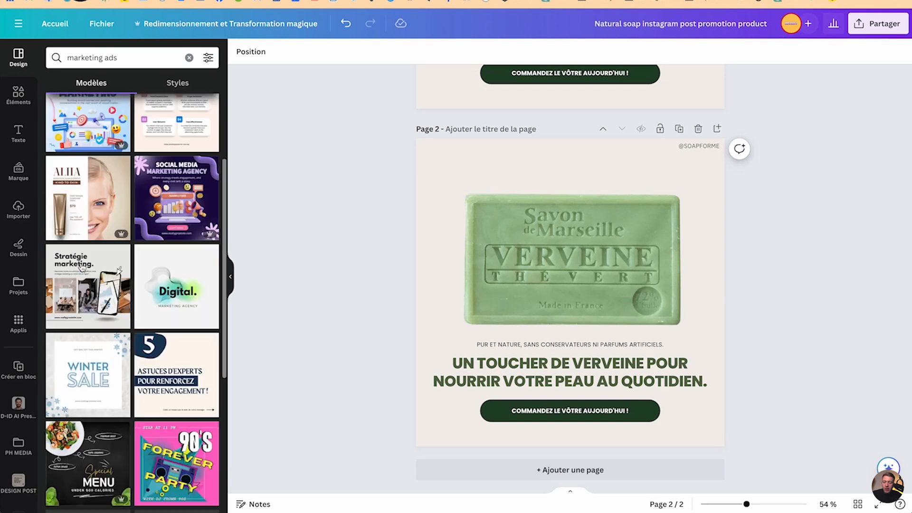
scroll(82, 268, down, 6)
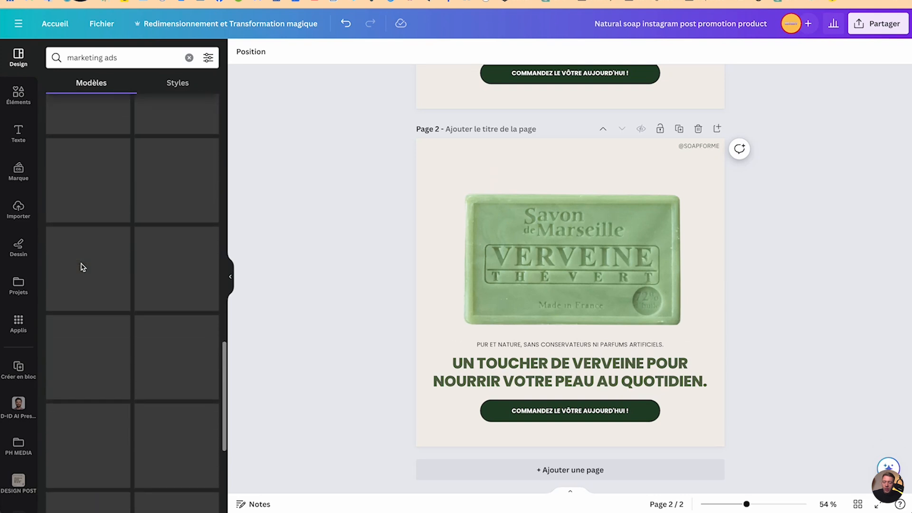
Search the templates for "savon" and apply the beige "Organic Soap Bar" design to a new page 3
click(113, 58)
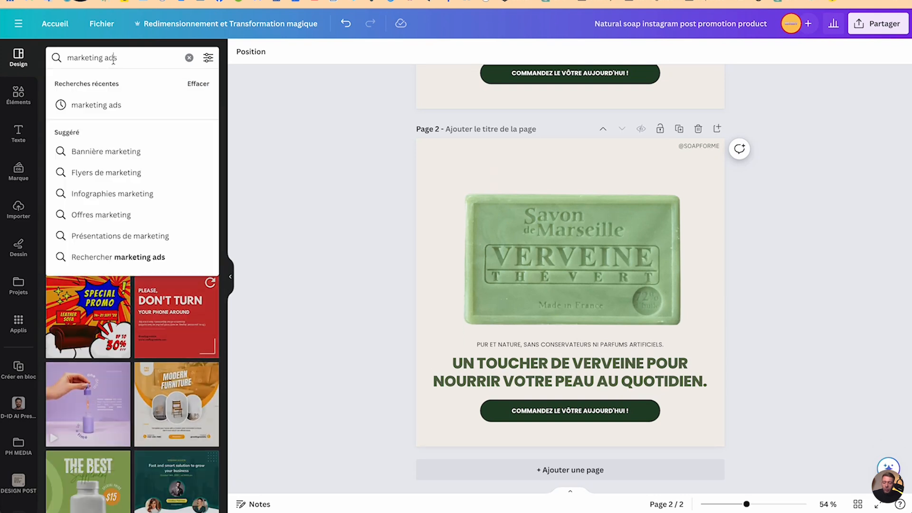
key(ctrl+a)
text(savon)
key(Return)
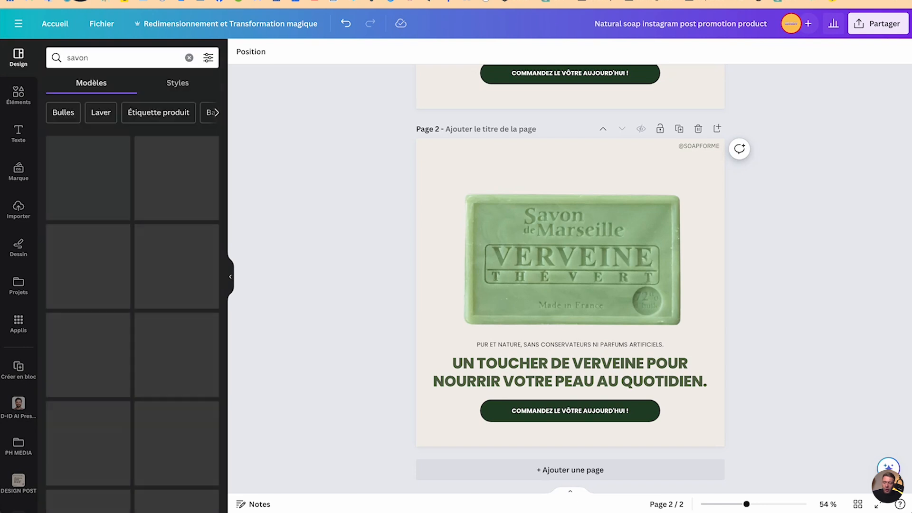
scroll(148, 280, down, 8)
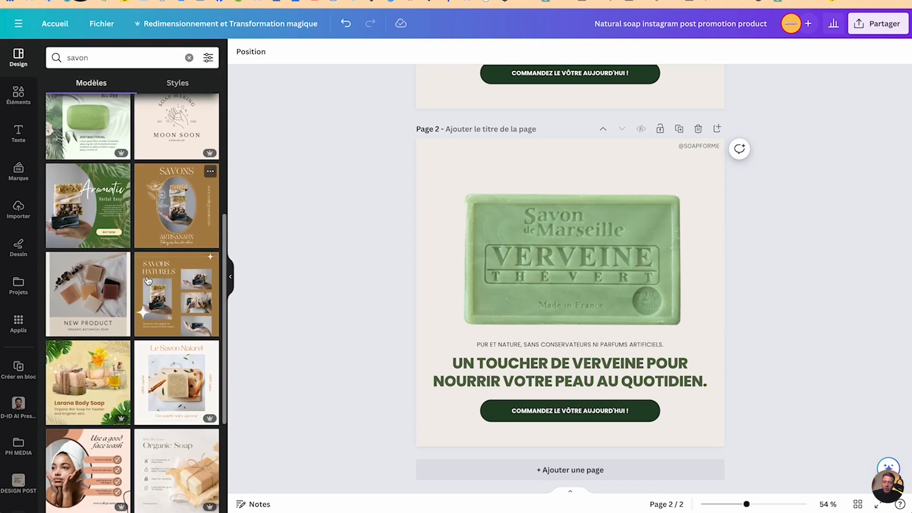
scroll(148, 280, up, 5)
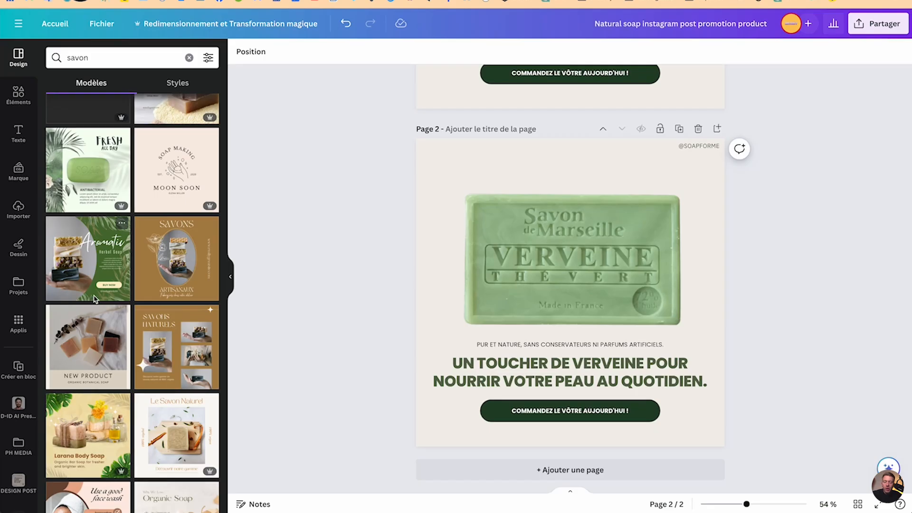
scroll(94, 299, down, 3)
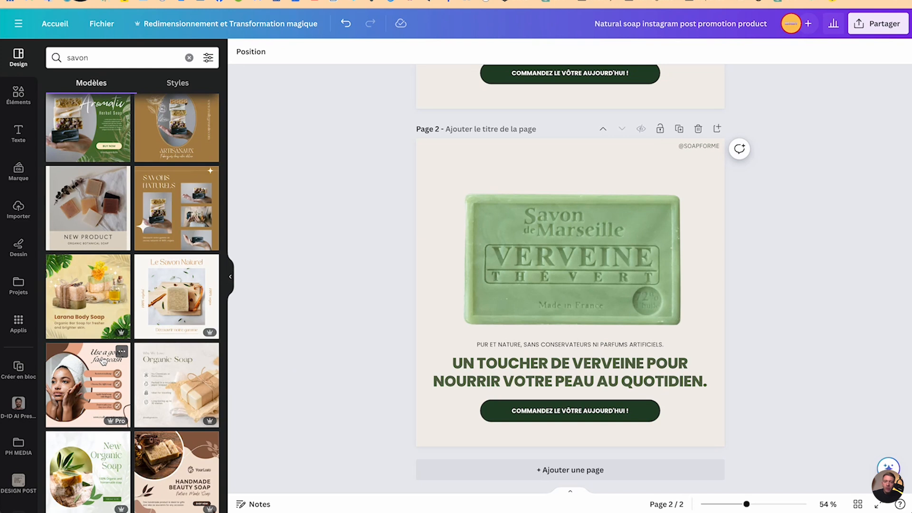
scroll(103, 361, down, 3)
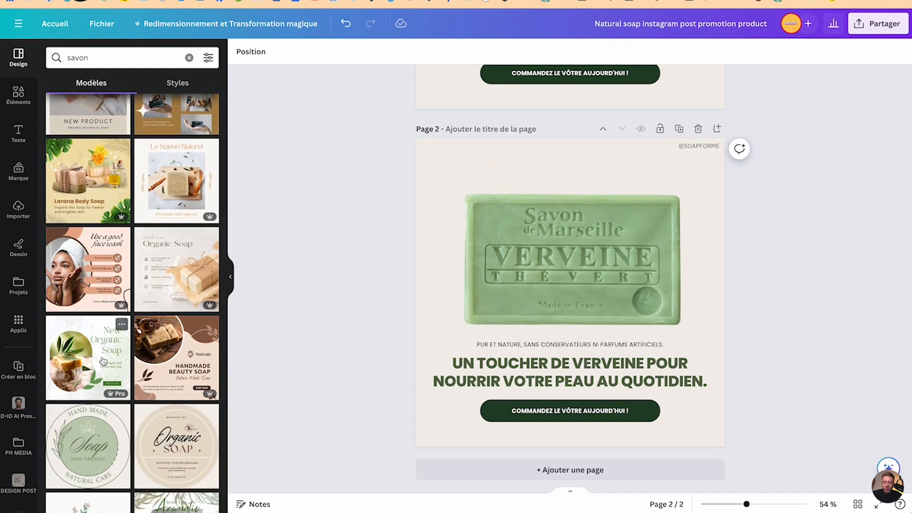
scroll(103, 361, down, 7)
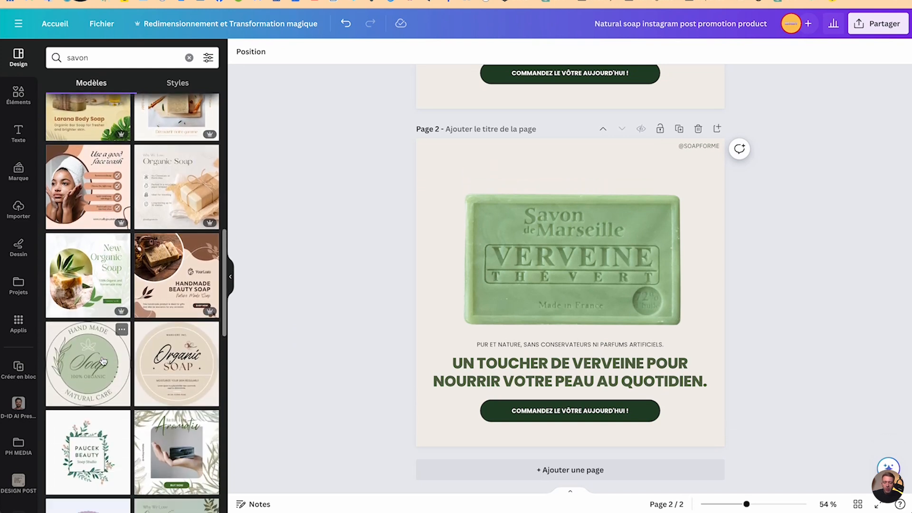
scroll(103, 361, down, 2)
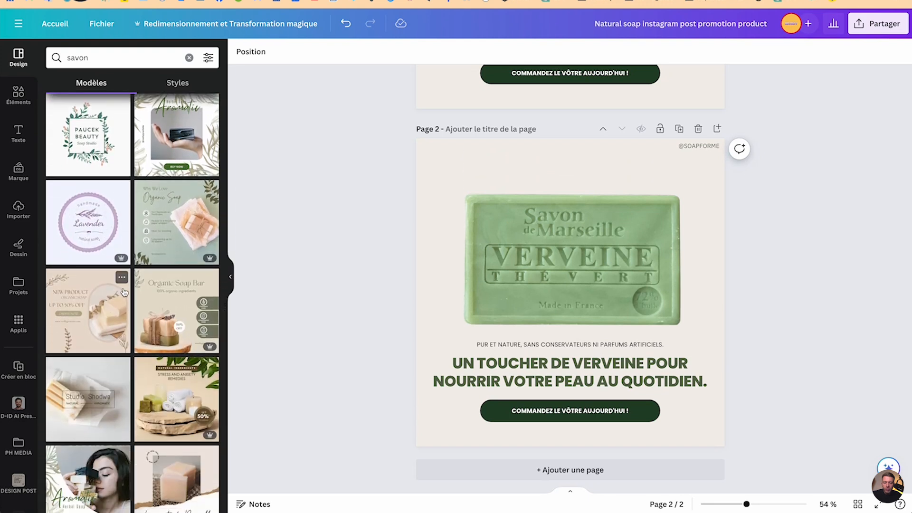
scroll(177, 428, down, 1)
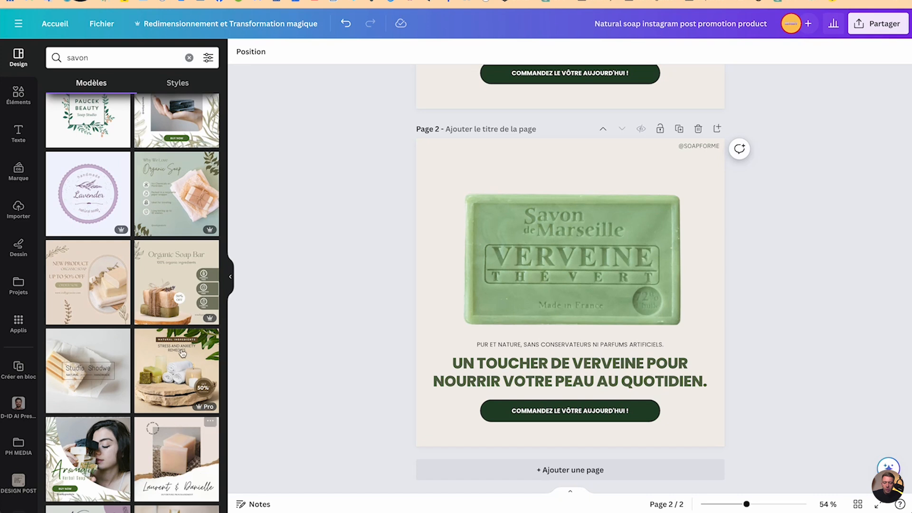
click(480, 473)
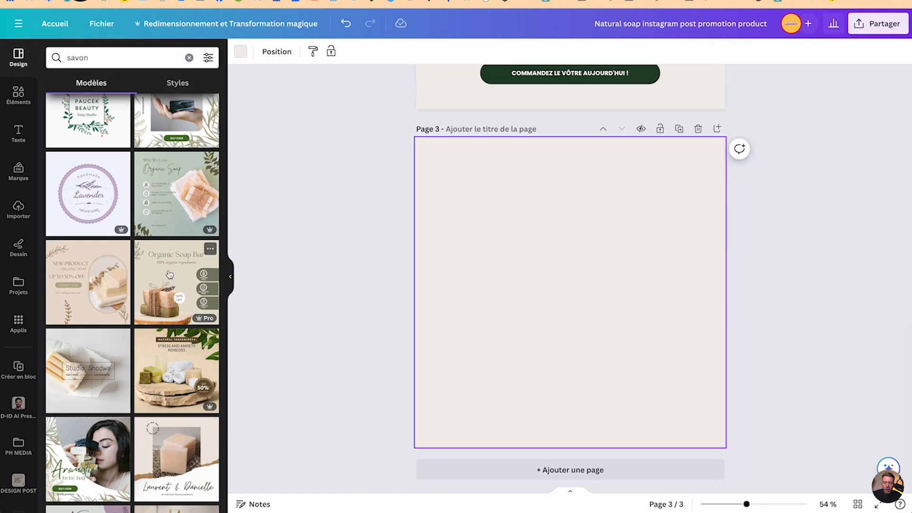
click(170, 288)
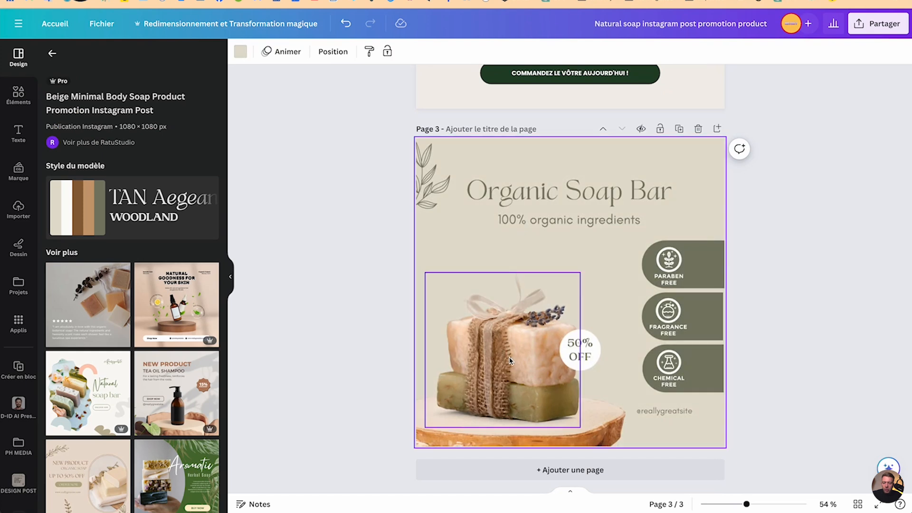
Move a verbena soap picture onto page 3 and delete the template's stacked soap bars
scroll(510, 361, up, 5)
click(582, 189)
drag(582, 189, 518, 511)
scroll(512, 402, down, 5)
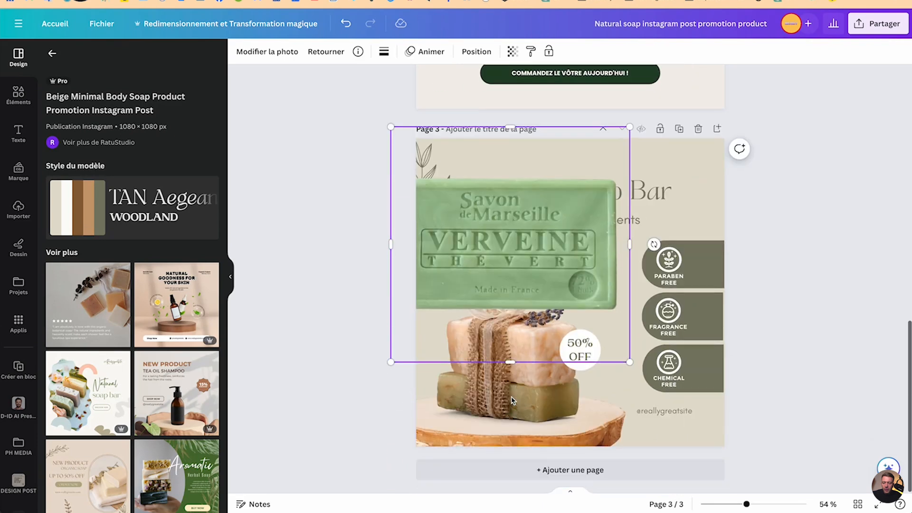
click(506, 417)
key(Delete)
Shrink the verbena soap picture, send it behind the "50% OFF" badge and place it on the wooden slab
drag(506, 235, 513, 347)
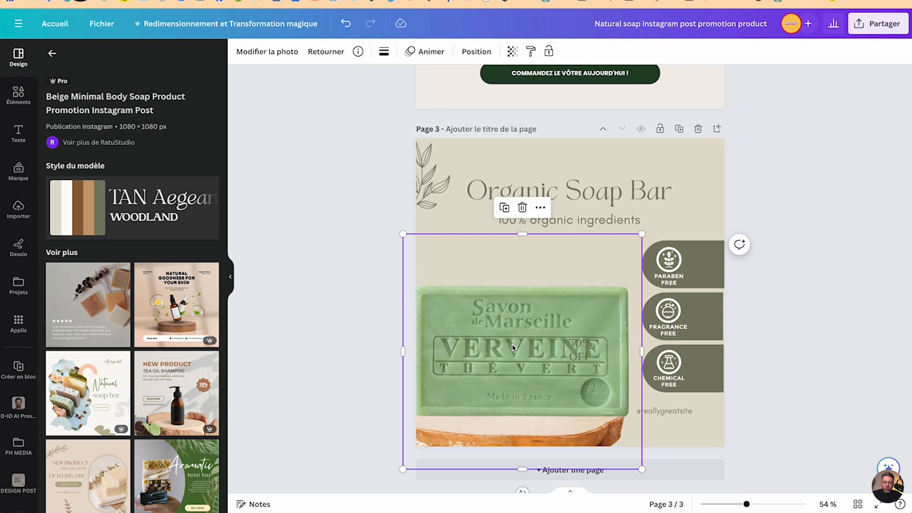
key(super+[)
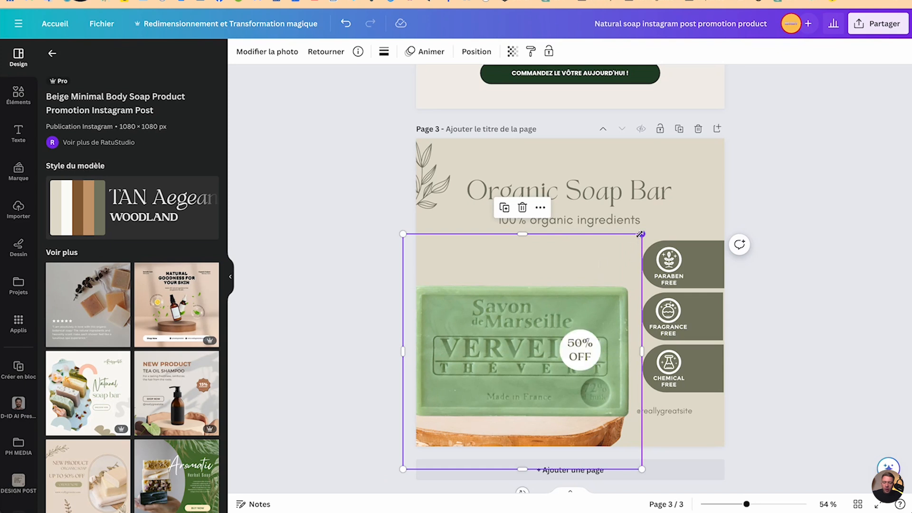
drag(640, 234, 580, 295)
drag(494, 349, 512, 329)
click(308, 339)
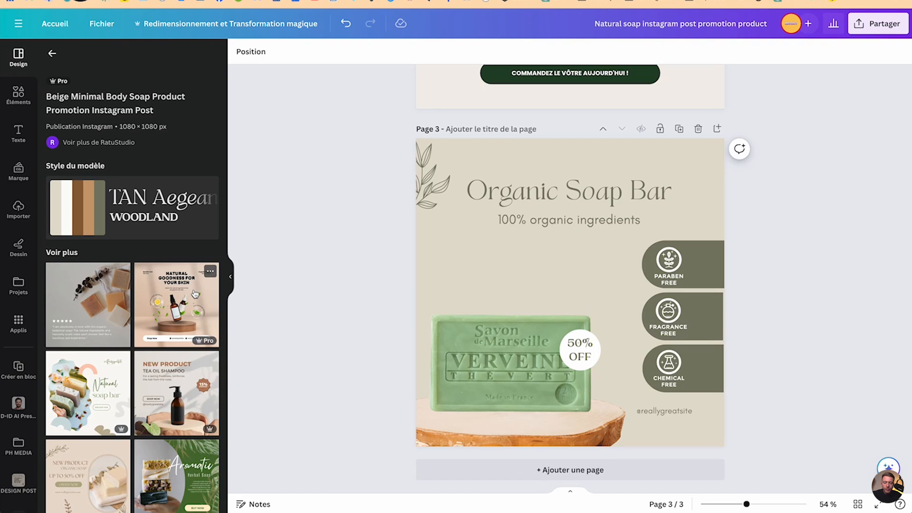
Review the three ad pages from the first to the last
scroll(345, 376, up, 15)
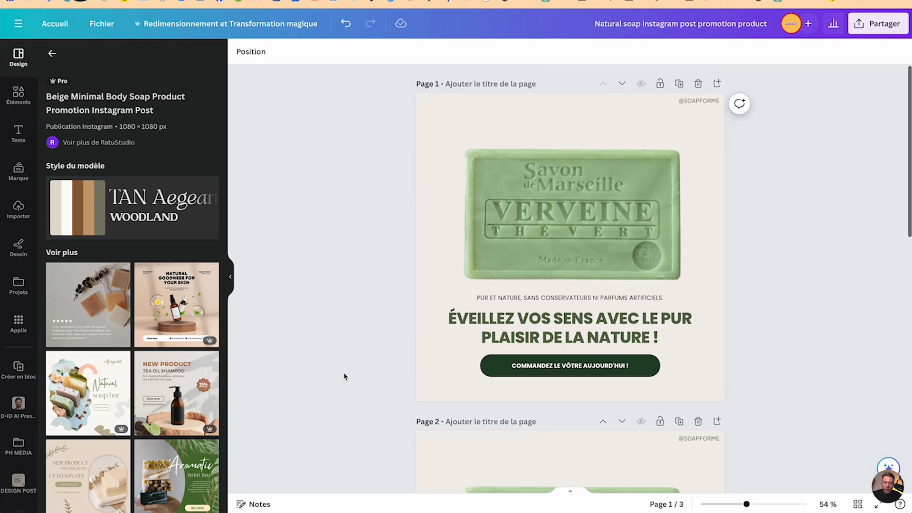
scroll(345, 376, down, 8)
scroll(344, 376, up, 5)
scroll(345, 376, down, 3)
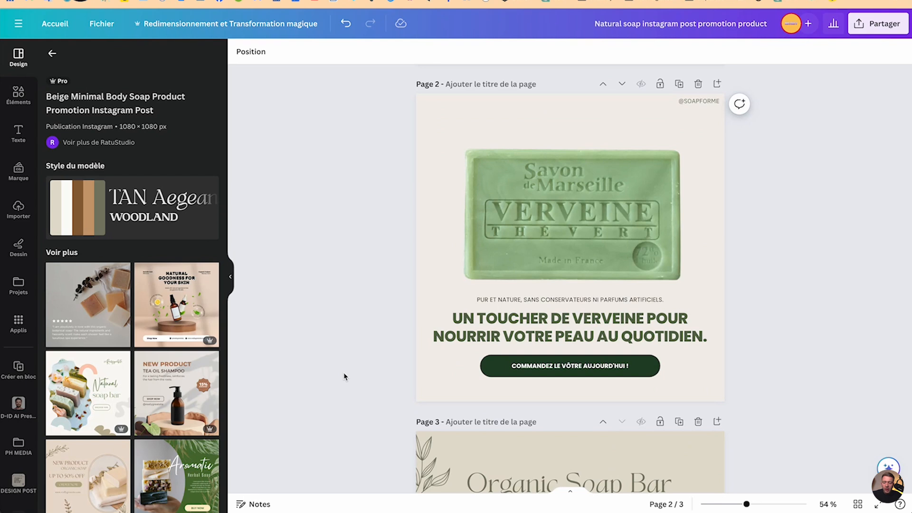
scroll(344, 376, down, 5)
scroll(415, 362, down, 1)
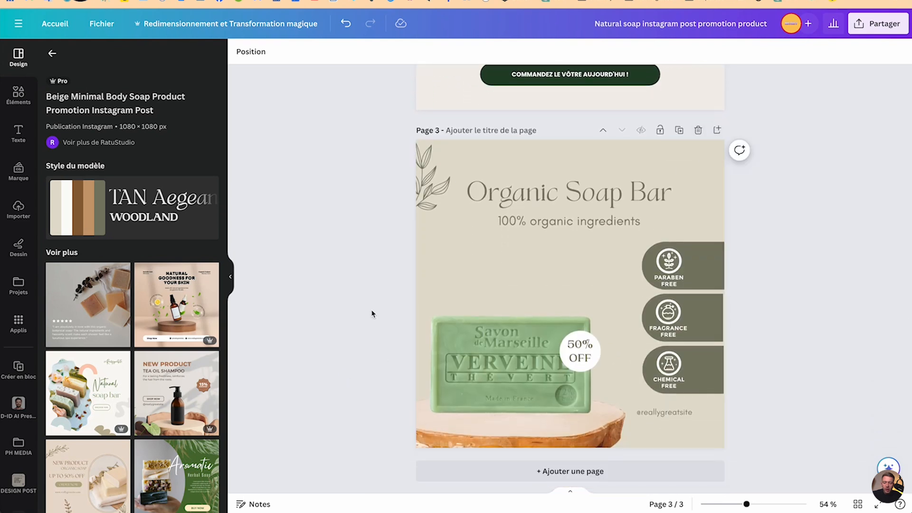
Add a page 4 and apply the green "Organic Skincare Sale" template from the related designs
scroll(168, 376, down, 6)
scroll(167, 376, down, 1)
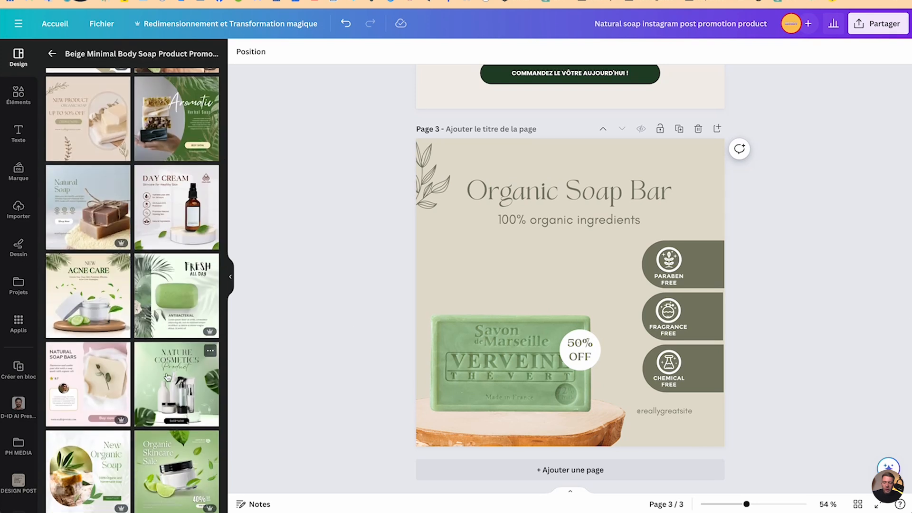
scroll(166, 373, down, 1)
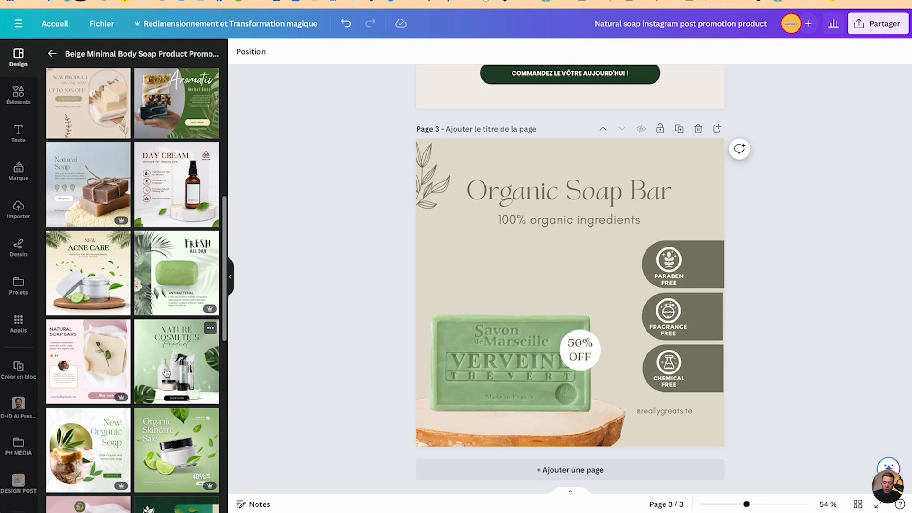
scroll(166, 372, down, 1)
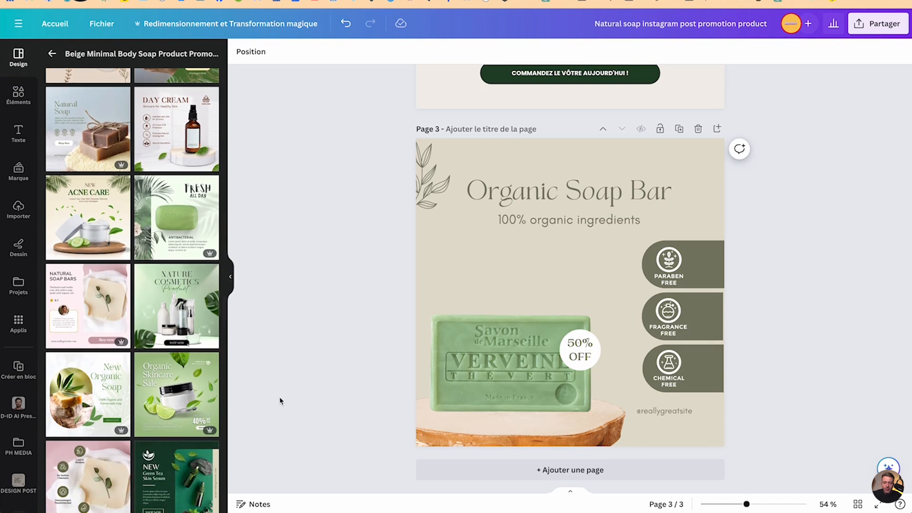
click(468, 468)
click(184, 391)
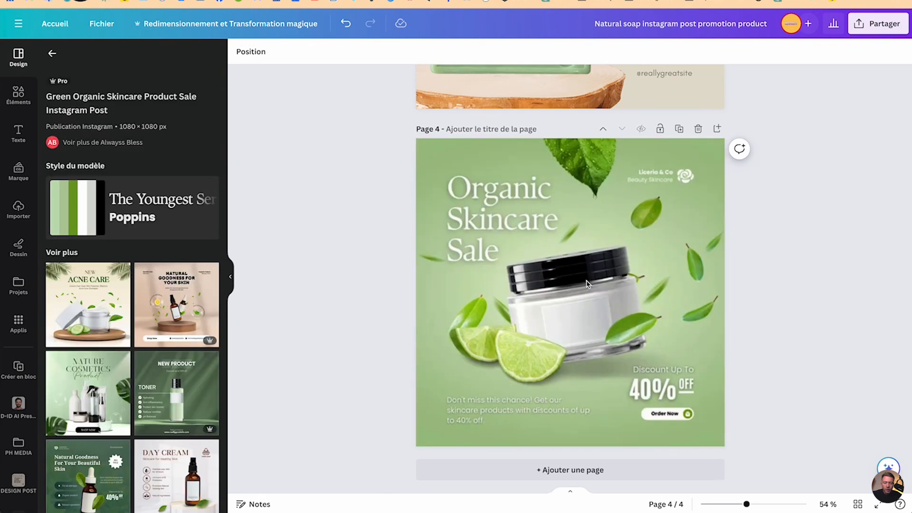
Apply the dark green "New Product" toner template to page 4
click(593, 291)
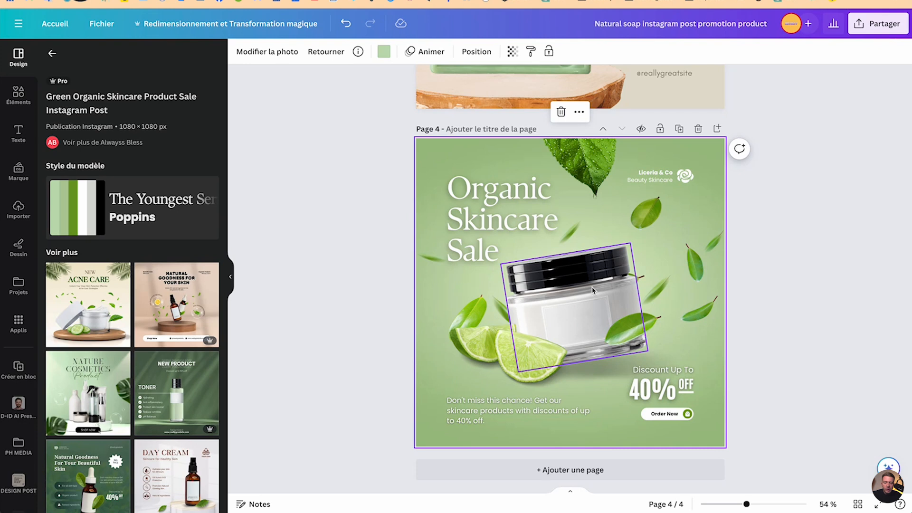
click(167, 385)
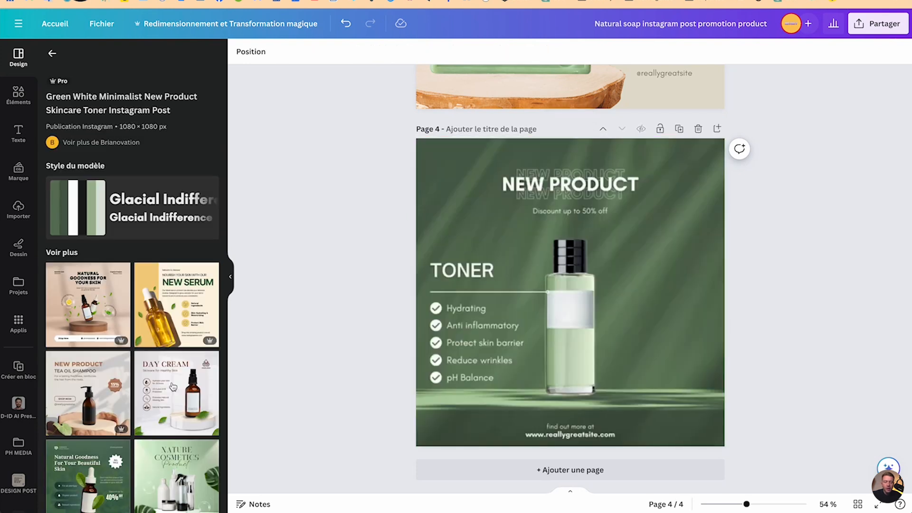
click(608, 314)
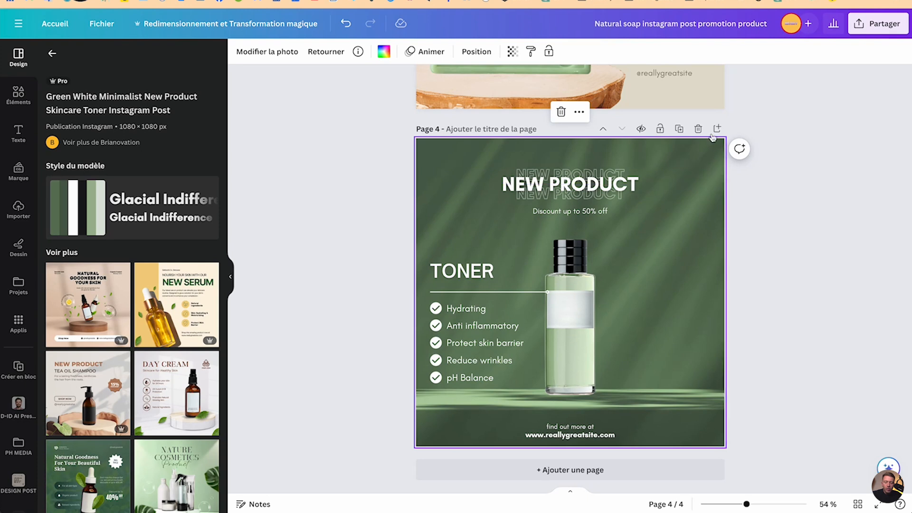
Delete pages 4 and 3 from the design
click(697, 129)
scroll(638, 279, up, 5)
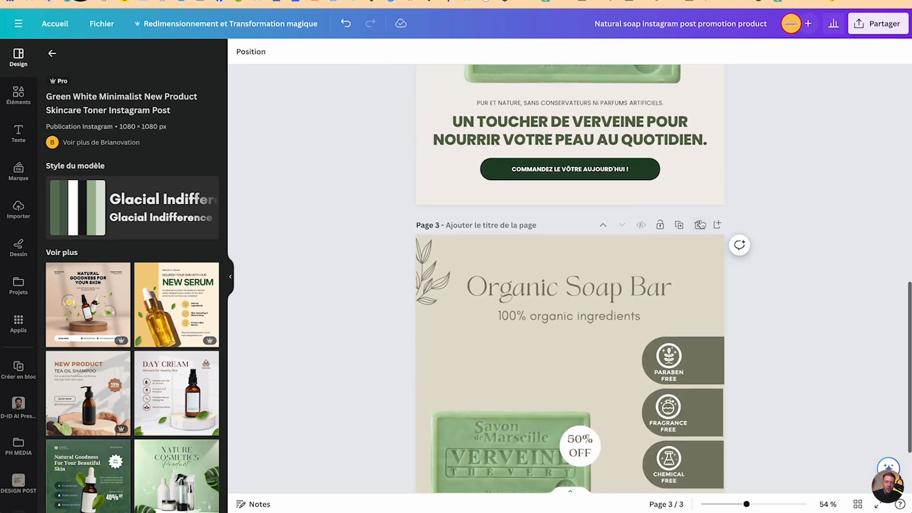
click(698, 224)
scroll(640, 256, up, 3)
scroll(640, 256, down, 1)
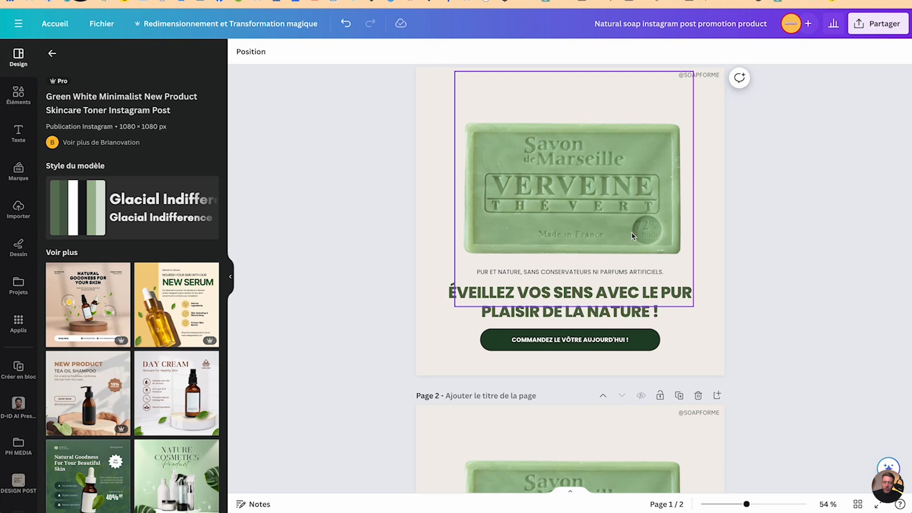
scroll(522, 241, down, 4)
scroll(530, 224, up, 5)
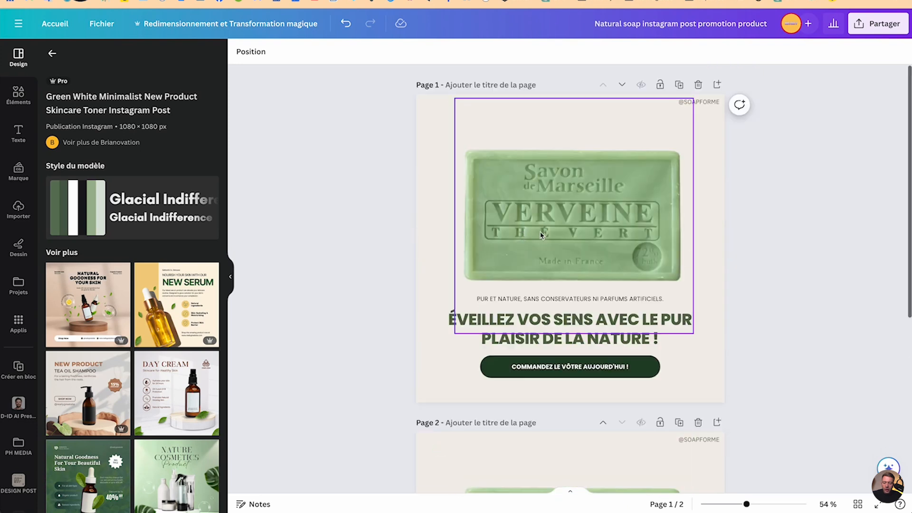
click(532, 217)
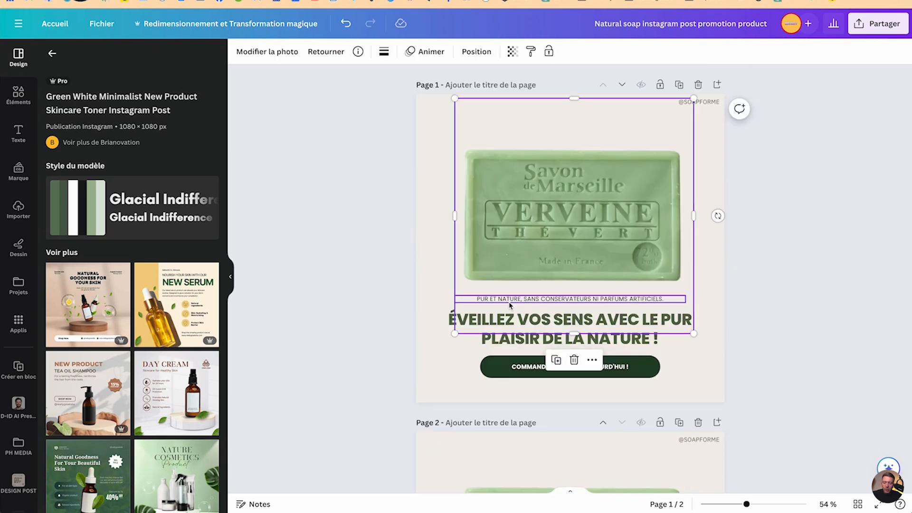
shift+click(508, 328)
shift+click(524, 369)
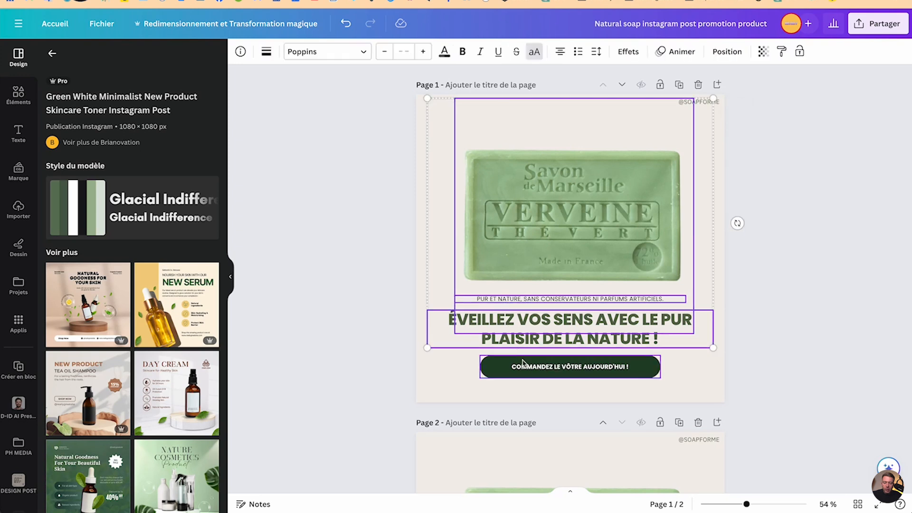
shift+click(704, 103)
click(731, 50)
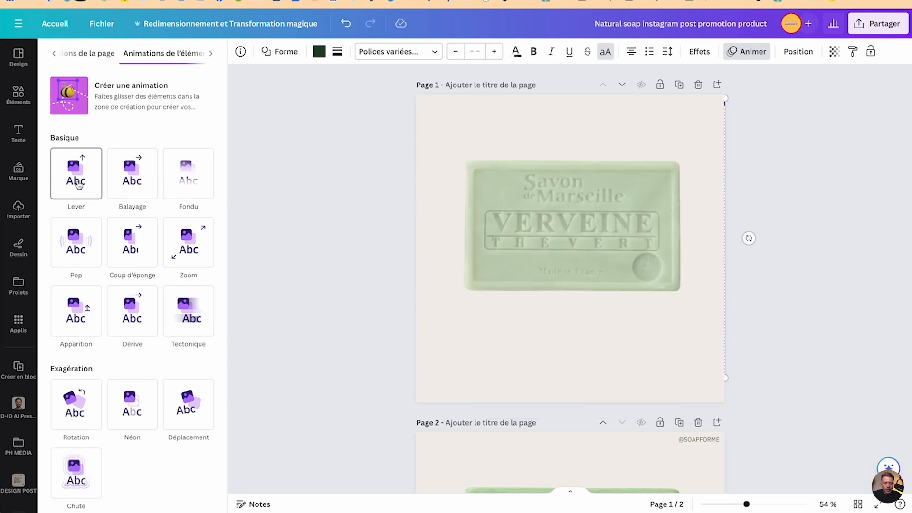
click(78, 184)
Apply the Zoom animation to the soap picture, tagline, headline and order button on page 2
scroll(287, 300, down, 6)
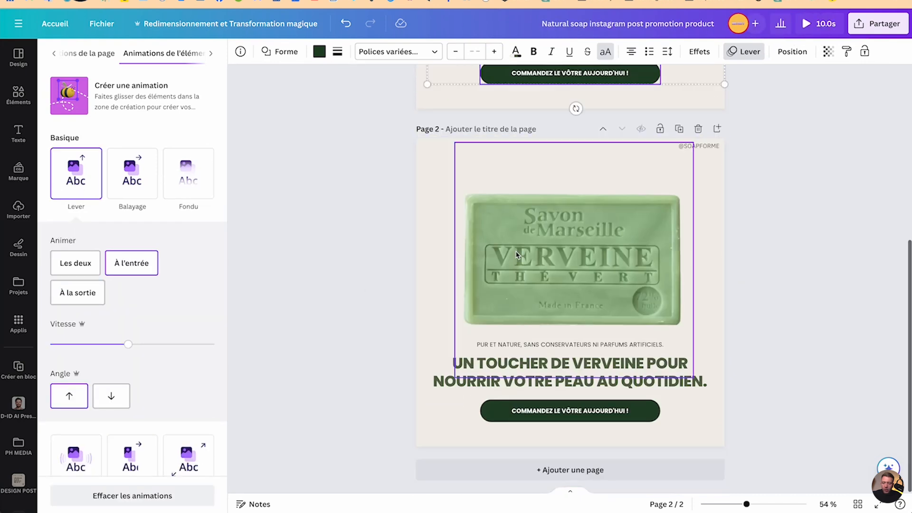
click(517, 255)
shift+click(517, 345)
shift+click(512, 361)
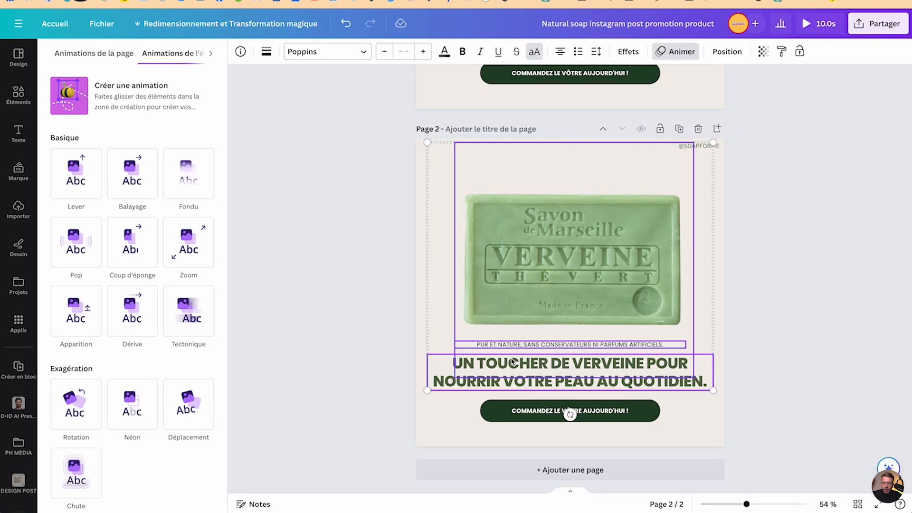
shift+click(522, 410)
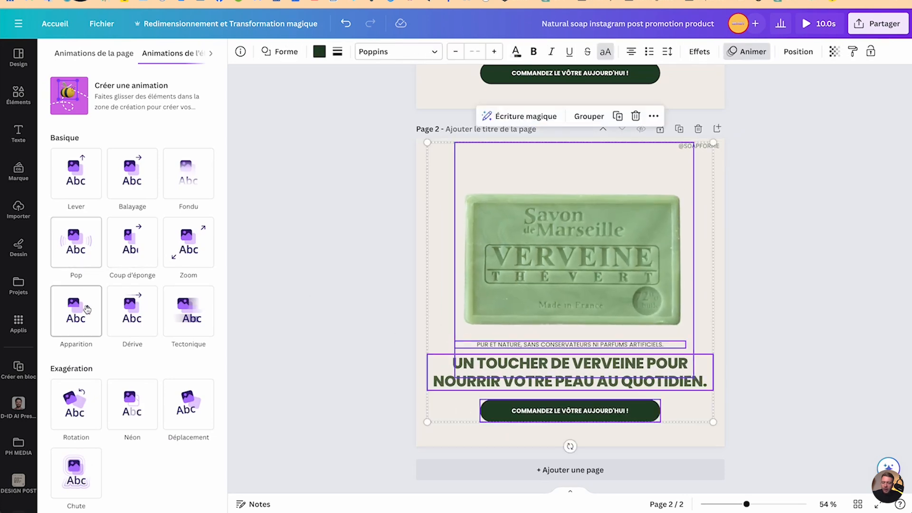
click(147, 311)
click(194, 253)
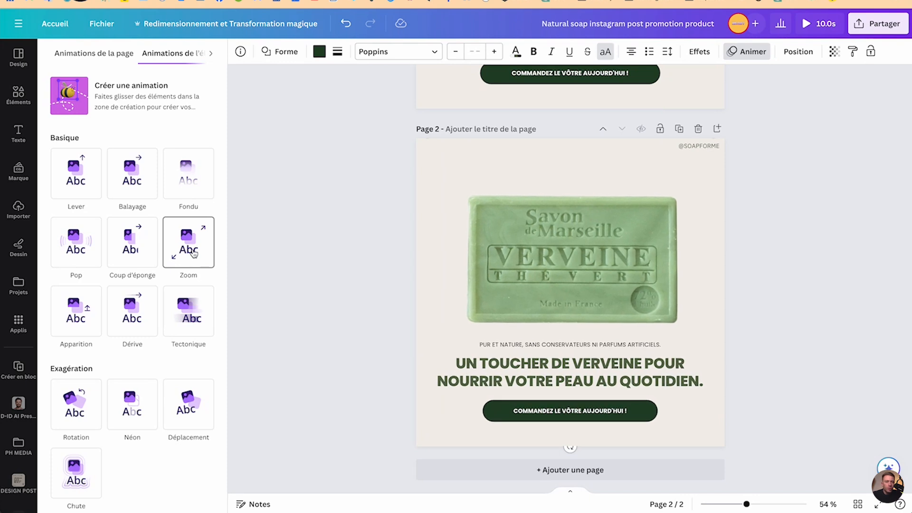
click(193, 253)
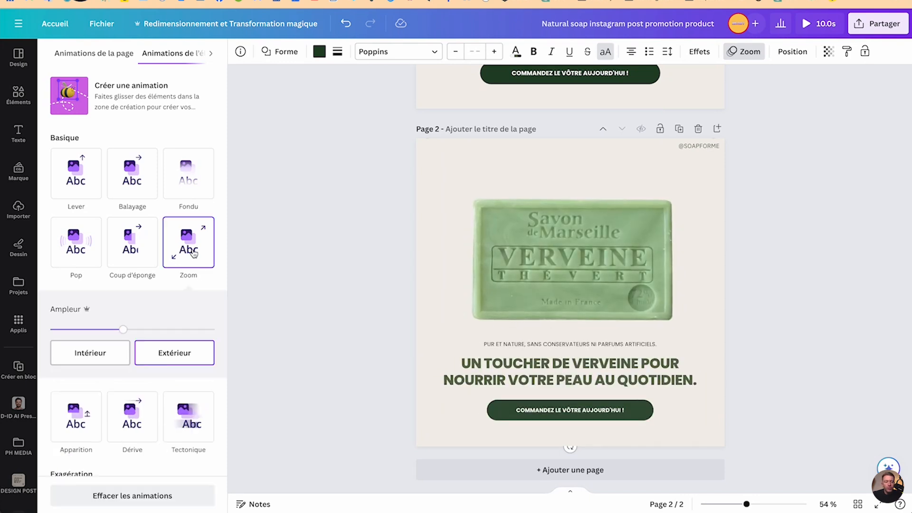
scroll(131, 332, down, 1)
scroll(130, 334, down, 3)
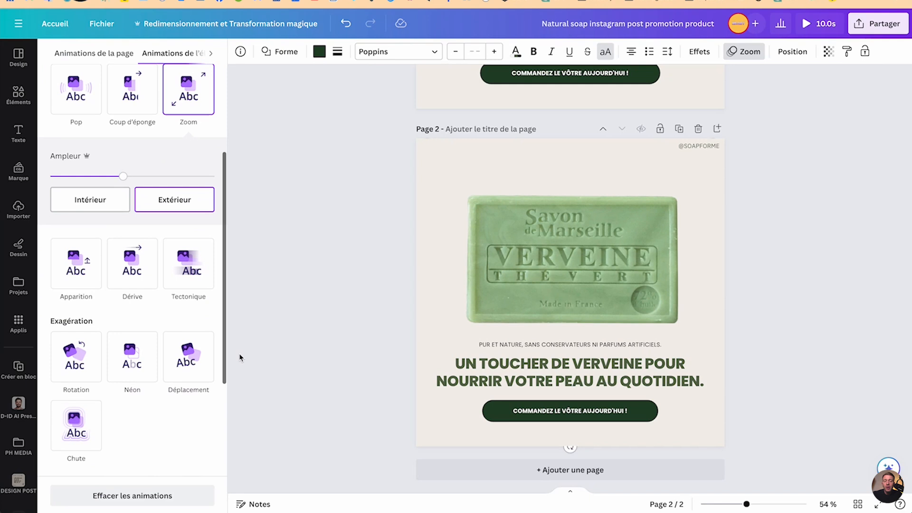
click(359, 294)
Set the Lever animation of page 1's soap picture, tagline, headline and order button to "À l'entrée"
scroll(359, 293, up, 6)
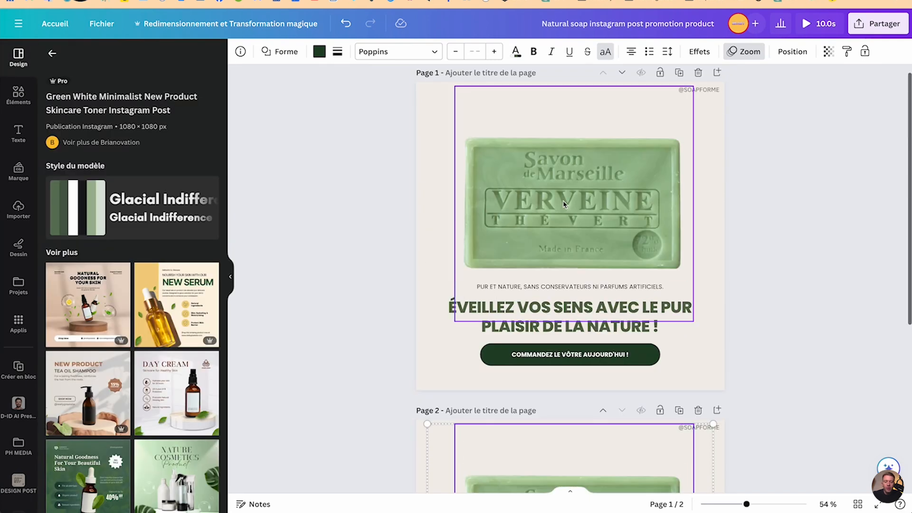
click(532, 269)
click(522, 287)
shift+click(513, 306)
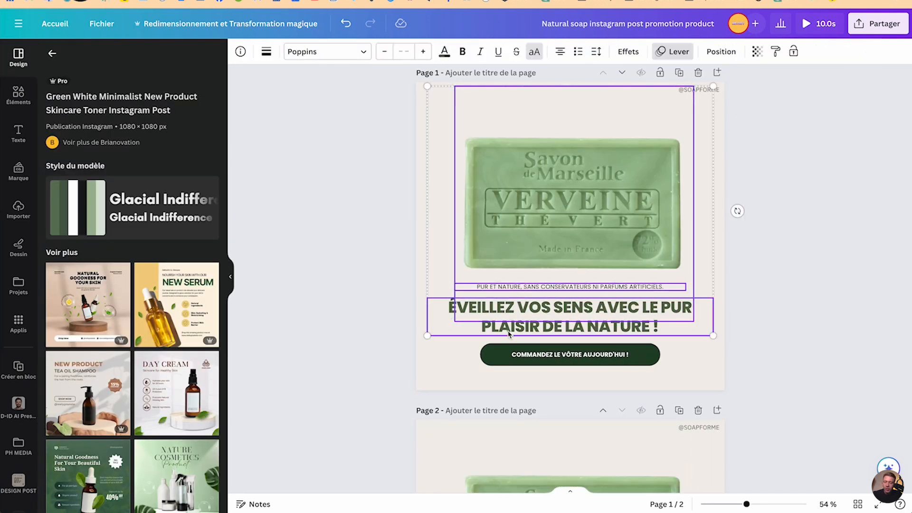
shift+click(512, 354)
click(750, 52)
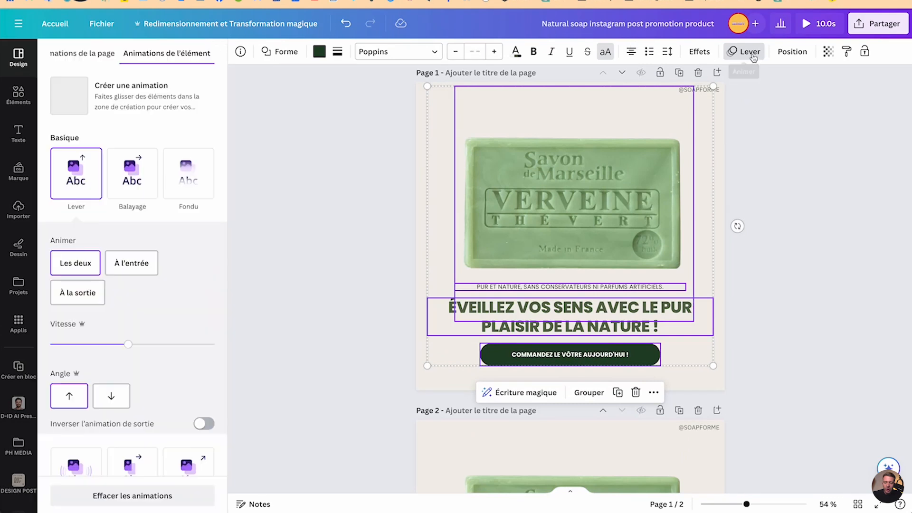
click(127, 264)
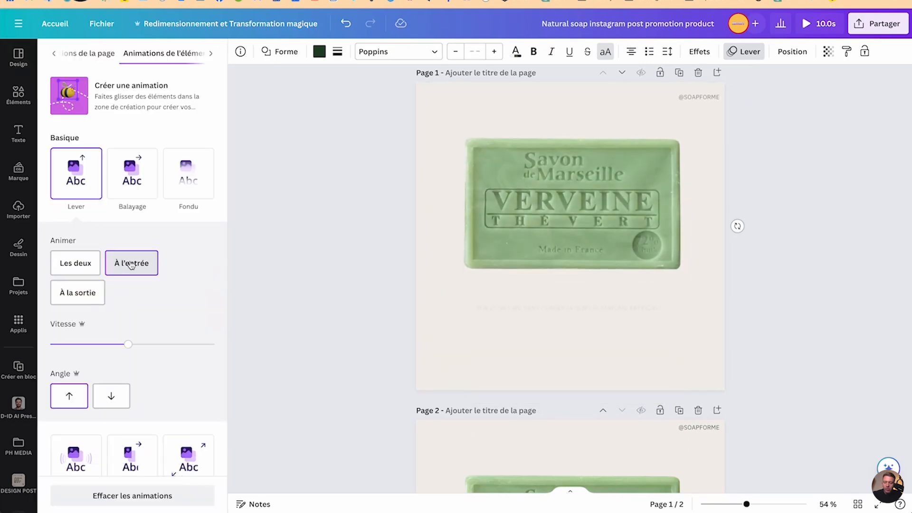
click(324, 243)
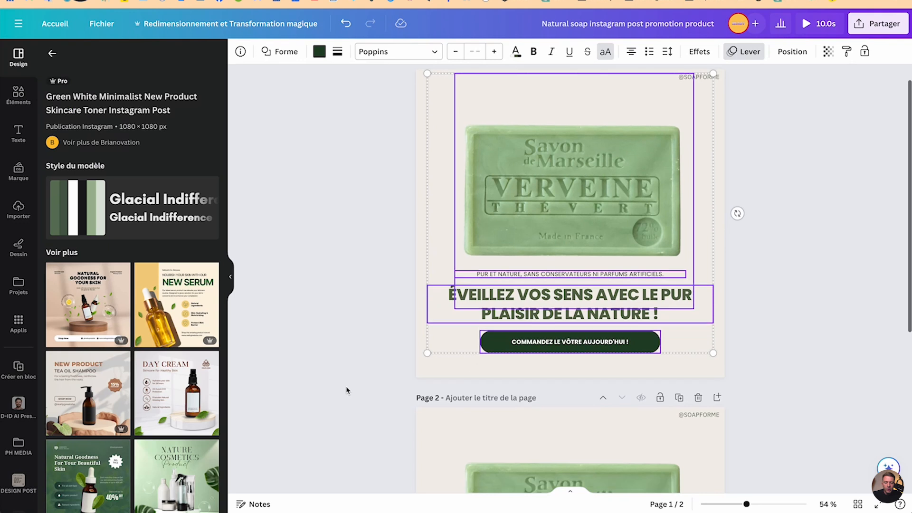
Check the Zoom animation options for the soap picture, tagline, headline and order button on page 2
scroll(347, 389, down, 5)
click(526, 295)
shift+click(517, 353)
shift+click(546, 385)
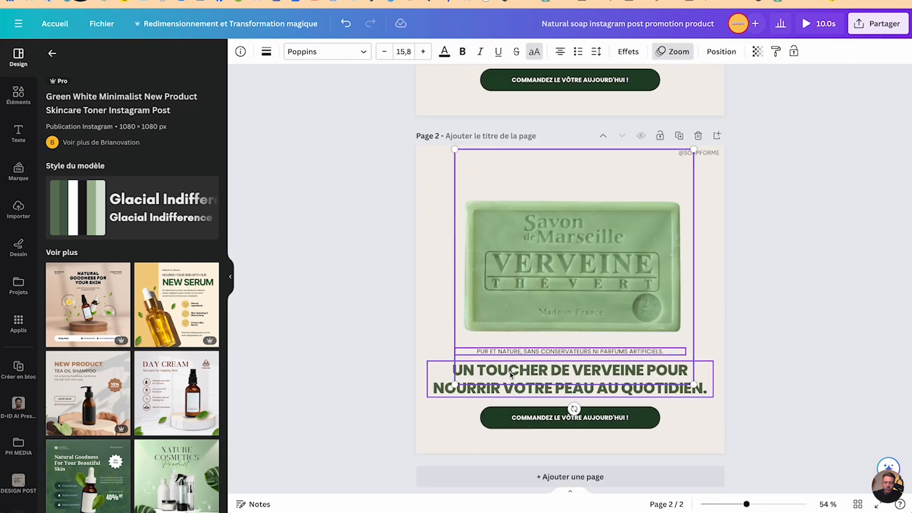
shift+click(576, 416)
click(748, 52)
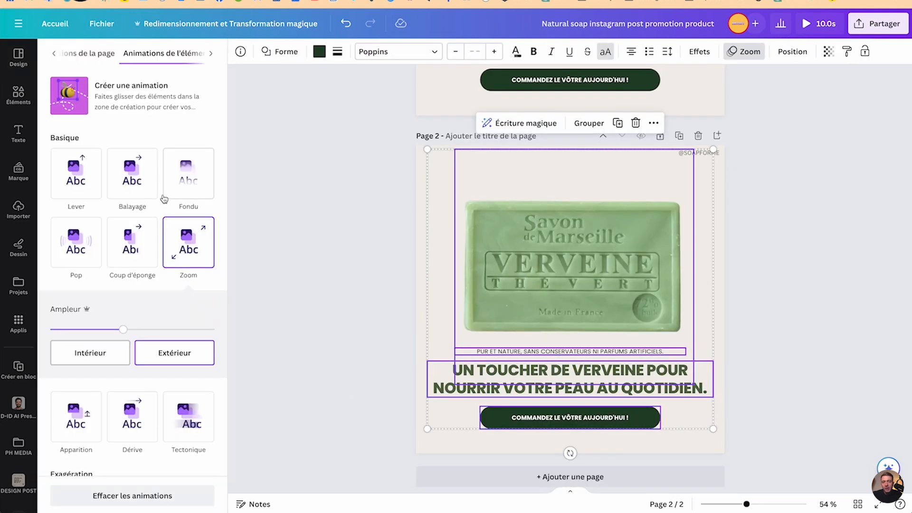
scroll(153, 380, down, 3)
scroll(153, 384, up, 3)
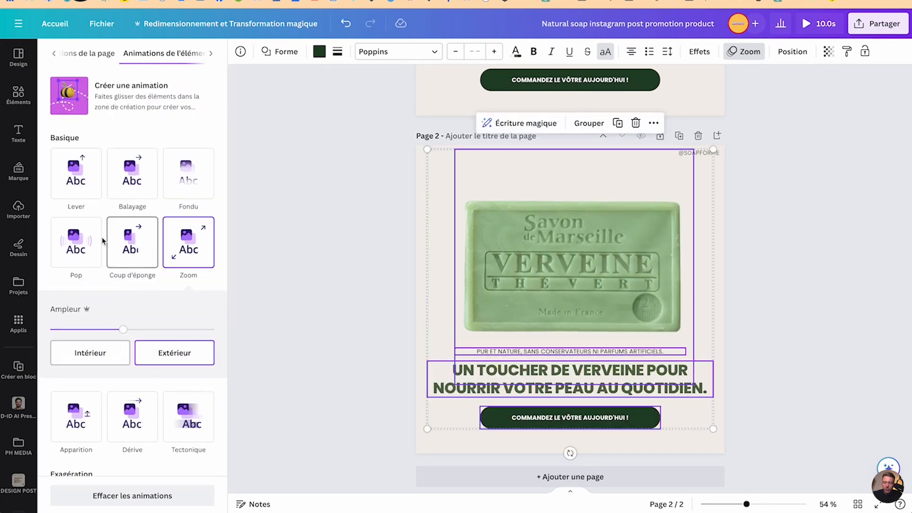
click(334, 295)
click(347, 276)
Look over both ad pages and play the full animated preview of the design
scroll(348, 275, up, 3)
scroll(346, 276, up, 3)
scroll(346, 270, down, 6)
scroll(347, 271, up, 5)
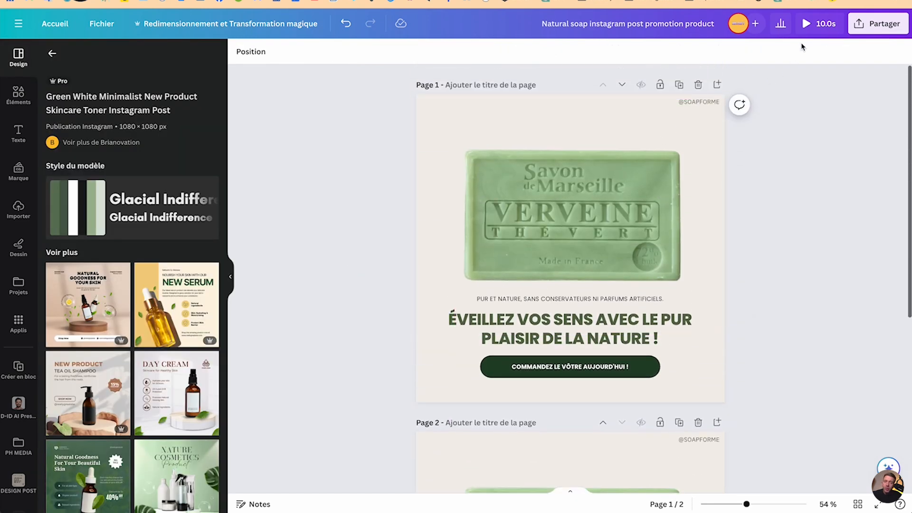
click(817, 23)
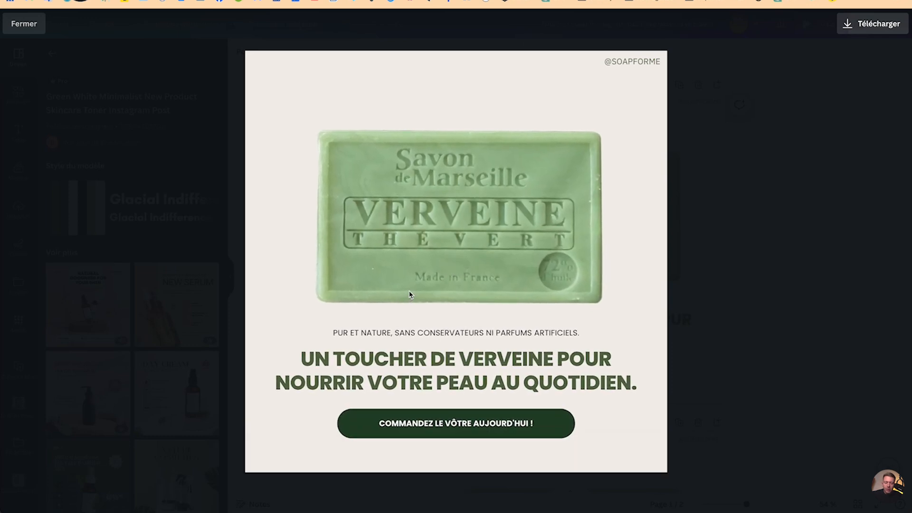
key(Escape)
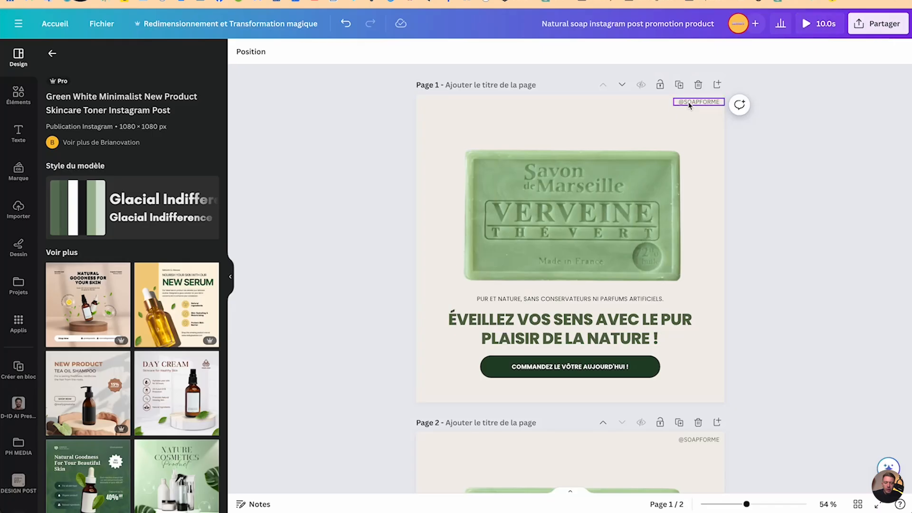
click(681, 101)
click(625, 49)
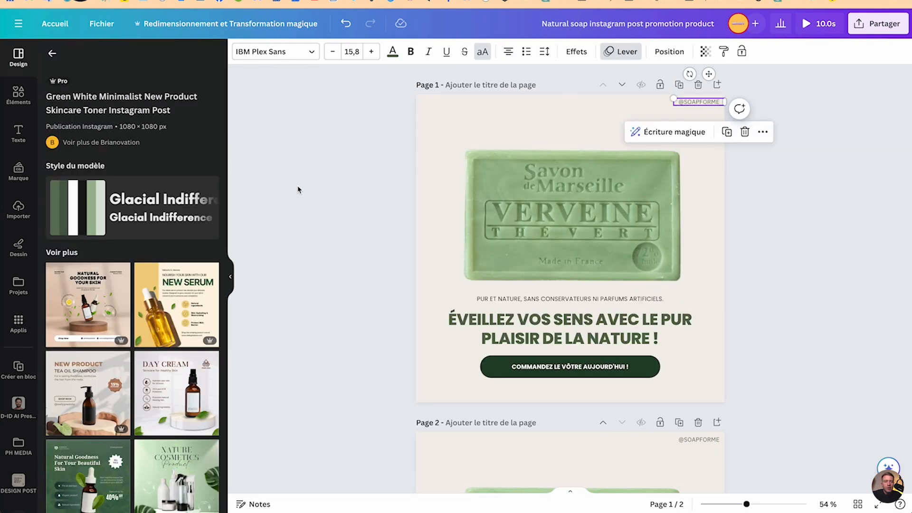
click(298, 184)
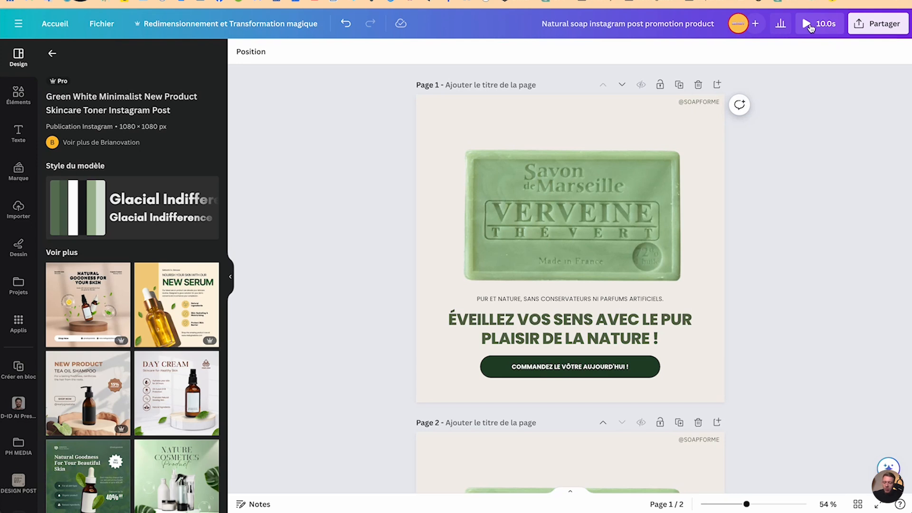
Download all pages of the design as PNG files at 1080 × 1080 px
click(879, 24)
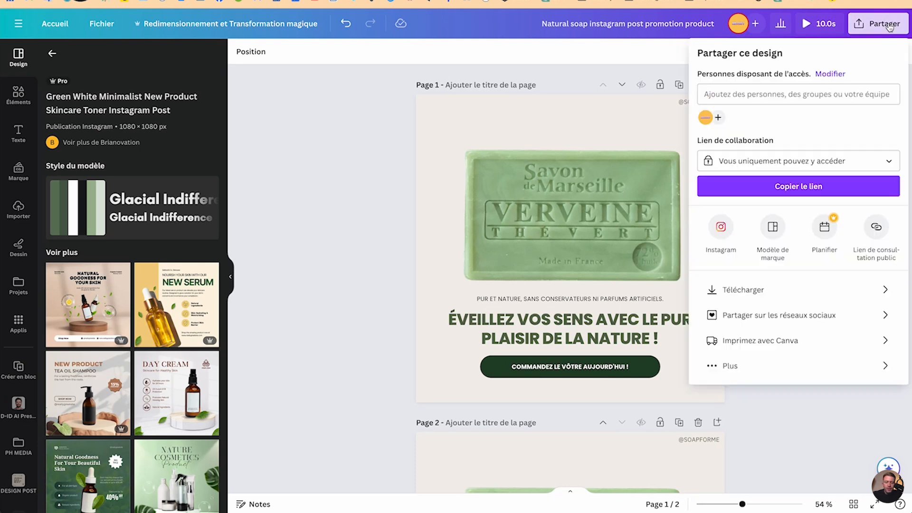
click(703, 290)
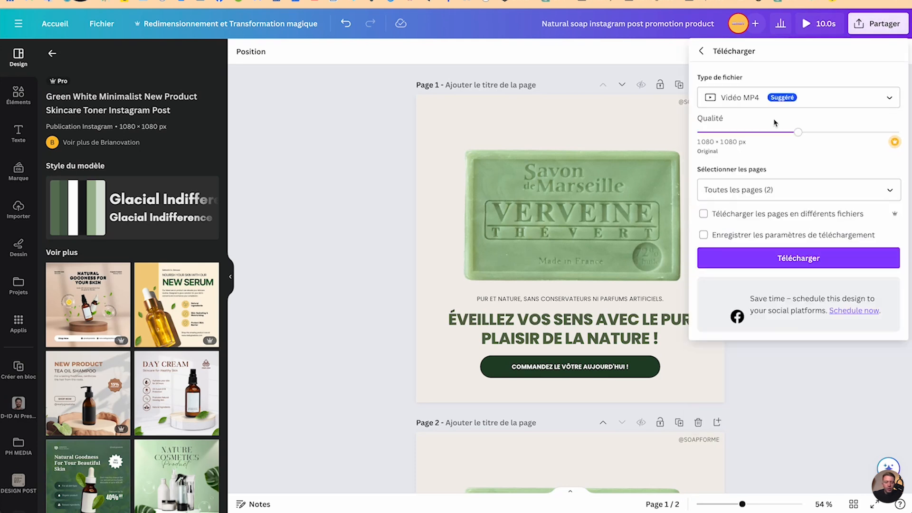
click(778, 99)
click(732, 167)
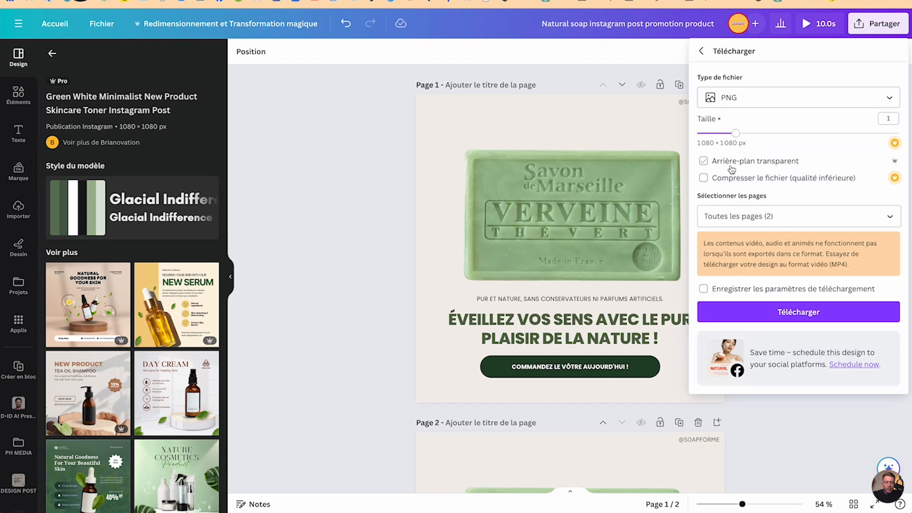
click(742, 216)
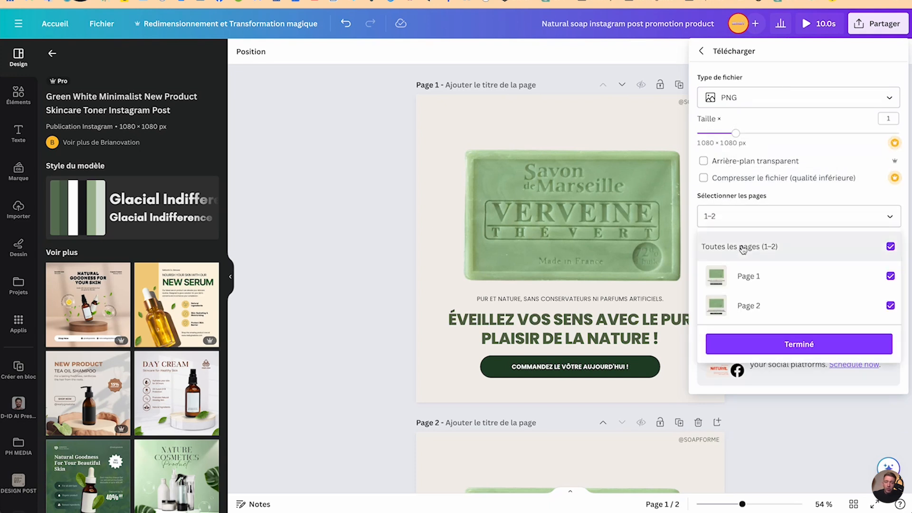
click(815, 149)
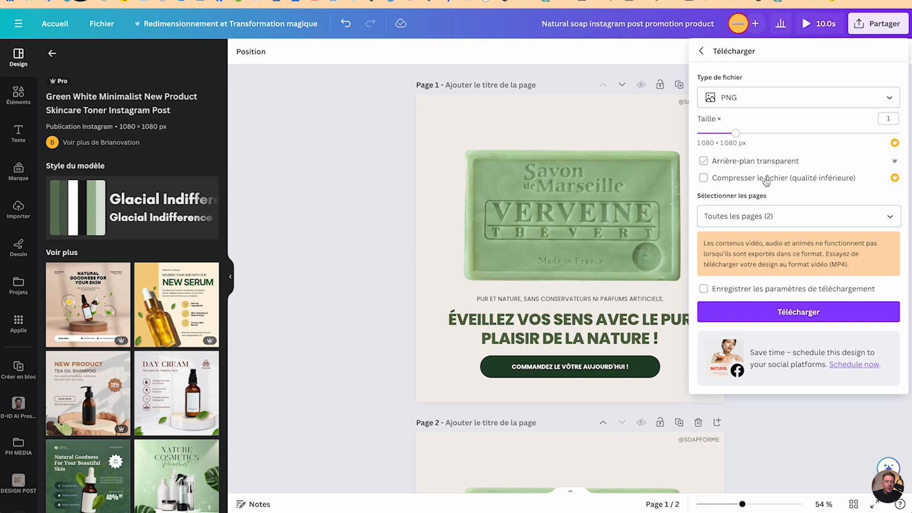
click(757, 313)
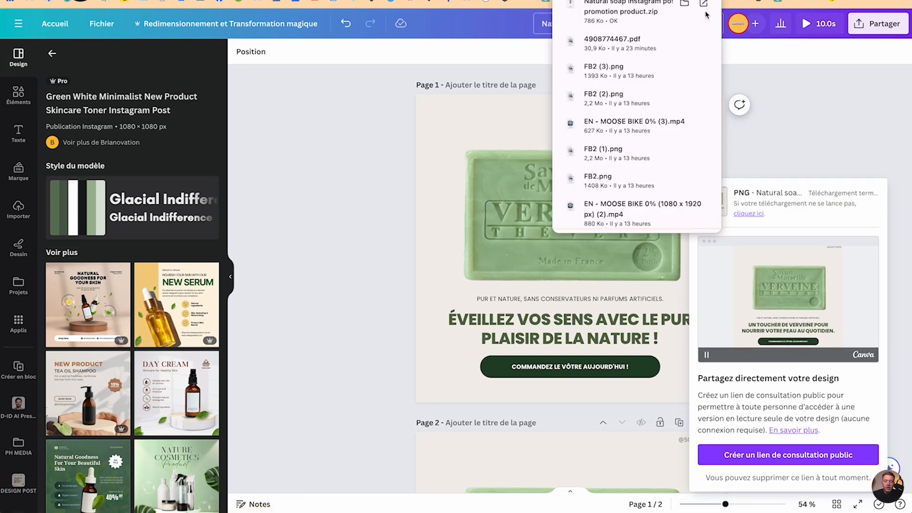
Download all pages of the design as MP4 videos at 1080 × 1080 px, with each page in a separate file
click(874, 24)
click(862, 26)
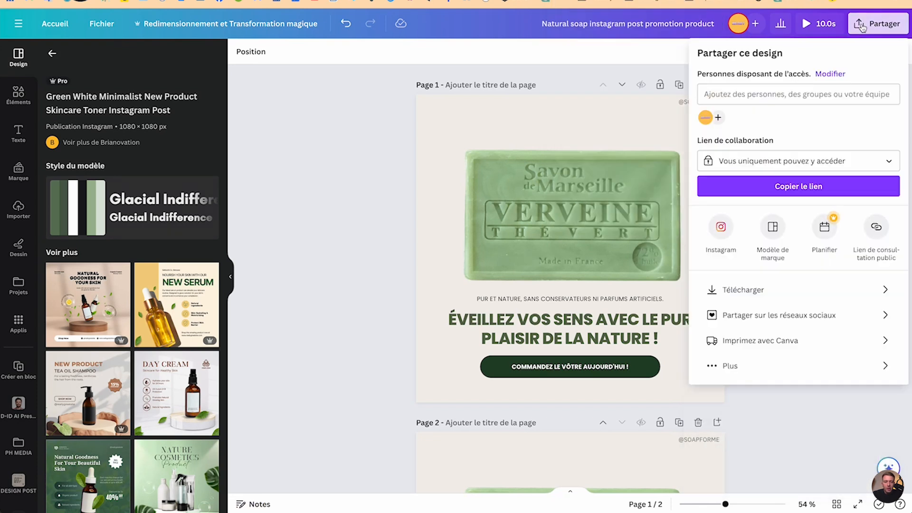
click(732, 291)
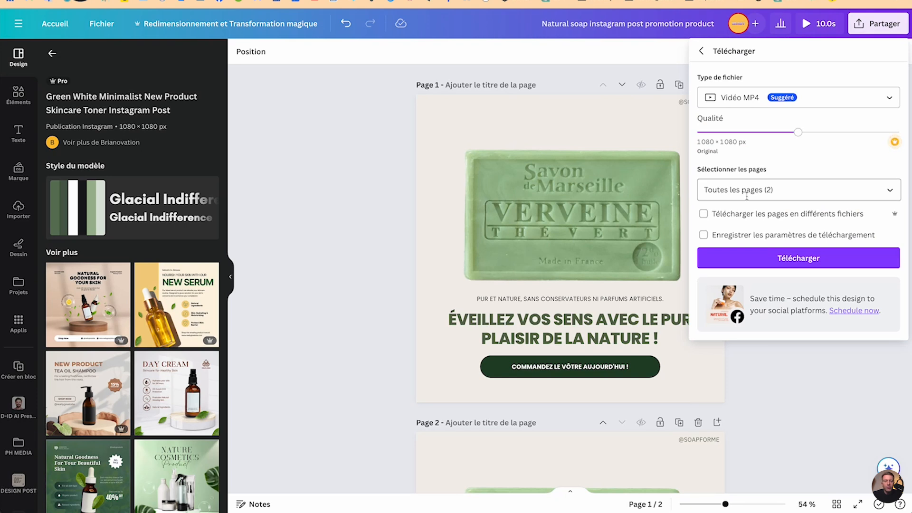
click(703, 214)
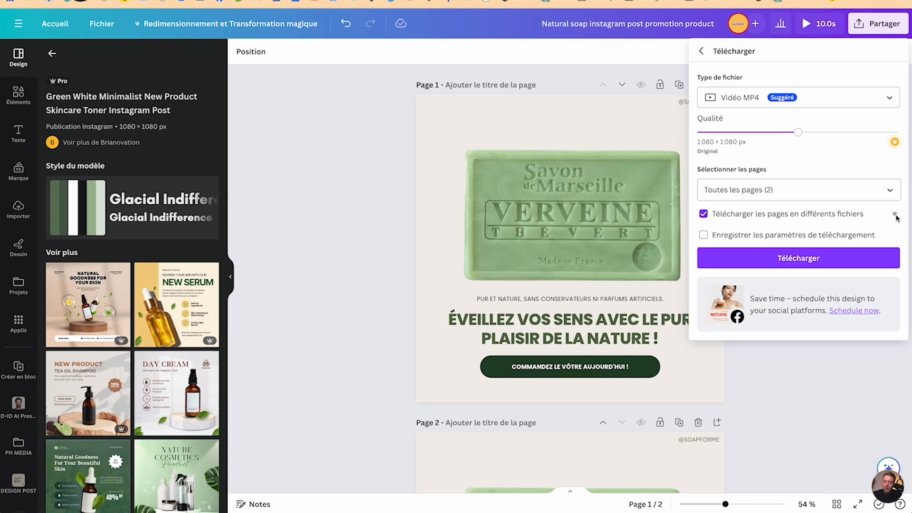
click(807, 190)
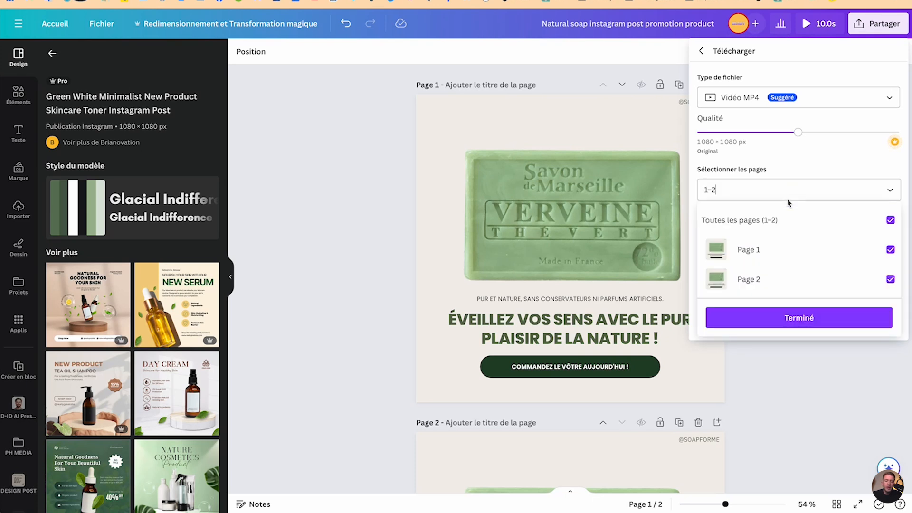
click(801, 164)
click(798, 259)
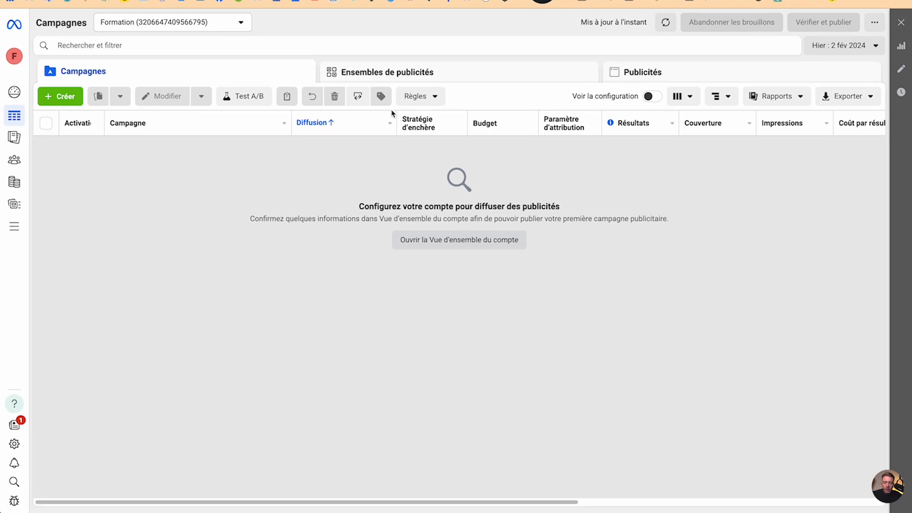
mouse_move(537, 5)
click(542, 70)
mouse_move(98, 80)
mouse_down()
mouse_move(21, 137)
mouse_move(106, 71)
mouse_up()
mouse_move(87, 103)
mouse_down()
mouse_move(110, 100)
mouse_move(223, 280)
mouse_up()
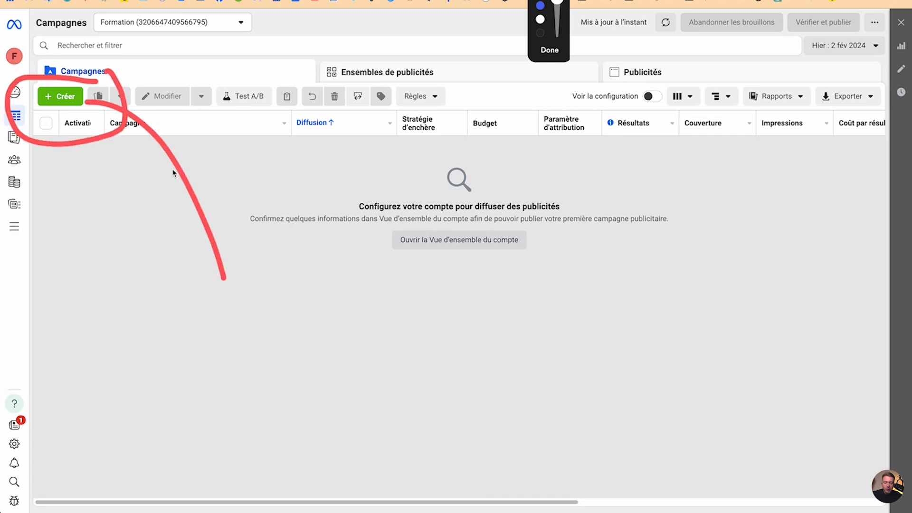
click(550, 49)
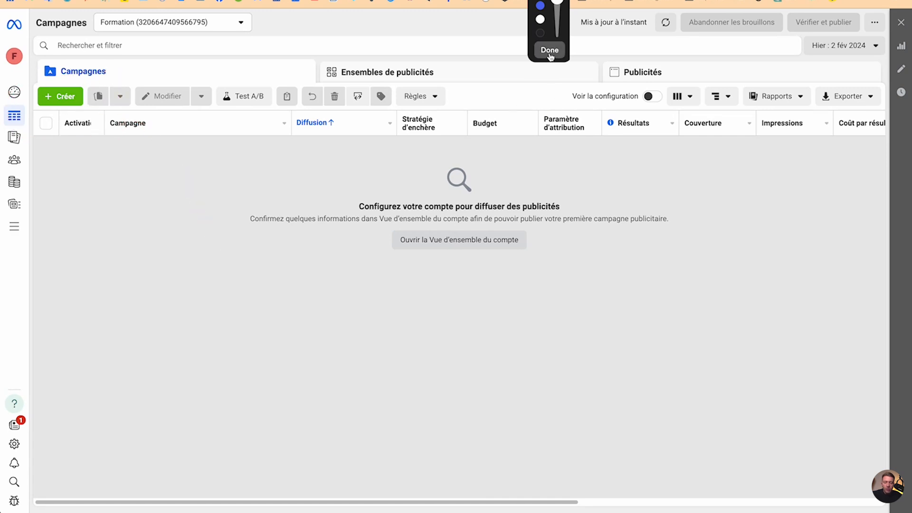
In Meta Ads Manager, create an auction campaign with the Ventes objective and the manual sales campaign setup
click(68, 96)
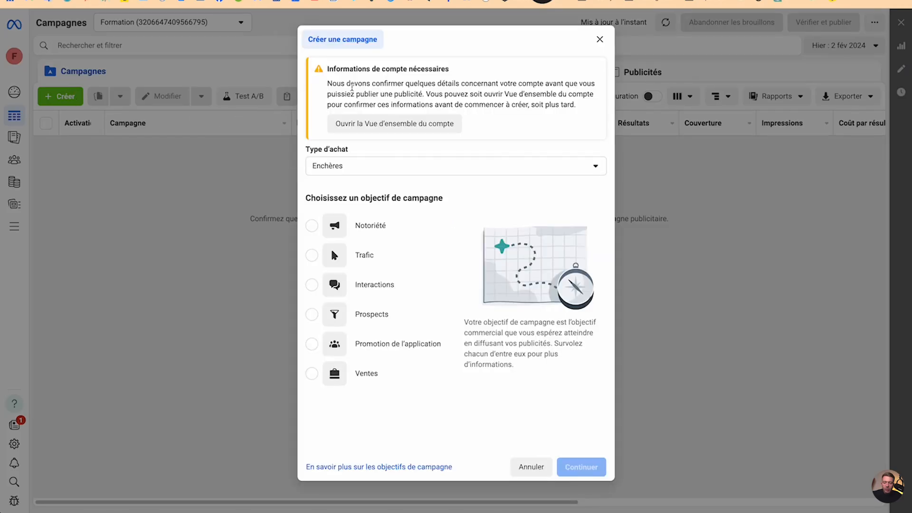
mouse_move(322, 234)
click(317, 378)
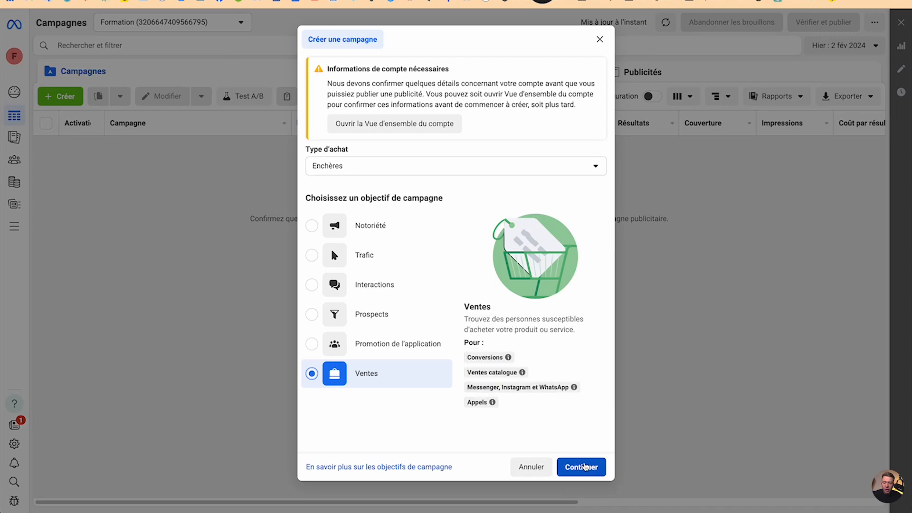
click(585, 467)
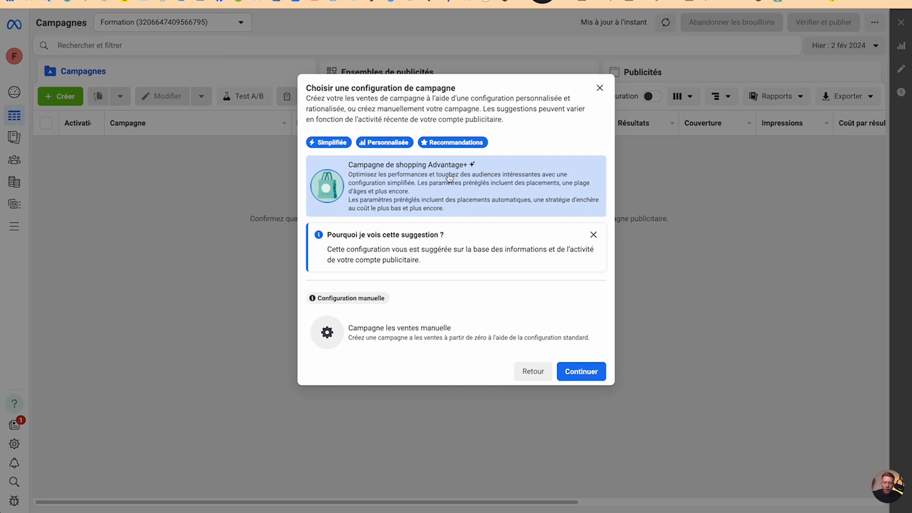
click(593, 234)
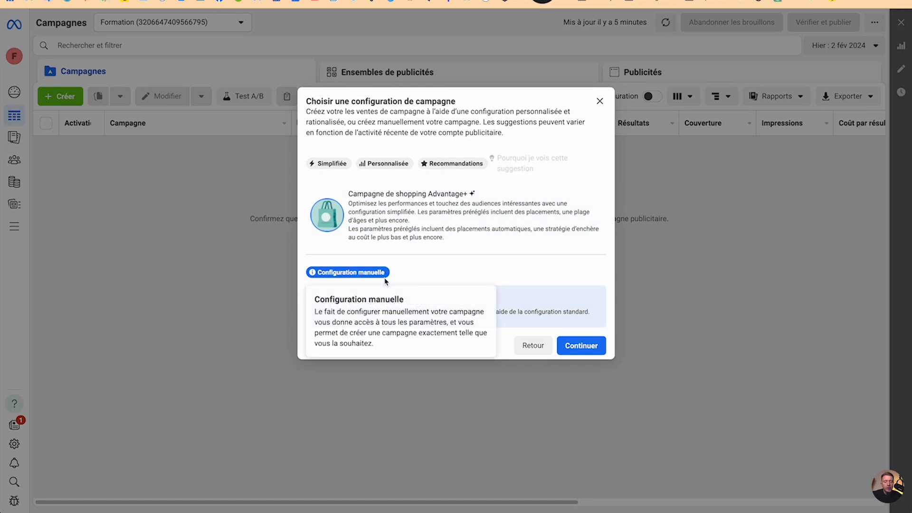
click(573, 345)
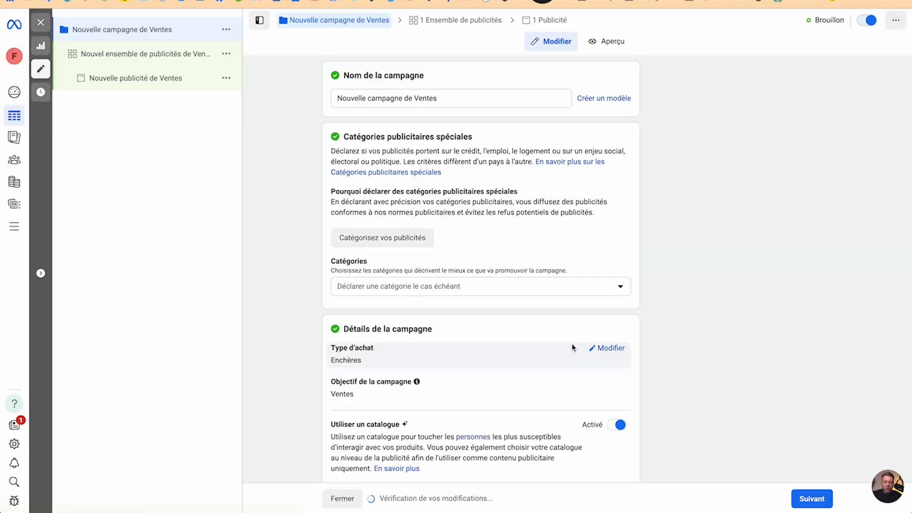
Rename the campaign as "#Conversion - 3 fev"
click(455, 101)
triple_click(455, 100)
text(#T)
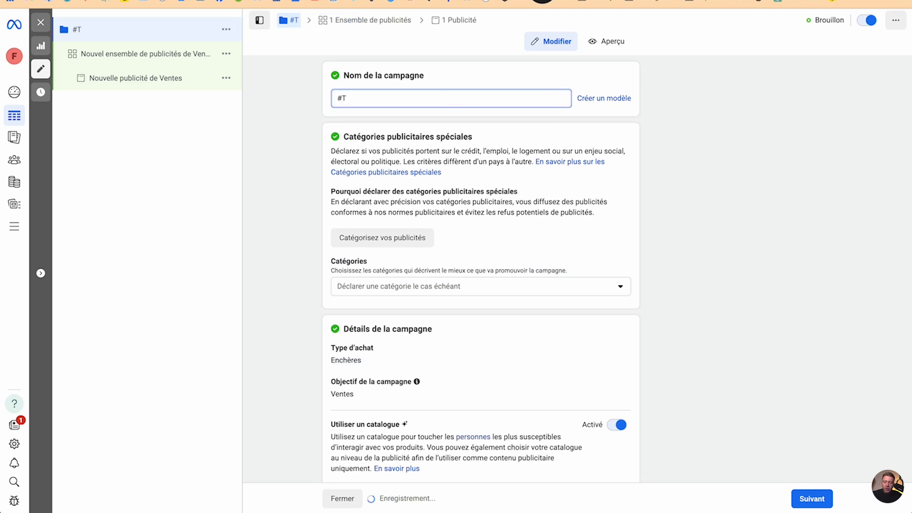
key(BackSpace)
text(Conversio)
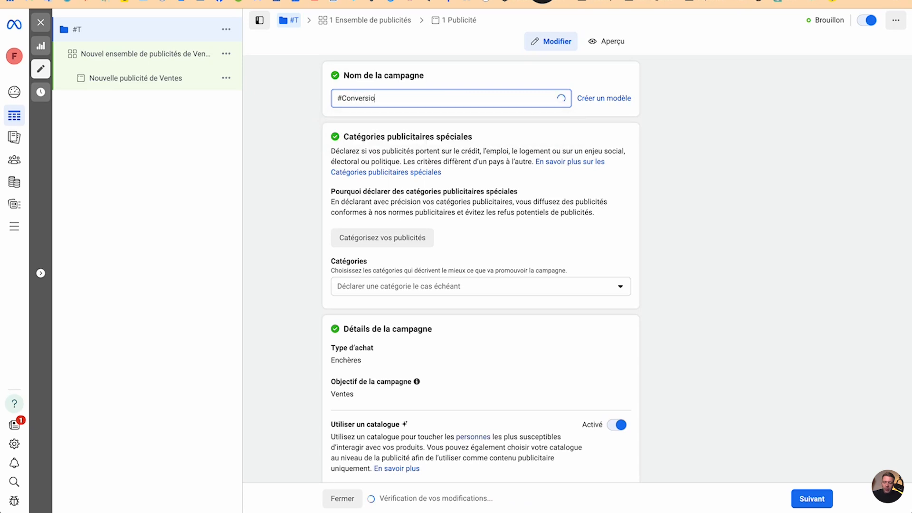
text(n - 3 fev)
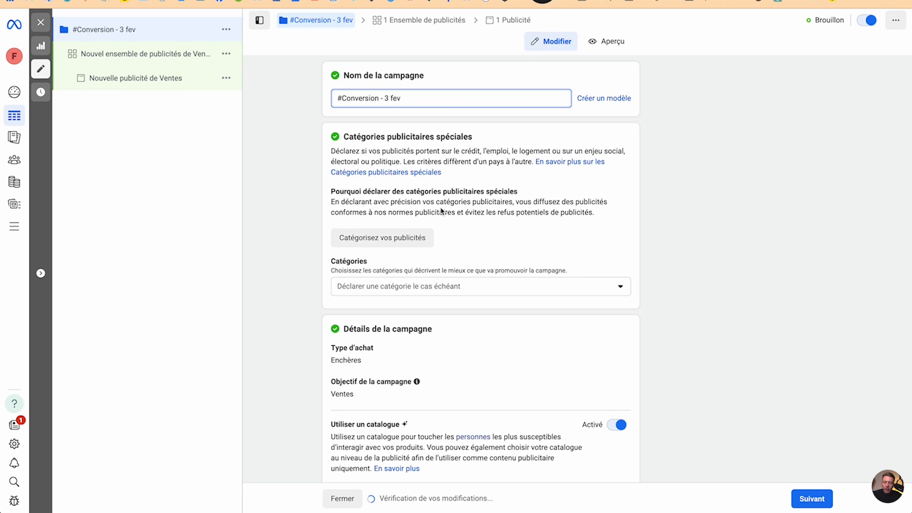
Check the special ad categories without declaring any, and turn off the use of a catalogue for the campaign
scroll(442, 212, down, 2)
click(474, 245)
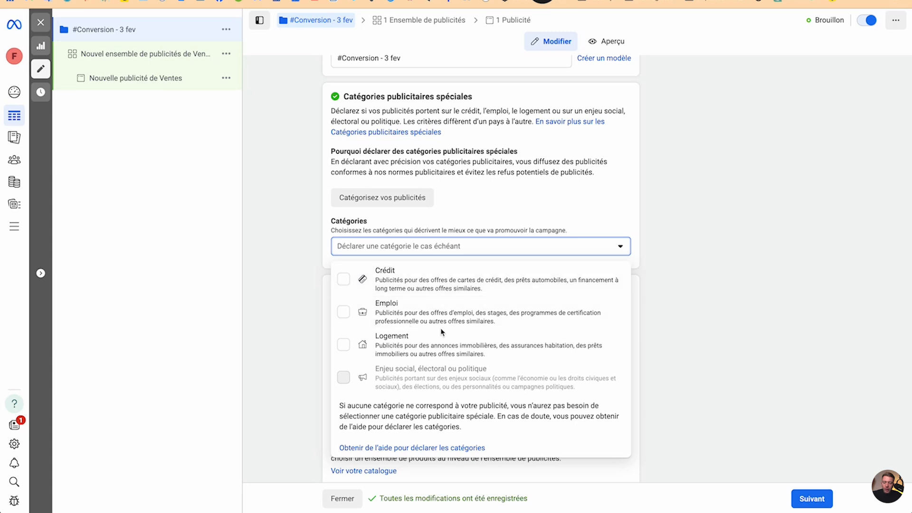
click(458, 246)
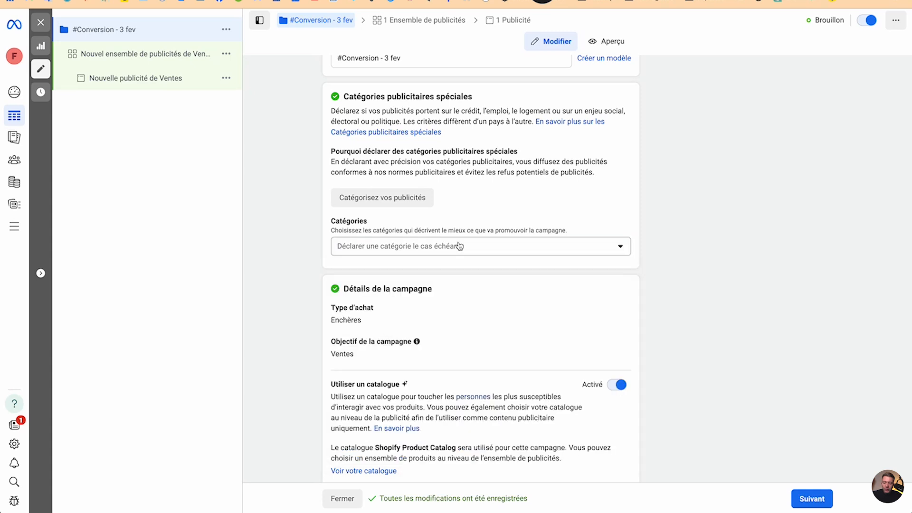
scroll(448, 283, down, 3)
click(616, 242)
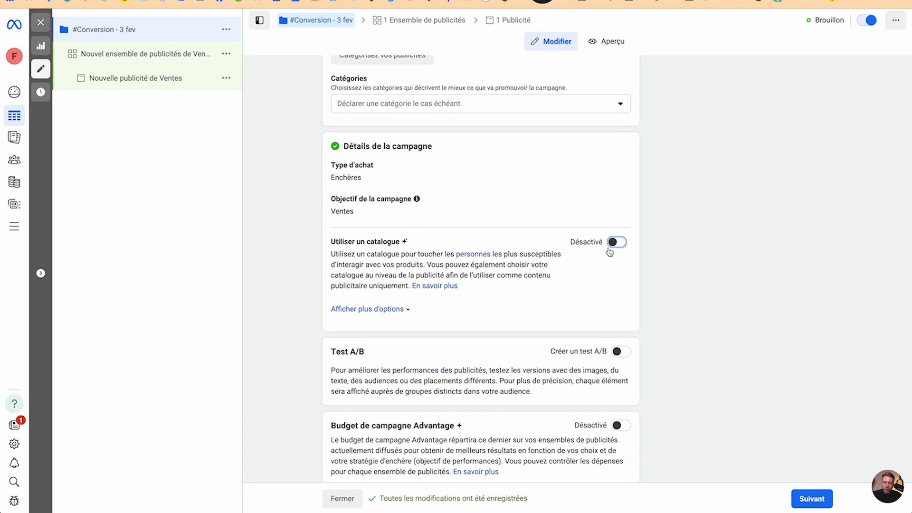
scroll(394, 303, down, 1)
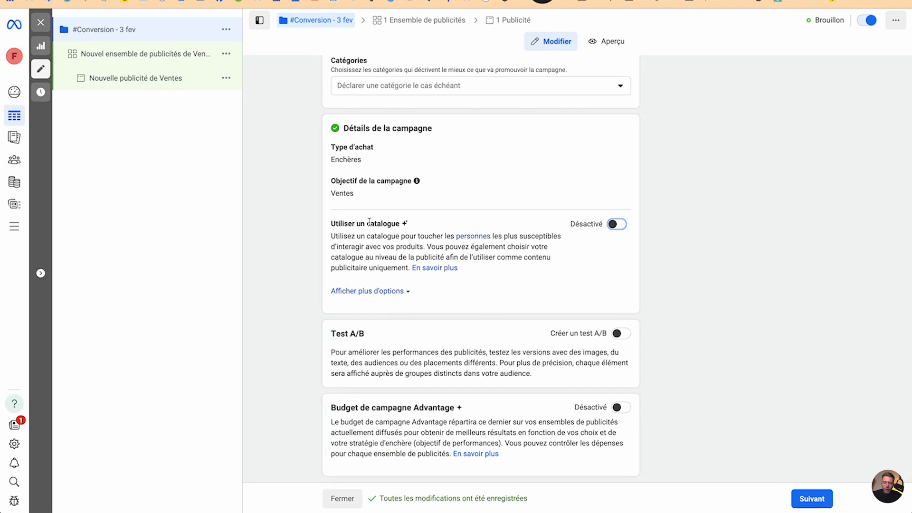
Turn on the Advantage campaign budget and set the daily budget to 50 €
click(625, 411)
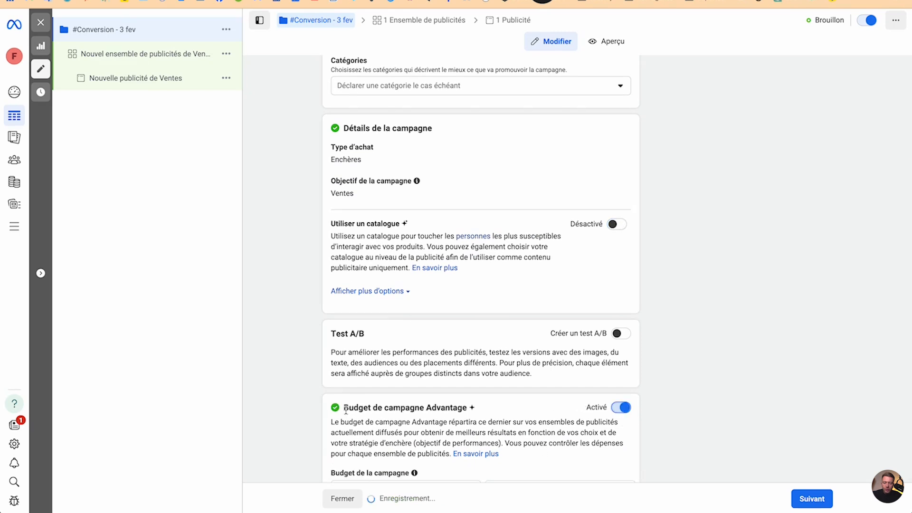
scroll(473, 383, down, 6)
click(488, 185)
text(50,00 €)
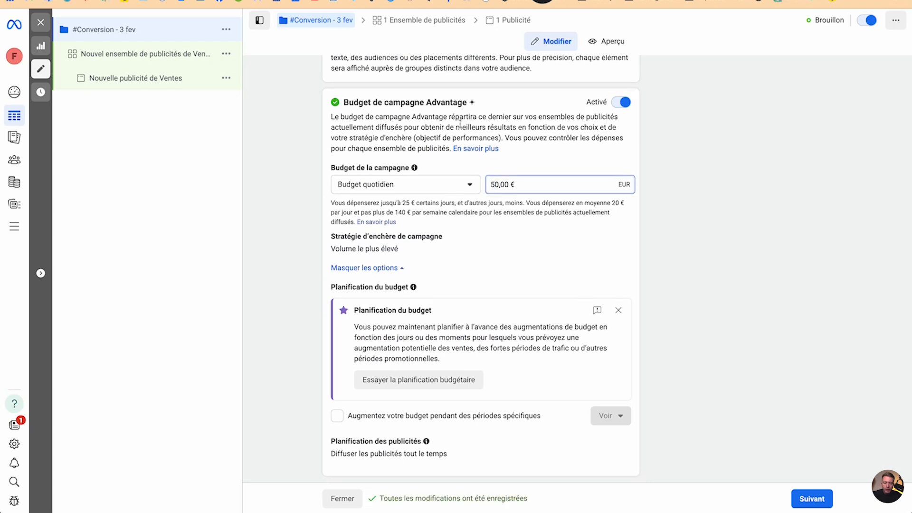
click(520, 214)
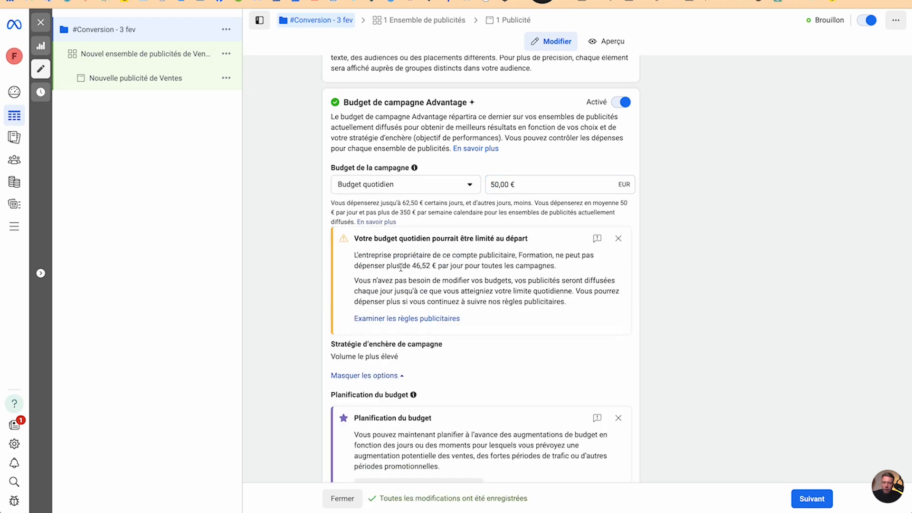
Set the campaign's daily budget to 40 € and dismiss the budget planning suggestion
click(488, 187)
text(4)
click(488, 199)
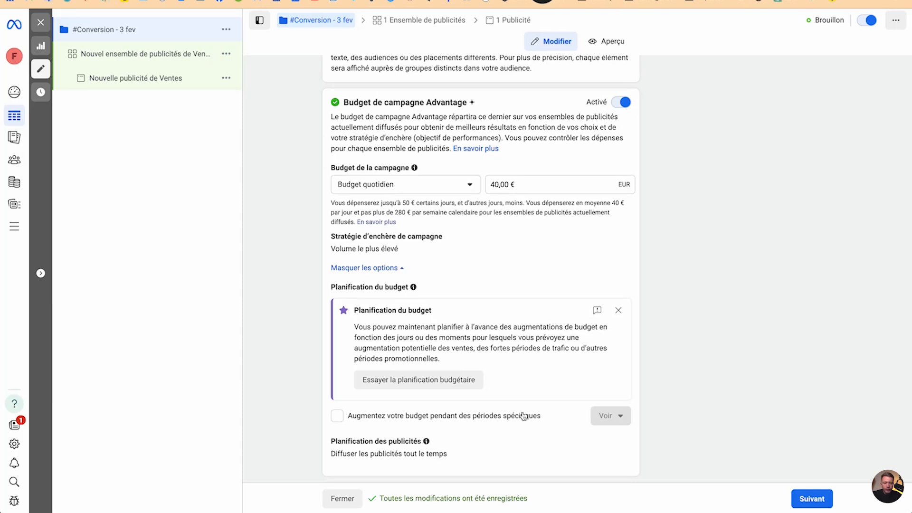
click(617, 310)
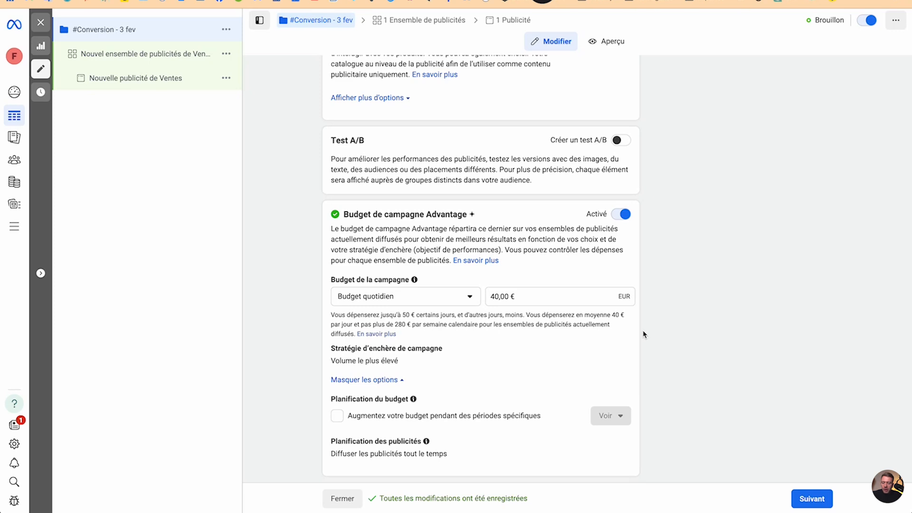
Continue to the ad set and rename it as "#tof- produit bio"
click(793, 497)
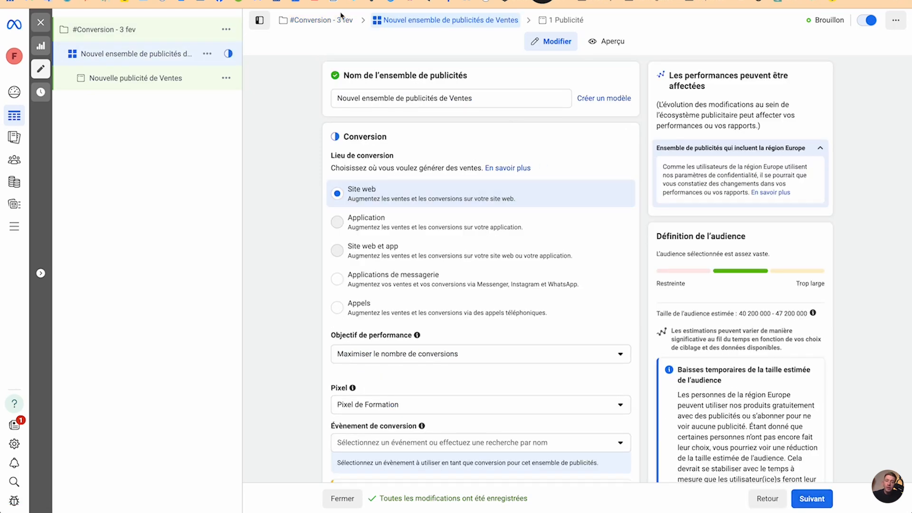
click(371, 99)
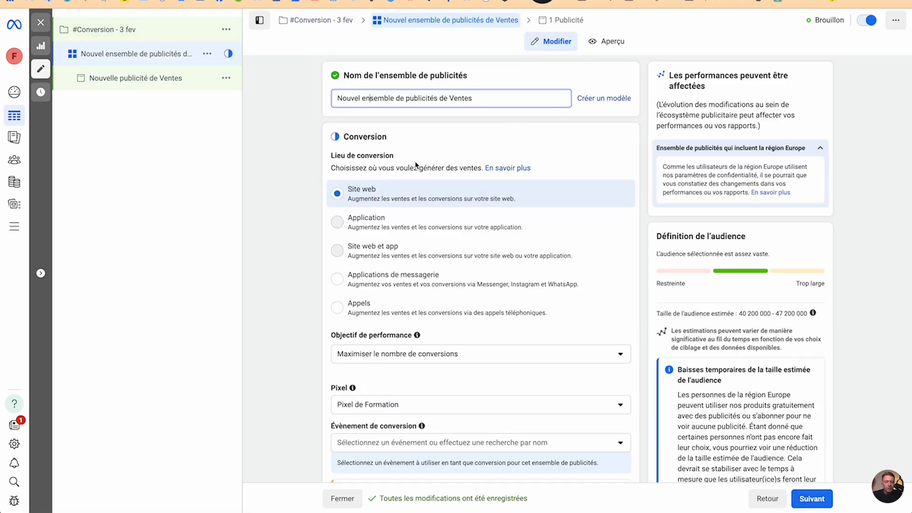
triple_click(426, 100)
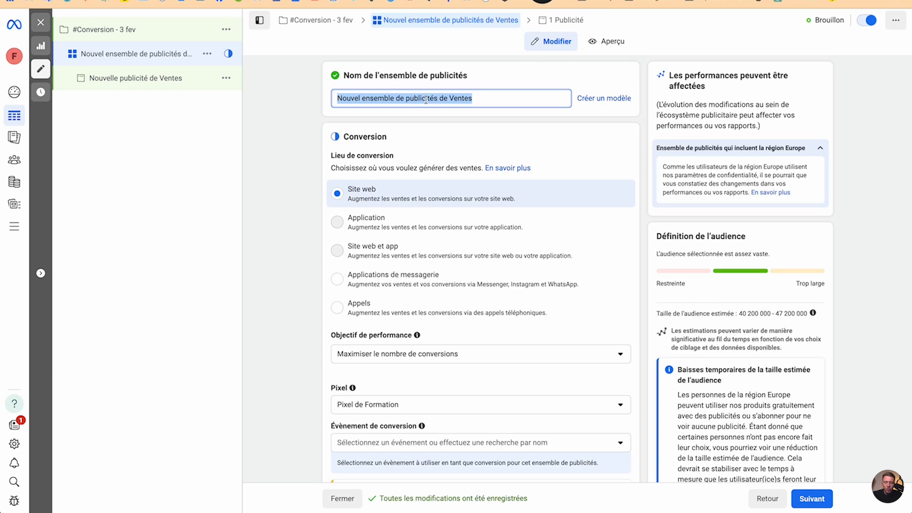
text(#tof-)
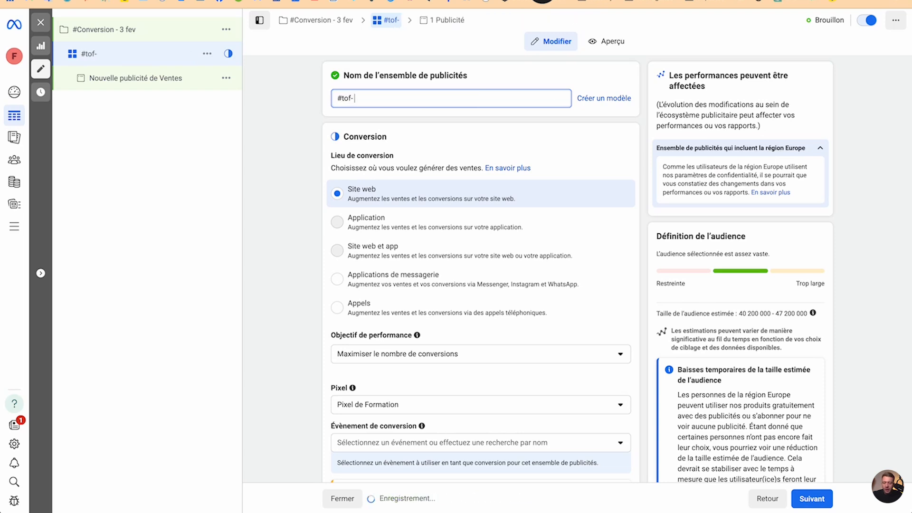
text( produit bio)
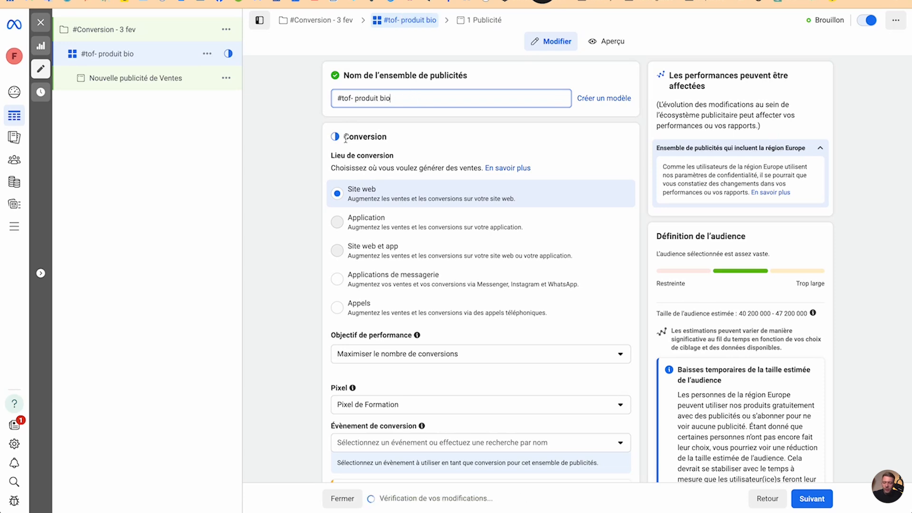
Select "Maximiser le nombre de conversions" as the performance objective in the ad set's conversion settings
drag(342, 139, 395, 139)
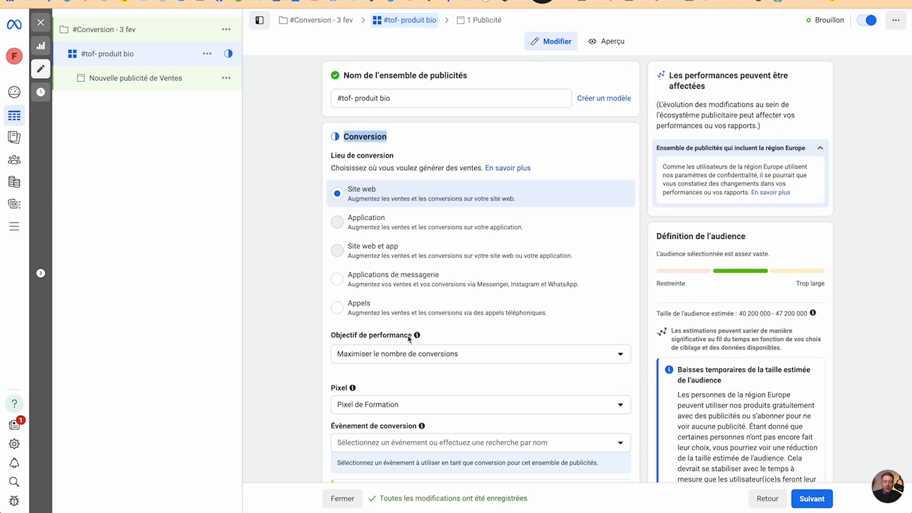
scroll(354, 237, down, 2)
drag(348, 261, 403, 268)
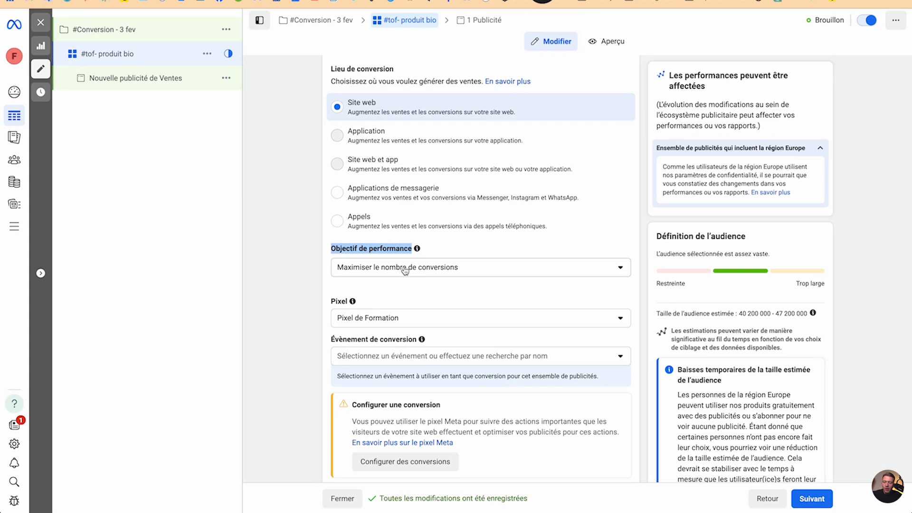
click(403, 269)
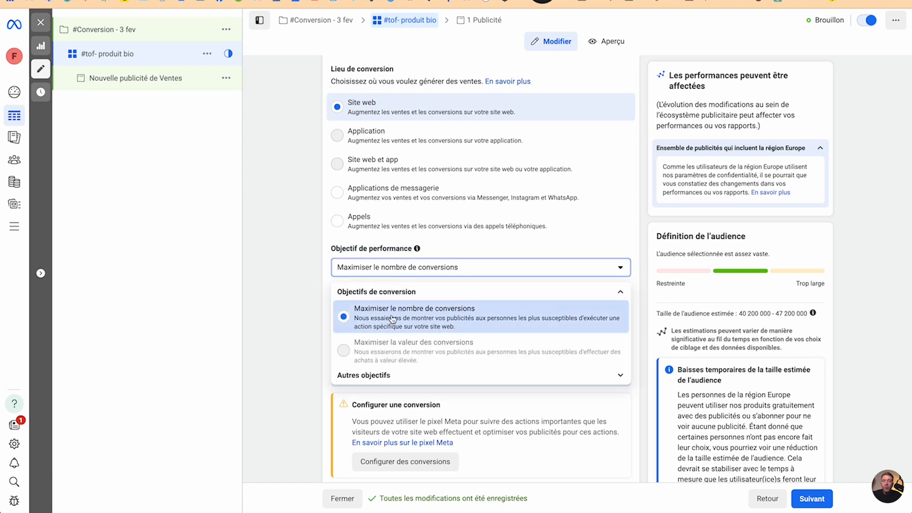
click(363, 311)
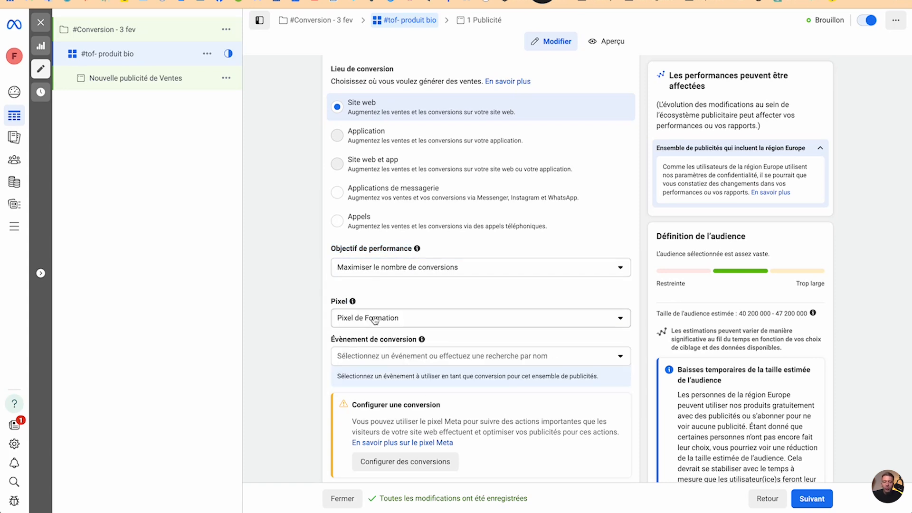
Select "Pixel de Formation" as the ad set's tracking pixel
scroll(370, 274, down, 1)
click(362, 272)
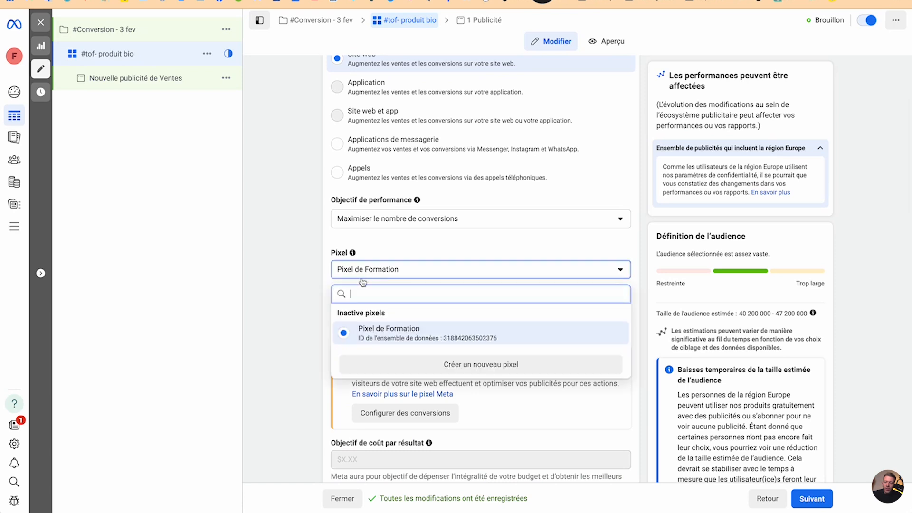
click(361, 331)
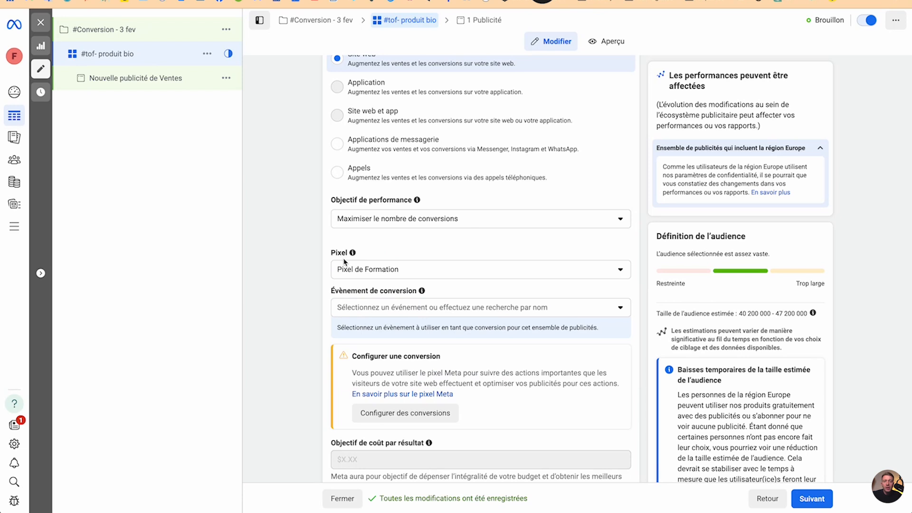
Select "Achat" as the ad set's conversion event
click(371, 307)
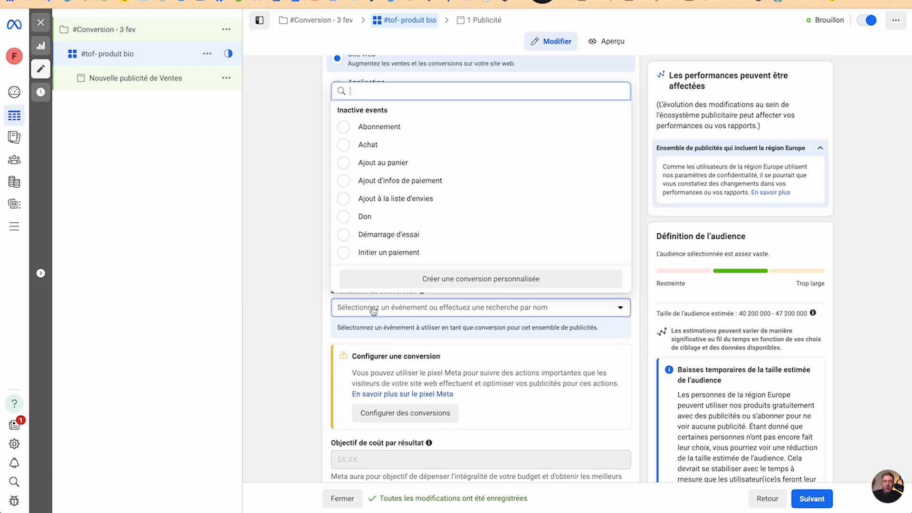
click(372, 144)
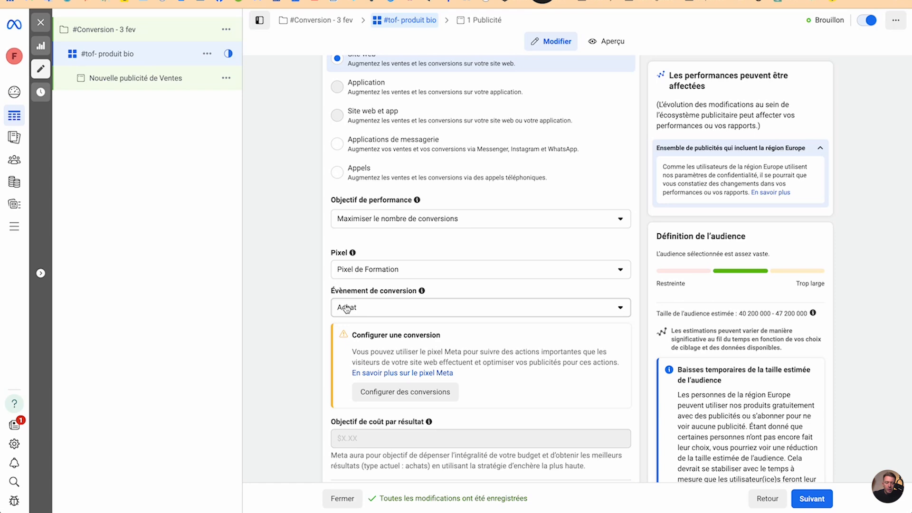
Review the ad set's dynamic creative option, budget and schedule settings, and audience controls
scroll(347, 309, down, 1)
scroll(347, 309, down, 5)
scroll(346, 309, down, 2)
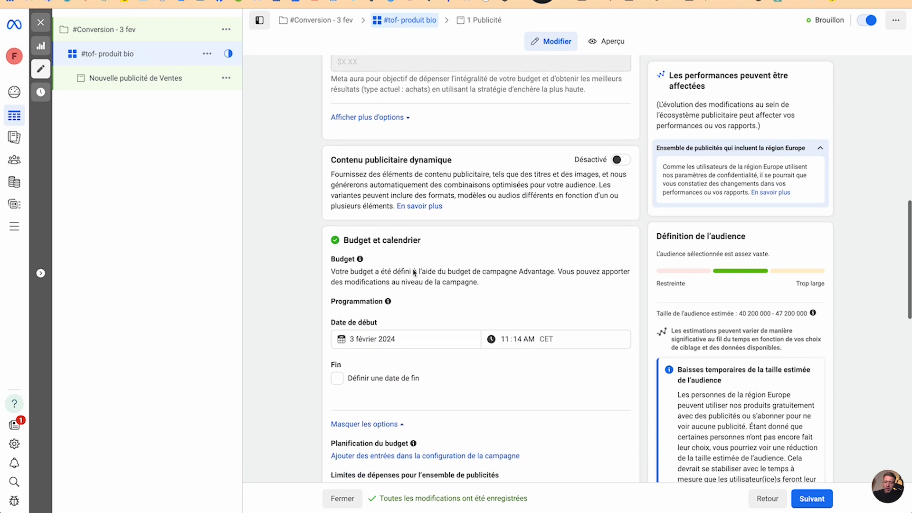
drag(336, 160, 458, 163)
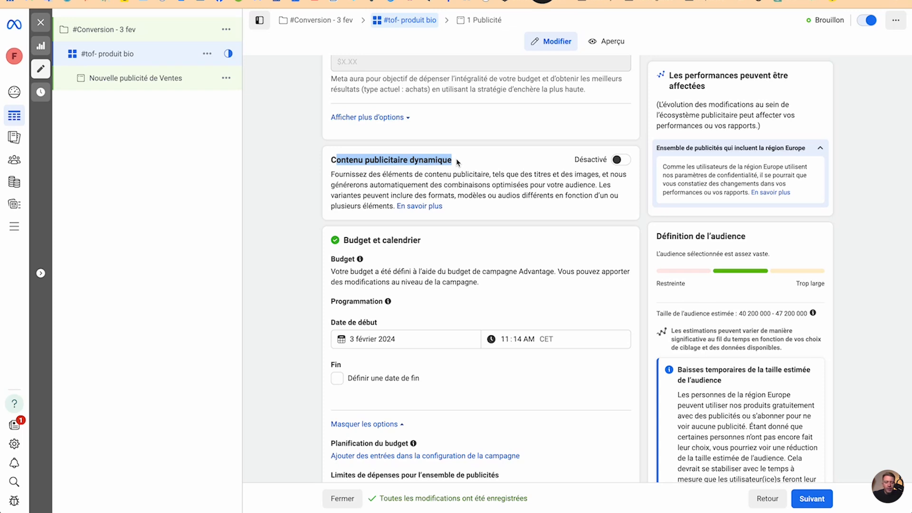
click(461, 183)
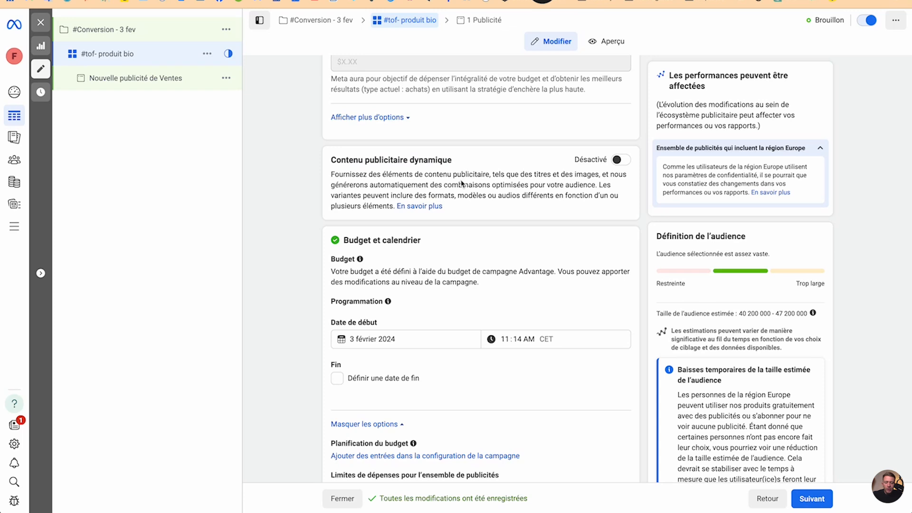
scroll(461, 183, down, 3)
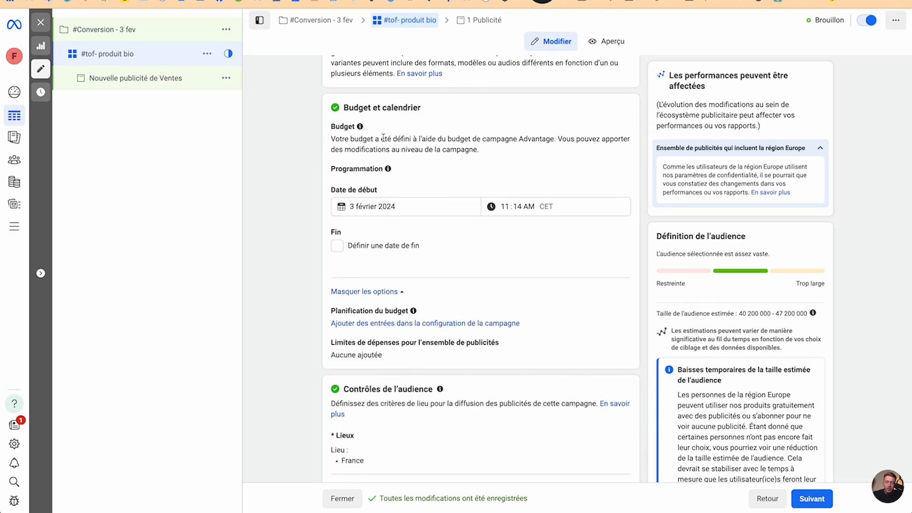
scroll(402, 228, down, 1)
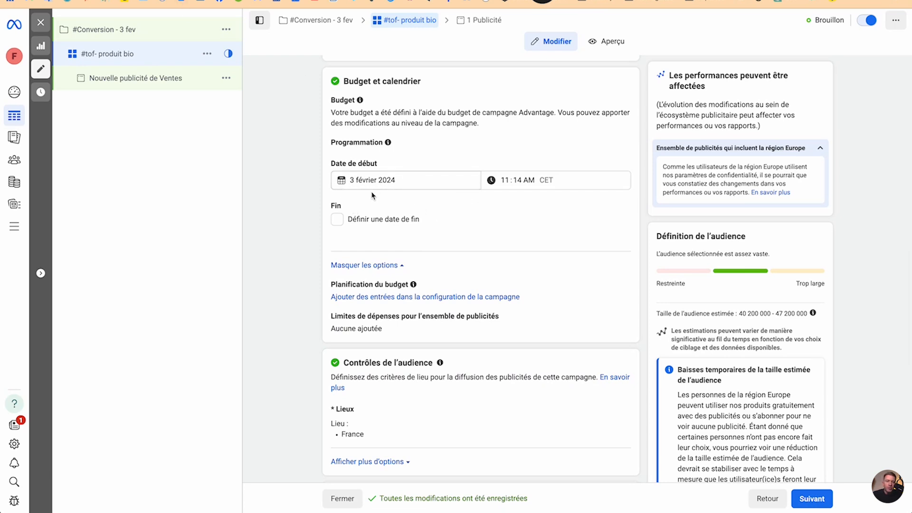
scroll(386, 257, down, 3)
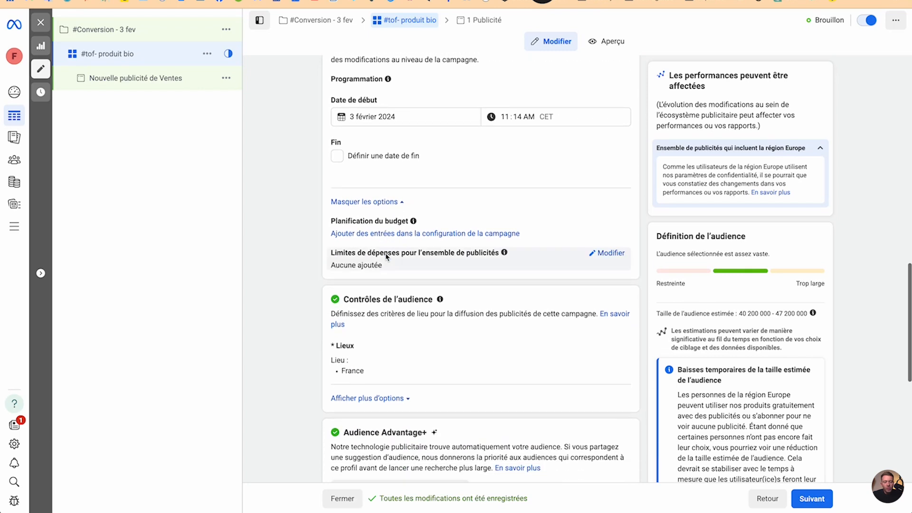
scroll(386, 257, down, 5)
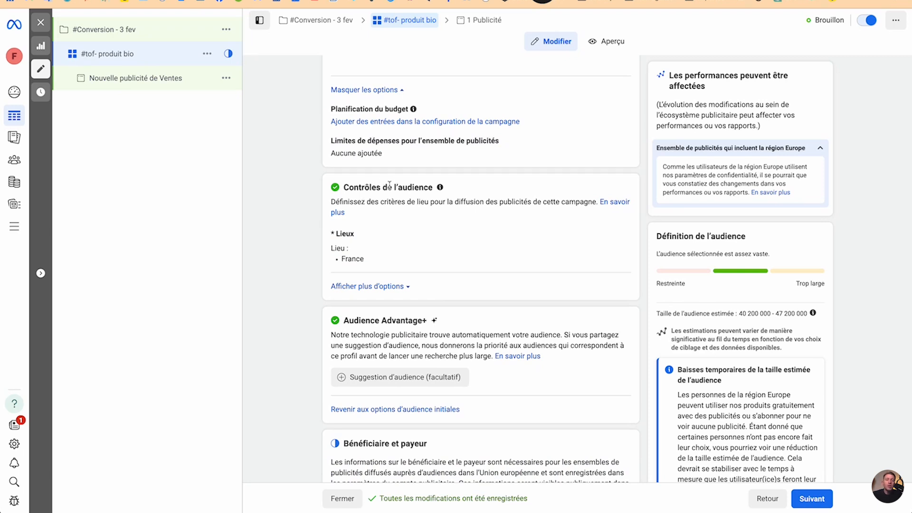
scroll(357, 307, down, 2)
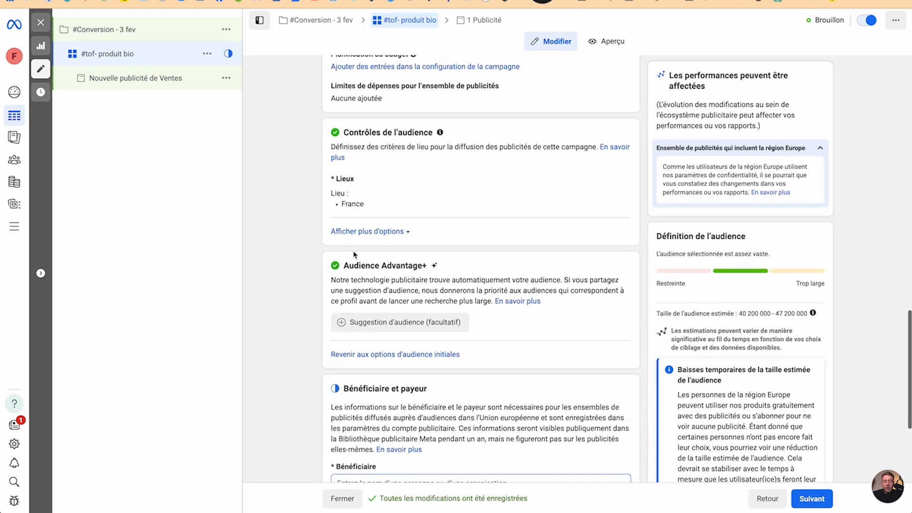
Revert from Audience Advantage+ to the original audience options for the ad set
drag(343, 265, 422, 265)
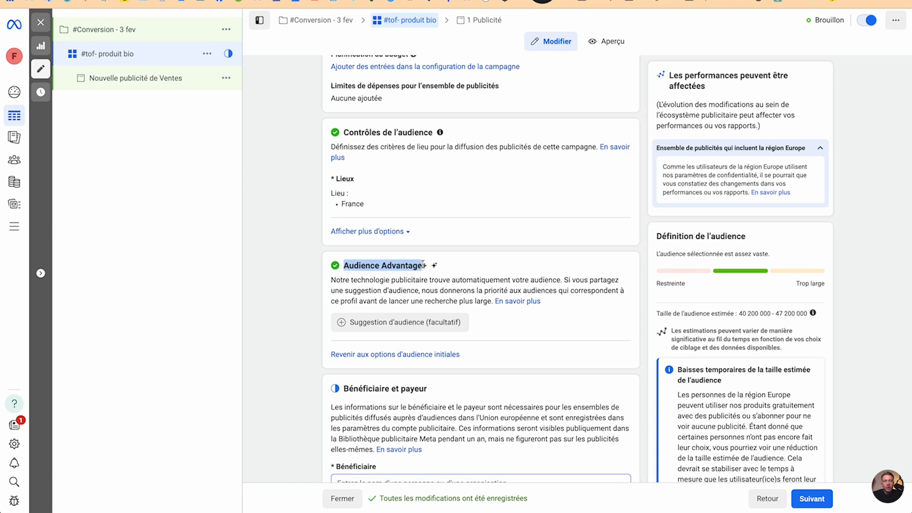
click(354, 357)
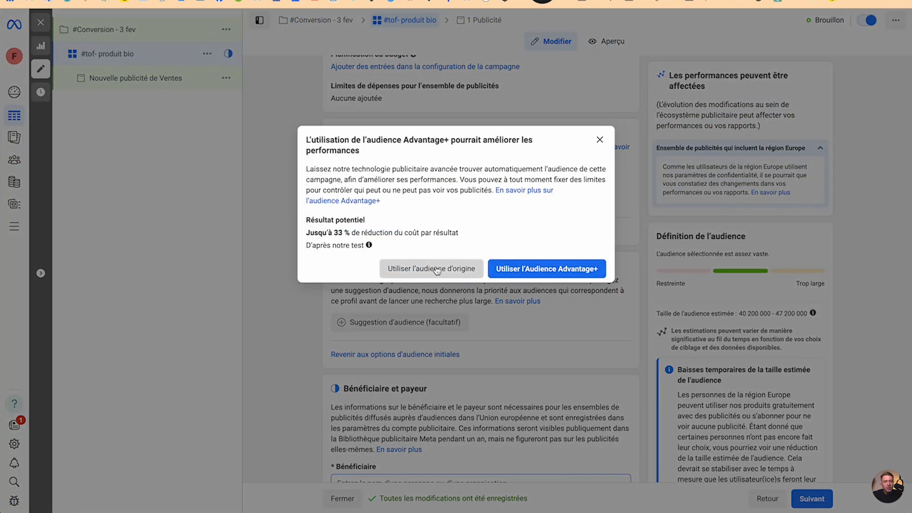
click(436, 269)
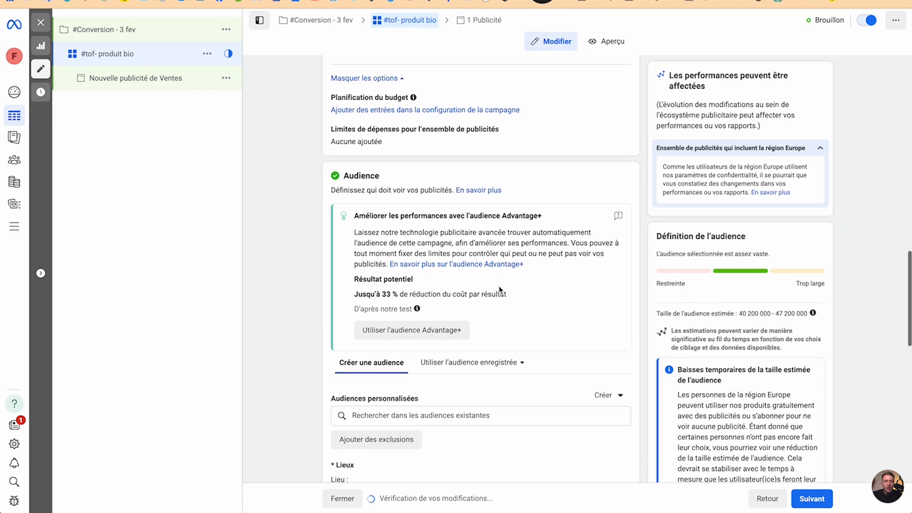
Review the custom audience section and open the audience's age range and gender for editing
scroll(499, 288, down, 5)
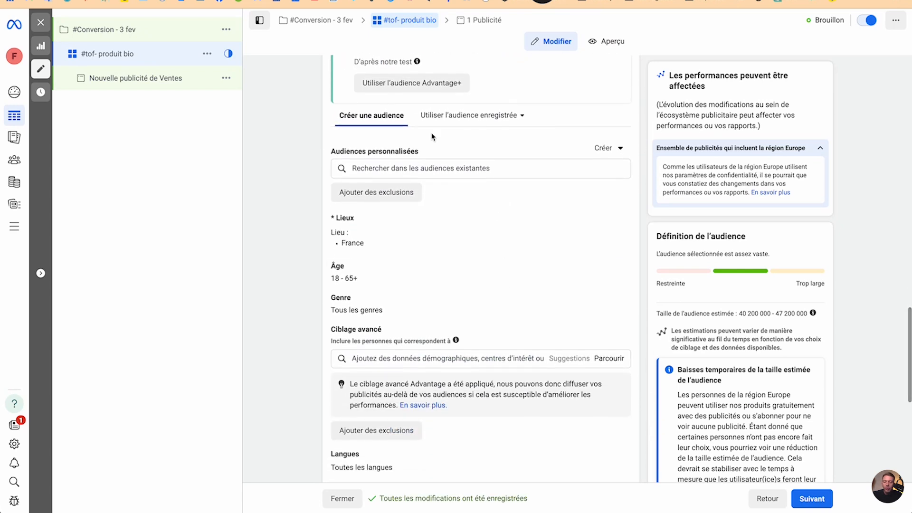
drag(331, 151, 399, 151)
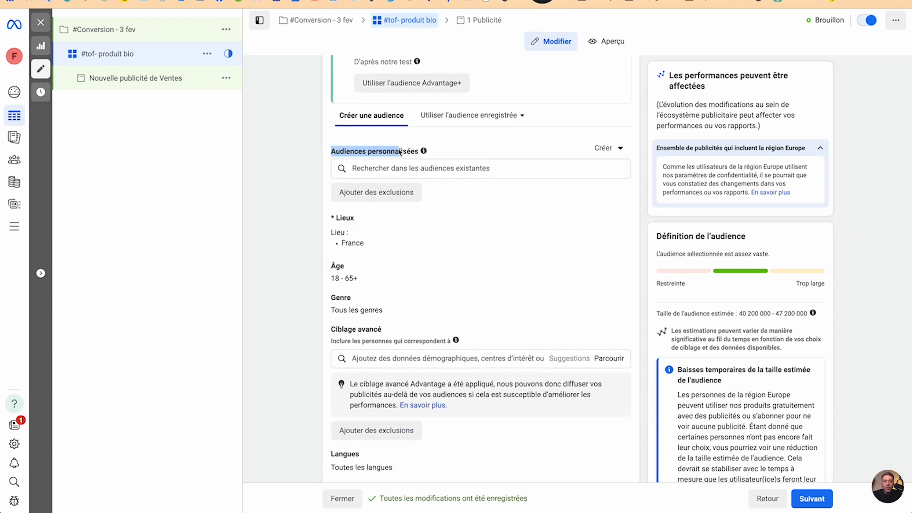
scroll(399, 151, down, 1)
mouse_move(373, 183)
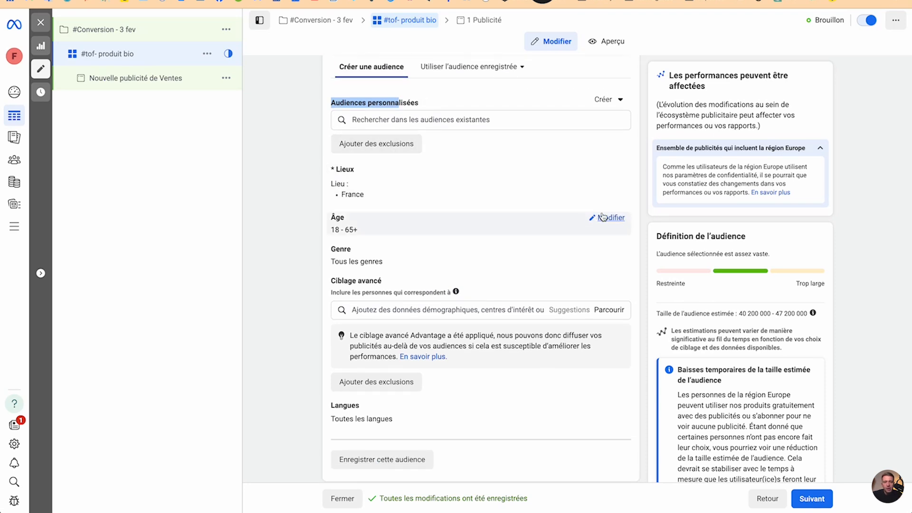
click(606, 219)
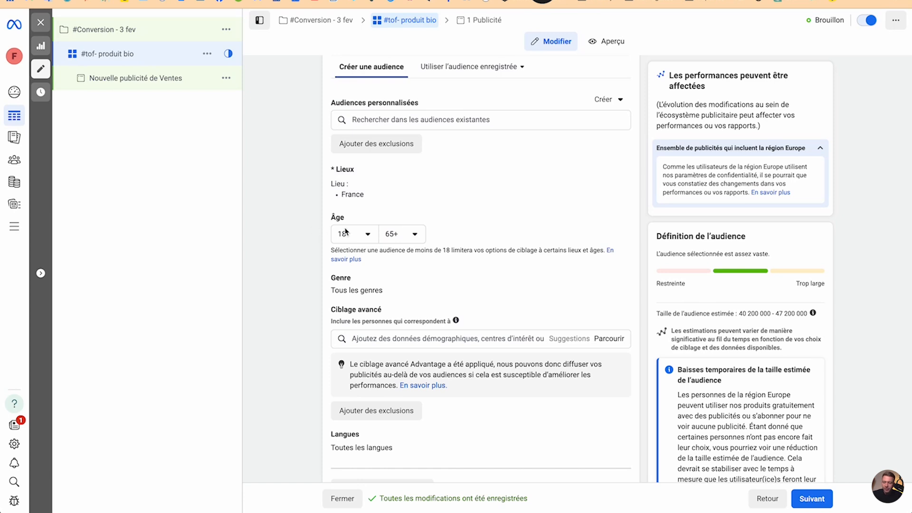
click(607, 279)
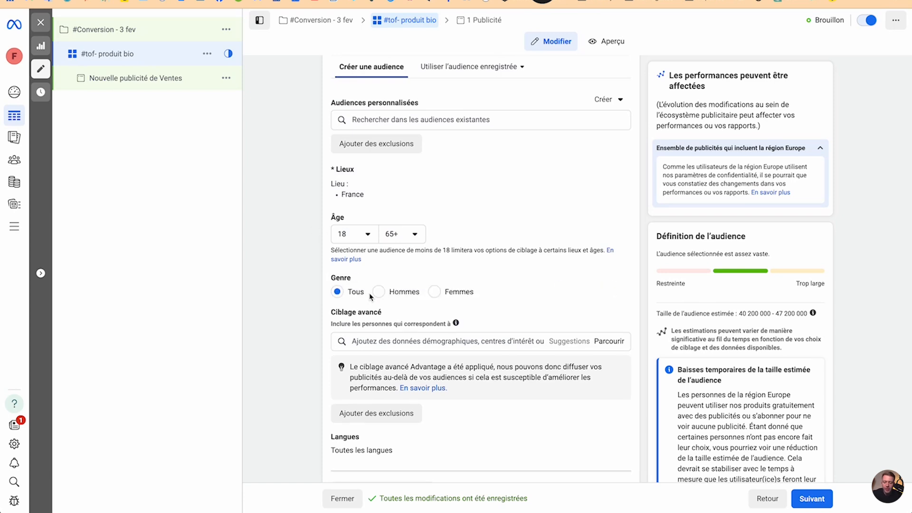
Search the detailed targeting (Ciblage avancé) for "savon"
scroll(366, 303, down, 2)
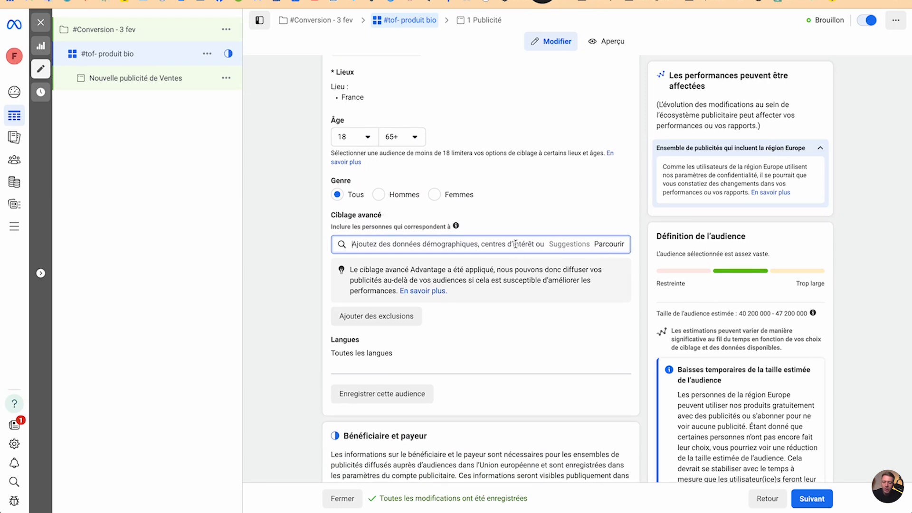
text(savon)
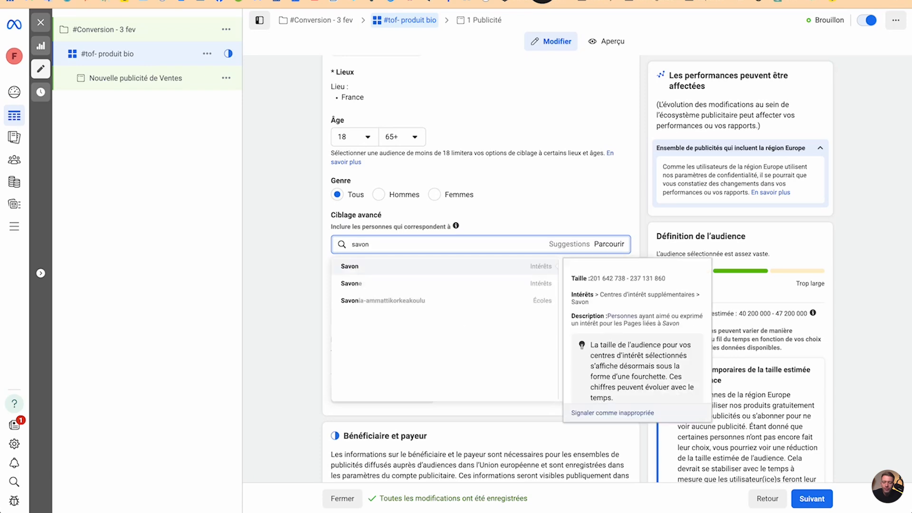
Add the interest Savon to the ad set's detailed targeting
click(466, 267)
text(sav)
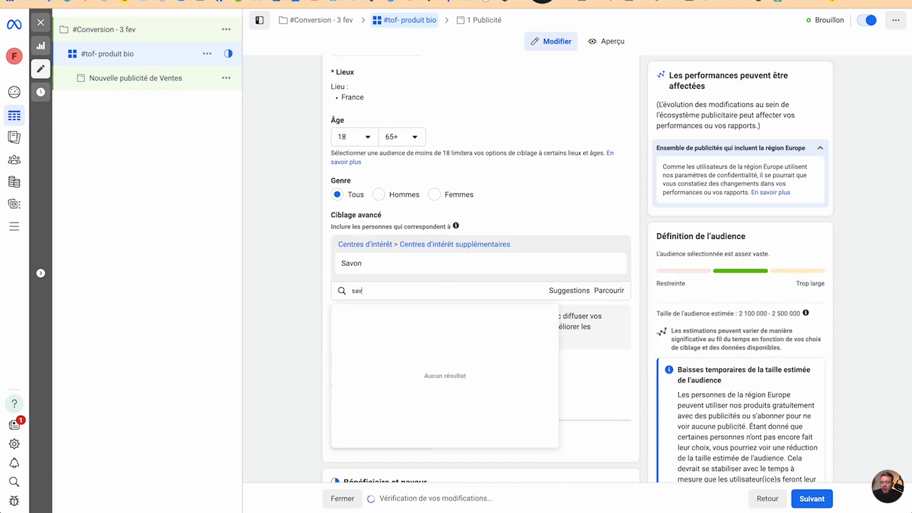
click(389, 324)
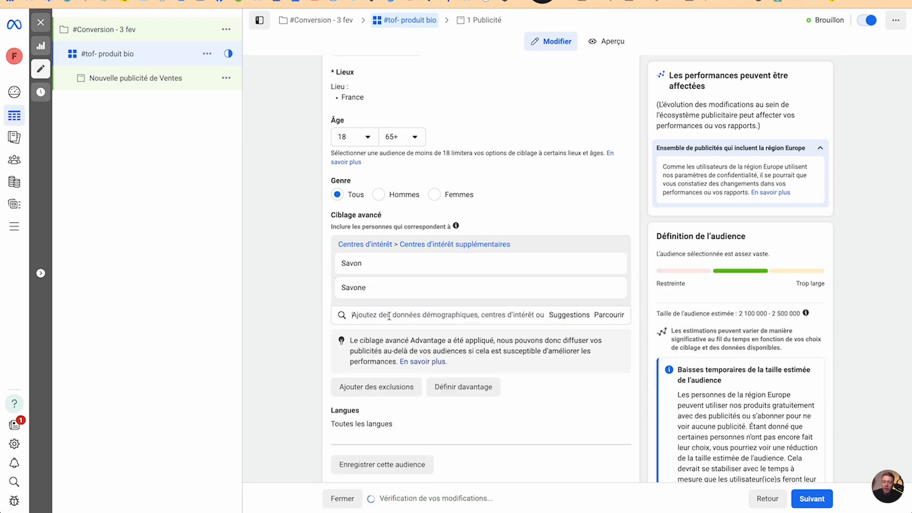
click(612, 288)
scroll(396, 353, down, 4)
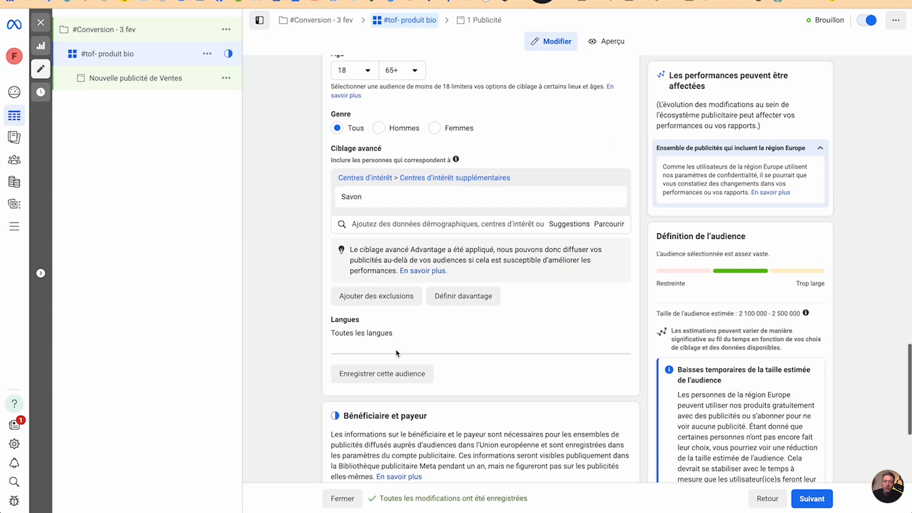
scroll(396, 352, up, 4)
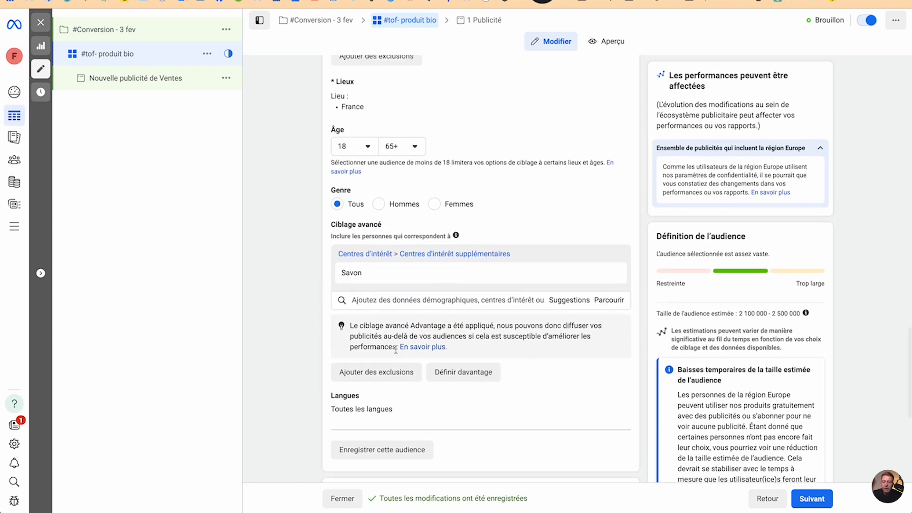
Search the detailed targeting for bio, browse the suggestions and close them without picking one
click(382, 296)
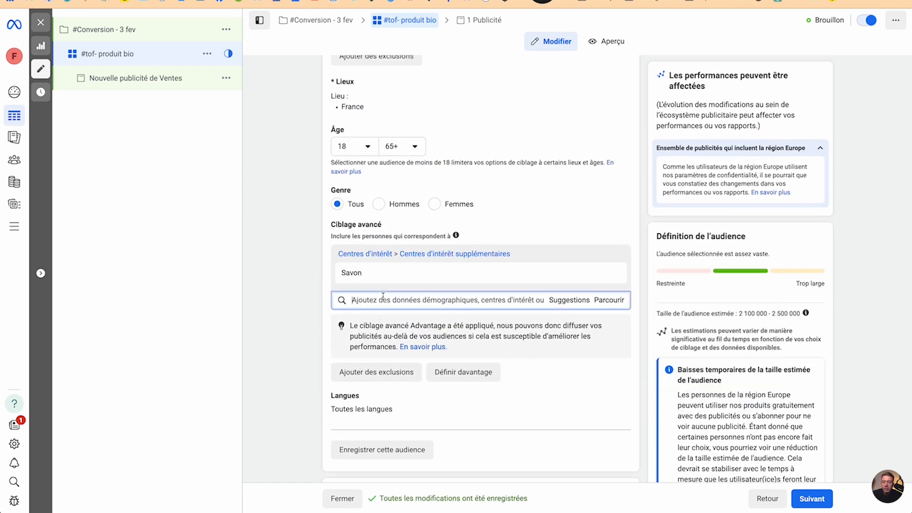
text(bio)
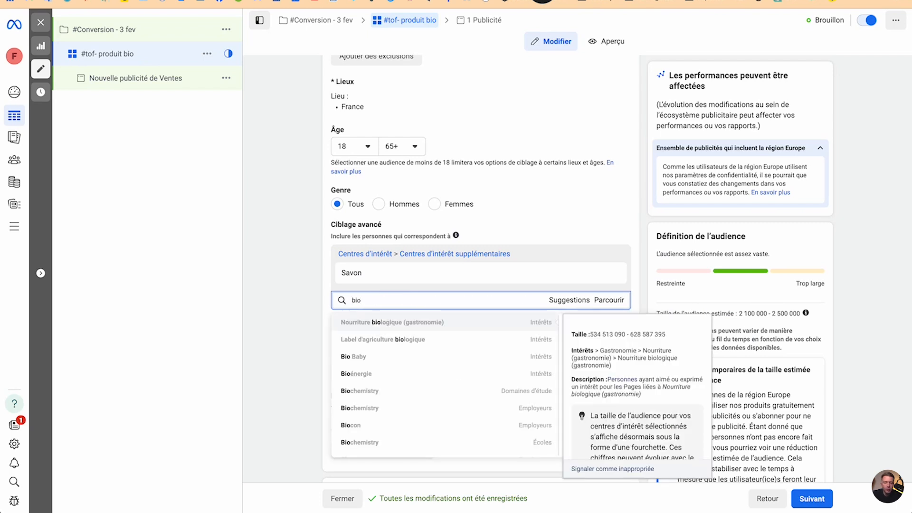
scroll(384, 365, down, 3)
scroll(384, 373, up, 3)
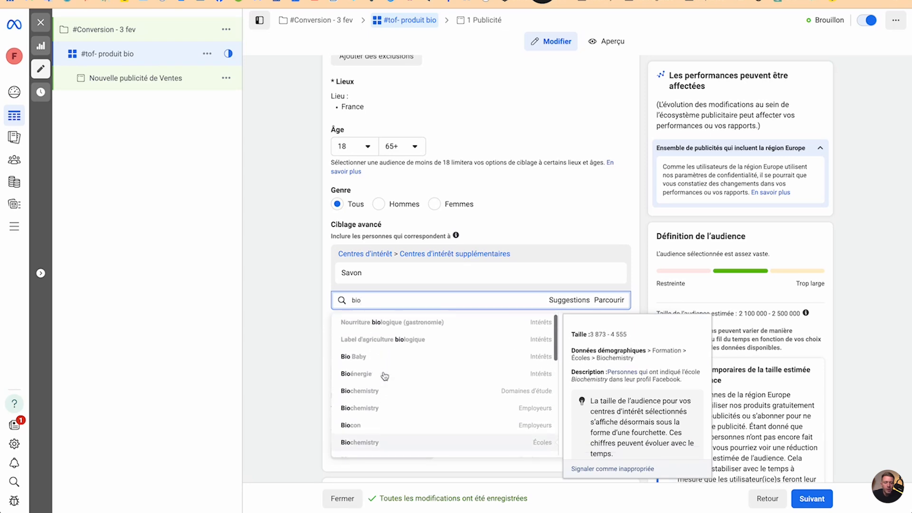
click(304, 305)
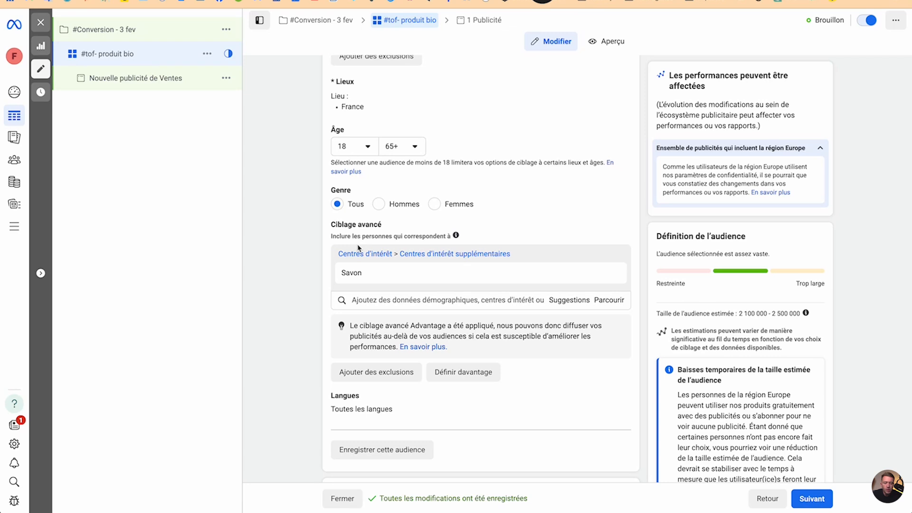
Set the audience's language to Français (tout)
mouse_move(366, 272)
scroll(307, 269, down, 3)
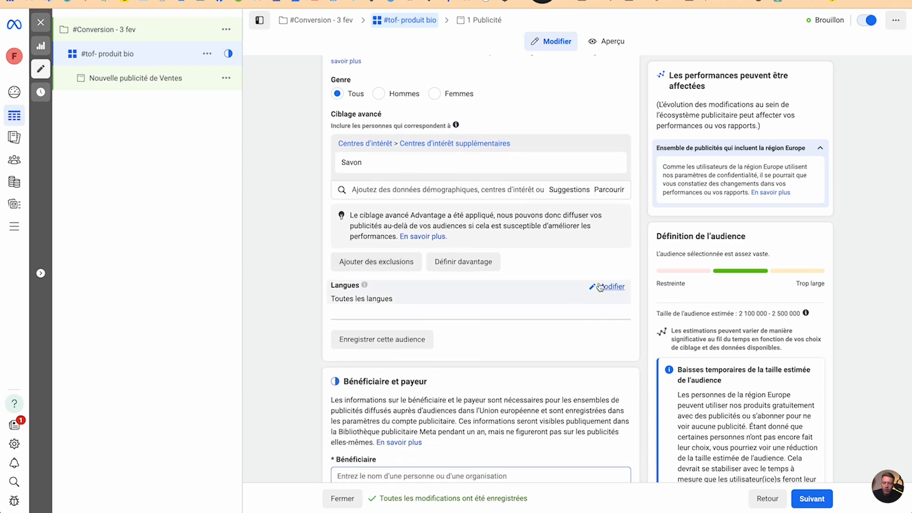
click(385, 301)
text(fran)
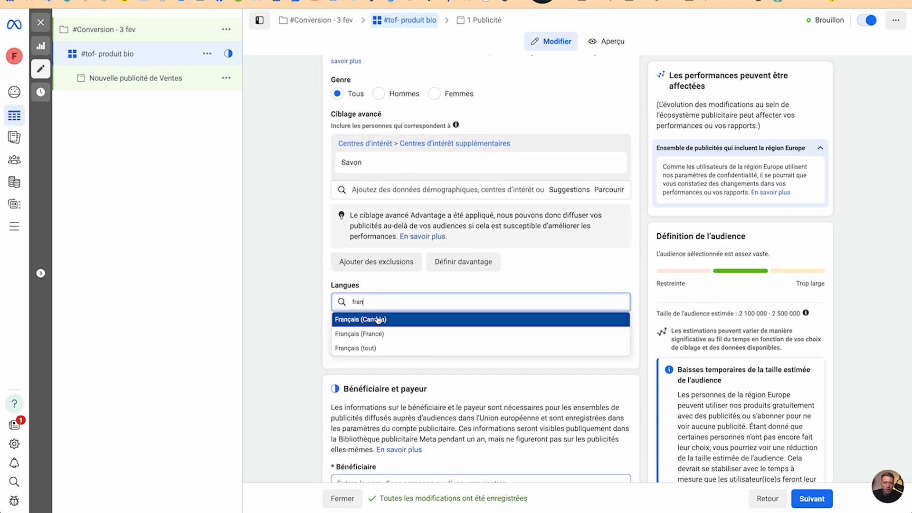
click(372, 347)
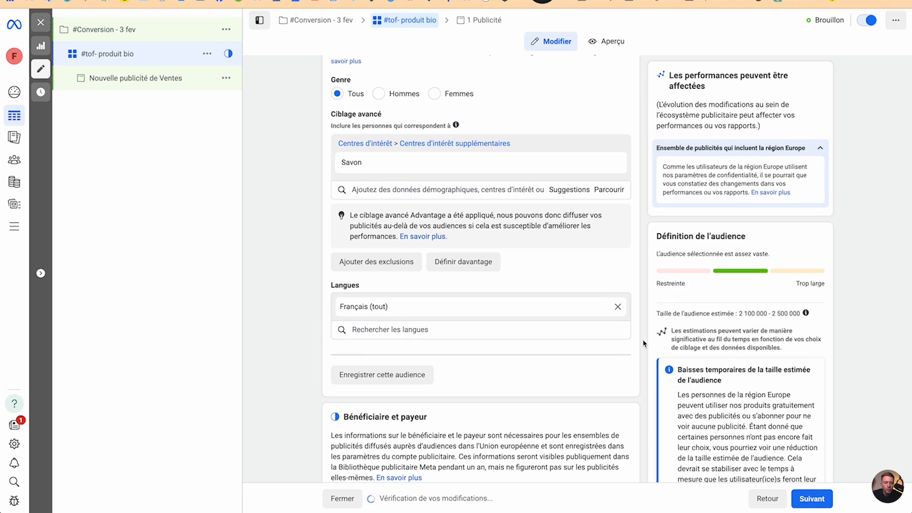
Check the estimated audience size and collapse the notice about ad sets that include the Europe region
drag(733, 313, 781, 314)
scroll(763, 323, down, 3)
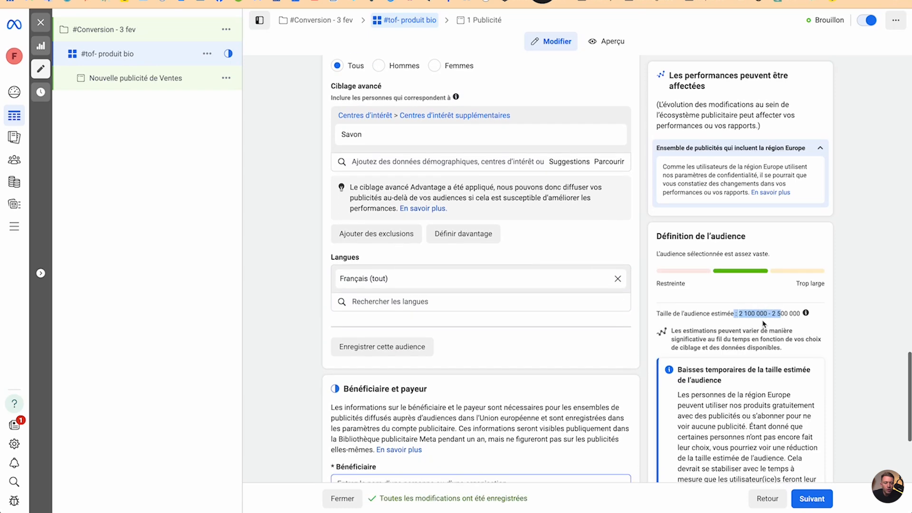
click(821, 150)
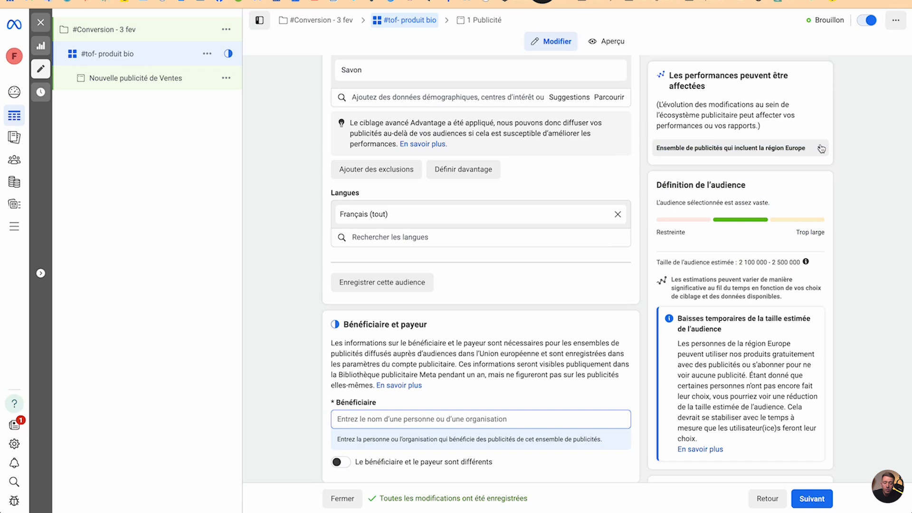
scroll(721, 341, down, 2)
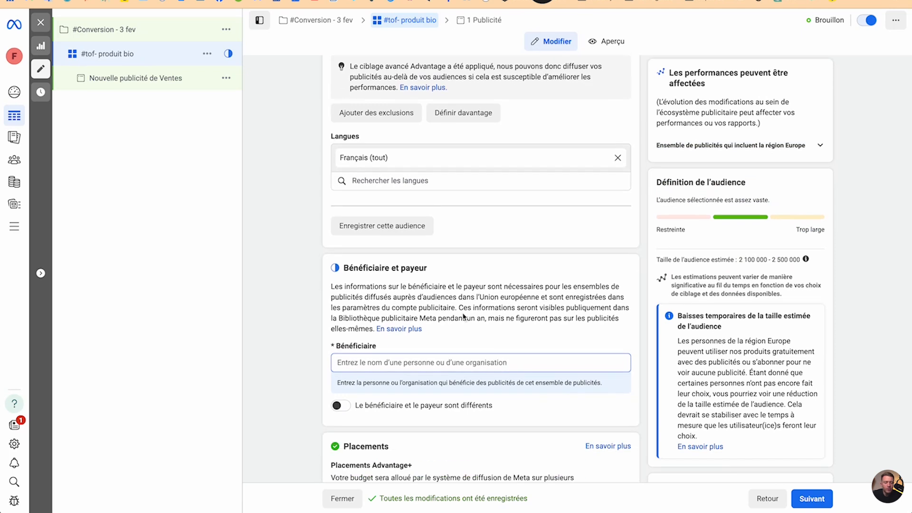
Narrow the audience so people must also match the purchase behaviour Acheteurs actifs
scroll(463, 317, up, 8)
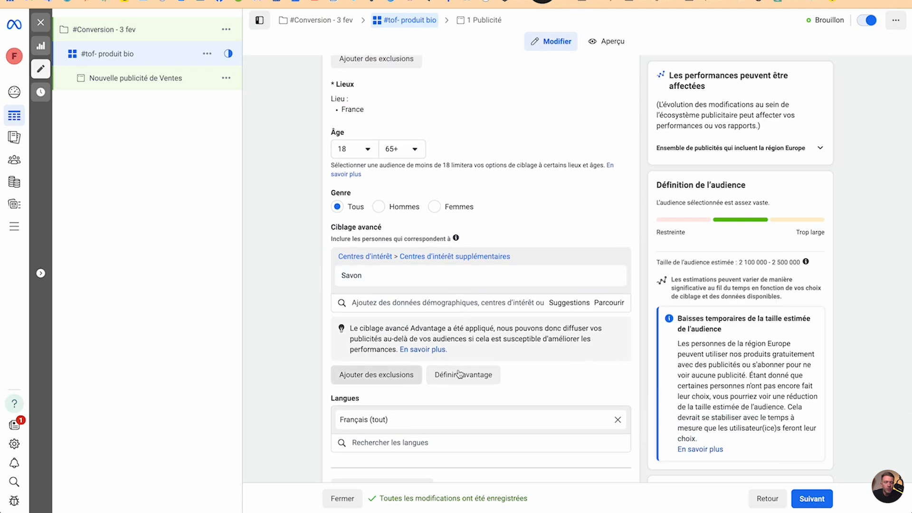
click(474, 377)
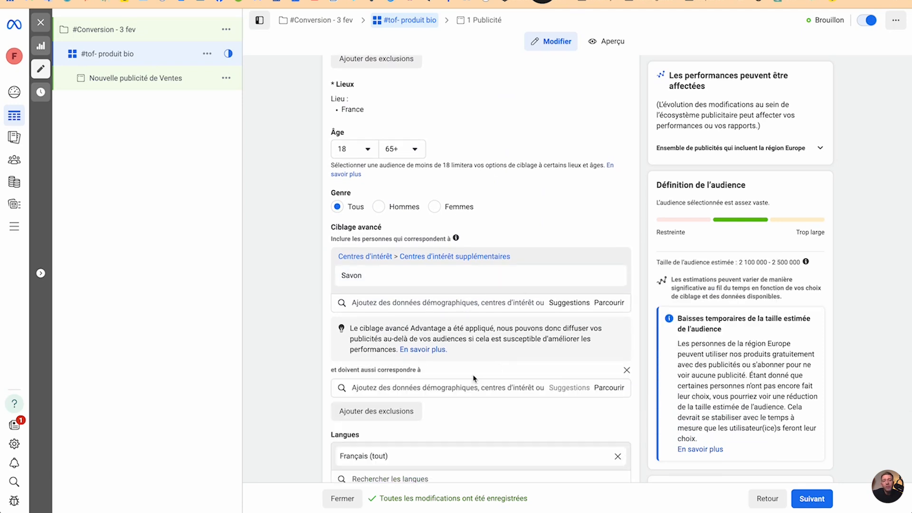
click(612, 388)
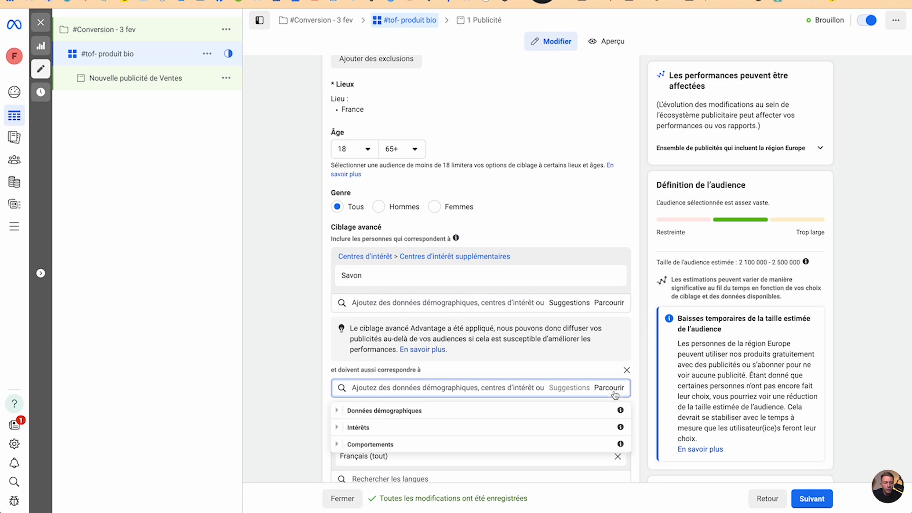
scroll(367, 439, down, 3)
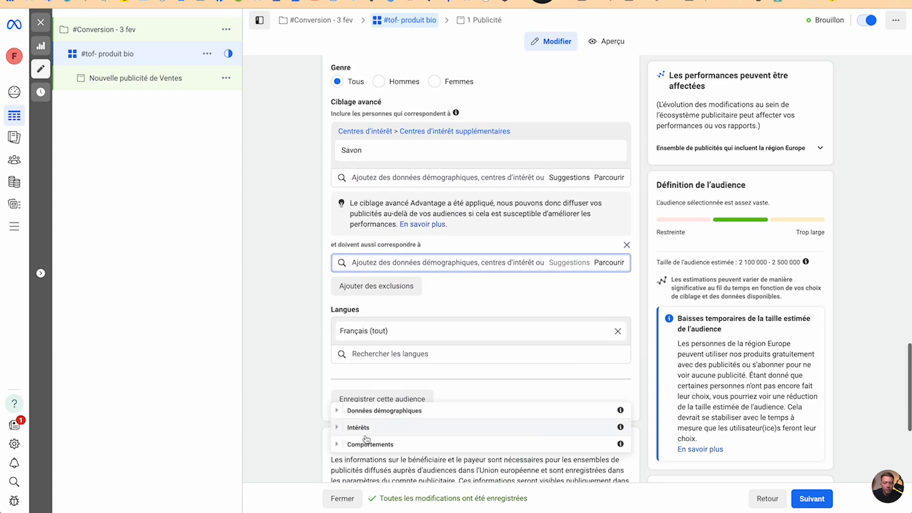
click(340, 444)
scroll(409, 451, down, 1)
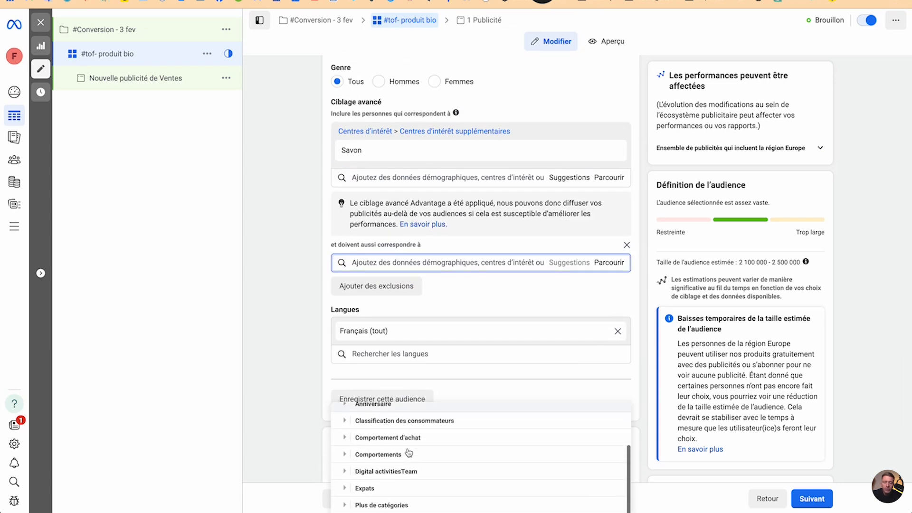
click(345, 435)
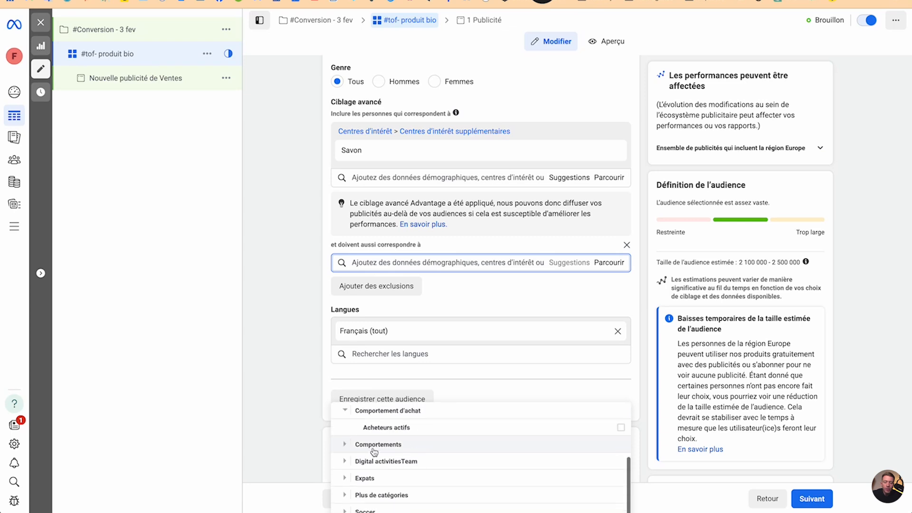
click(418, 427)
click(262, 313)
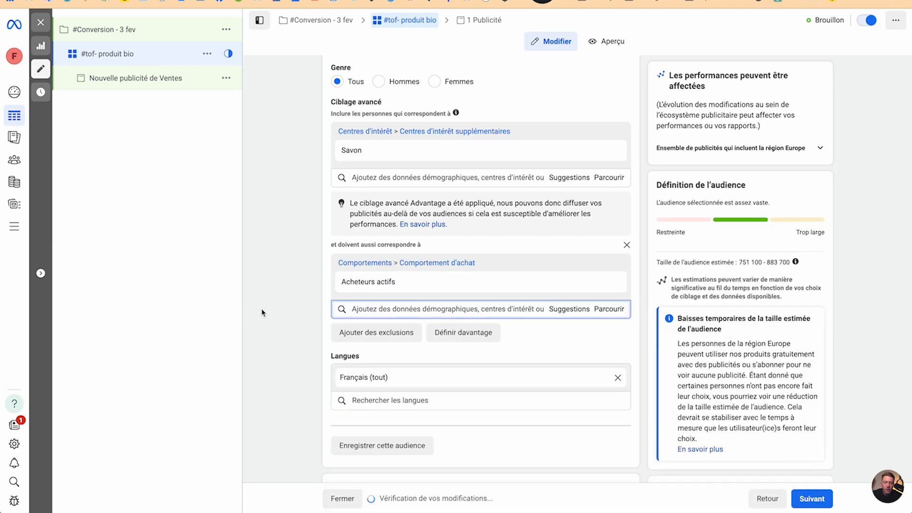
Check the estimated size of the narrowed audience against the chosen targeting criteria
drag(739, 263, 815, 267)
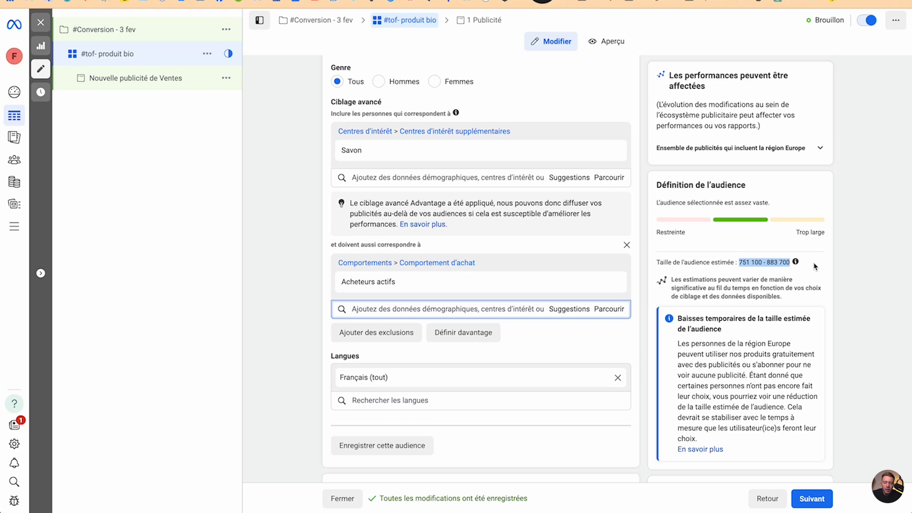
click(746, 264)
drag(739, 263, 779, 263)
click(320, 287)
scroll(311, 291, up, 3)
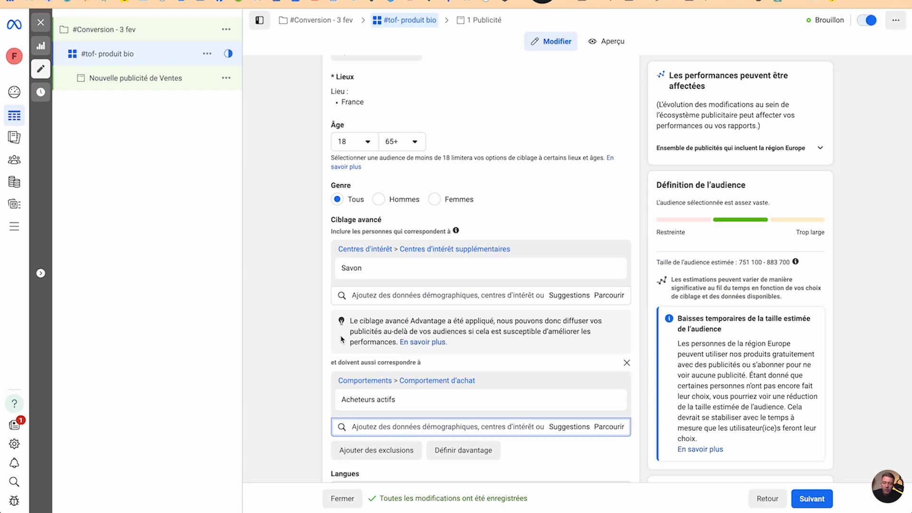
mouse_move(439, 397)
drag(746, 262, 774, 261)
Enter SOAPFORME as the beneficiary of the ad set
scroll(480, 321, down, 8)
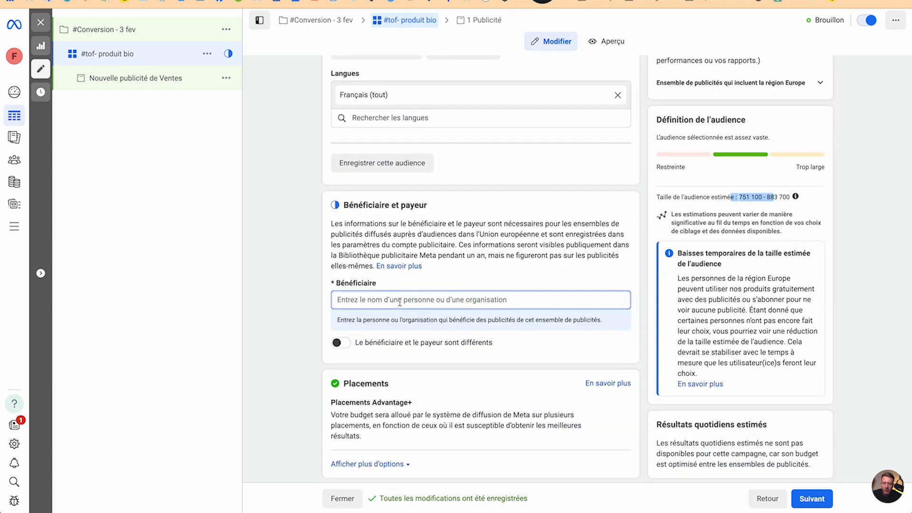
click(399, 302)
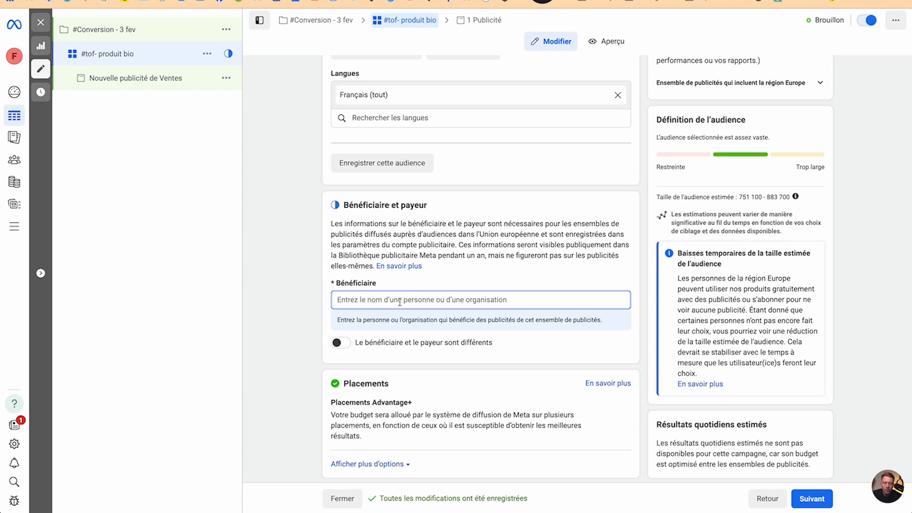
text(SOAPFORME)
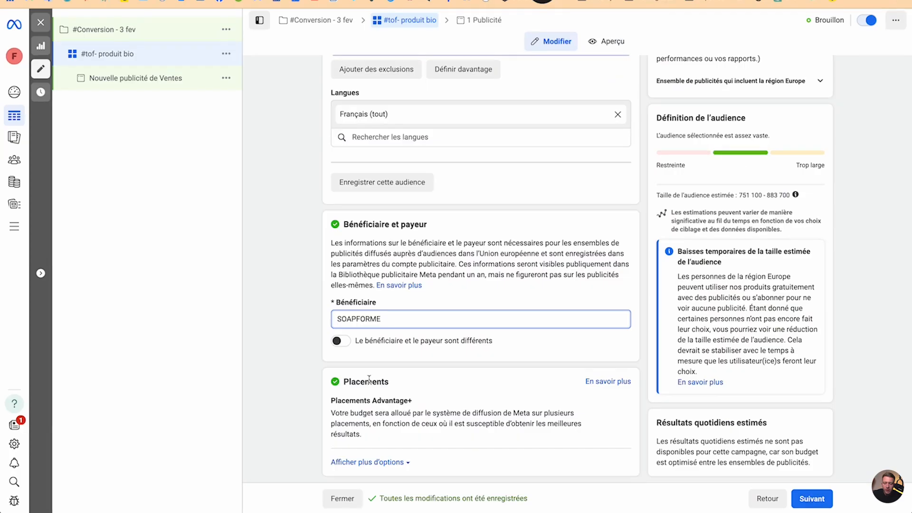
click(294, 385)
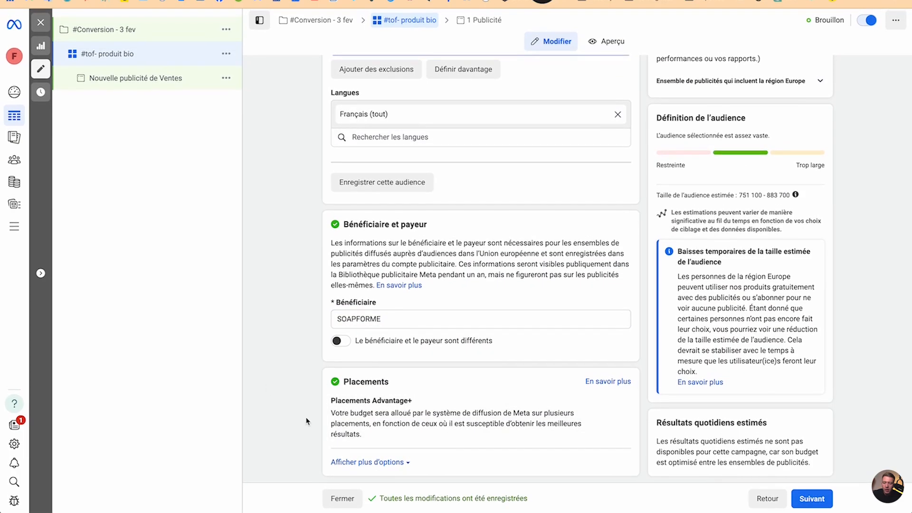
Try manual placements for the ad set, review the available platforms and go back to Advantage+ placements
click(368, 461)
scroll(346, 215, down, 4)
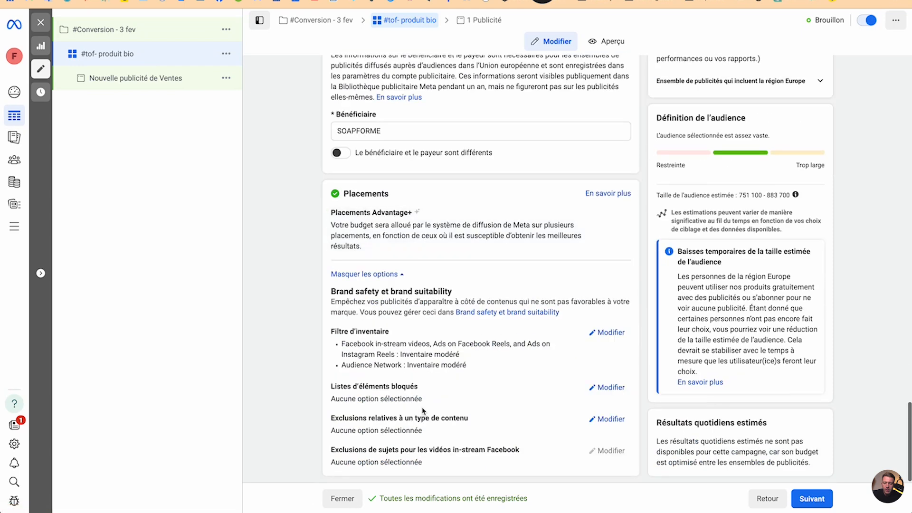
click(602, 217)
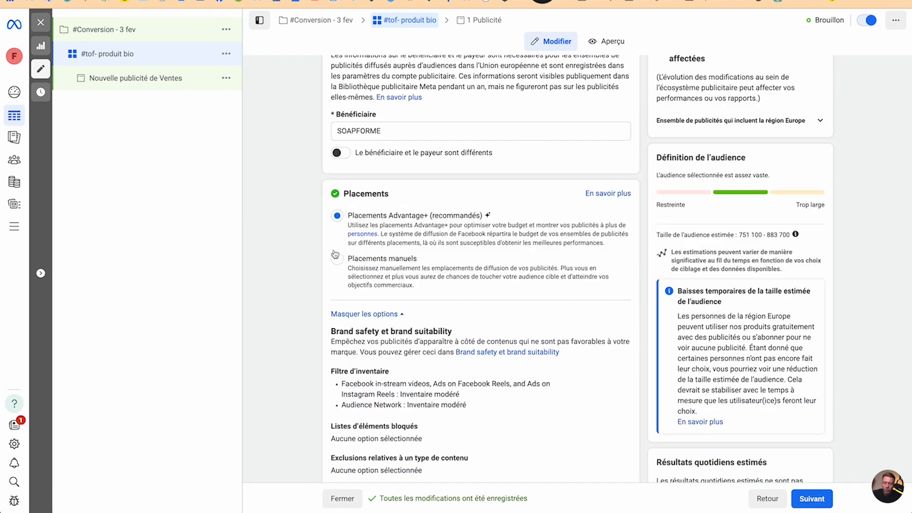
click(354, 260)
scroll(382, 311, down, 4)
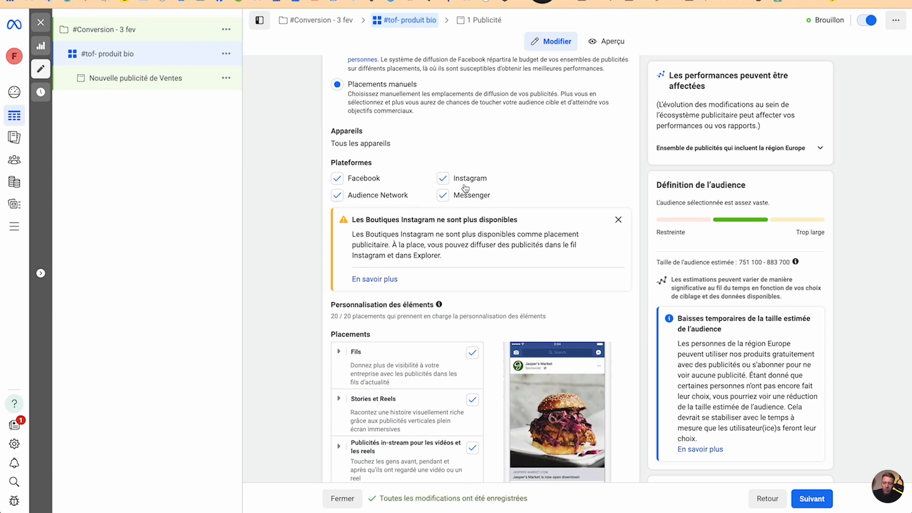
scroll(361, 143, up, 3)
click(338, 126)
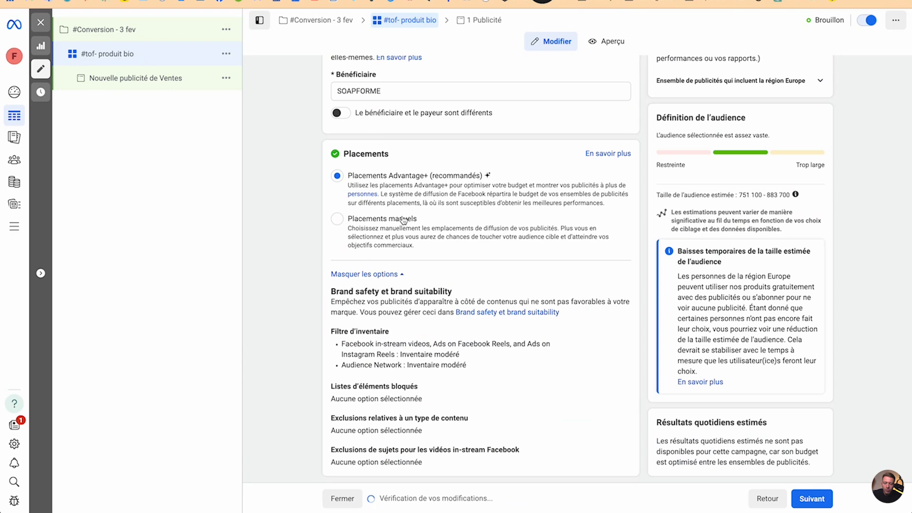
Continue to the ad level and name the ad "#tof - Ads 1"
click(811, 499)
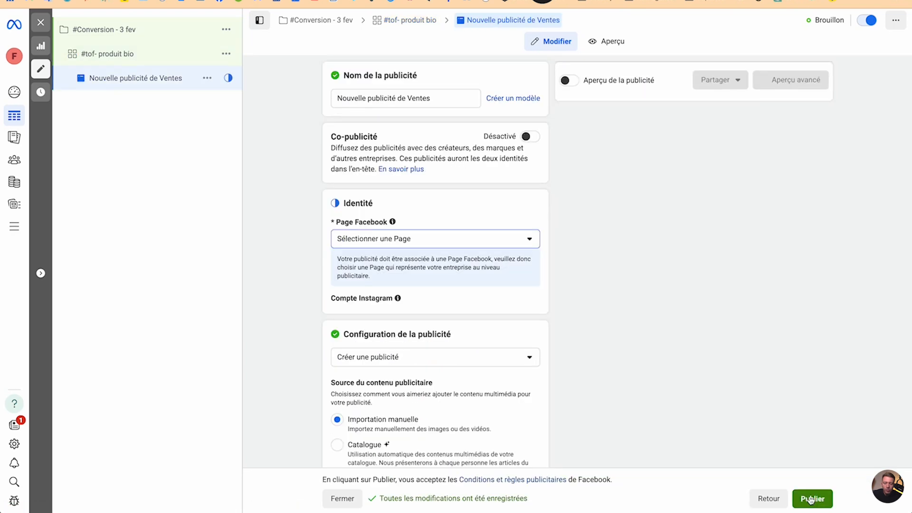
triple_click(414, 96)
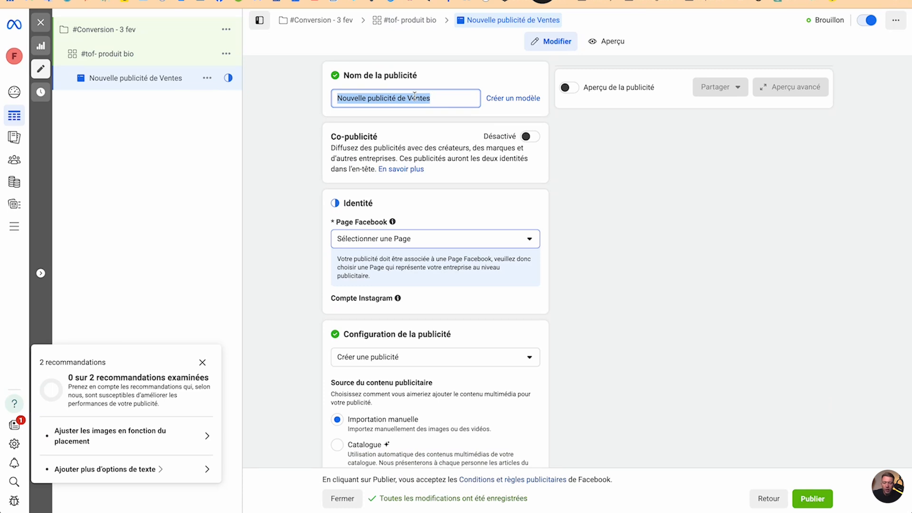
text(#tof - Ads 1)
click(306, 190)
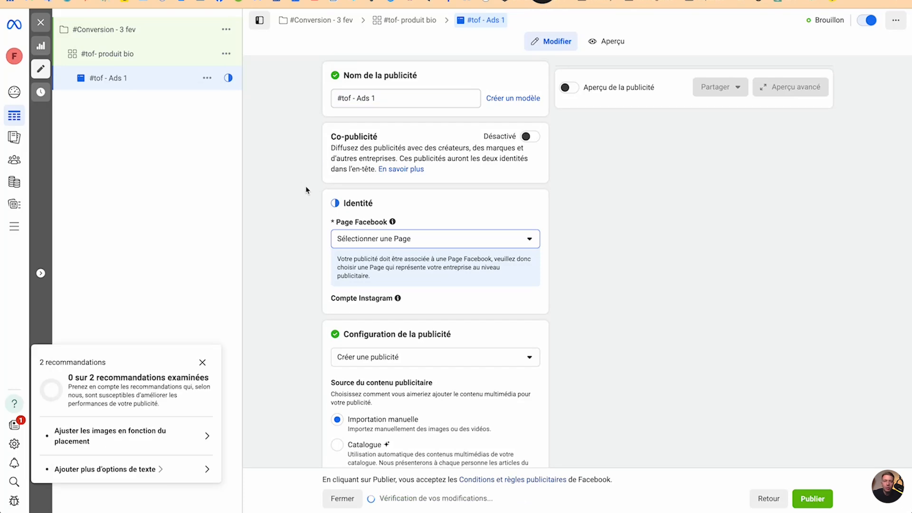
Select Formation pub as the ad's Facebook Page
click(366, 238)
click(391, 368)
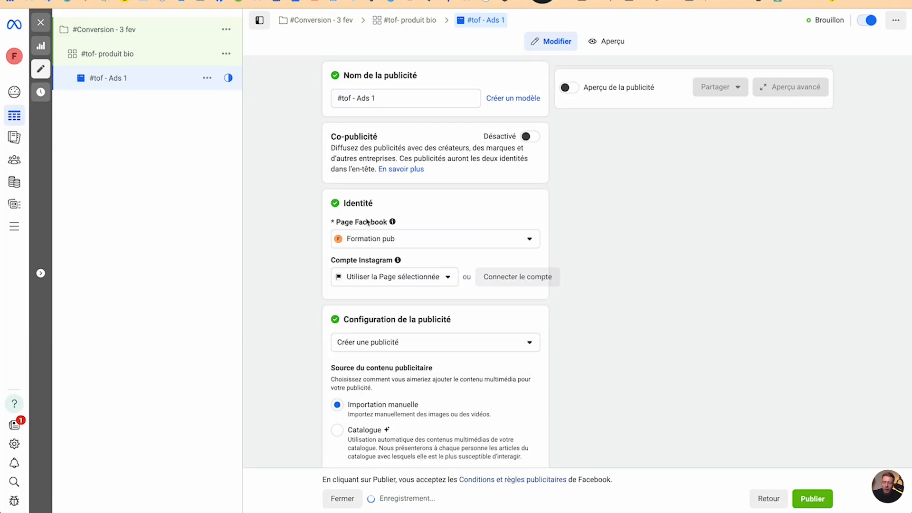
Keep the selected Facebook Page as the ad's Instagram account and dismiss the recommendations
click(390, 277)
click(366, 277)
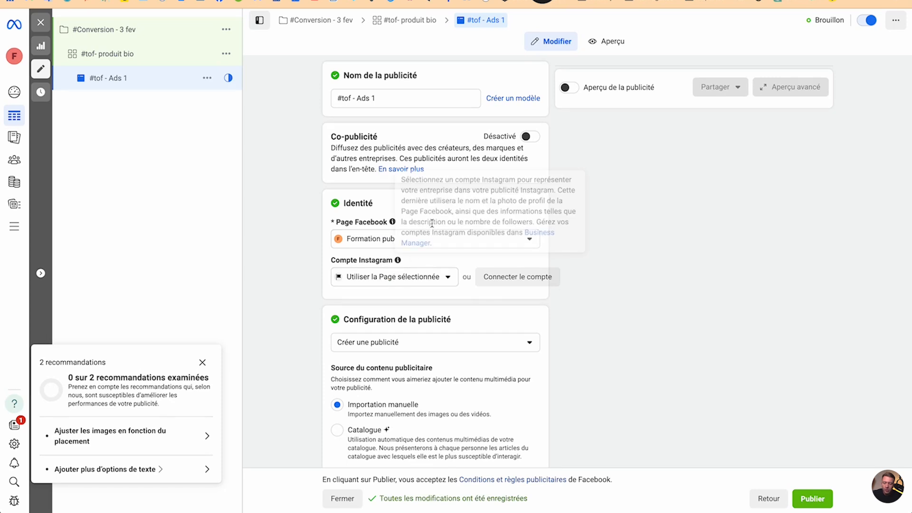
click(202, 362)
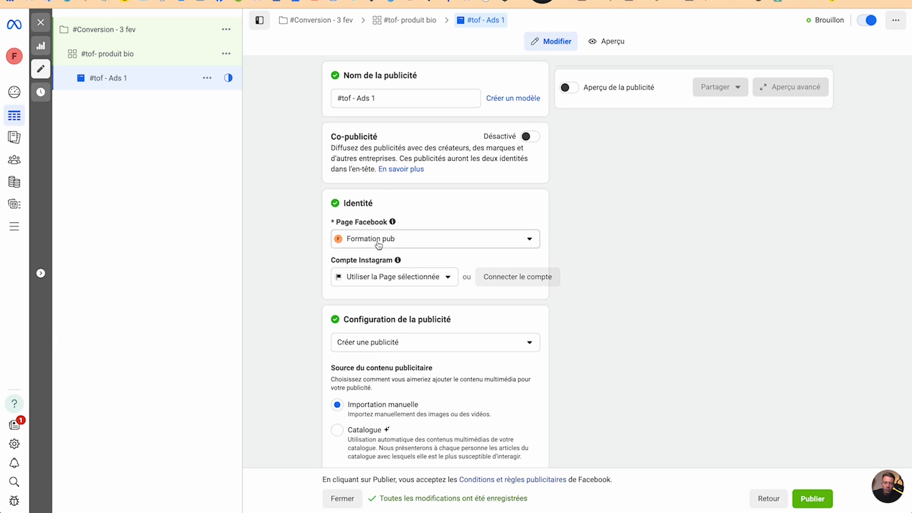
Try the Carrousel format for the ad, review its content options and go back to Image/Vidéo unique
scroll(378, 237, down, 2)
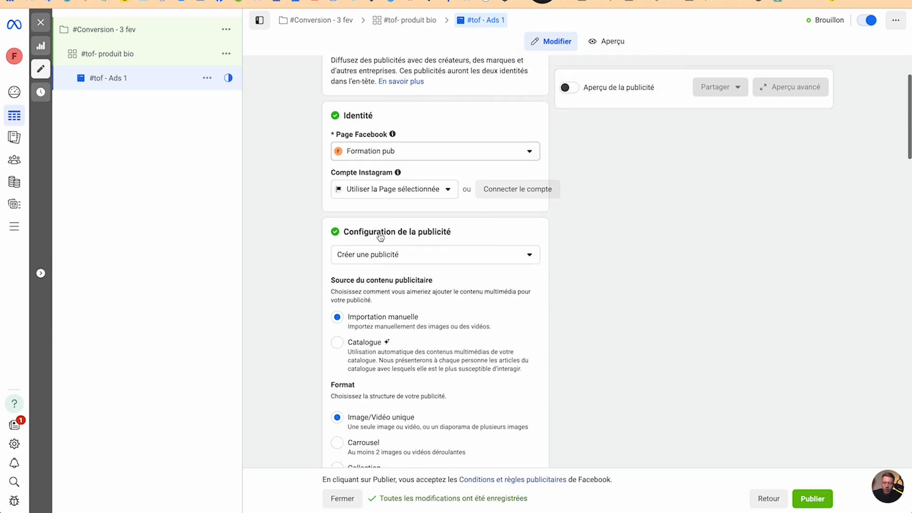
scroll(441, 255, down, 2)
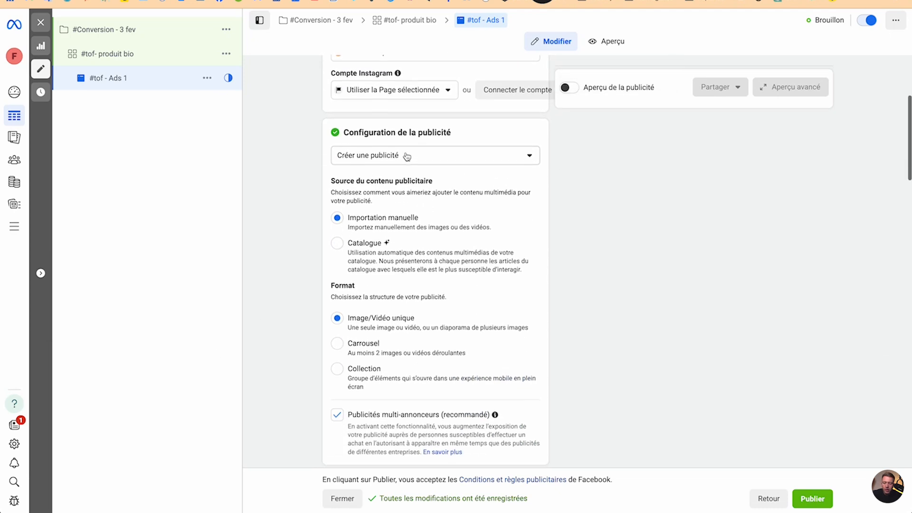
scroll(407, 156, down, 1)
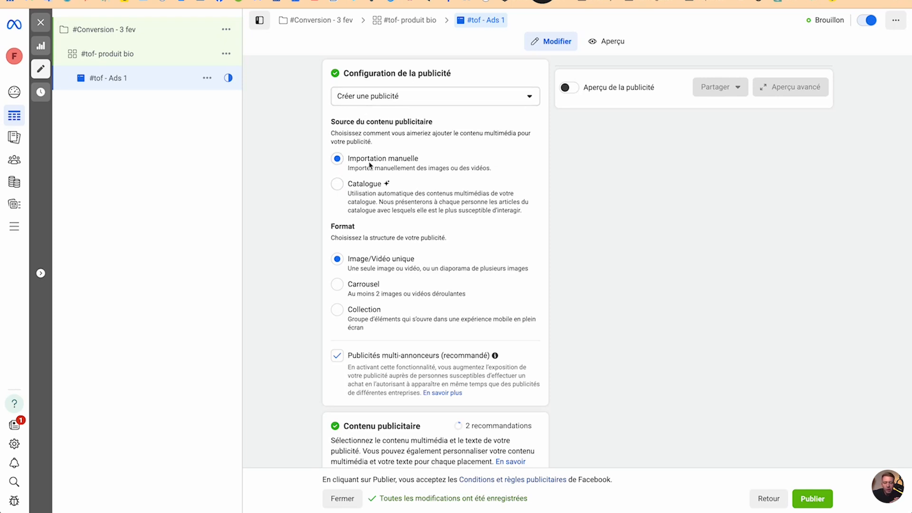
scroll(340, 256, down, 1)
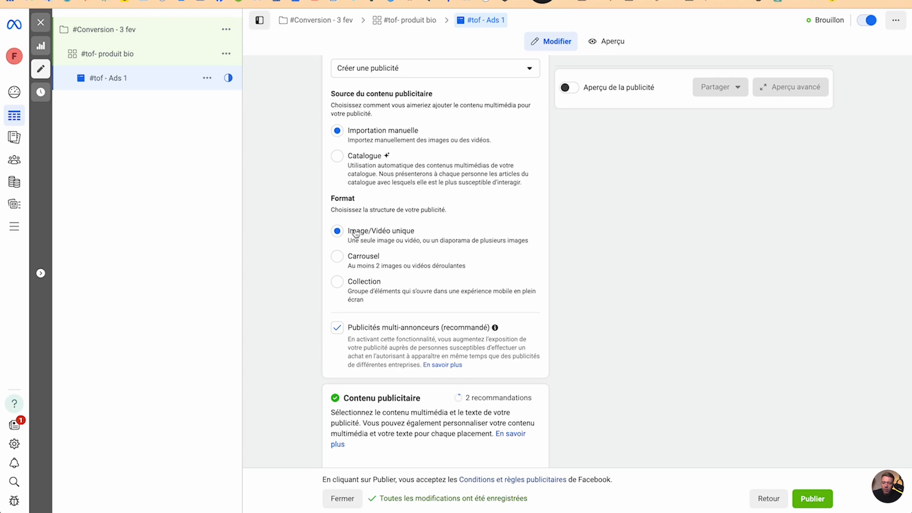
click(338, 258)
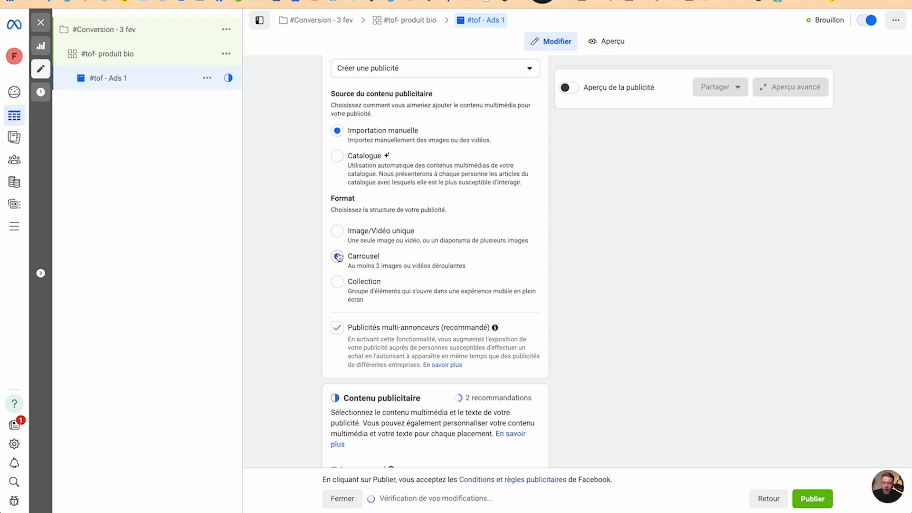
scroll(383, 389, down, 2)
scroll(382, 389, down, 4)
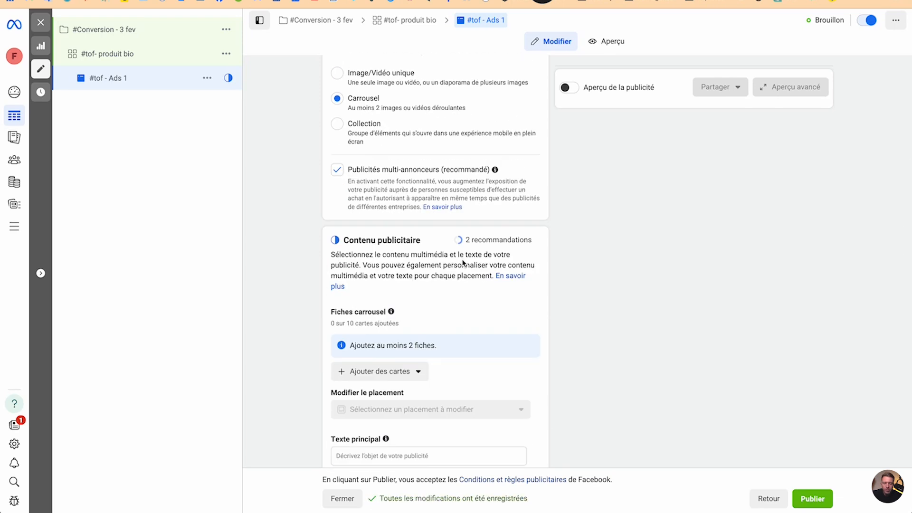
scroll(366, 127, up, 2)
click(338, 117)
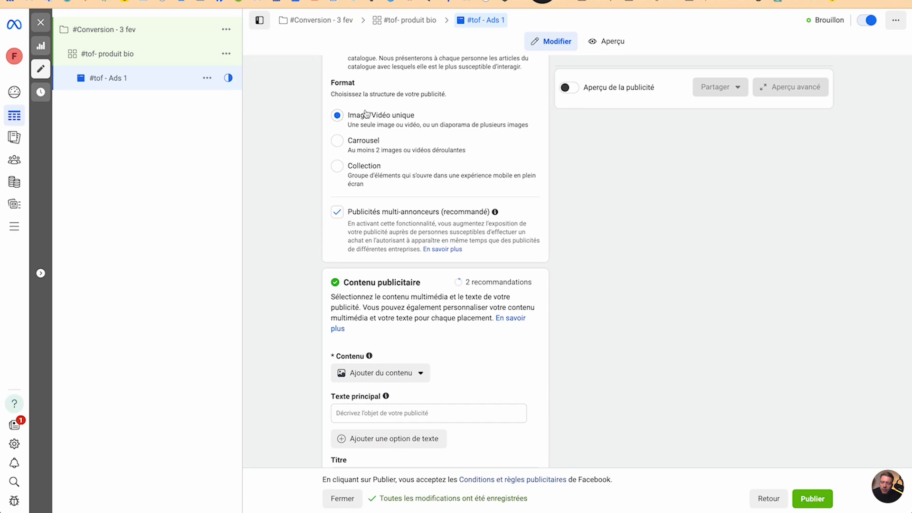
Start adding an image as the ad's content
scroll(441, 387, down, 3)
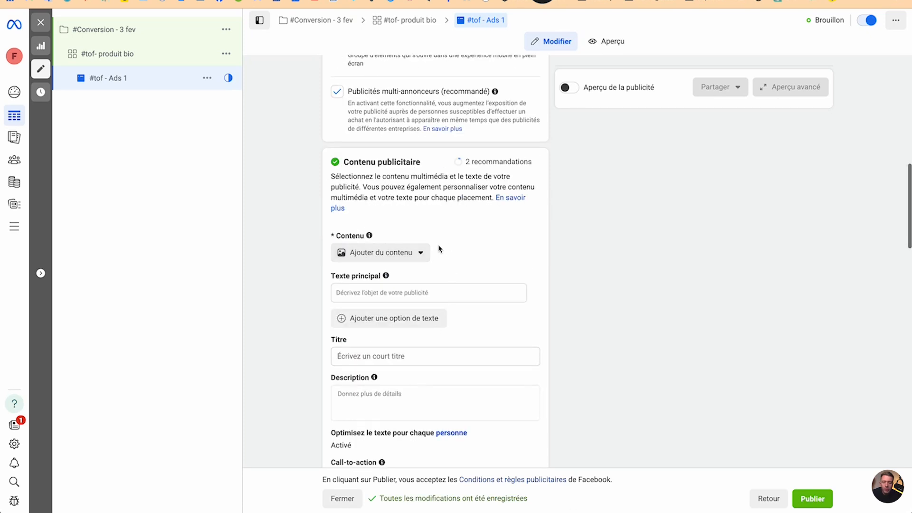
click(403, 256)
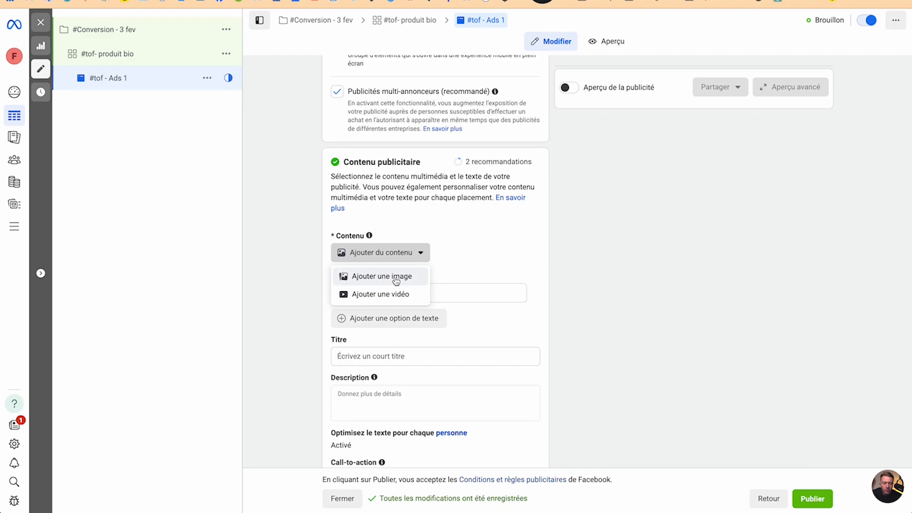
click(396, 279)
Switch to Finder, extract the two Natural soap zip archives in Téléchargements and return to the media selection
mouse_move(12, 139)
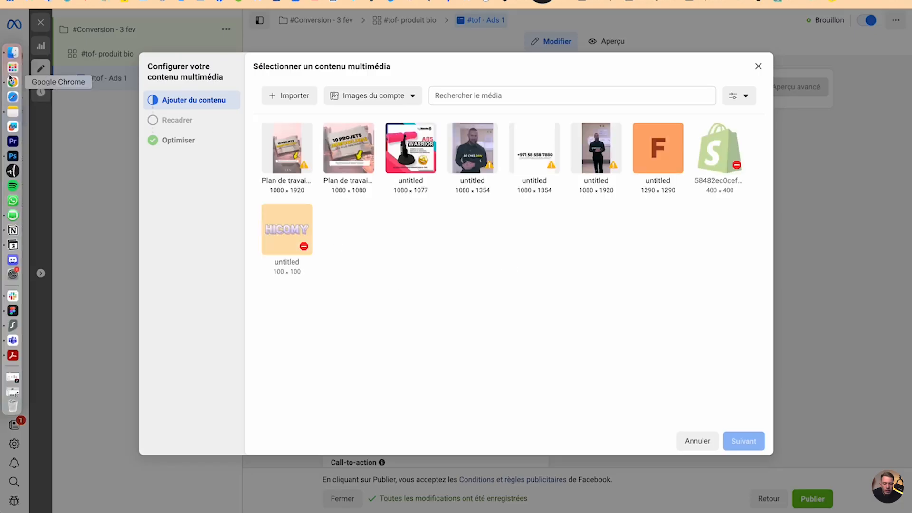
click(13, 53)
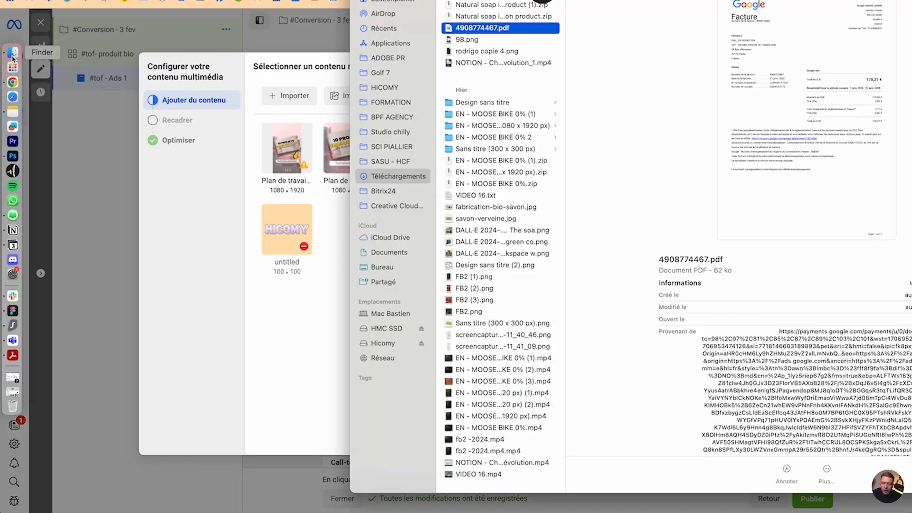
click(486, 7)
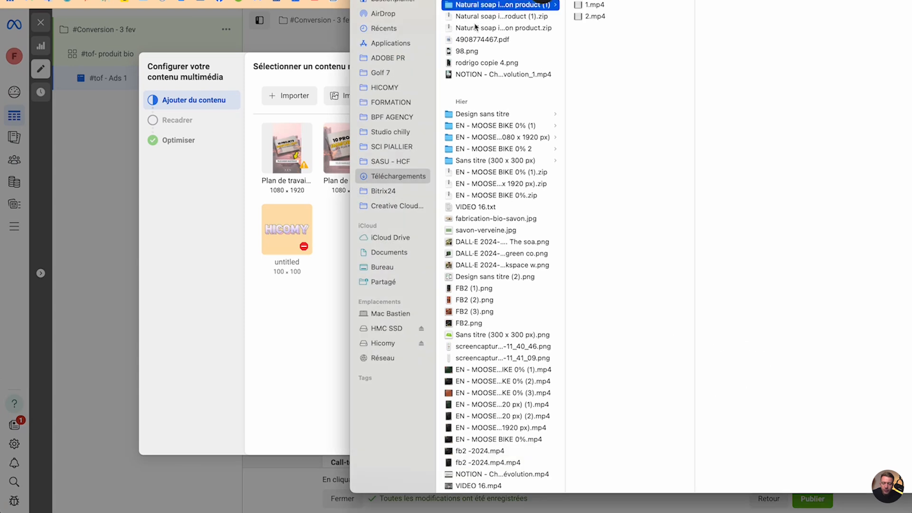
double_click(475, 26)
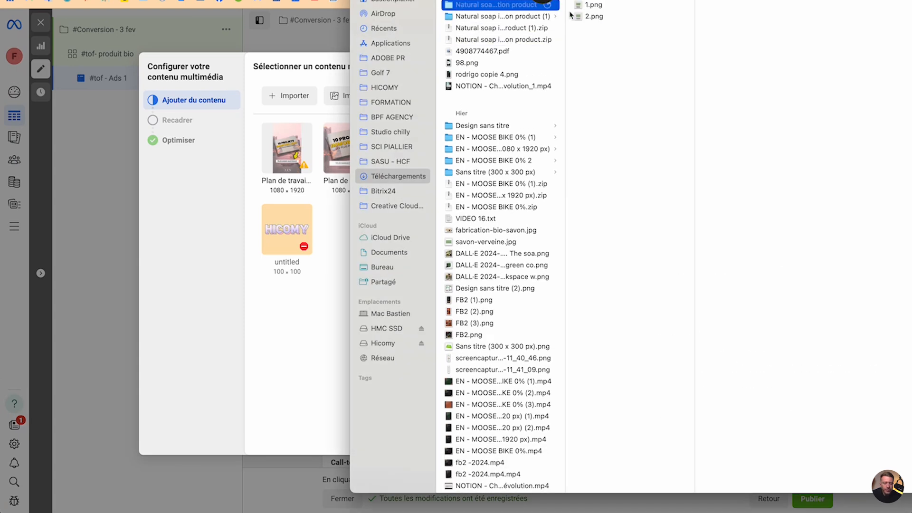
click(336, 237)
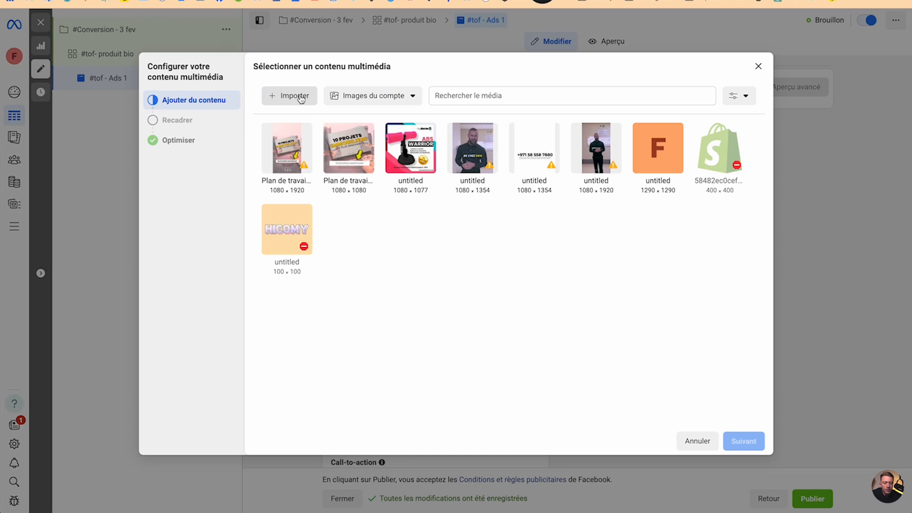
Import 1.png and 2.png from the extracted Natural soap folder into the ad account's images
click(299, 97)
click(357, 120)
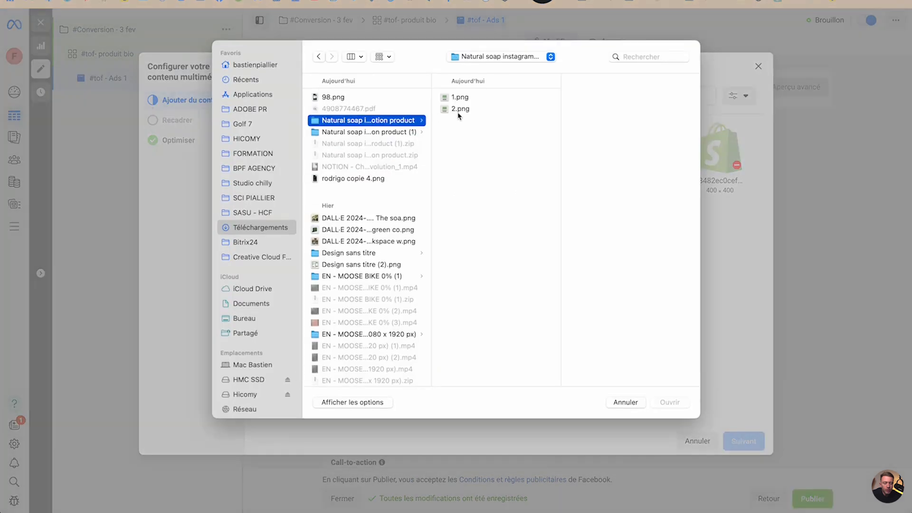
click(474, 98)
drag(467, 127, 468, 98)
click(670, 402)
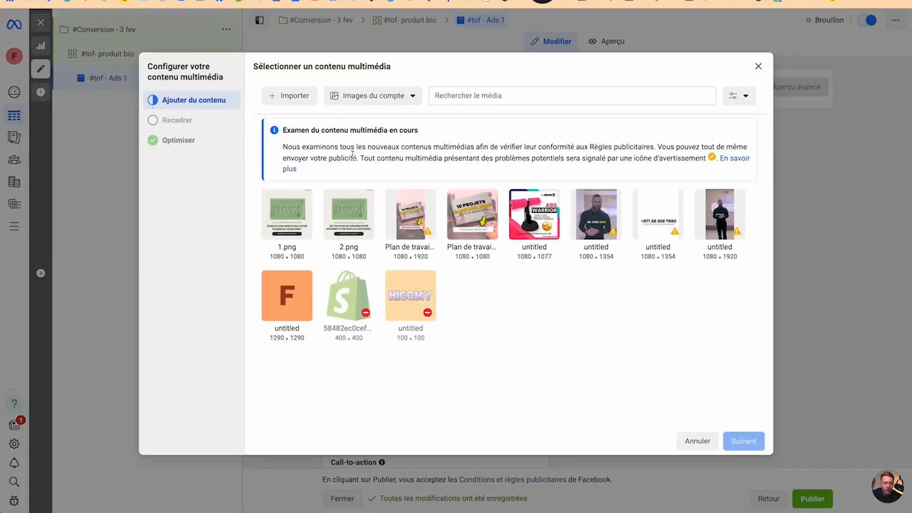
Use 1.png as the ad image, choose the original format for Stories and Reels, and accept the proposed optimisations
click(274, 230)
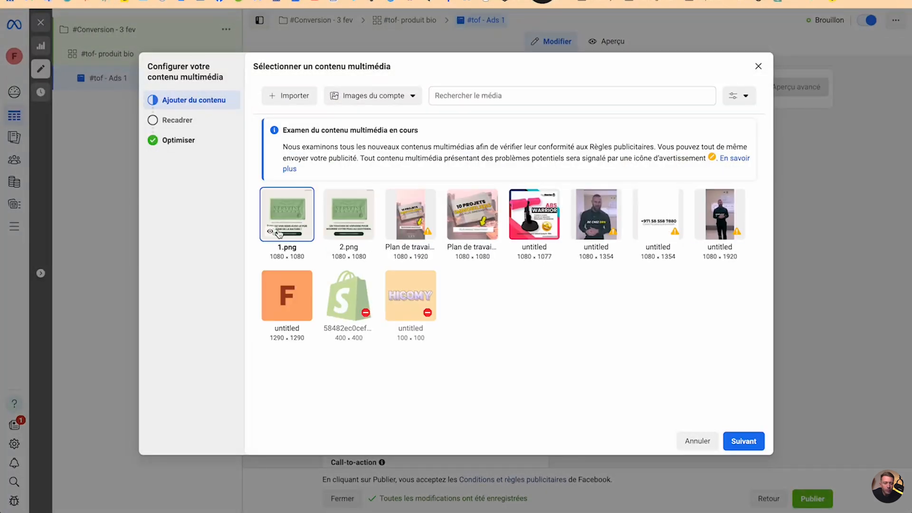
click(757, 443)
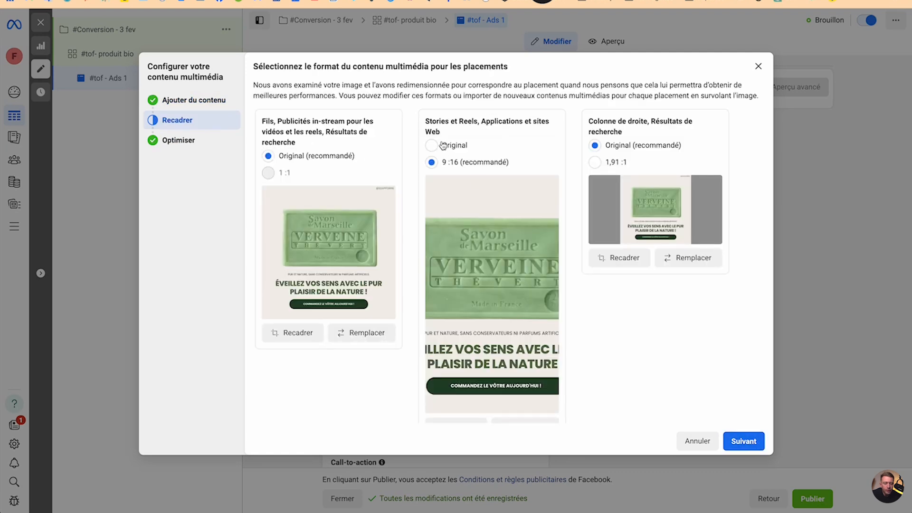
click(432, 145)
click(751, 438)
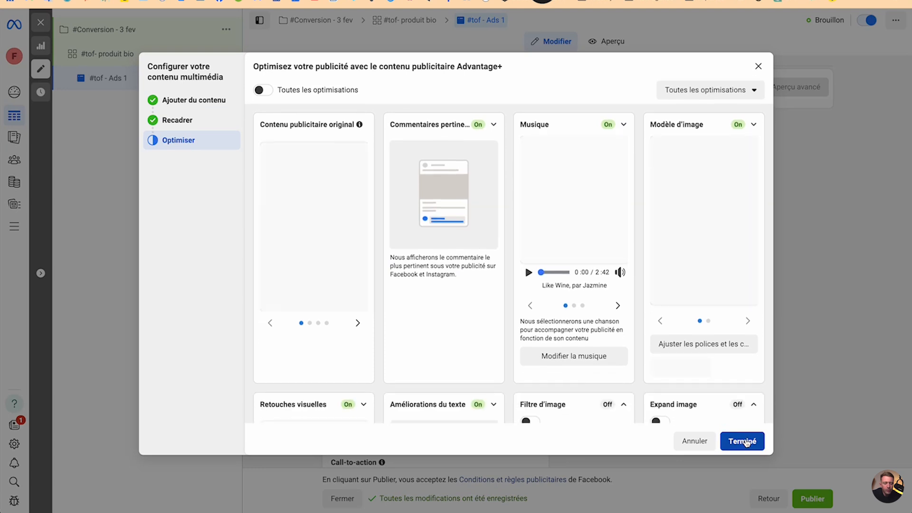
click(745, 442)
drag(742, 442, 443, 263)
Open the Stories and Reels placements of the ad image for editing, check their media options and close them
click(357, 302)
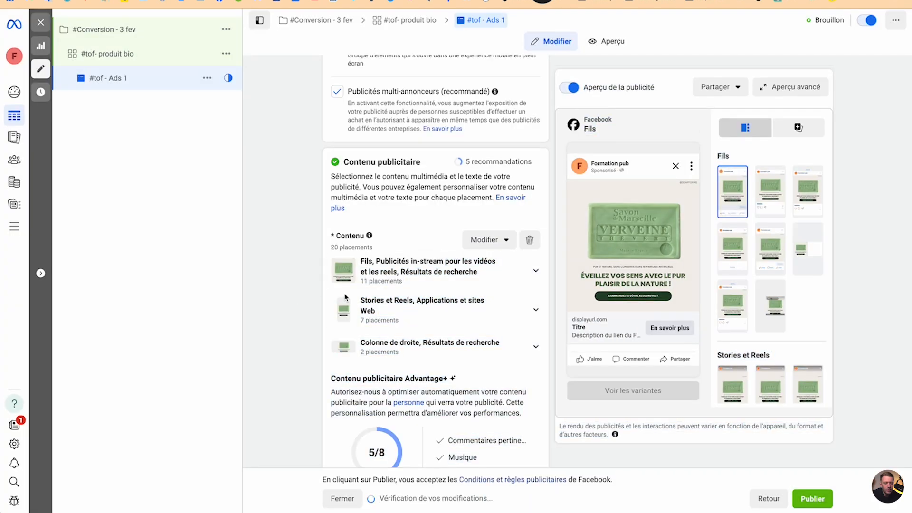
click(514, 309)
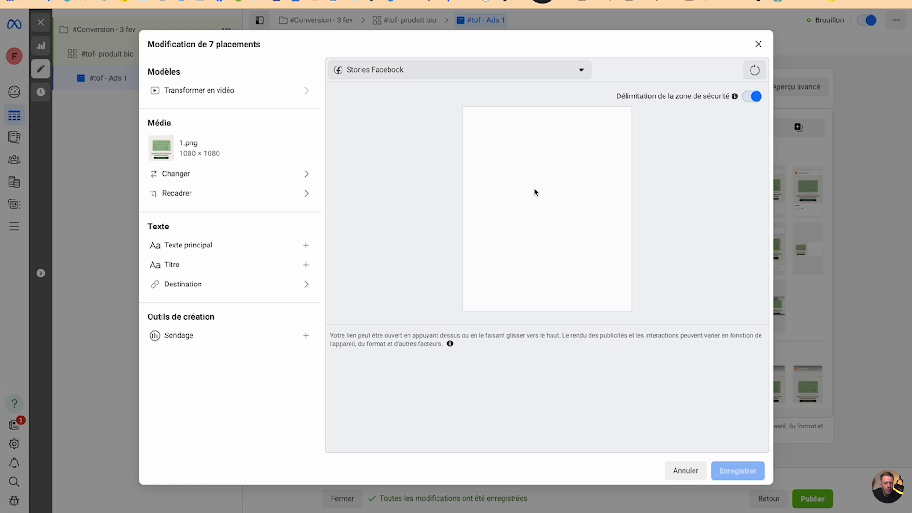
click(758, 44)
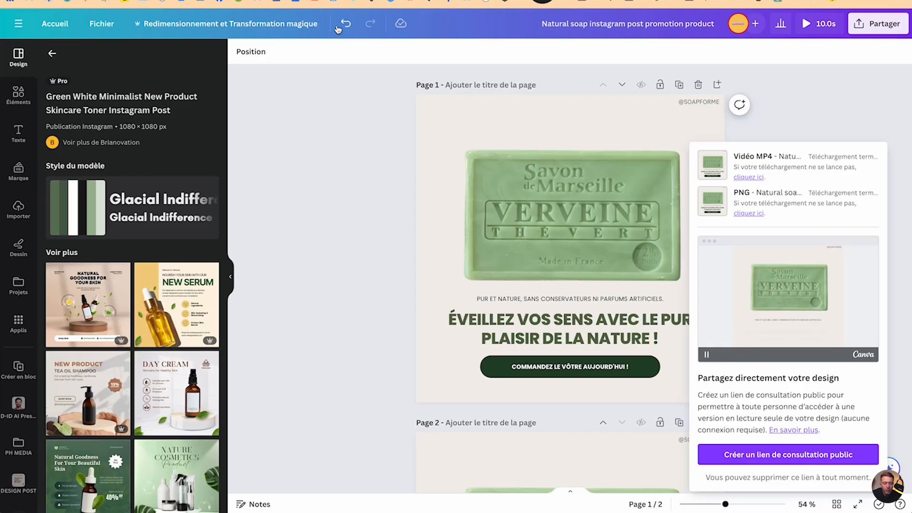
Switch to Canva and choose a custom resize dimension of 1080 × 1920 px for the soap design
click(179, 25)
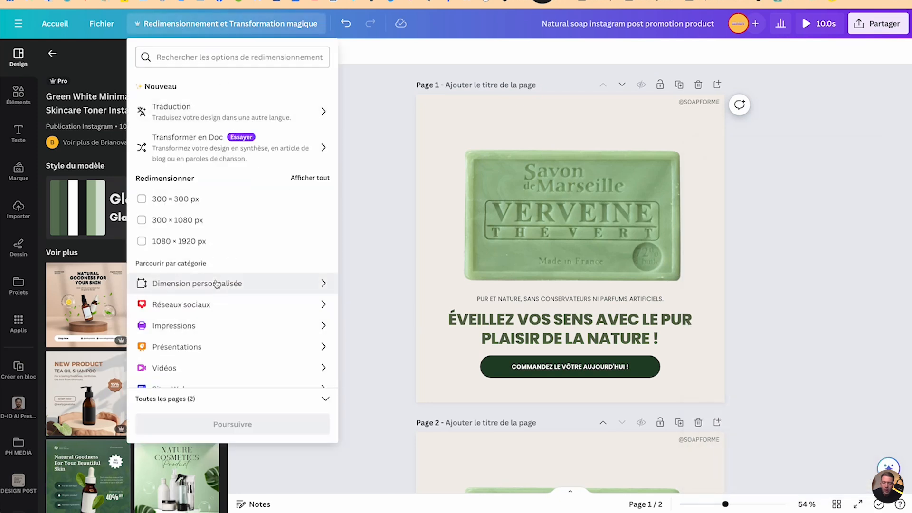
click(213, 284)
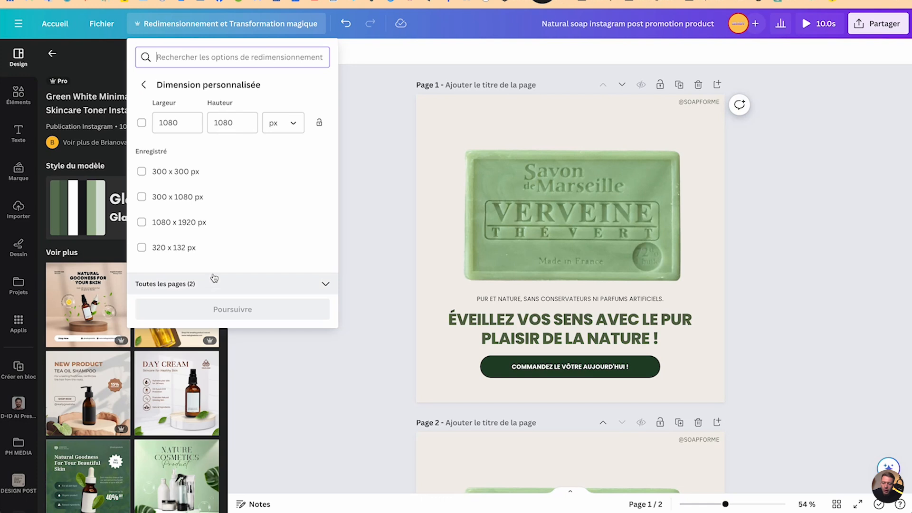
click(233, 122)
key(ctrl+a)
text(1920)
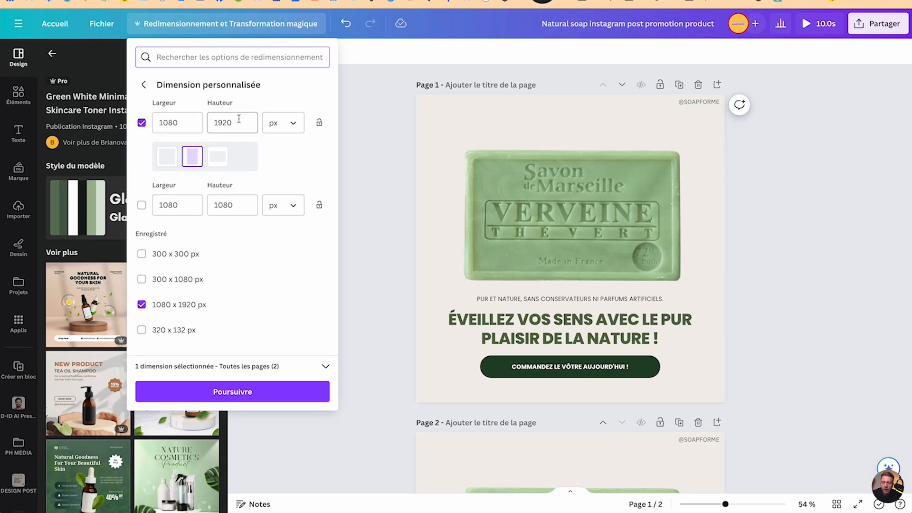
Create a resized copy of the design with all pages included and open the copy
click(309, 367)
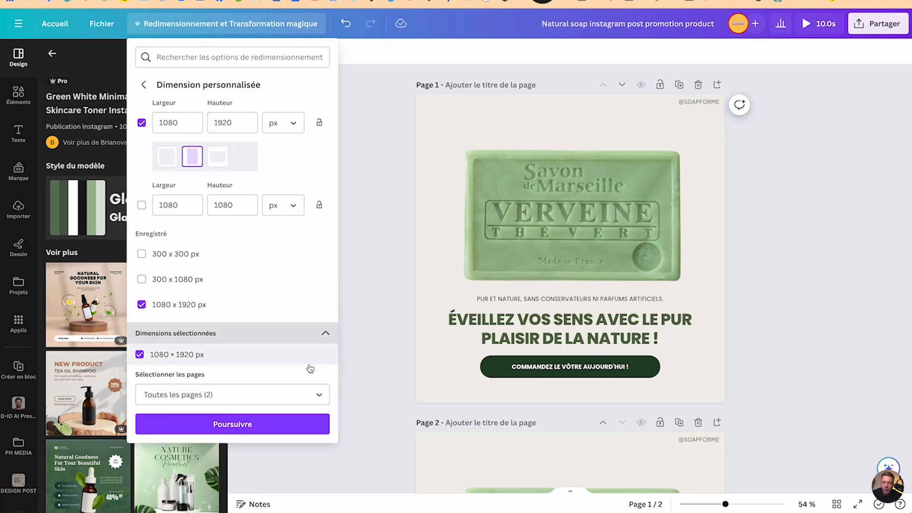
click(203, 396)
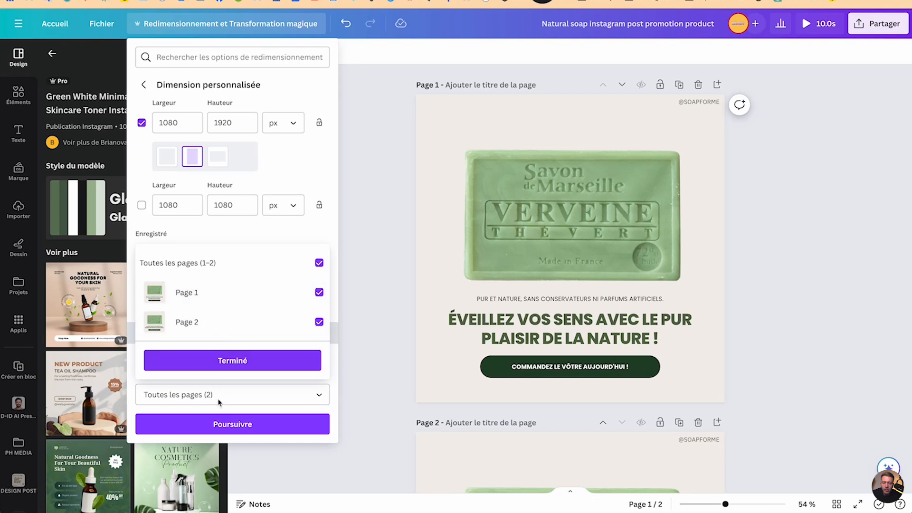
click(219, 402)
click(234, 423)
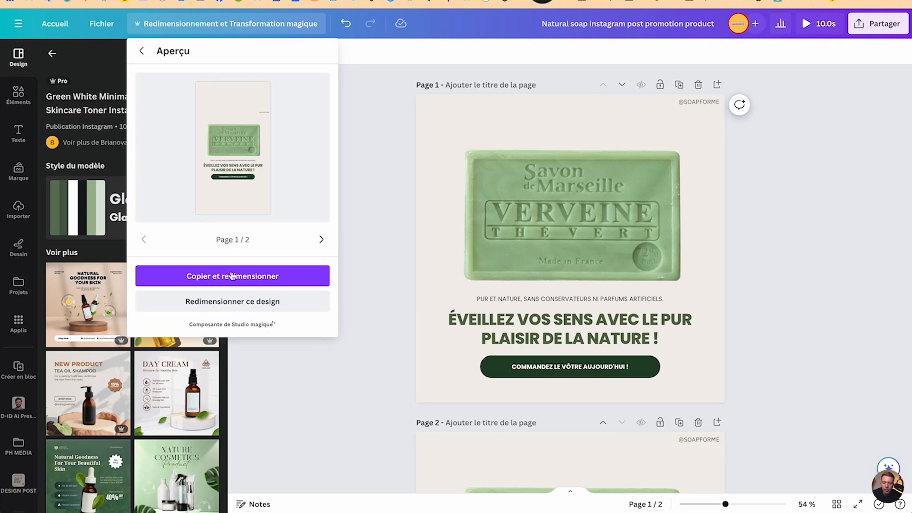
click(232, 276)
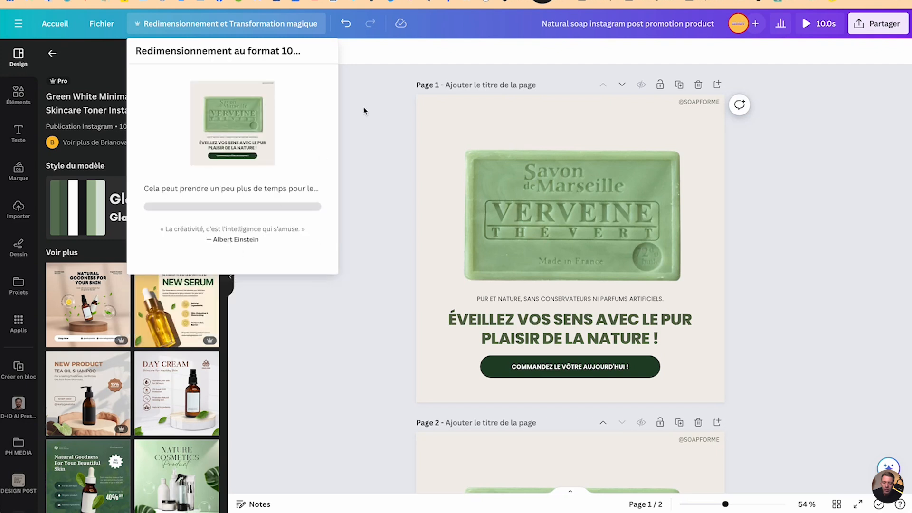
click(286, 134)
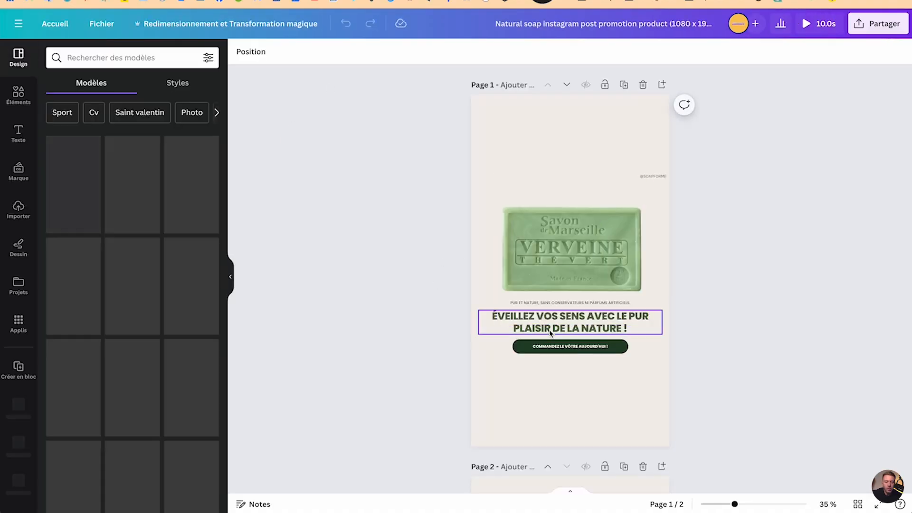
scroll(550, 350, down, 3)
scroll(567, 180, down, 5)
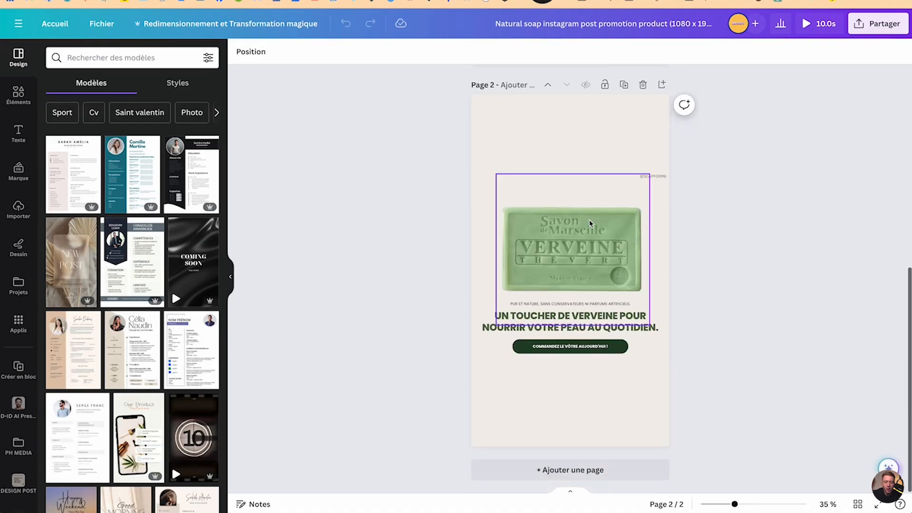
click(656, 176)
drag(657, 176, 571, 361)
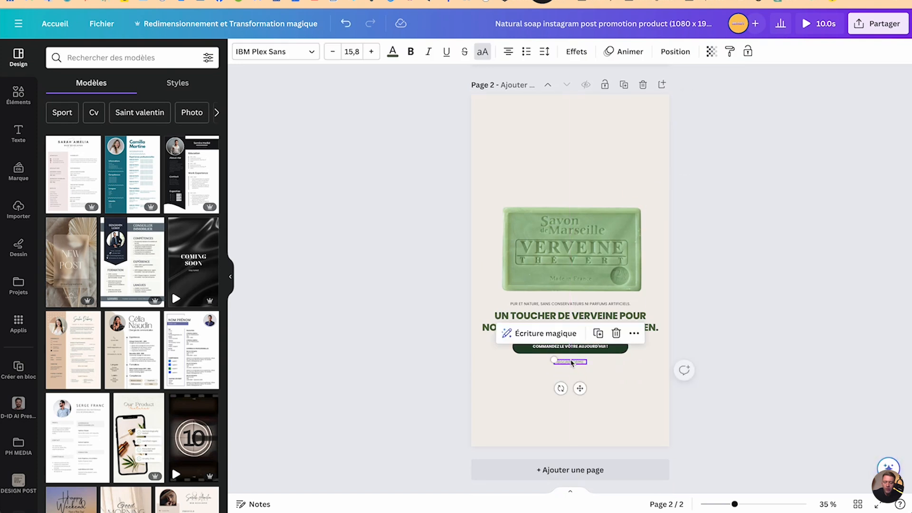
Enlarge the soap image on page 2 until it nearly fills the page width, and shift it slightly down
click(553, 266)
drag(498, 173, 481, 159)
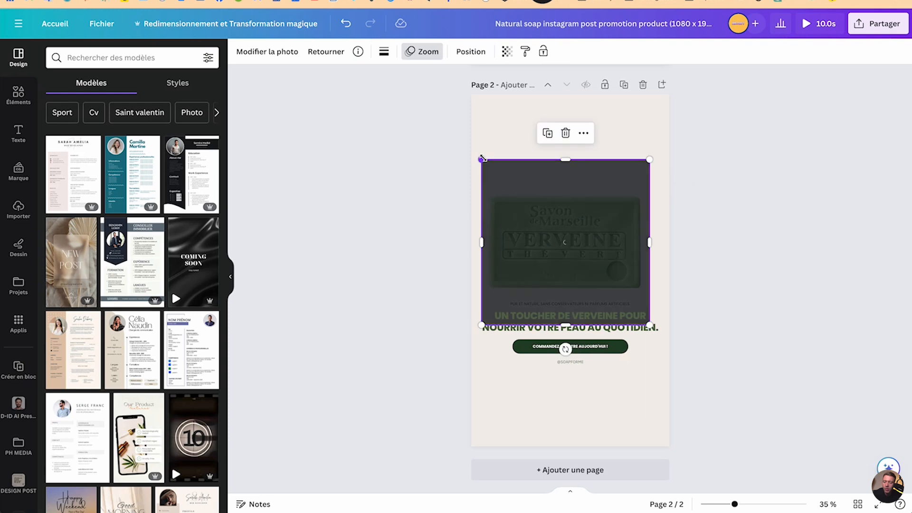
drag(650, 159, 659, 149)
drag(608, 243, 608, 250)
click(766, 246)
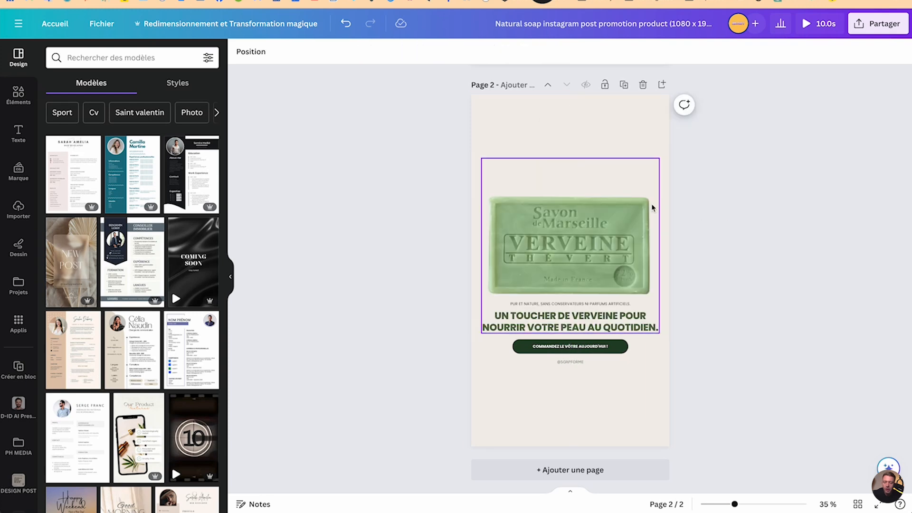
Undo the last size and position changes made to the soap image on page 2
scroll(587, 345, up, 3)
scroll(587, 346, up, 2)
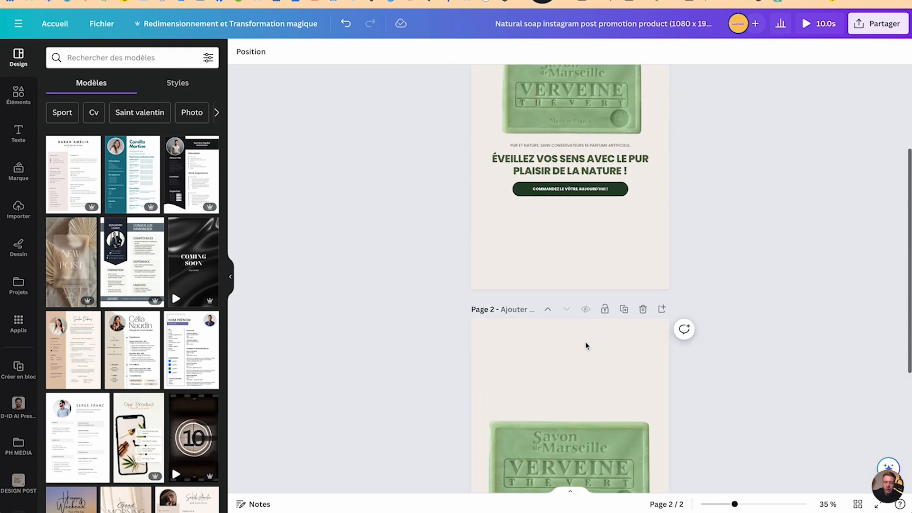
key(ctrl+z)
key(ctrl+z)
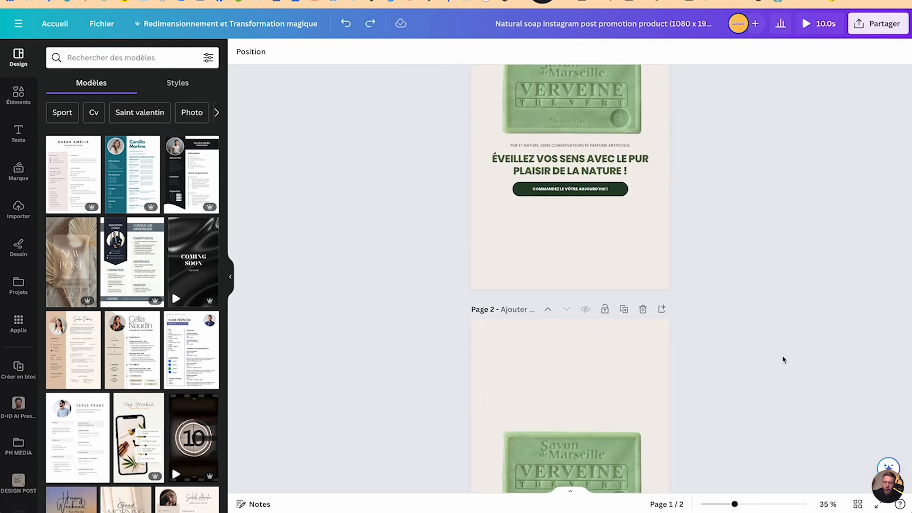
scroll(771, 326, down, 5)
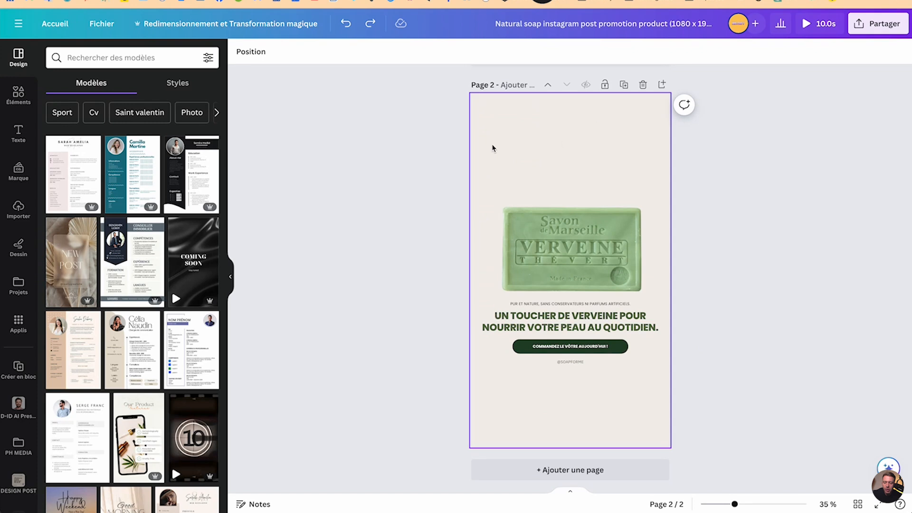
scroll(546, 158, up, 3)
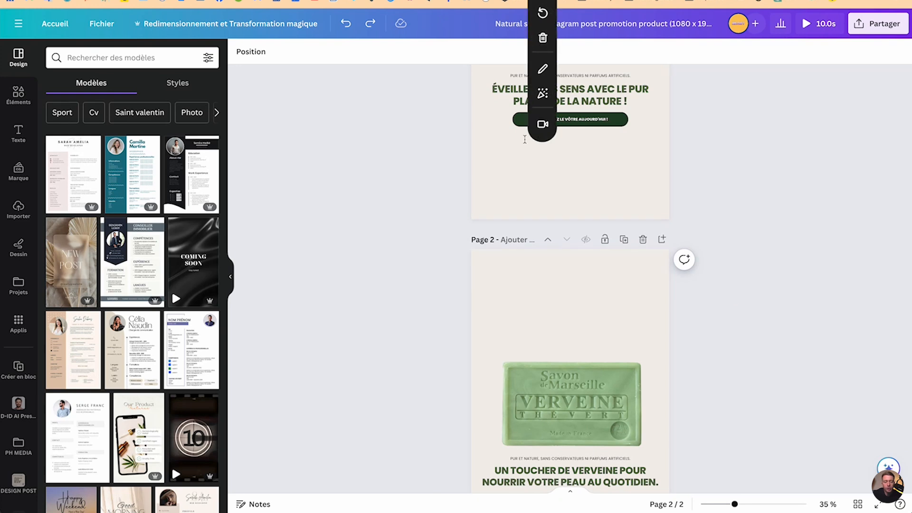
scroll(507, 175, down, 3)
scroll(507, 176, up, 1)
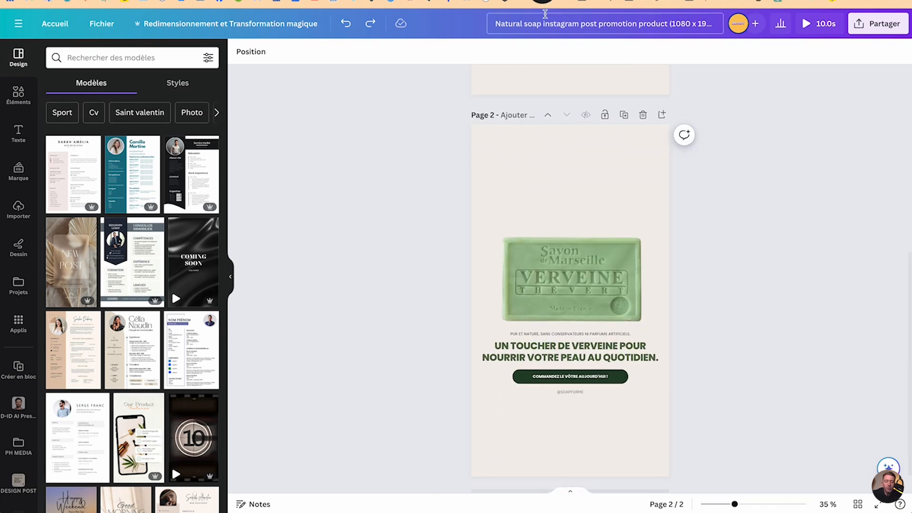
mouse_move(542, 2)
click(543, 66)
drag(461, 174, 680, 174)
mouse_move(465, 407)
mouse_down()
mouse_move(588, 410)
mouse_move(648, 394)
mouse_move(685, 359)
mouse_up()
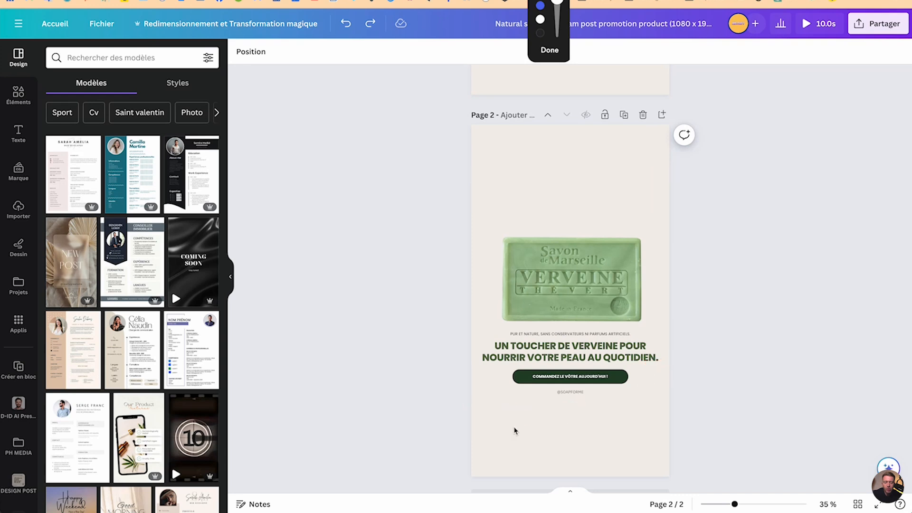
mouse_move(474, 431)
mouse_down()
mouse_move(571, 426)
mouse_move(510, 428)
mouse_move(583, 440)
mouse_move(584, 449)
mouse_up()
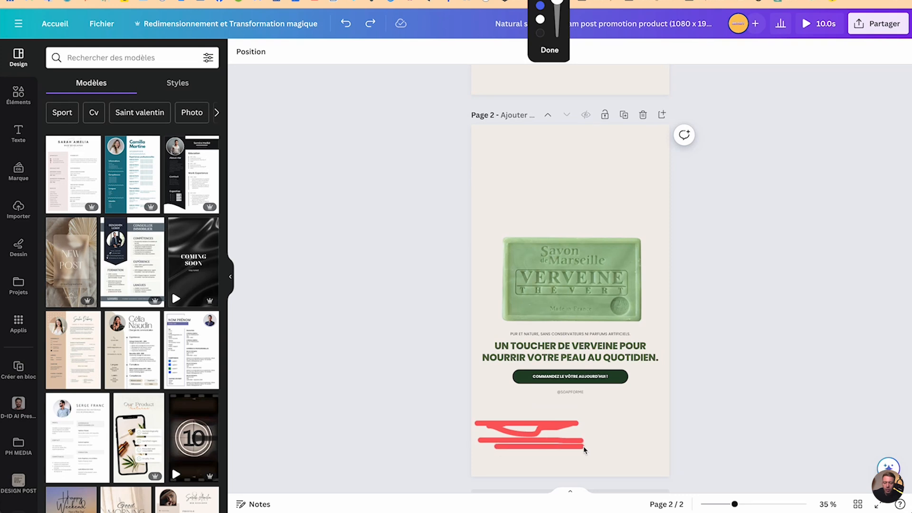
drag(508, 459, 560, 459)
mouse_move(470, 470)
mouse_down()
mouse_move(465, 449)
mouse_move(673, 449)
mouse_move(665, 483)
mouse_up()
drag(573, 469, 610, 468)
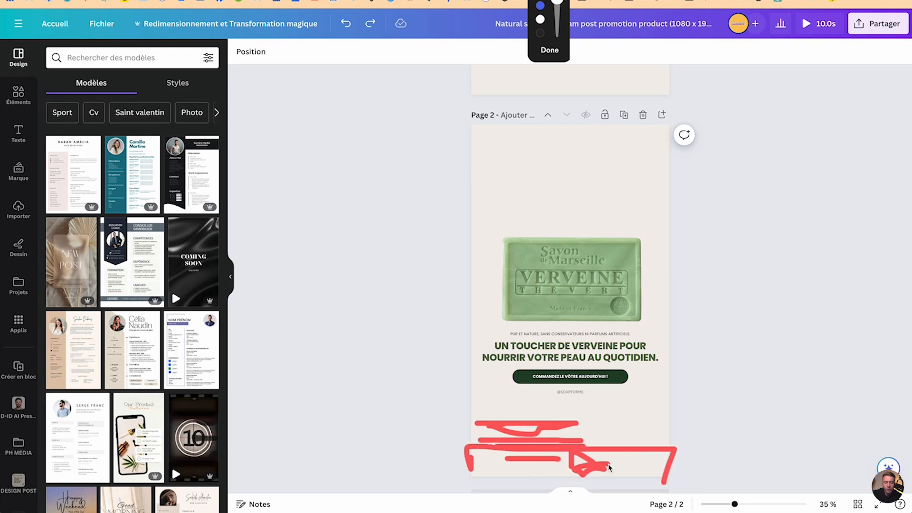
mouse_move(470, 157)
mouse_down()
mouse_move(531, 158)
mouse_move(553, 114)
mouse_up()
drag(494, 122, 495, 114)
mouse_move(508, 129)
mouse_down()
mouse_move(551, 128)
mouse_move(570, 147)
mouse_move(674, 137)
mouse_up()
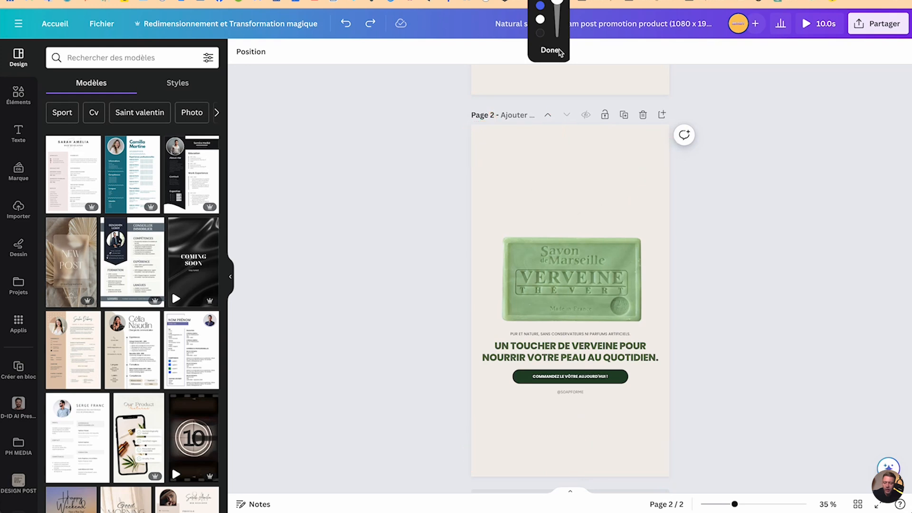
click(552, 54)
Download all pages of the design as PNG files at 1080 × 1920 px
click(878, 23)
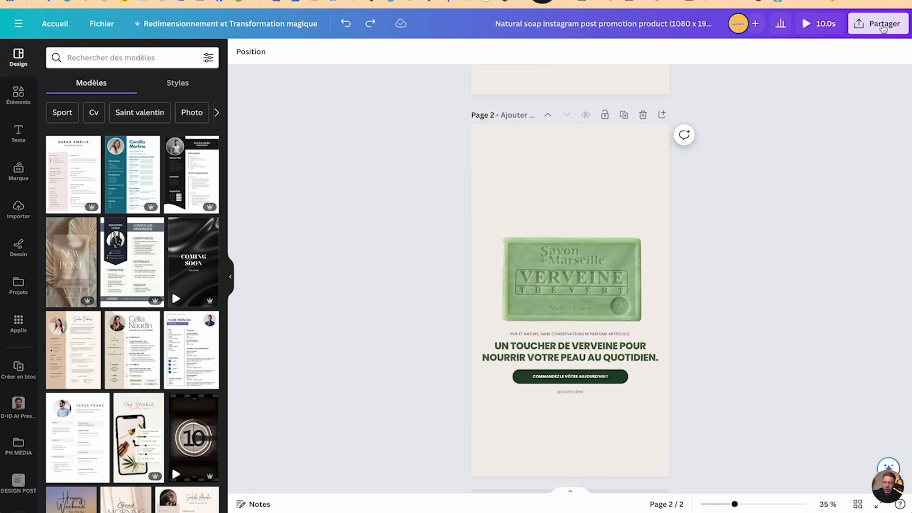
click(717, 289)
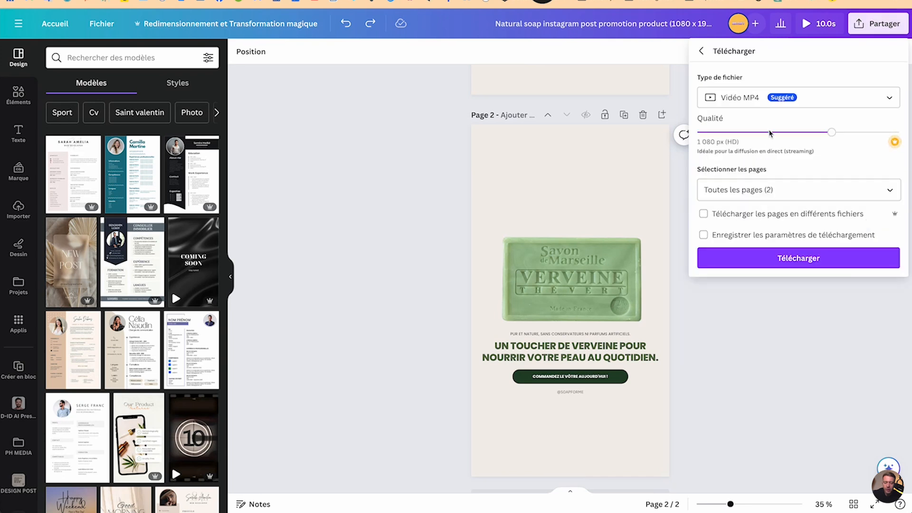
click(769, 97)
click(724, 157)
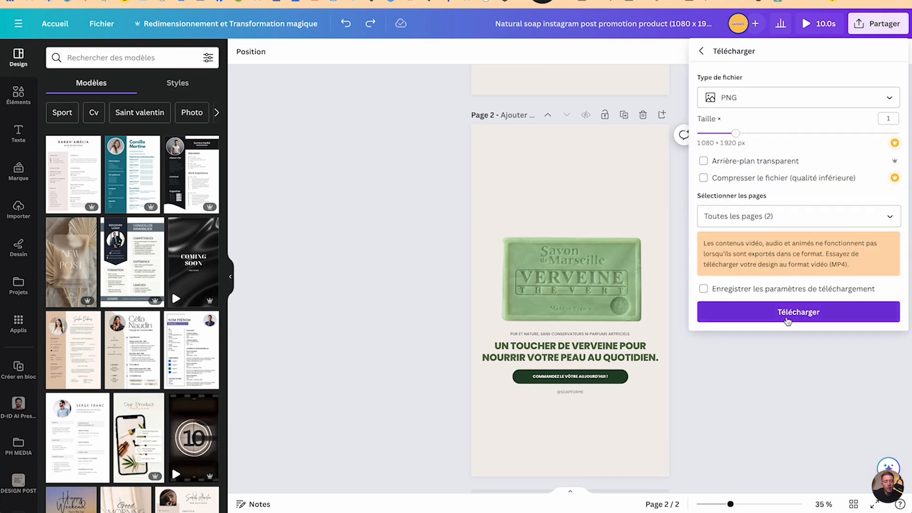
click(788, 317)
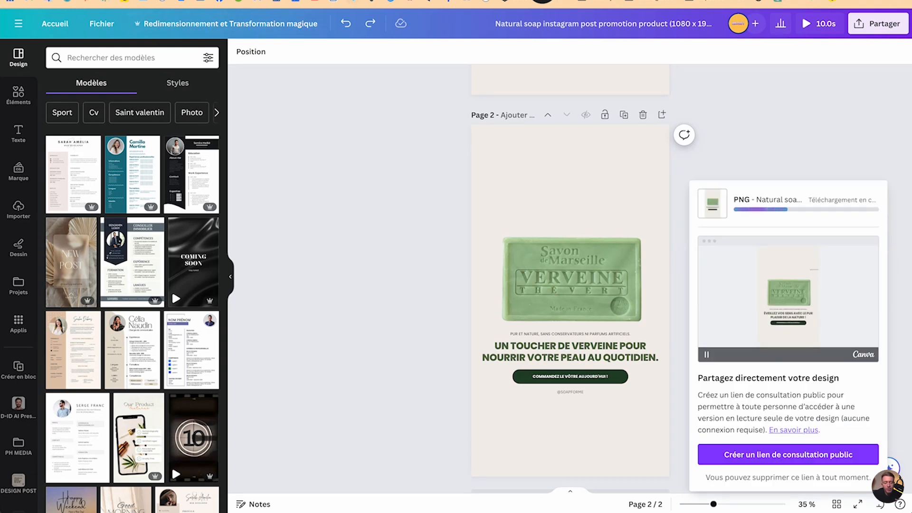
Extract the downloaded 1080 x 1920 px zip archive in the Downloads folder and check 2.png and 1.png in the extracted folder
click(12, 53)
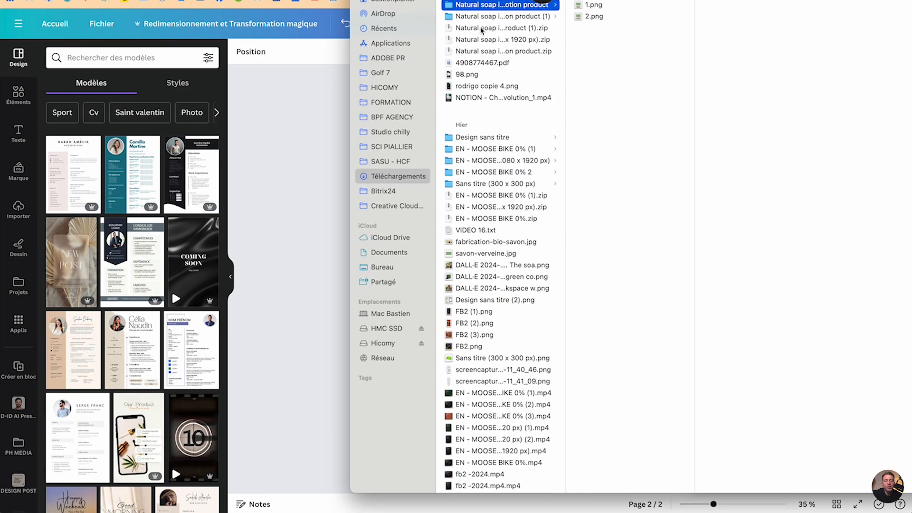
click(479, 42)
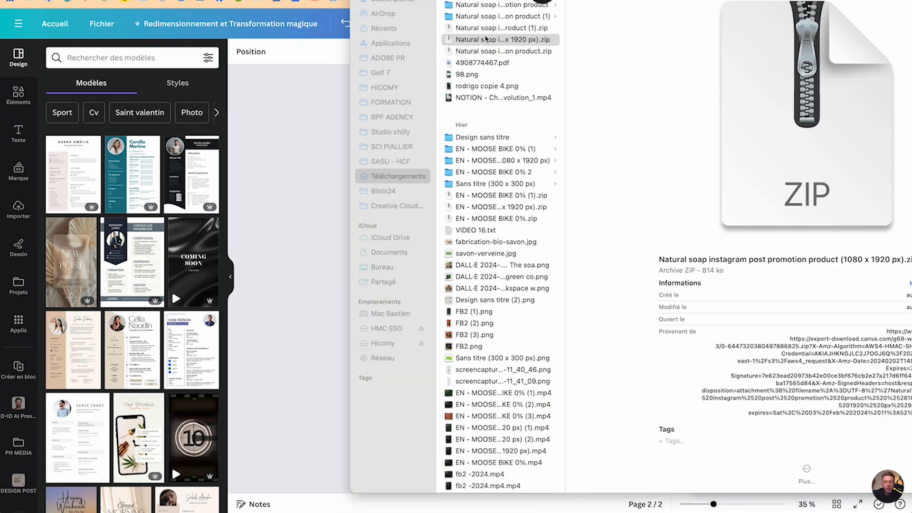
double_click(480, 39)
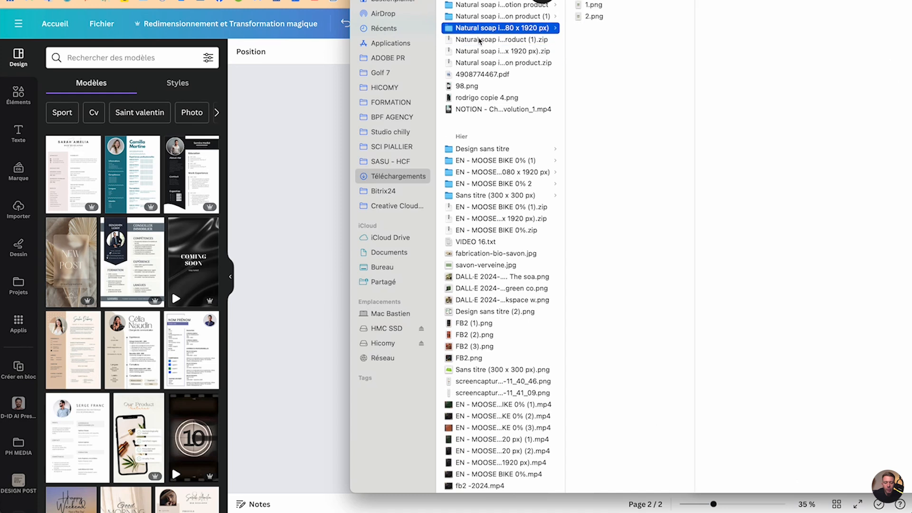
click(610, 17)
click(610, 5)
Switch to Meta Ads Manager, replace the Stories and Reels placements' image with 1.png uploaded from the 1080 x 1920 px folder, and save
click(313, 147)
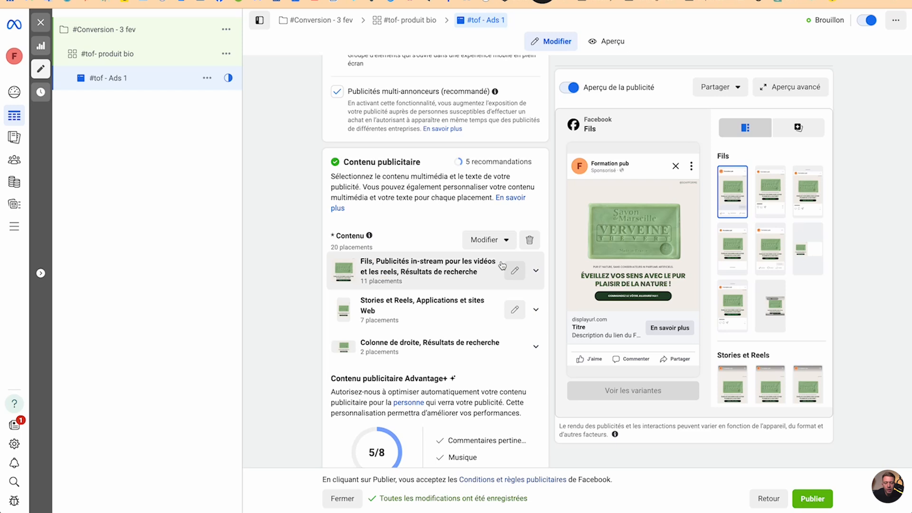
click(511, 312)
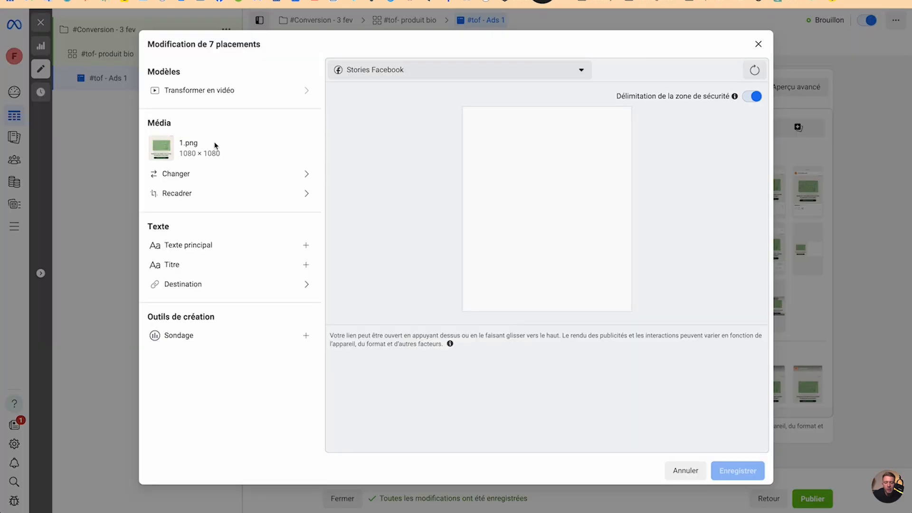
click(209, 175)
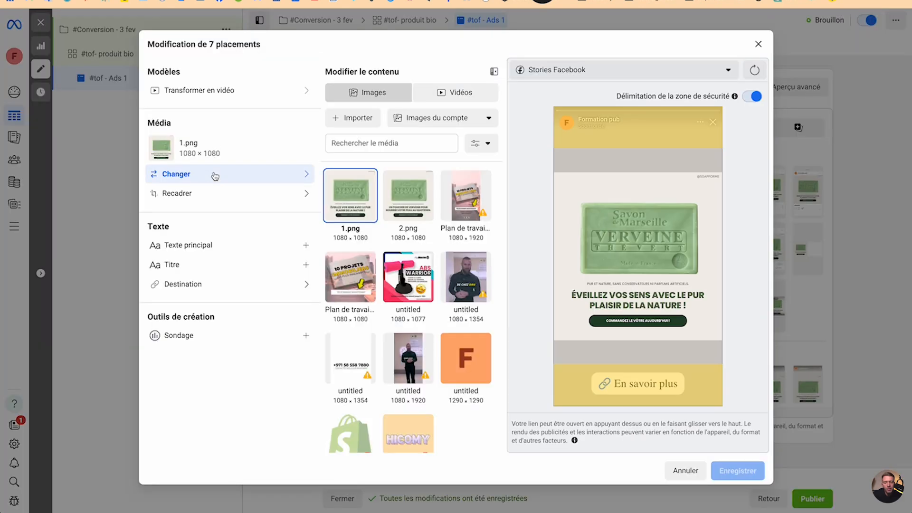
click(359, 121)
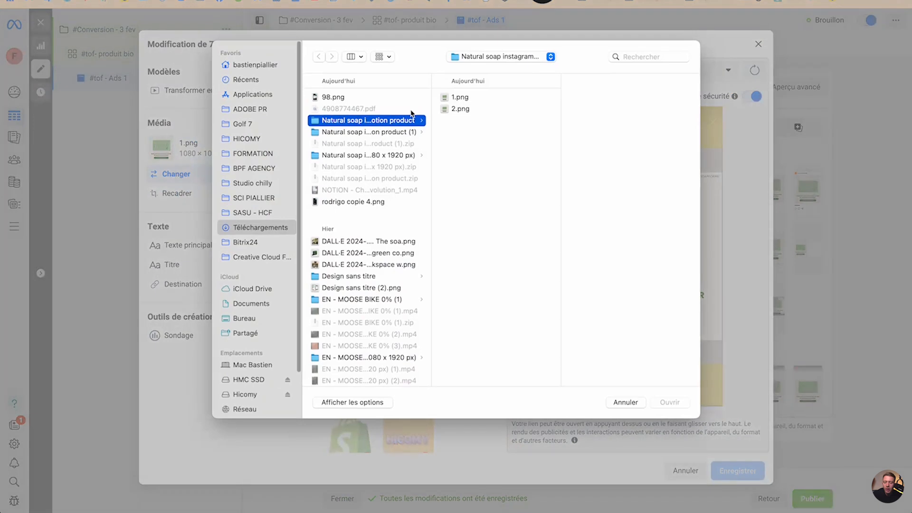
click(383, 155)
click(464, 97)
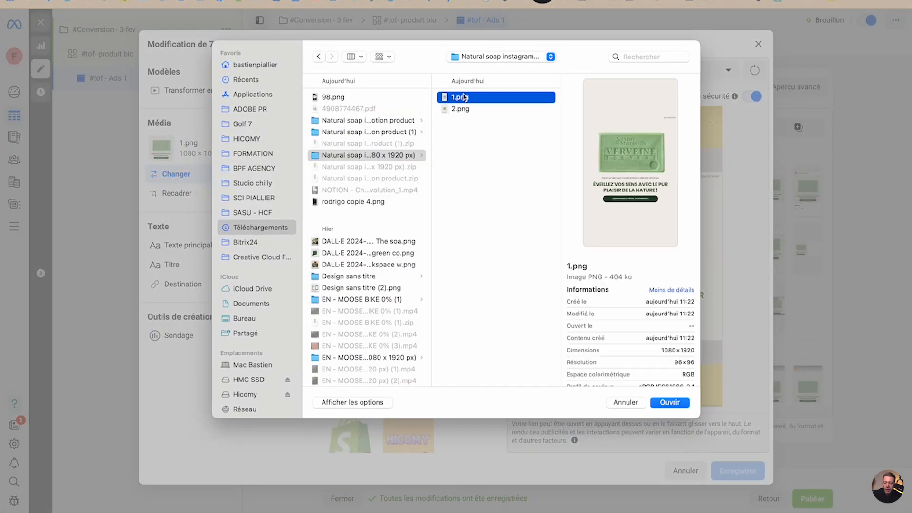
click(670, 402)
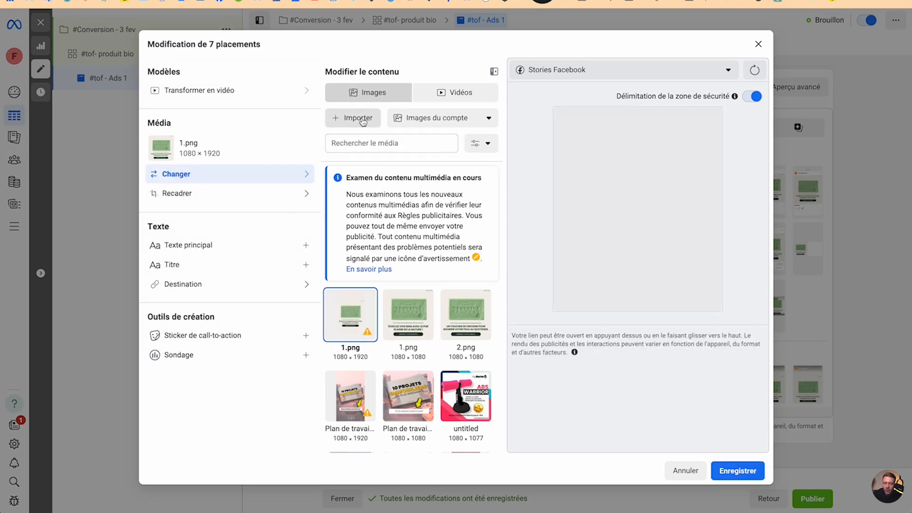
click(730, 470)
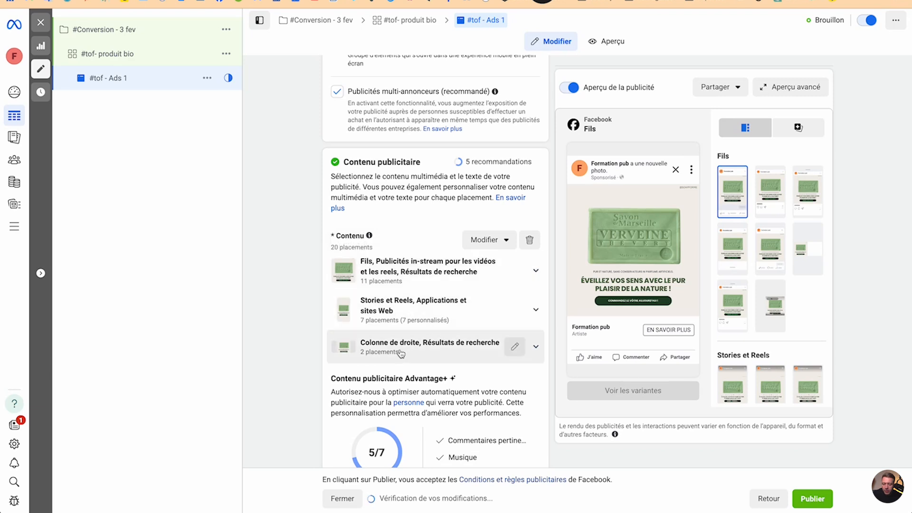
Switch to the Write For Me conversation in ChatGPT and start a new message
scroll(401, 353, down, 4)
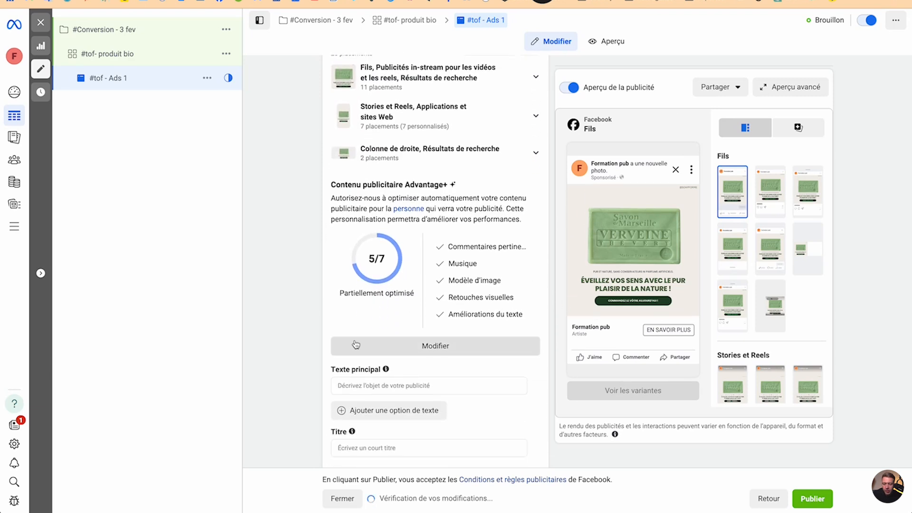
scroll(355, 345, down, 4)
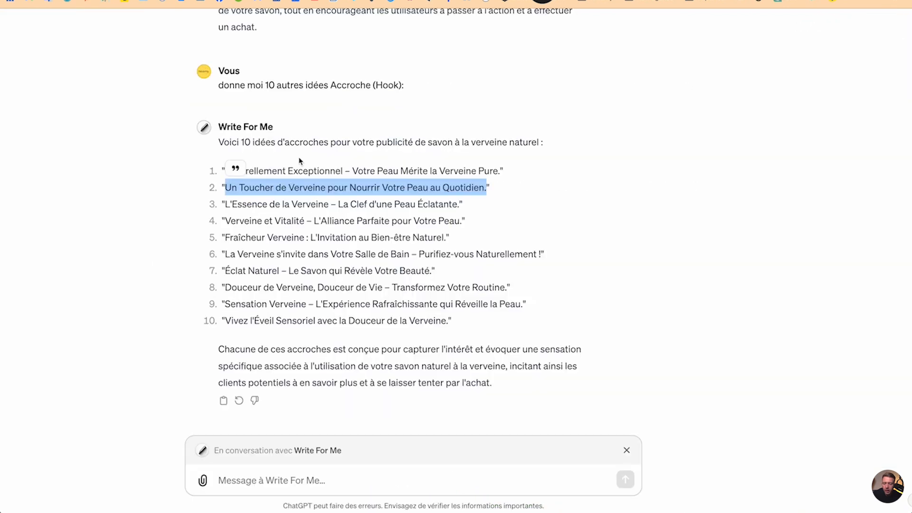
click(260, 485)
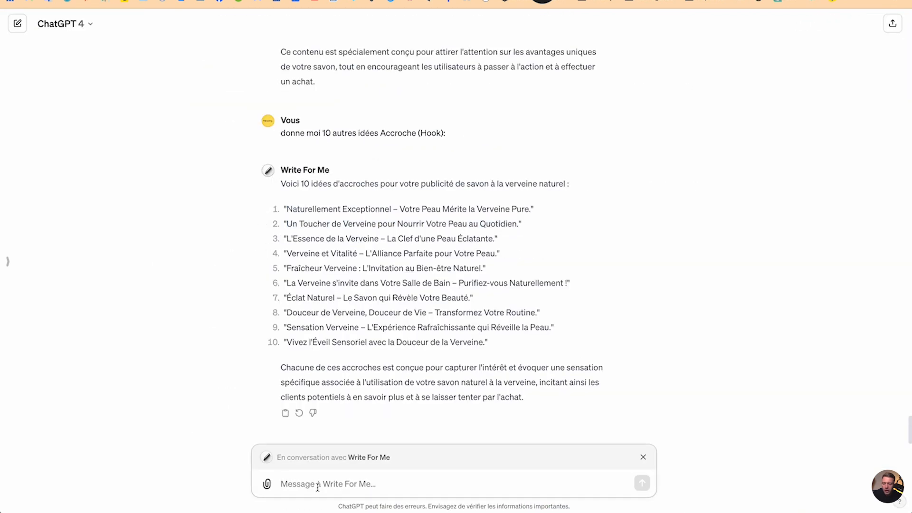
text(@cop)
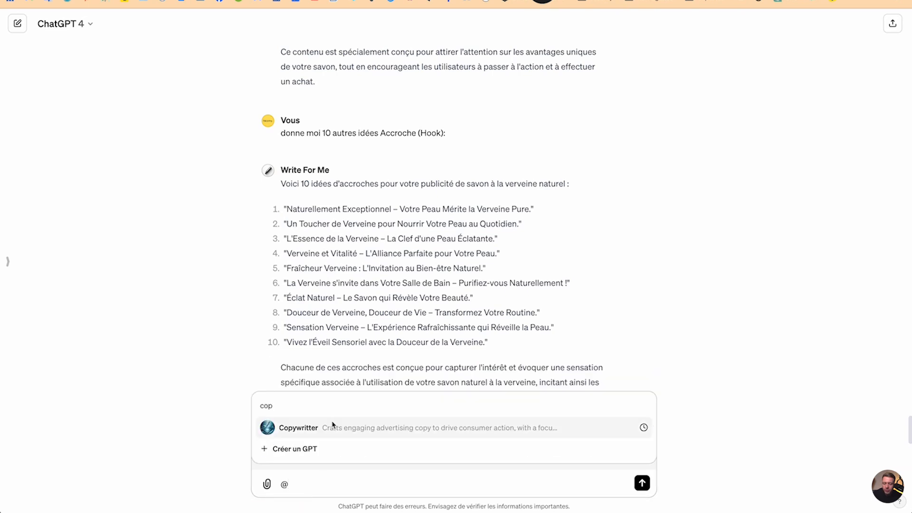
click(206, 466)
key(BackSpace)
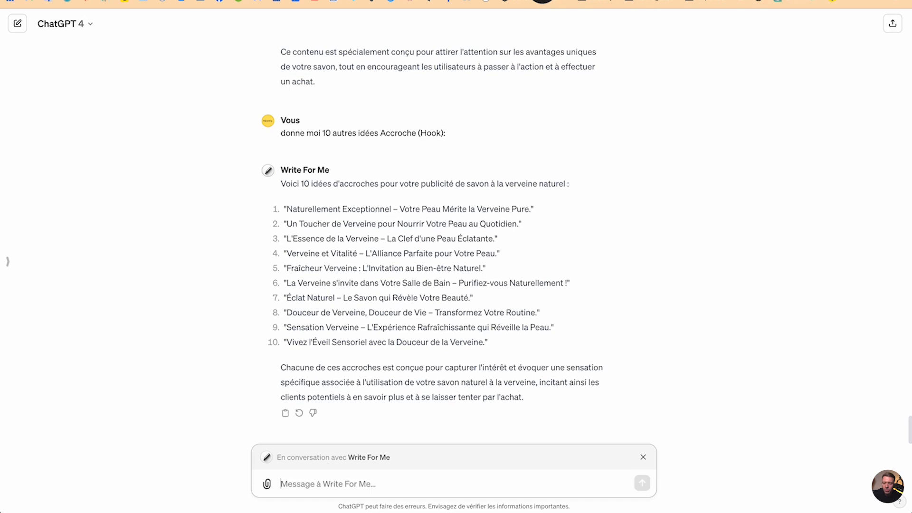
Ask Write For Me in French to create the Facebook ad's "texte principal", "titre" and "description" for "le savon de verveine", adding "Reprend les infos du chat"
text(c)
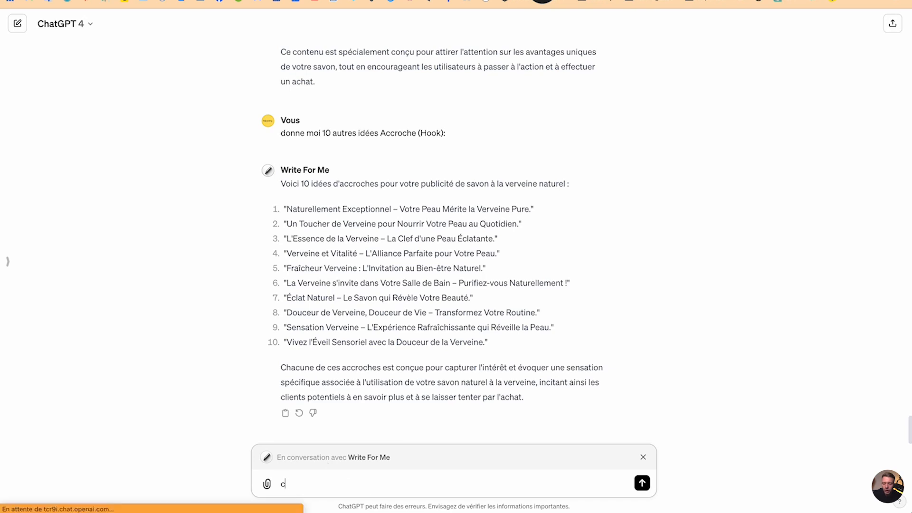
text(réer moi le texte pricipal , le titre et)
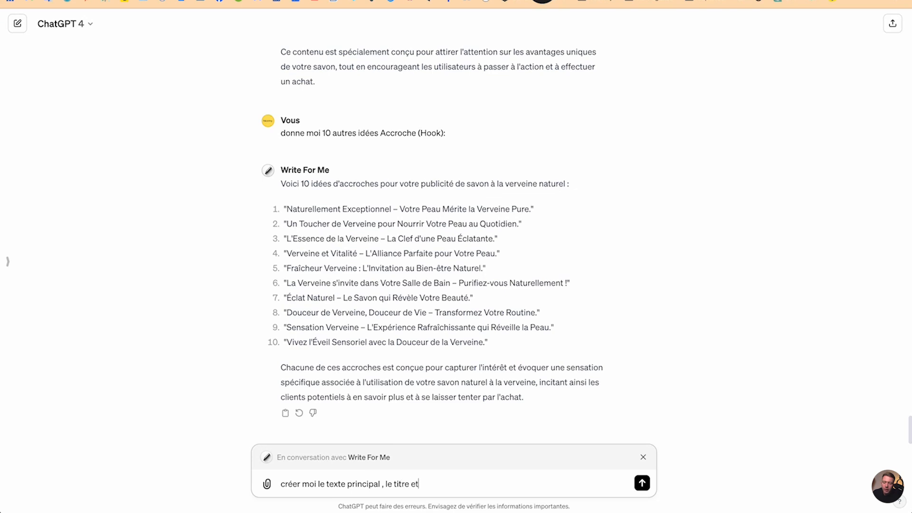
text(pour ma publici)
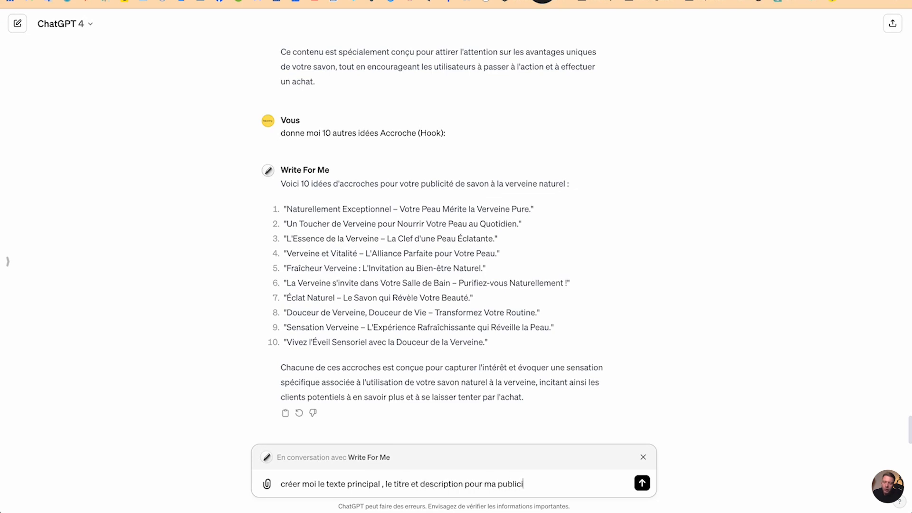
text(té facebook ads)
key(shift+Return)
text(Le produit est toujou)
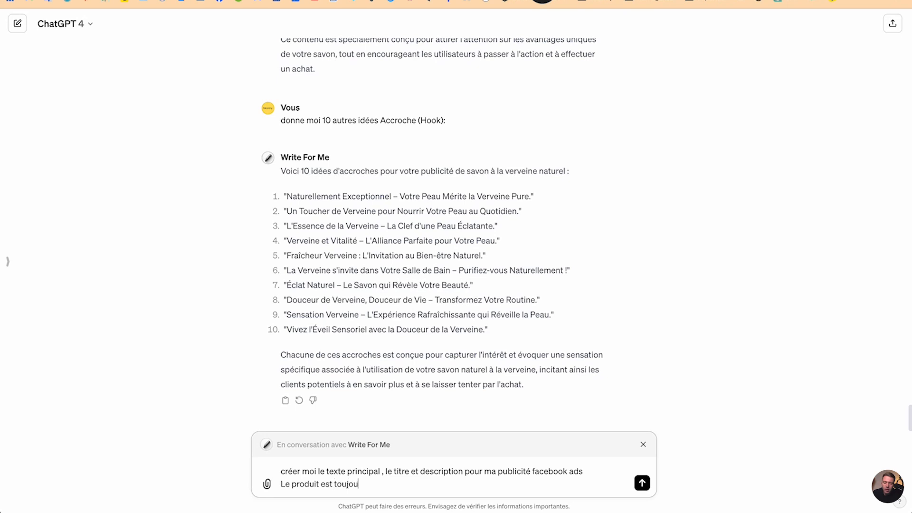
text(rs le savon de verveine .)
key(shift+Return)
text(Re)
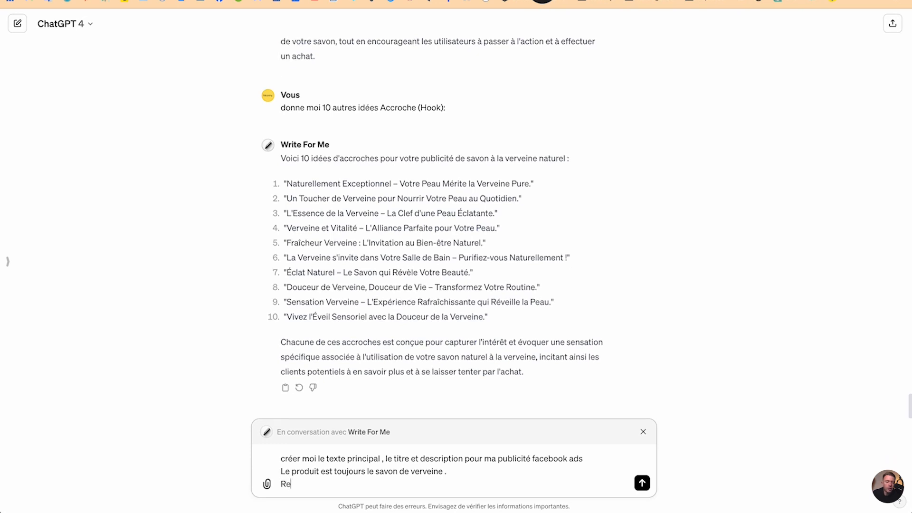
text(prend les infos du chat)
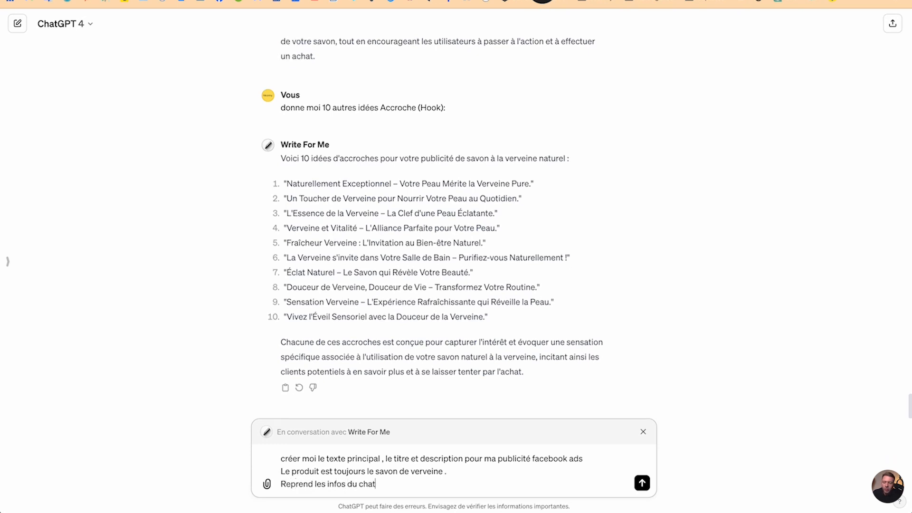
key(Return)
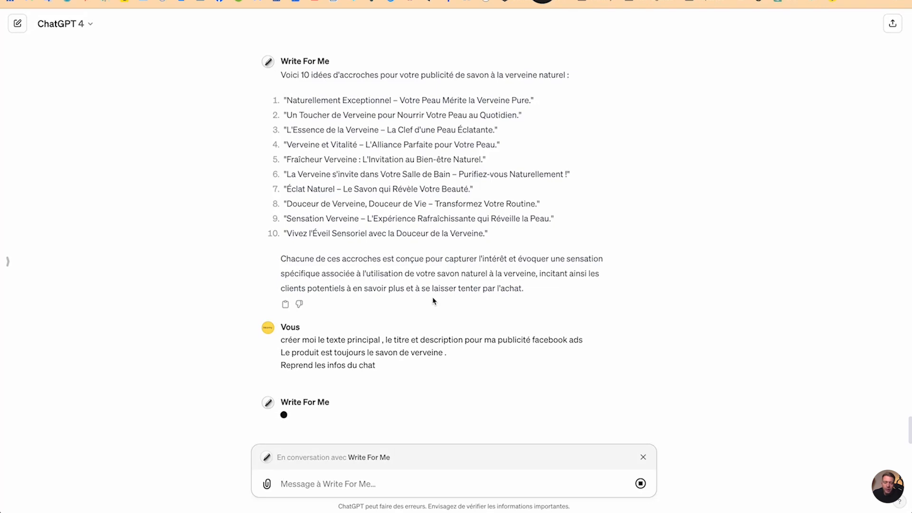
Copy "Savon Verveine Artisanal" from the generated title and paste it as the ad's title in Meta Ads Manager
scroll(432, 301, up, 20)
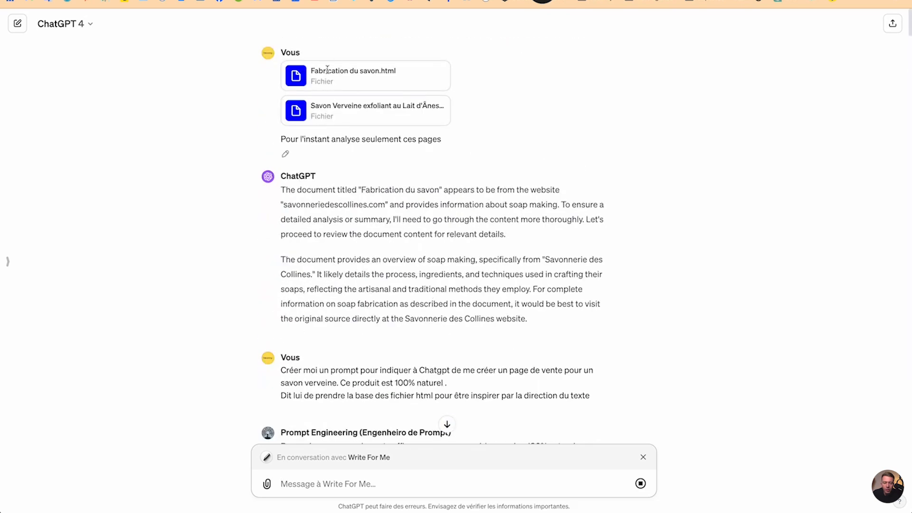
scroll(327, 69, down, 20)
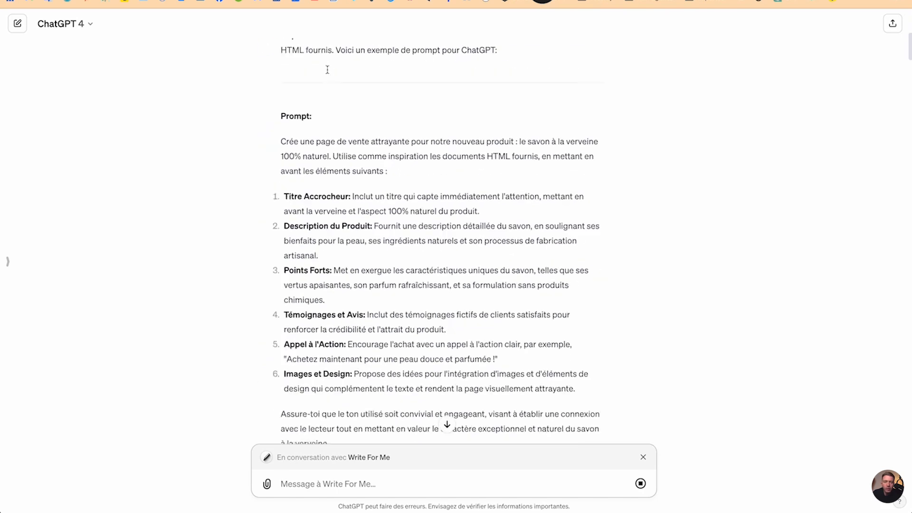
scroll(327, 69, down, 15)
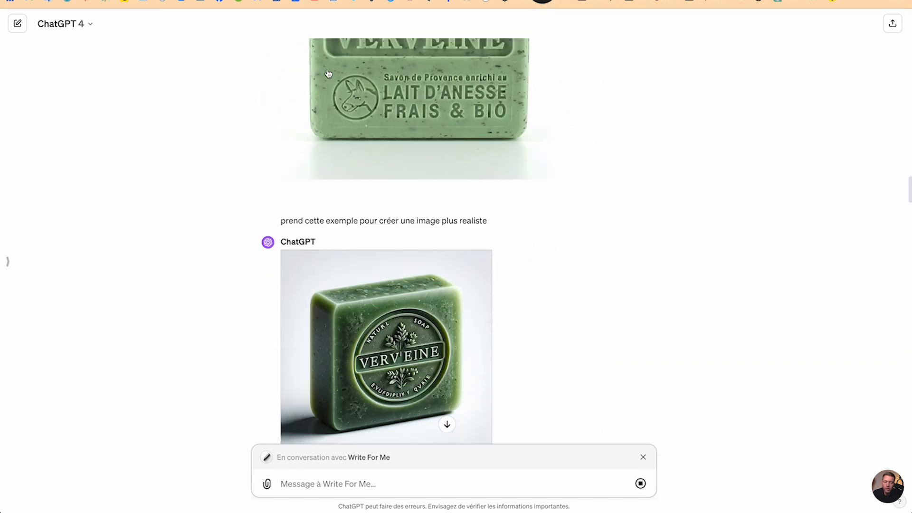
scroll(405, 198, up, 5)
scroll(416, 291, down, 1)
scroll(416, 296, down, 20)
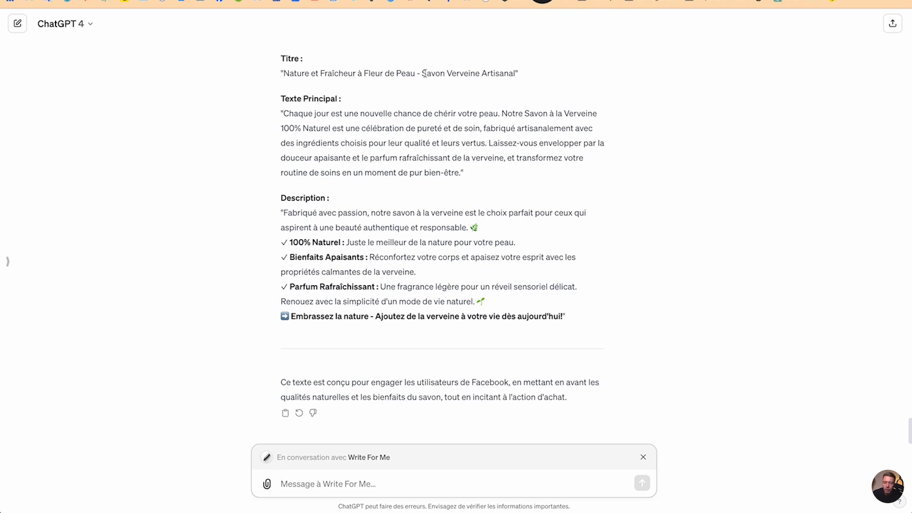
drag(424, 73, 517, 71)
key(ctrl+c)
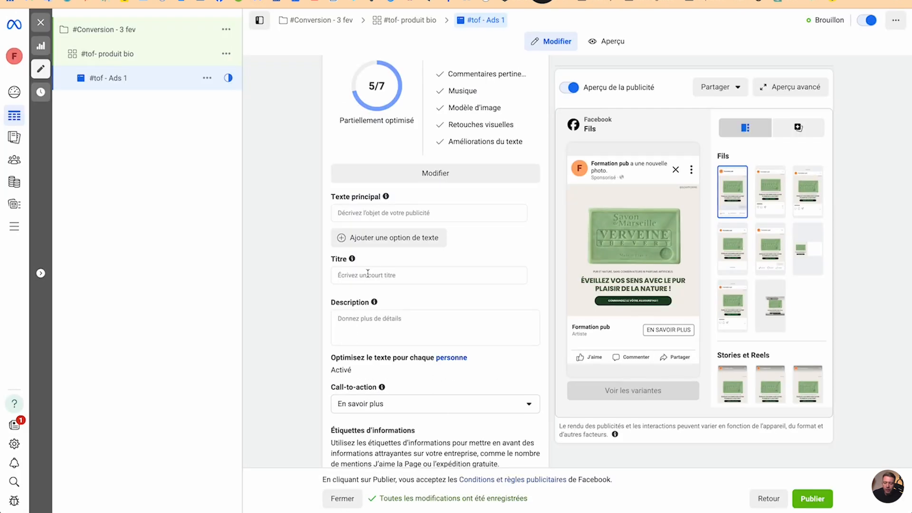
click(367, 275)
key(ctrl+v)
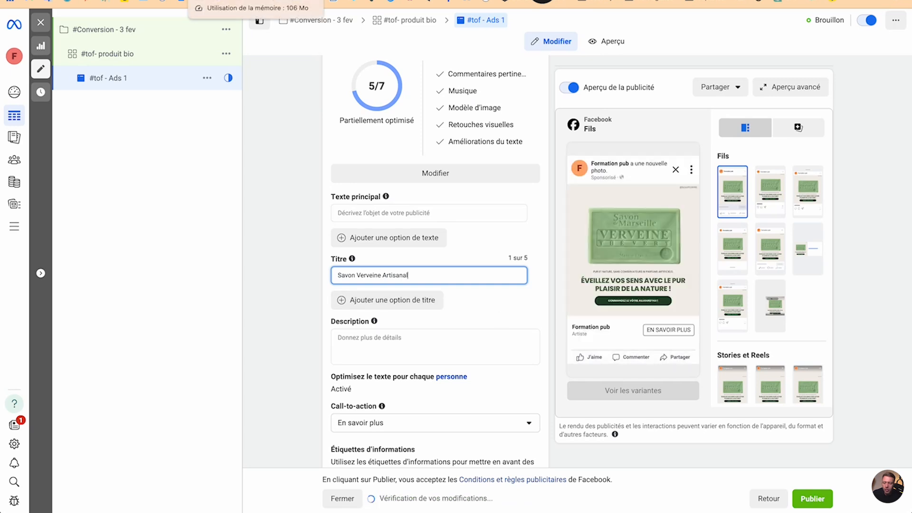
Copy ChatGPT's generated main text beginning "Chaque jour est une nouvelle chance" into the ad's primary text in Meta Ads Manager
click(209, 0)
click(238, 0)
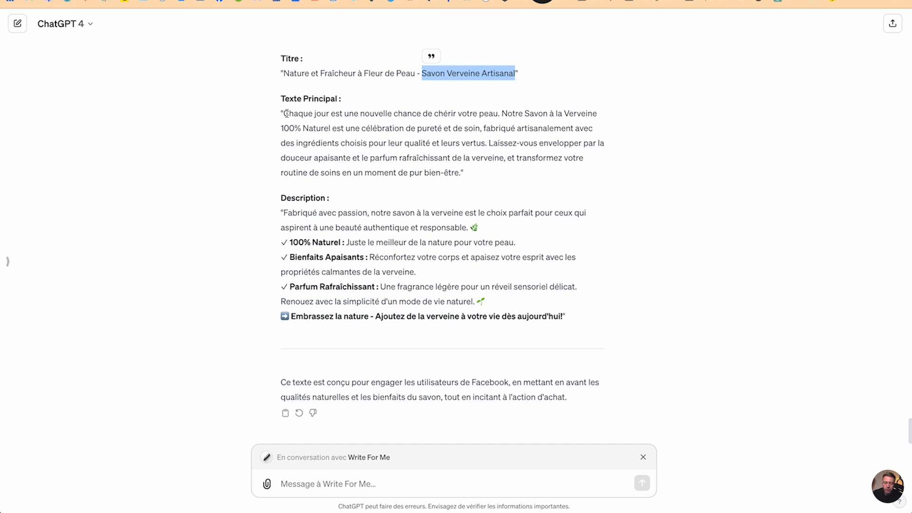
click(287, 113)
drag(286, 113, 460, 175)
key(ctrl+c)
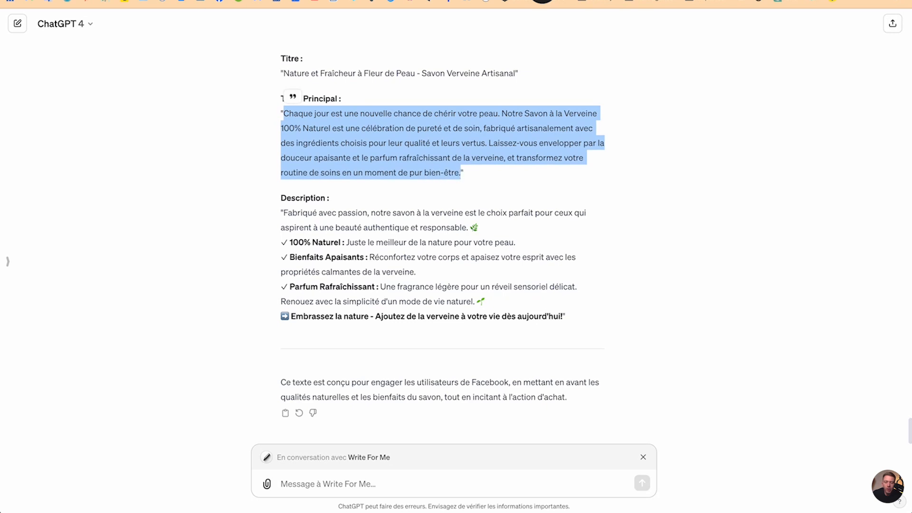
click(254, 1)
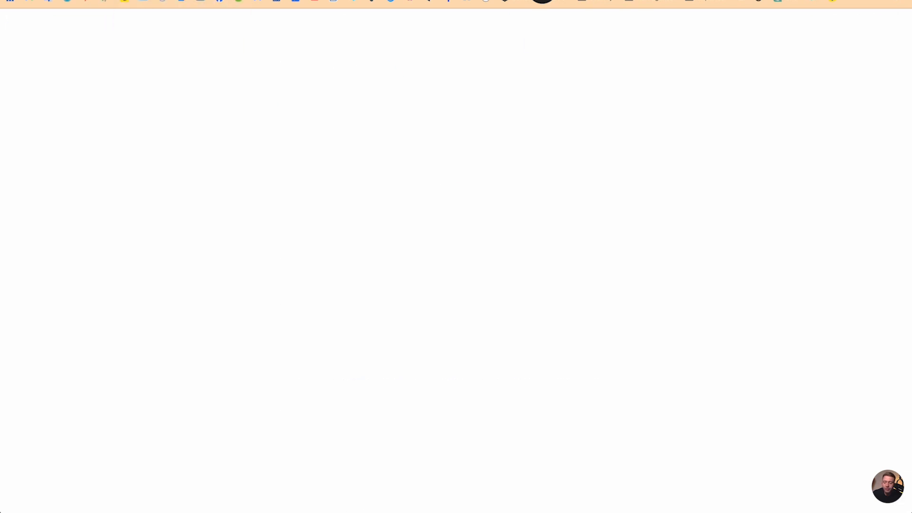
click(371, 213)
key(ctrl+v)
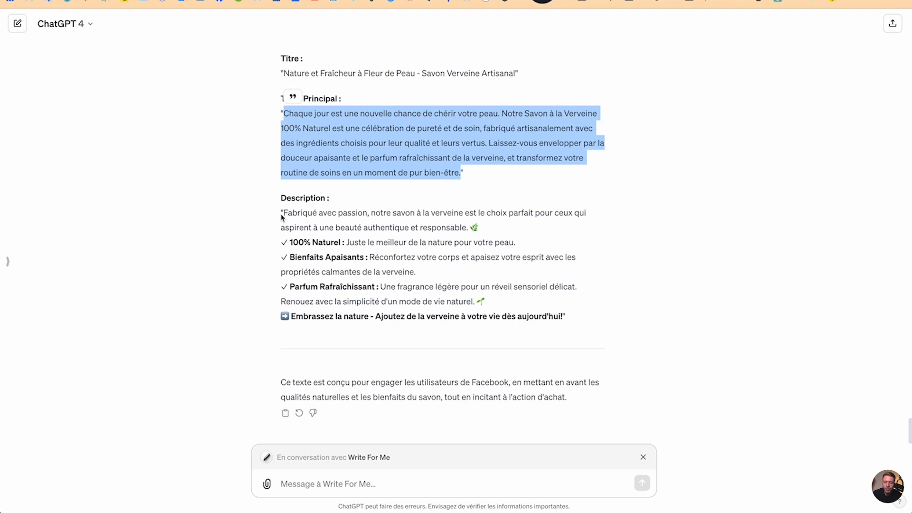
Copy ChatGPT's generated description beginning "Fabriqué avec passion" and append it below the existing paragraph in the ad's primary text
drag(282, 217, 564, 316)
click(129, 0)
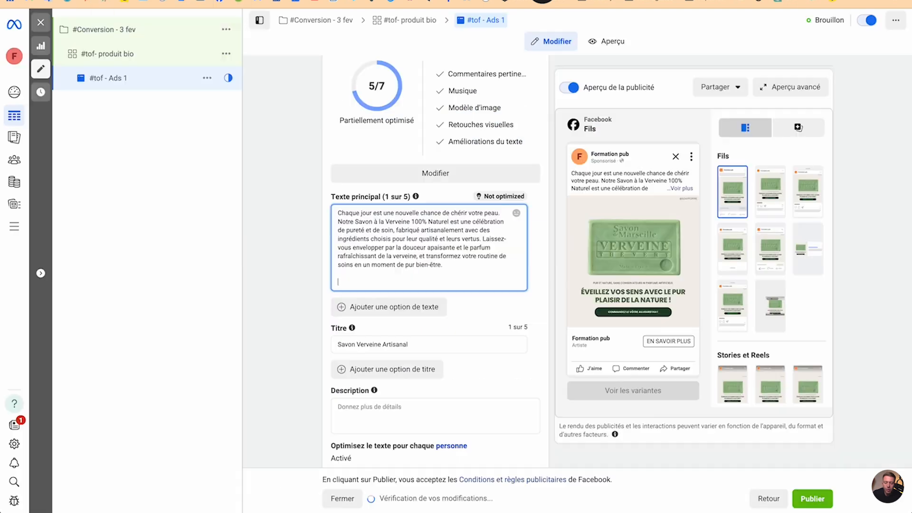
text(Fabriqué avec passion, notre savon à la verveine est le choix parfait pour ceux qui aspirent à une beauté authentique et responsable. 🌿 ✓ 100% Naturel : Juste le meilleur de la nature pour votre peau. ✓ Bienfaits Apaisants : Réconfortez votre corps et apaisez votre esprit avec les propriétés calmantes de la verveine. ✓ Parfum Rafraîchissant : Une fragrance légère pour un réveil sensoriel délicat. Renouez avec la simplicité d'un mode de vie naturel. 🌱 ➡ Embrassez la nature - Ajoutez de la verveine à votre vie dès aujourd'hui!)
Move "Savon Verveine Artisanal" from the ad's title to its description
key(ctrl+a)
triple_click(379, 439)
key(ctrl+c)
key(BackSpace)
scroll(379, 427, down, 3)
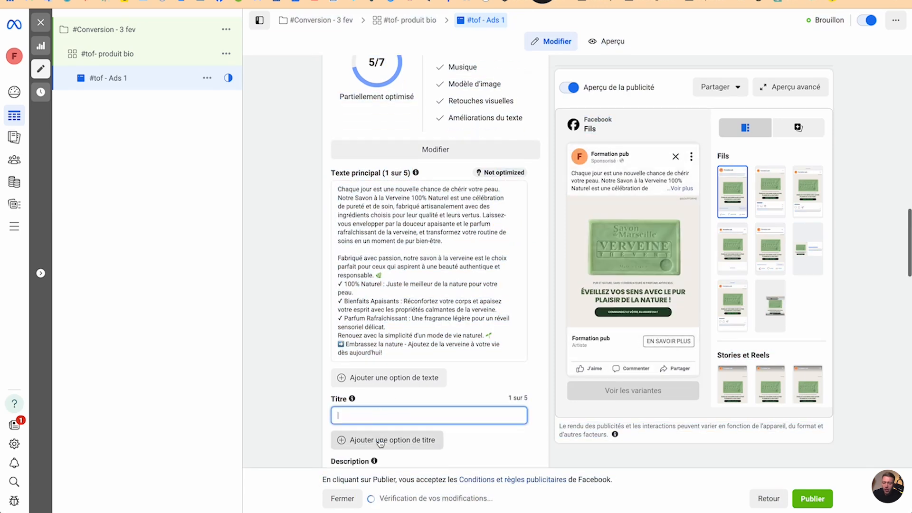
click(371, 354)
key(ctrl+v)
Set the ad's title to "100% Naturel"
click(351, 295)
text(100% )
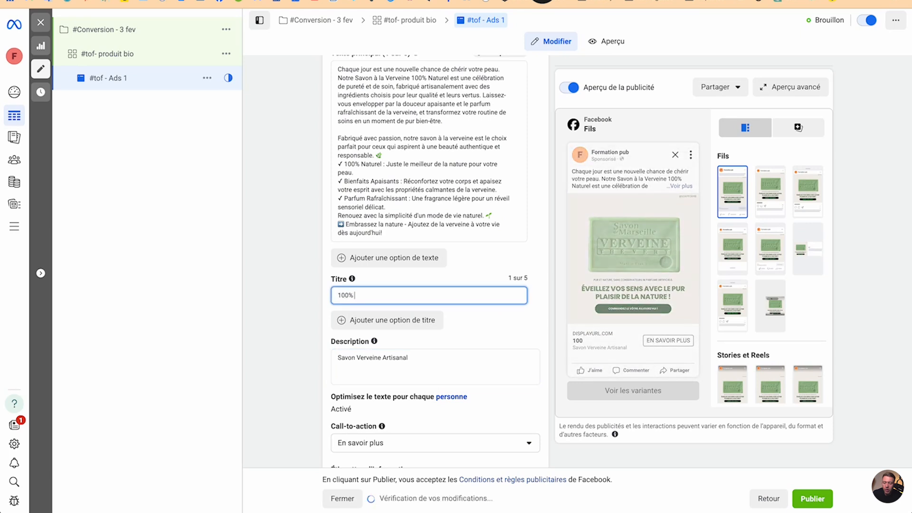
text(Naturel)
click(323, 277)
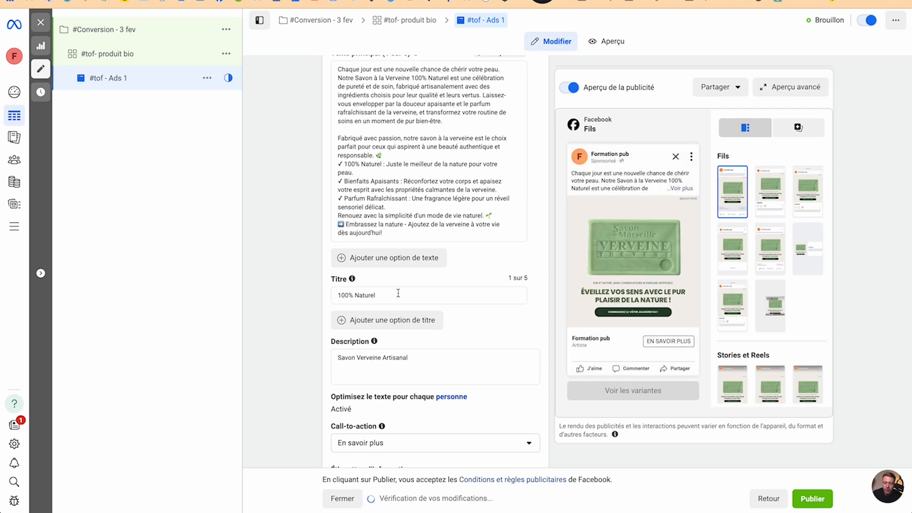
Insert a blank line before the "Embrassez la nature" sentence in the ad's primary text
scroll(398, 293, up, 1)
click(340, 252)
key(Return)
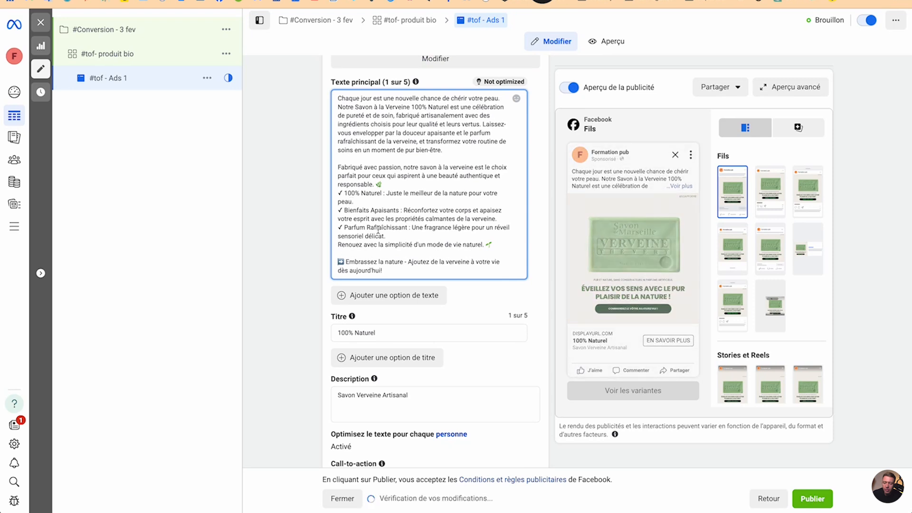
Copy the whole primary text and add it as a second text option for the ad
key(ctrl+a)
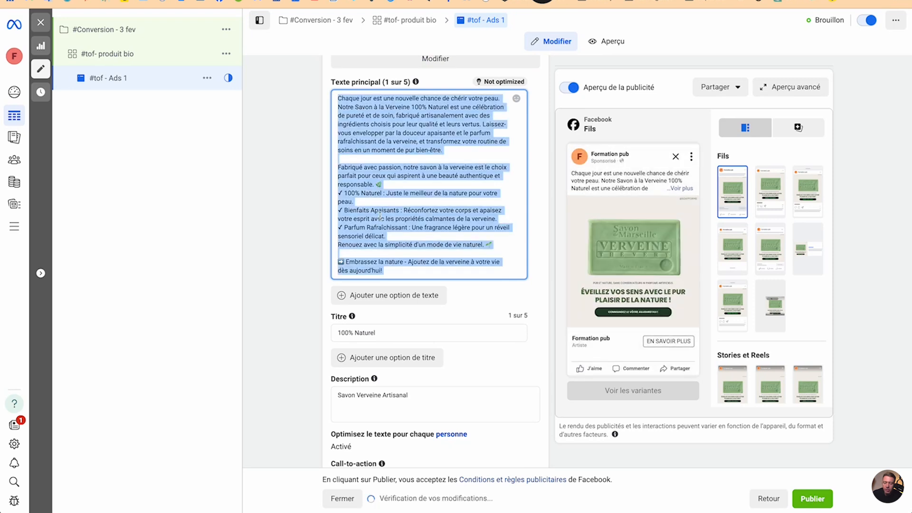
click(388, 295)
click(366, 294)
text(Chaque jour est une nouvelle chance de chérir votre peau. Notre Savon à la Verveine 100% Naturel est une célébration de pureté et de soin, fabriqué artisanalement avec des ingrédients choisis pour leur qualité et leurs vertus. Laissez-vous envelopper par la douceur apaisante et le parfum rafraîchissant de la verveine, et transformez votre routine de soins en un moment de pur bien-être.  Fabriqué avec passion, notre savon à la verveine est le choix parfait pour ceux qui aspirent à une beauté authentique et responsable. 🌿 ✓ 100% Naturel : Juste le meilleur de la nature pour votre peau. ✓ Bienfaits Apaisants : Réconfortez votre corps et apaisez votre esprit avec les propriétés calmantes de la verveine. ✓ Parfum Rafraîchissant : Une fragrance légère pour un réveil sensoriel délicat. Renouez avec la simplicité d'un mode de vie naturel. 🌱  ➡️ Embrassez la nature - Ajoutez de la verveine à votre vie dès aujourd'hui!)
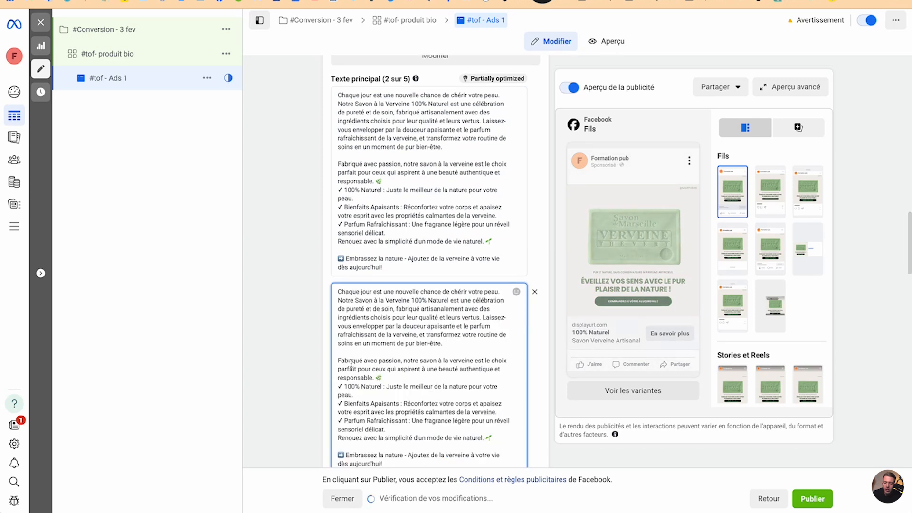
Remove the three check marks and the arrow emoji from the line starts in the second primary text option
click(343, 387)
key(BackSpace)
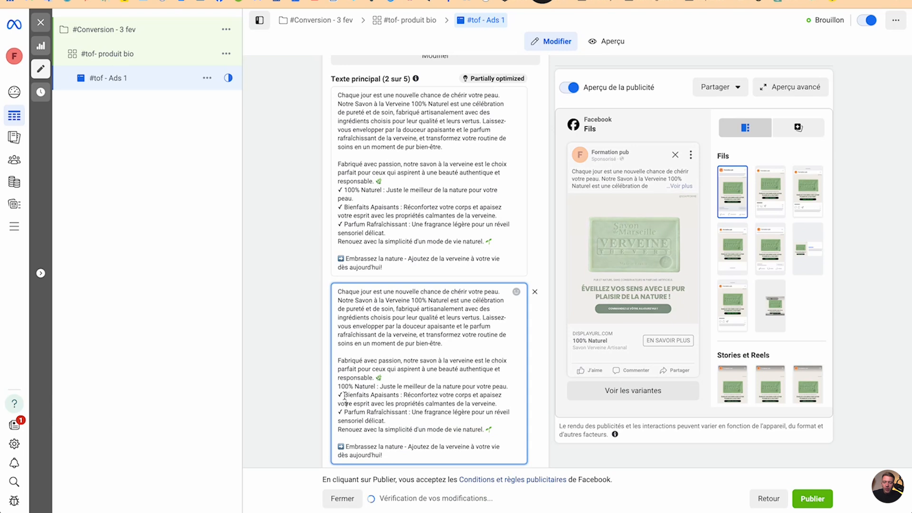
click(344, 395)
key(BackSpace)
click(344, 412)
key(BackSpace)
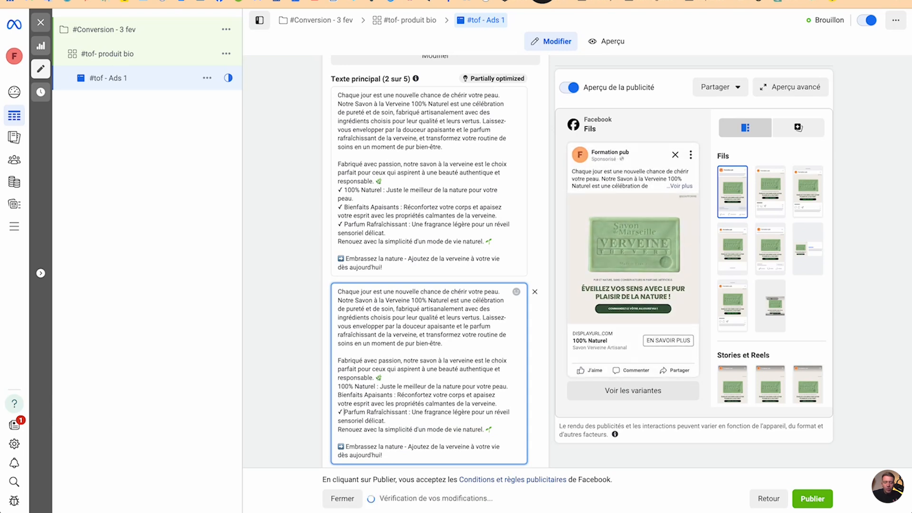
click(344, 447)
key(BackSpace)
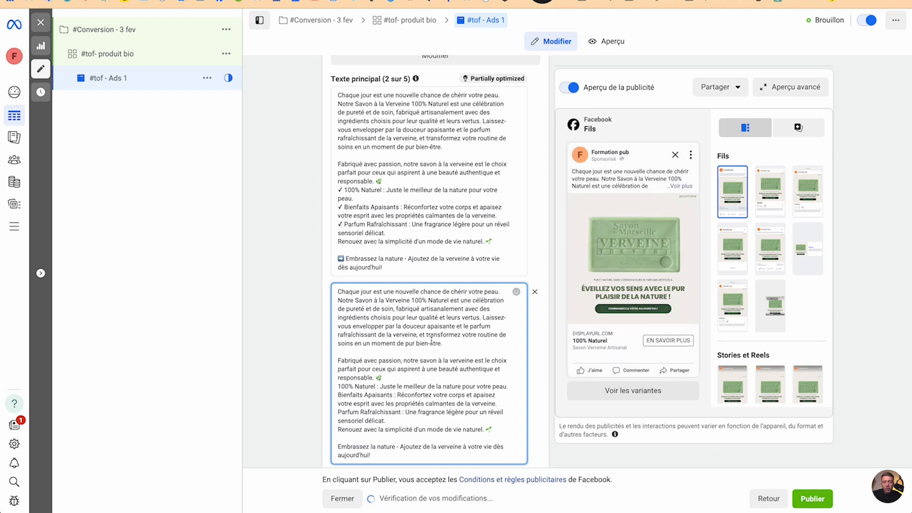
Search Google for "savon verveine" in a new tab and copy the link address of Molinard's Savon Verveine result
scroll(297, 286, up, 3)
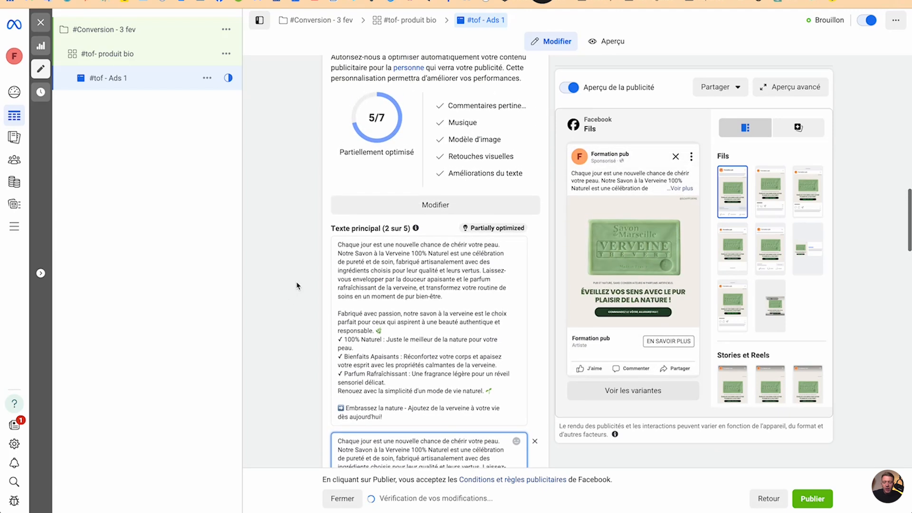
scroll(296, 286, down, 11)
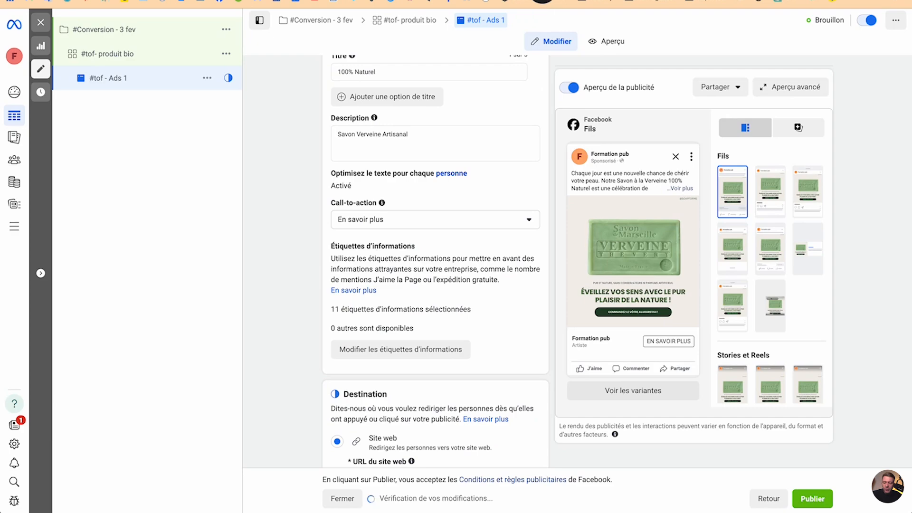
key(ctrl+t)
text(savon)
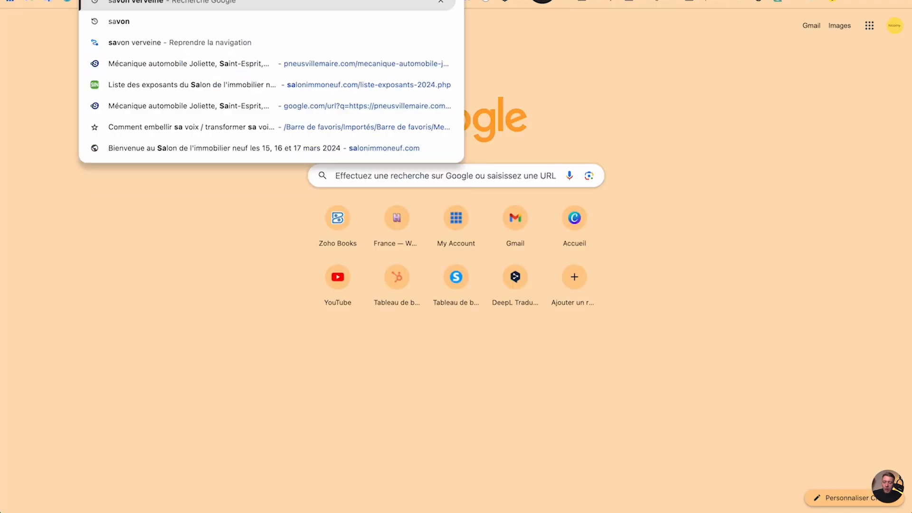
key(Return)
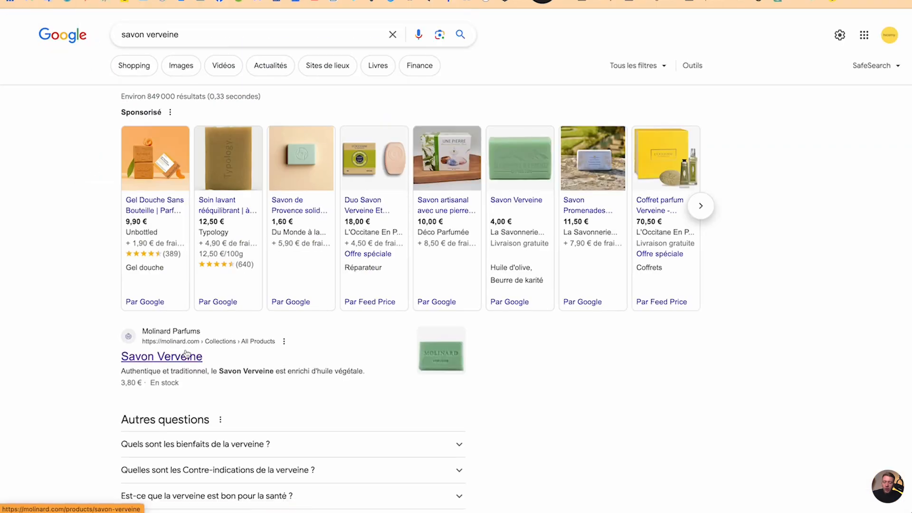
right_click(168, 360)
click(198, 374)
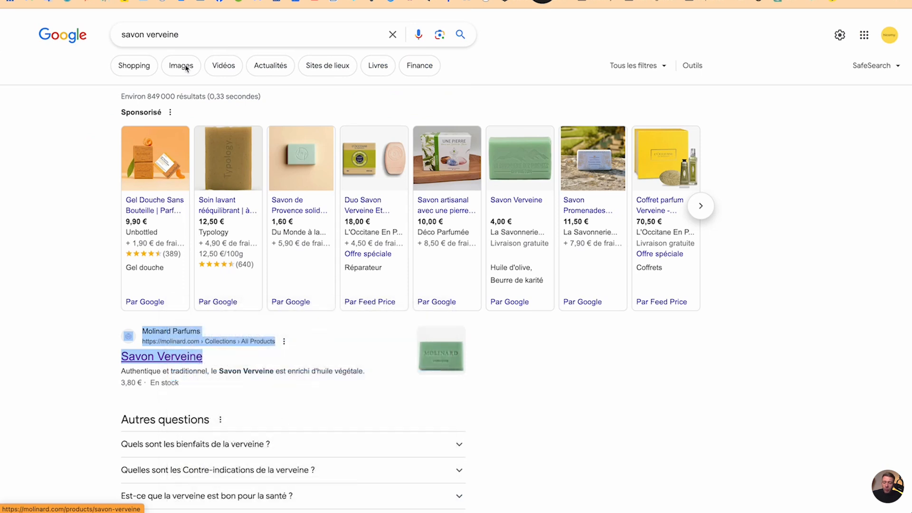
key(ctrl+w)
scroll(371, 211, up, 4)
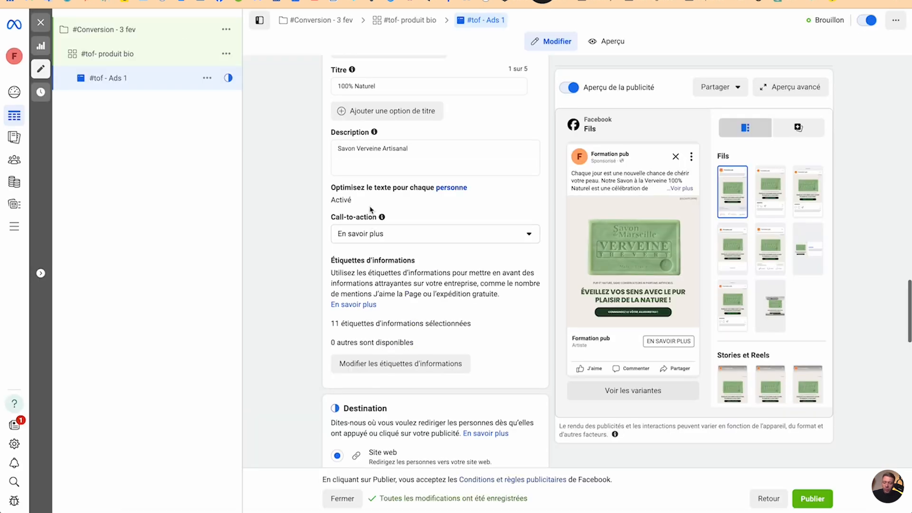
text(https://molinard.com/products/savon-verveine)
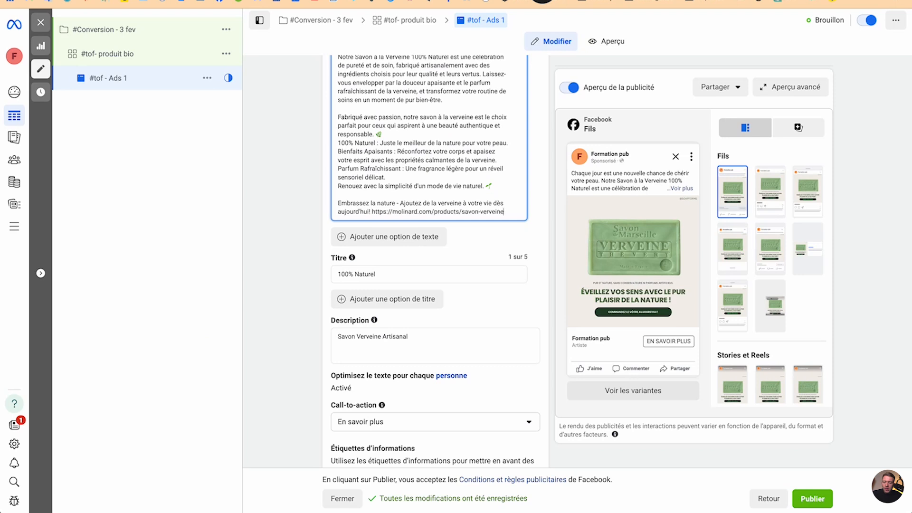
click(680, 189)
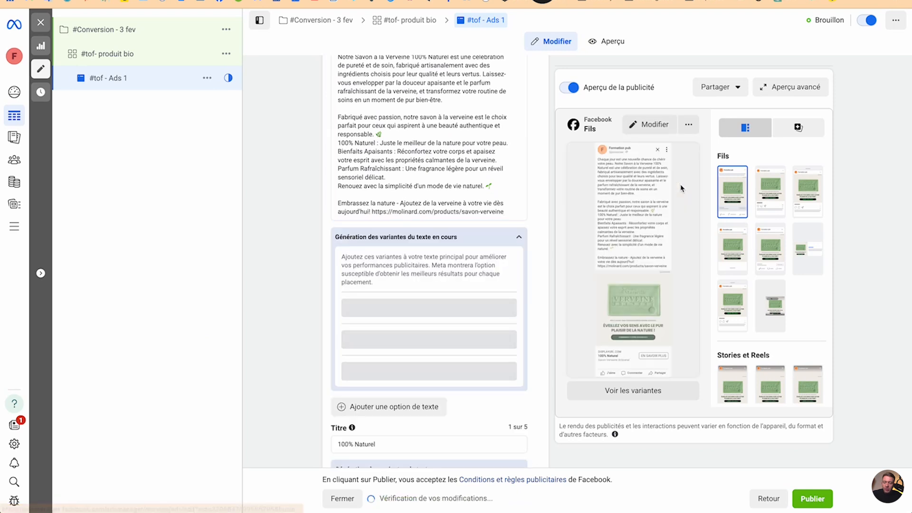
scroll(383, 333, down, 7)
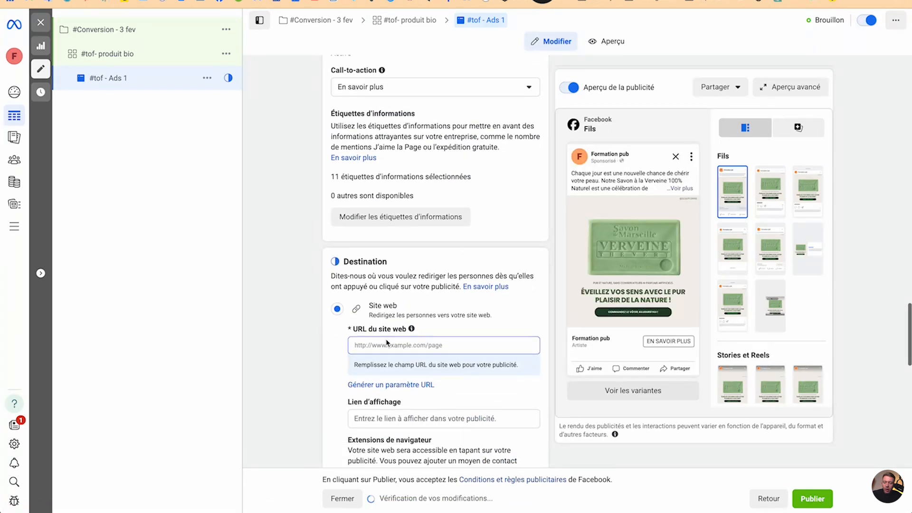
click(386, 344)
text(https://molinard.com/products/savon-verveine)
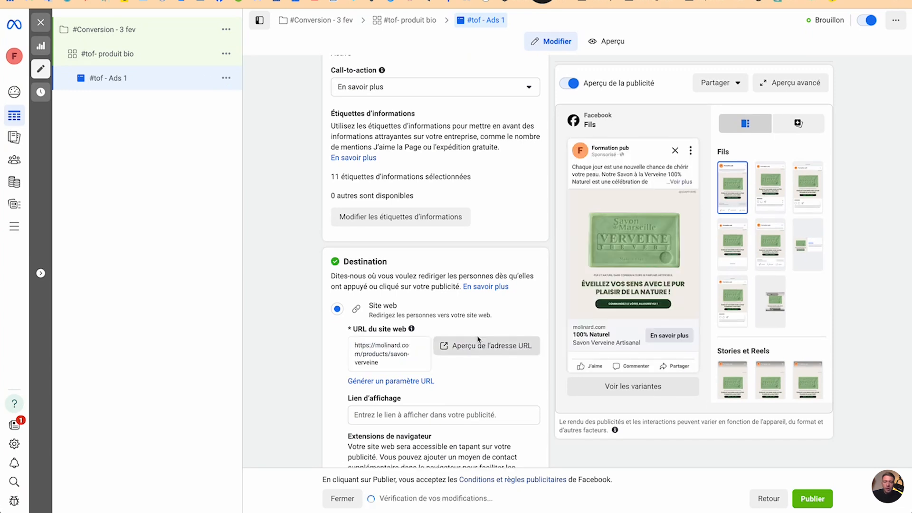
Change the ad's call-to-action to "Acheter"
scroll(411, 338, up, 3)
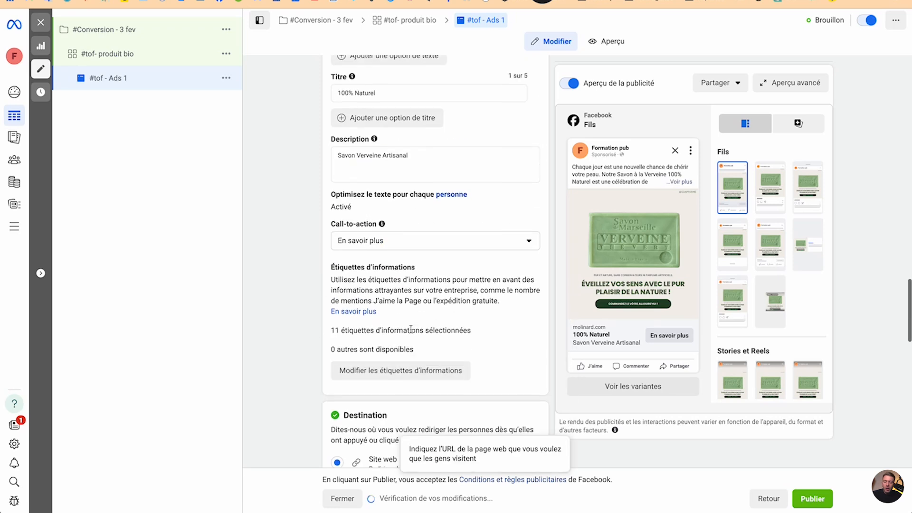
click(364, 242)
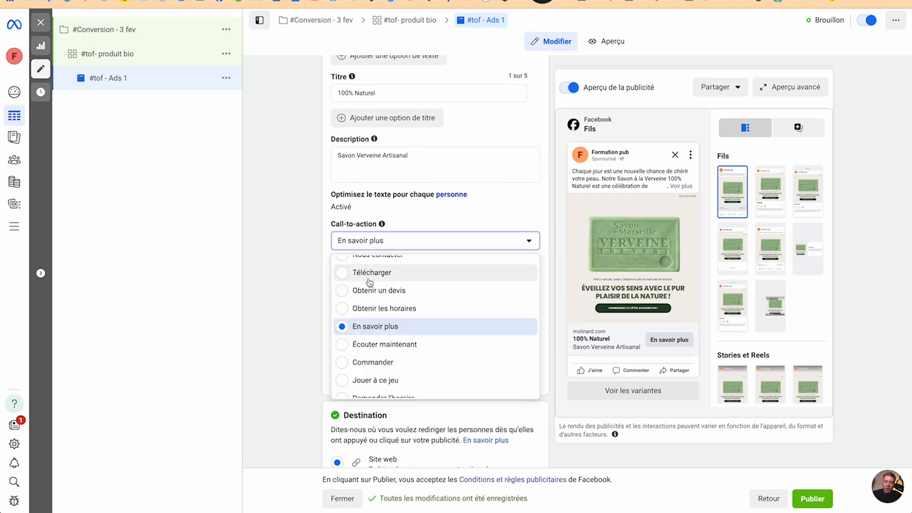
scroll(367, 284, up, 2)
scroll(367, 285, up, 1)
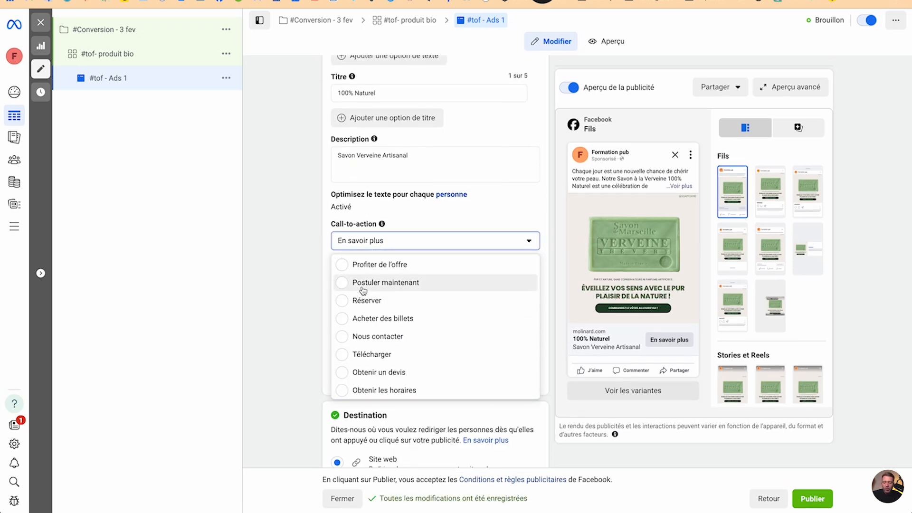
scroll(366, 338, down, 3)
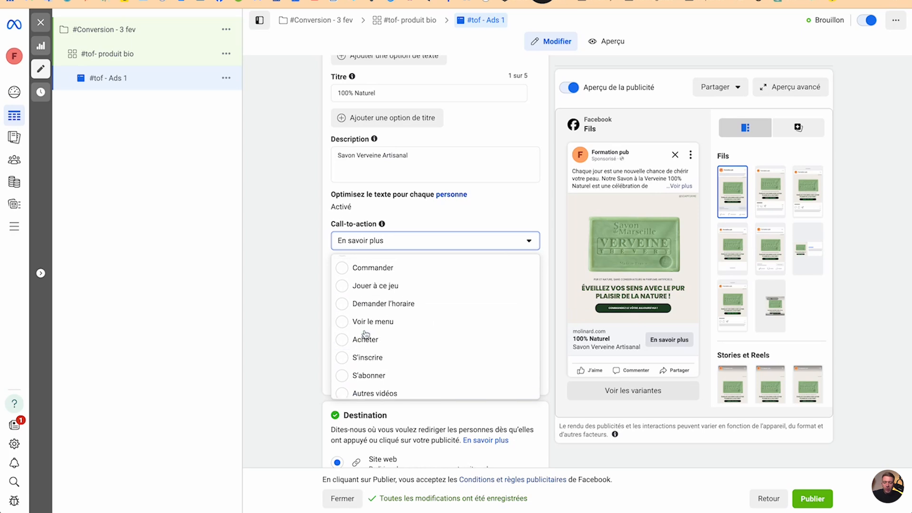
click(348, 336)
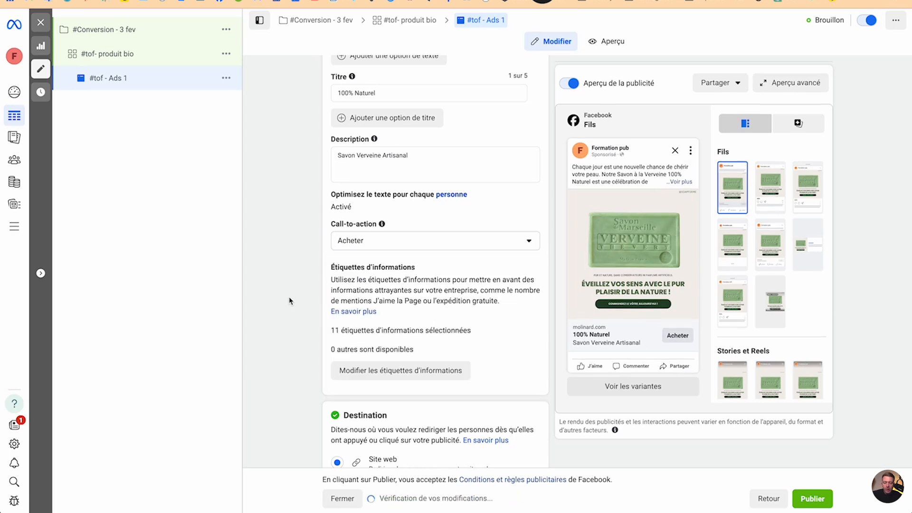
Generate URL parameters for the website link, with facebook as the campaign source and paid as the campaign medium
scroll(299, 352, down, 3)
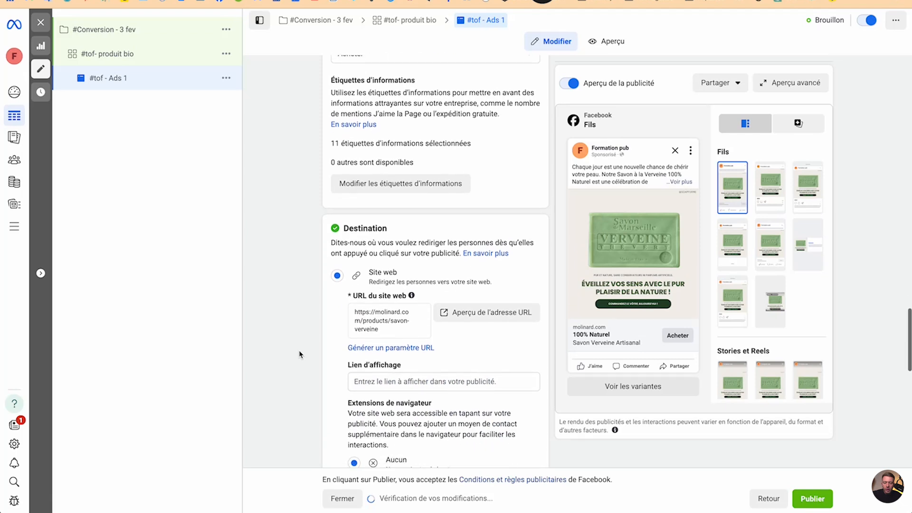
click(369, 371)
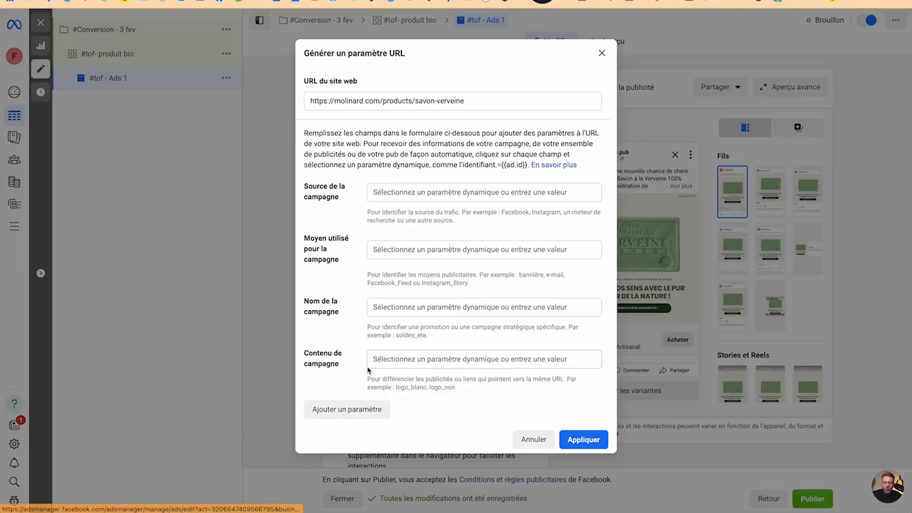
click(372, 193)
text(facebook)
key(Tab)
text(paid)
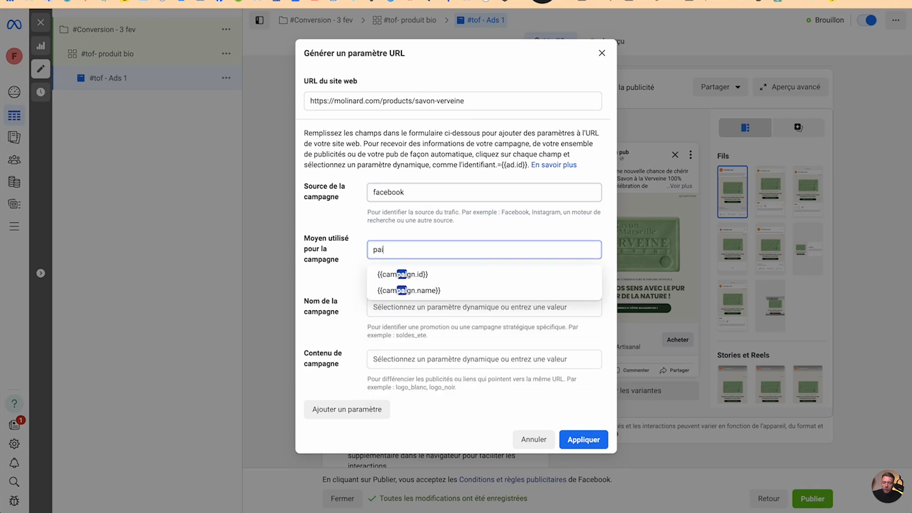
key(Tab)
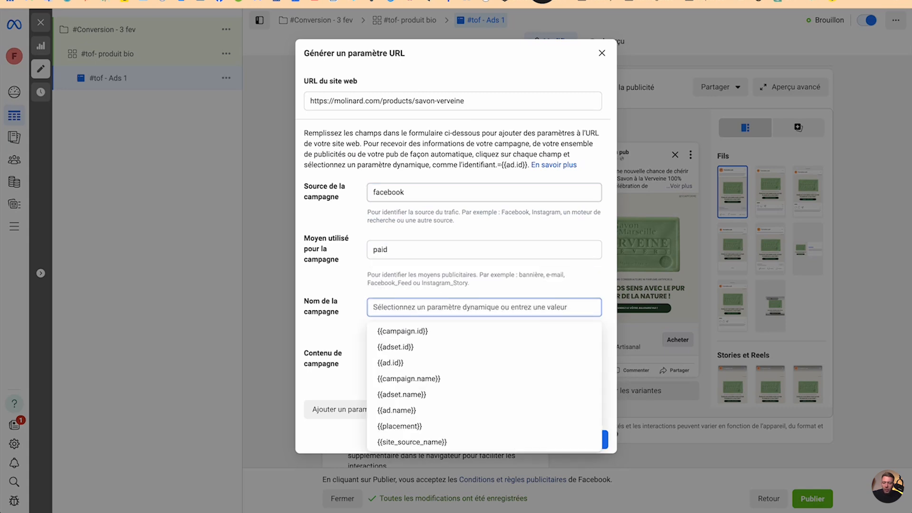
Set the campaign name parameter to {{campaign.name}} and the content parameter to {{ad.name}}, apply them, and dismiss the notice about predefined values
click(404, 379)
click(394, 414)
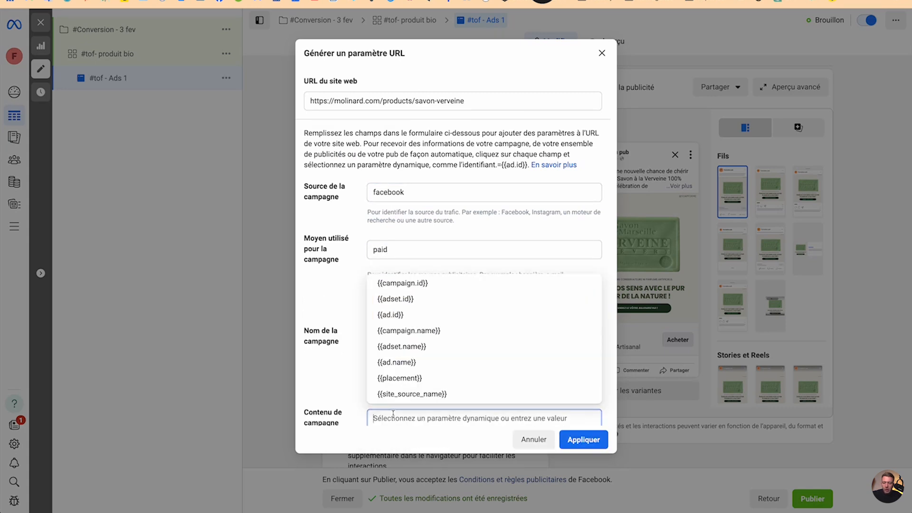
click(399, 362)
click(583, 439)
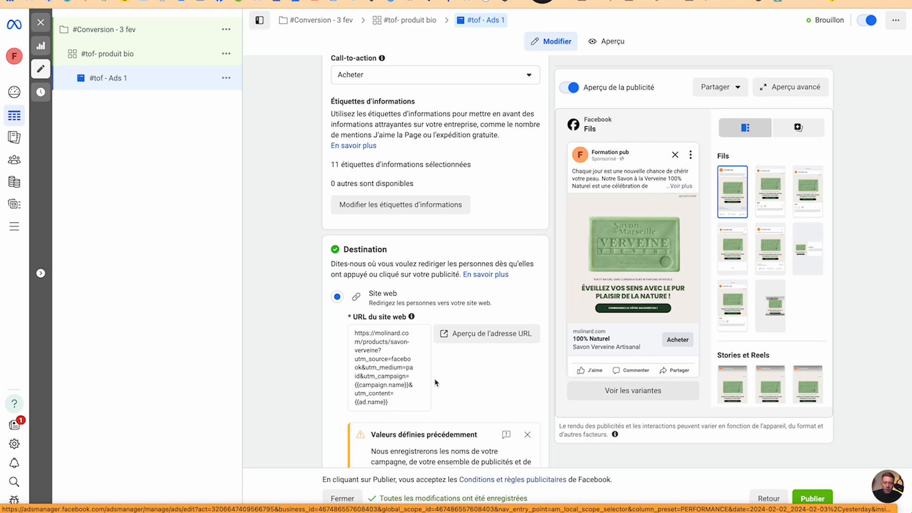
scroll(435, 382, down, 3)
click(527, 290)
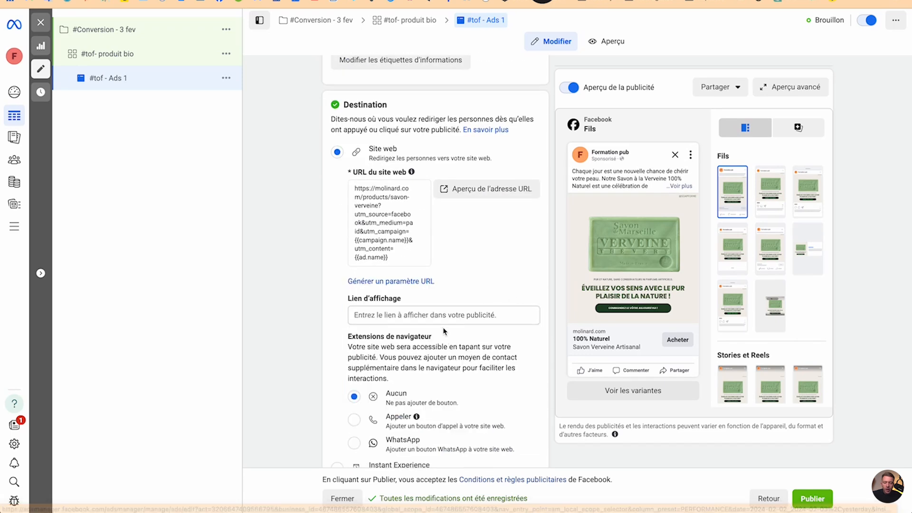
Review the ad's display link, browser extensions, language and tracking settings, and return to the ad name section
scroll(425, 337, down, 1)
scroll(424, 337, down, 1)
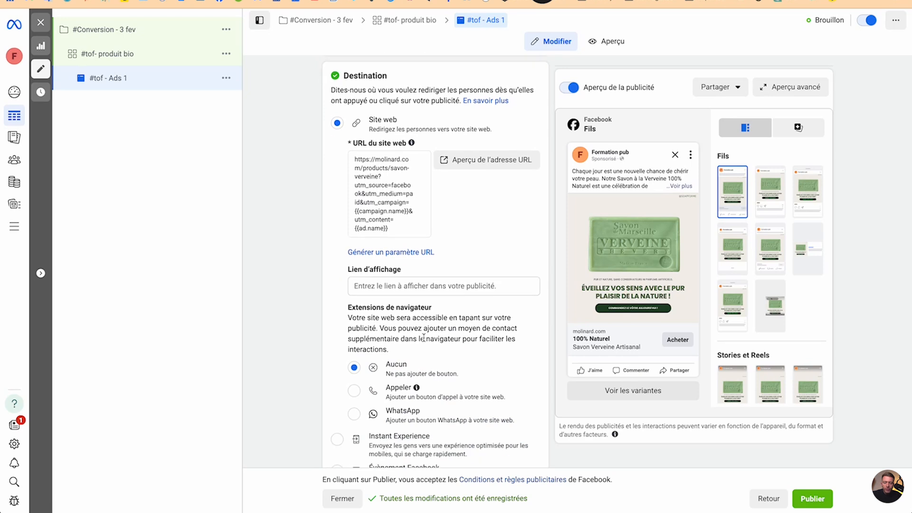
scroll(424, 337, down, 6)
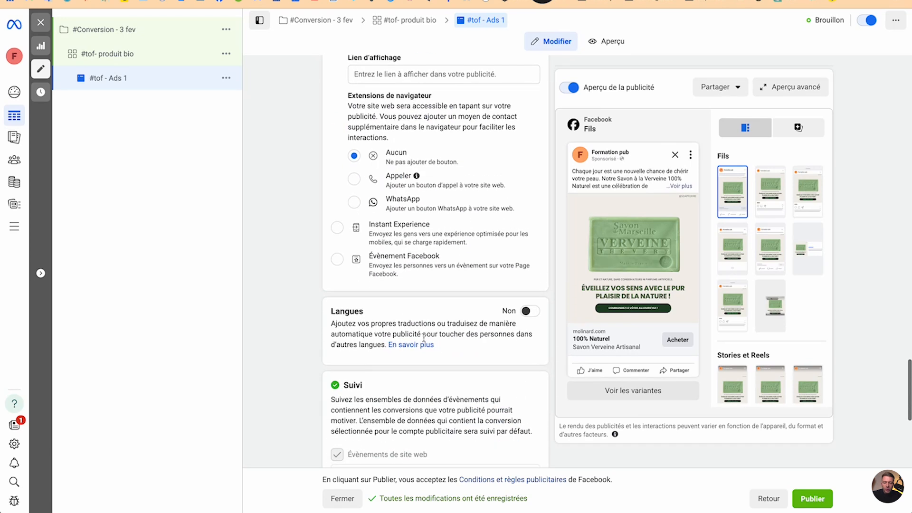
scroll(424, 337, down, 4)
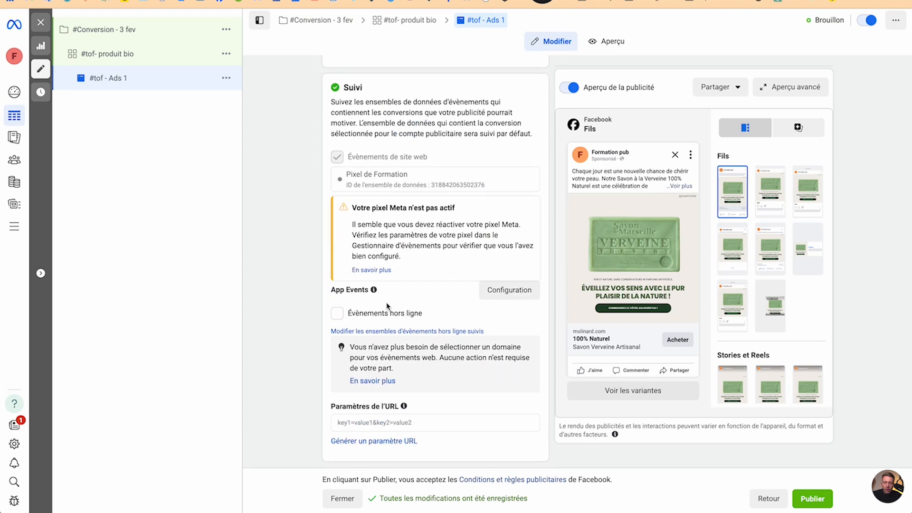
scroll(387, 304, up, 20)
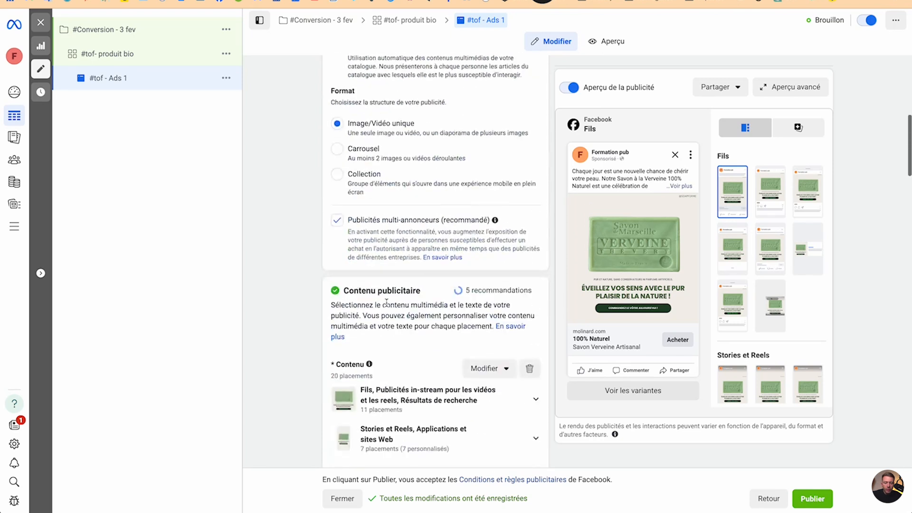
scroll(387, 304, up, 5)
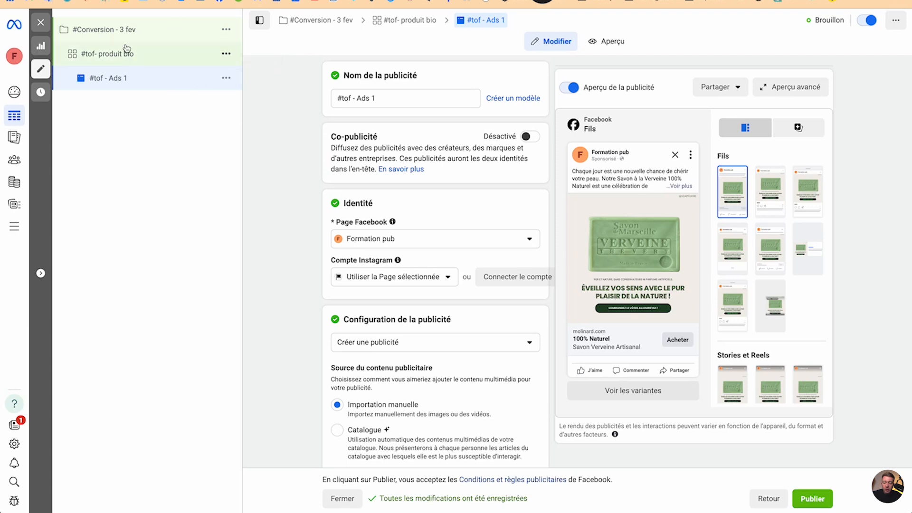
Close the ad editor and look through the campaign, ad set and ad lists
click(41, 22)
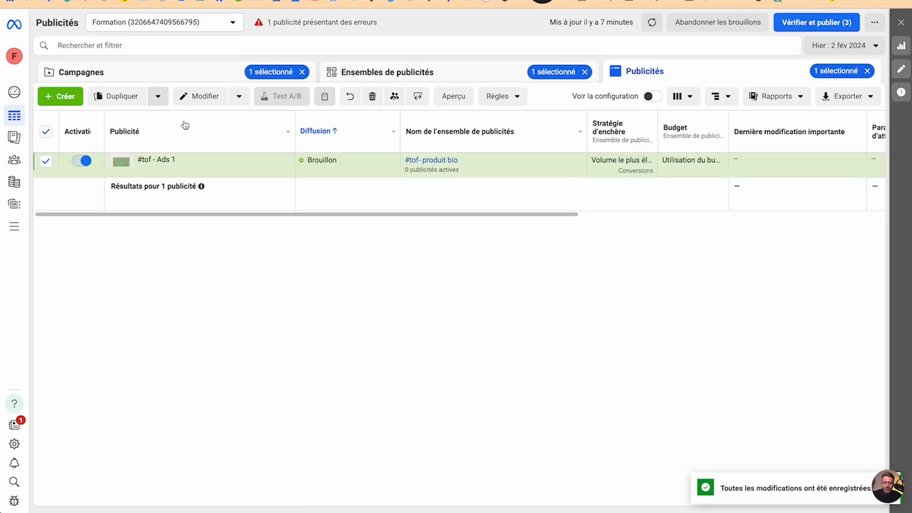
click(183, 79)
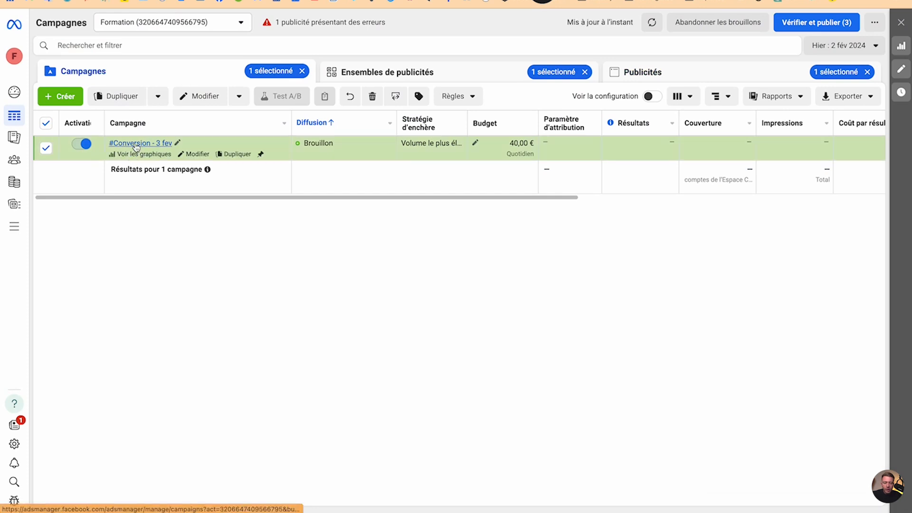
click(335, 76)
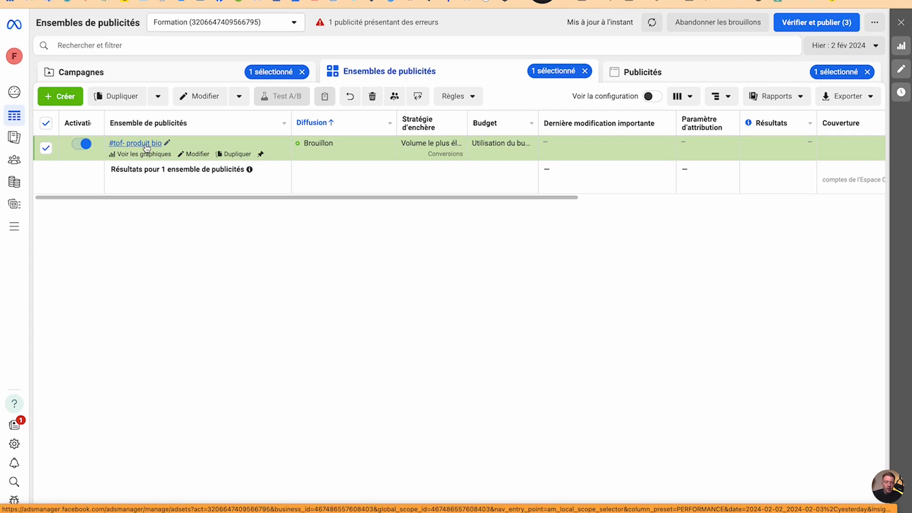
click(684, 69)
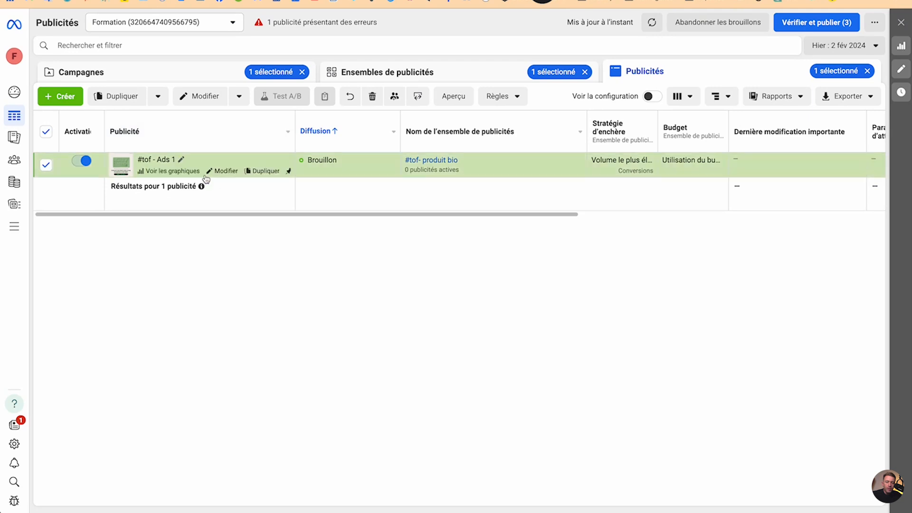
Duplicate #tof - Ads 1 within its original campaign and rename the copy as #tof - Ads 2
click(247, 170)
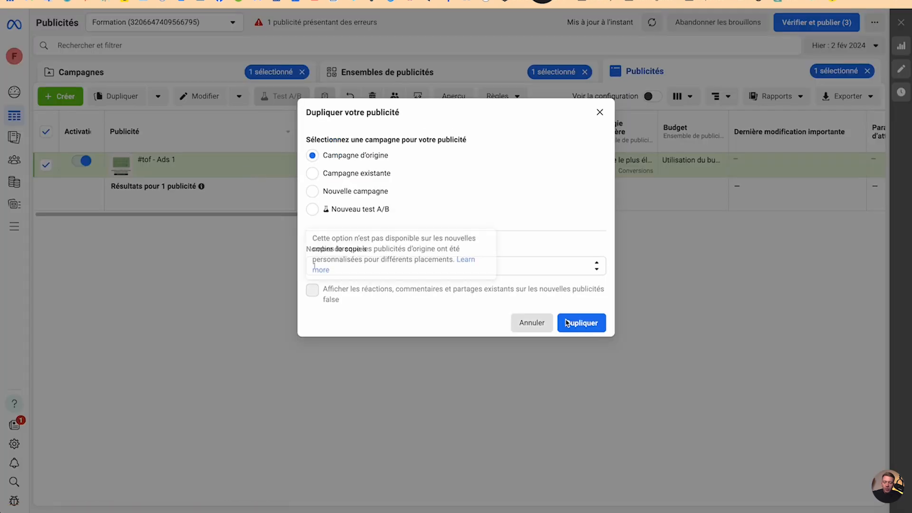
click(581, 322)
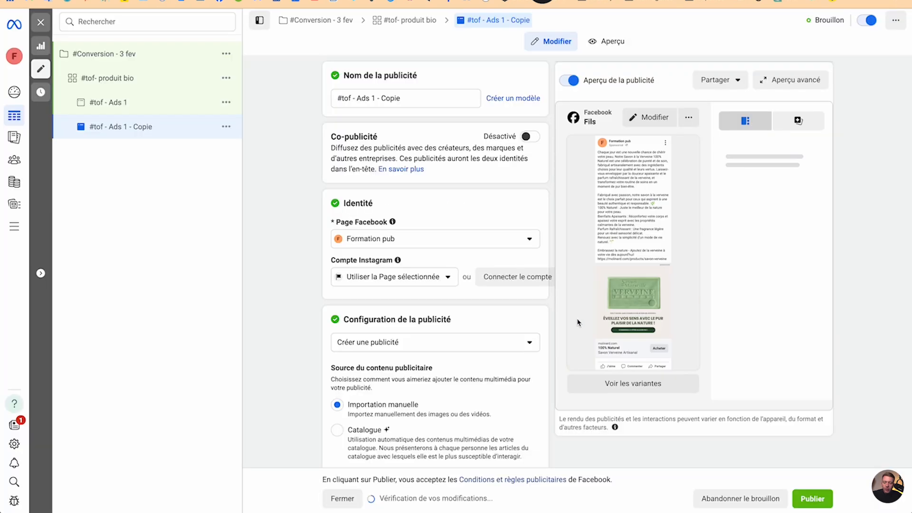
drag(373, 76, 433, 75)
text(2)
click(265, 211)
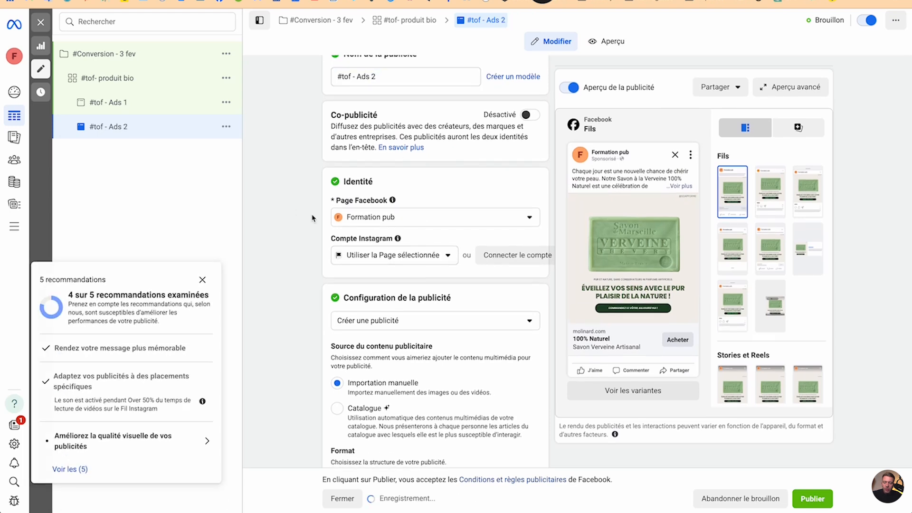
Replace the media of #tof - Ads 2 with the 1080 × 1080 image 2.png, keeping the original crops and default optimisations
scroll(311, 186, down, 9)
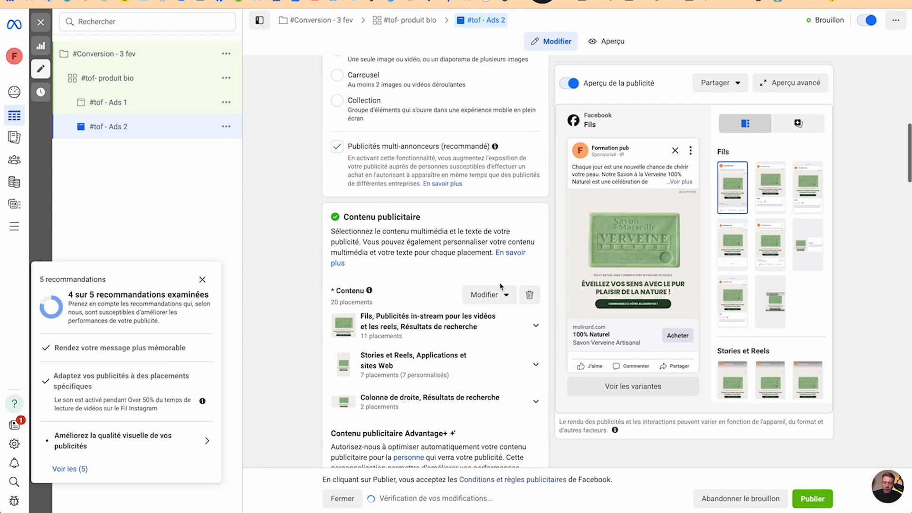
click(529, 295)
click(389, 307)
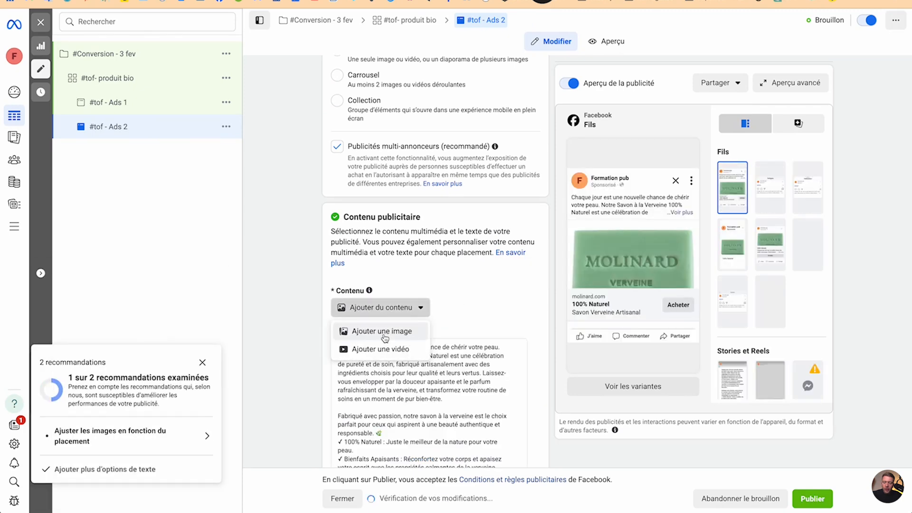
click(382, 331)
click(397, 164)
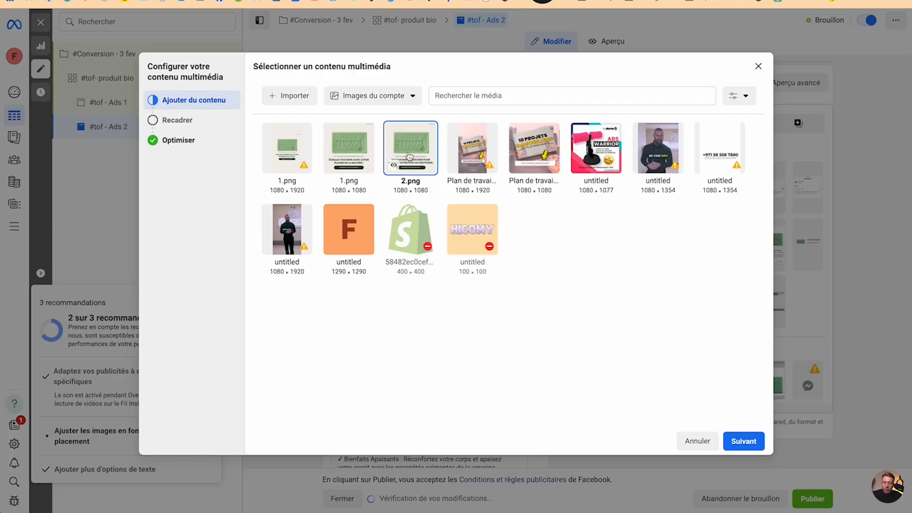
click(743, 441)
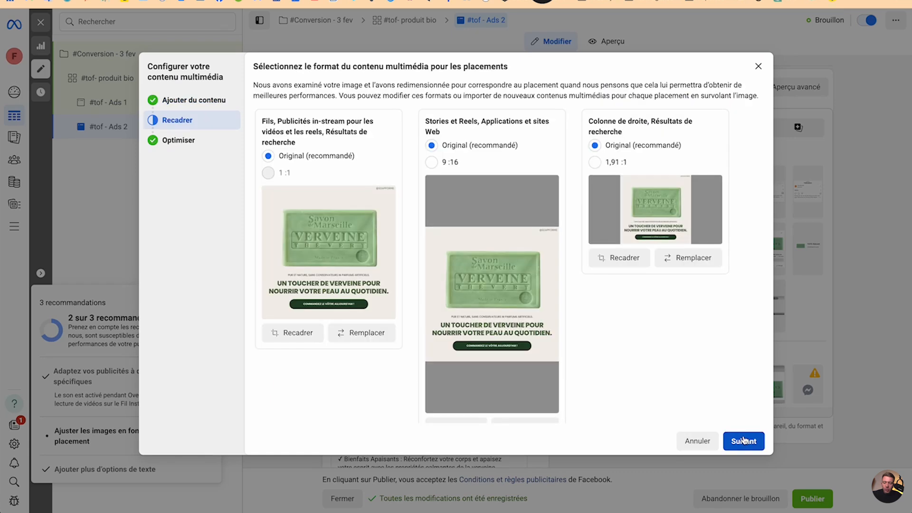
click(746, 440)
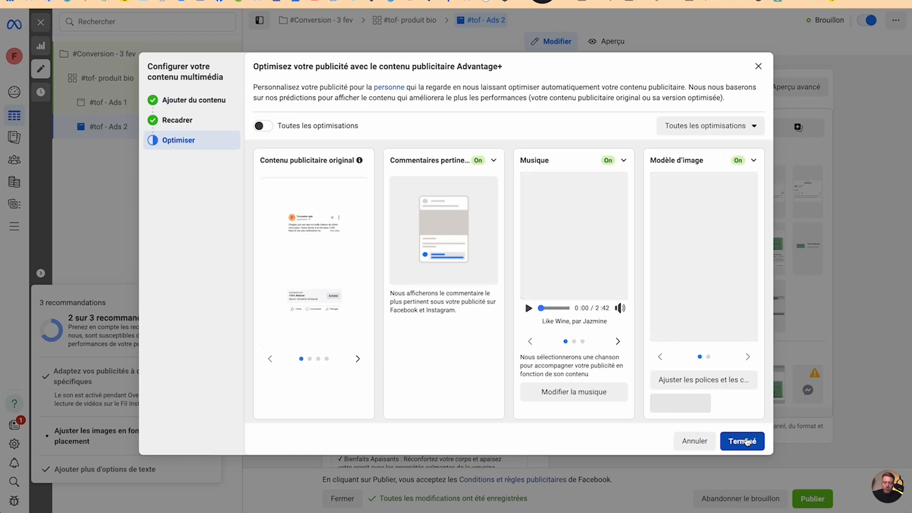
click(743, 441)
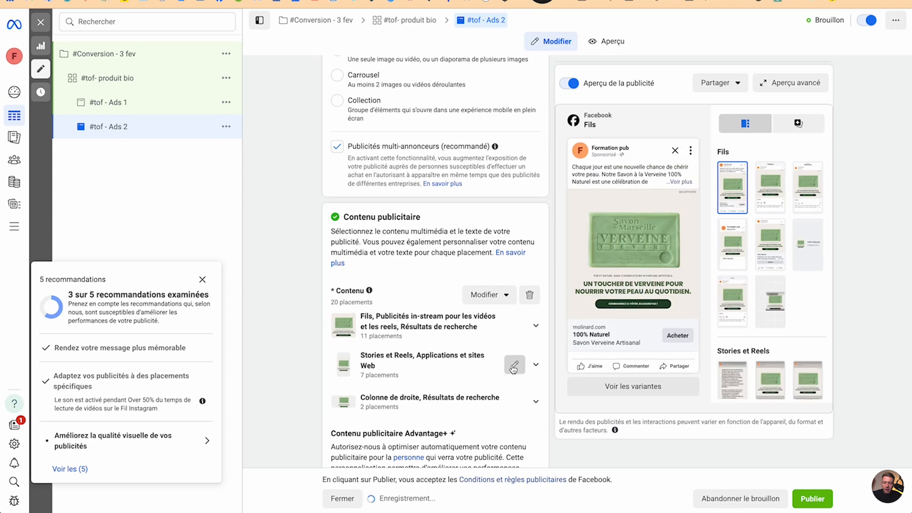
Replace the Stories and Reels placement image of #tof - Ads 2 with the 1080 × 1920 version of 2.png and save
click(514, 364)
click(230, 171)
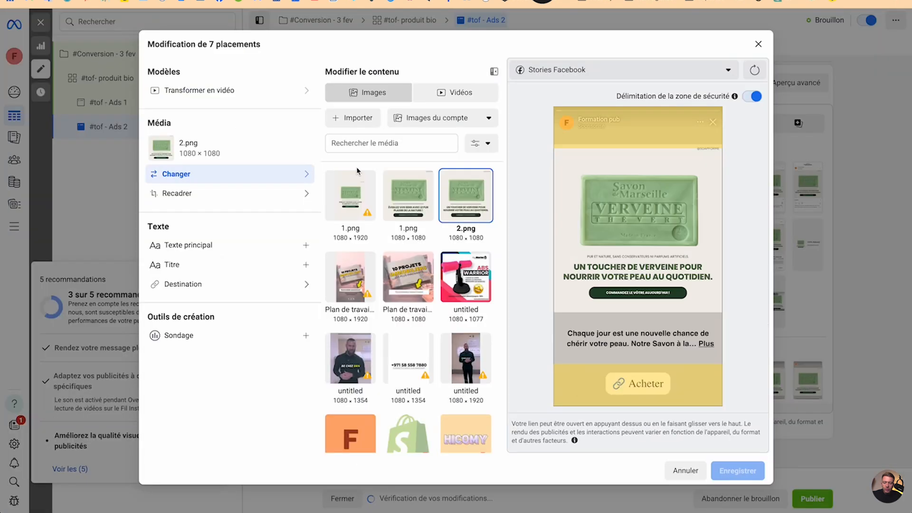
click(358, 118)
click(475, 110)
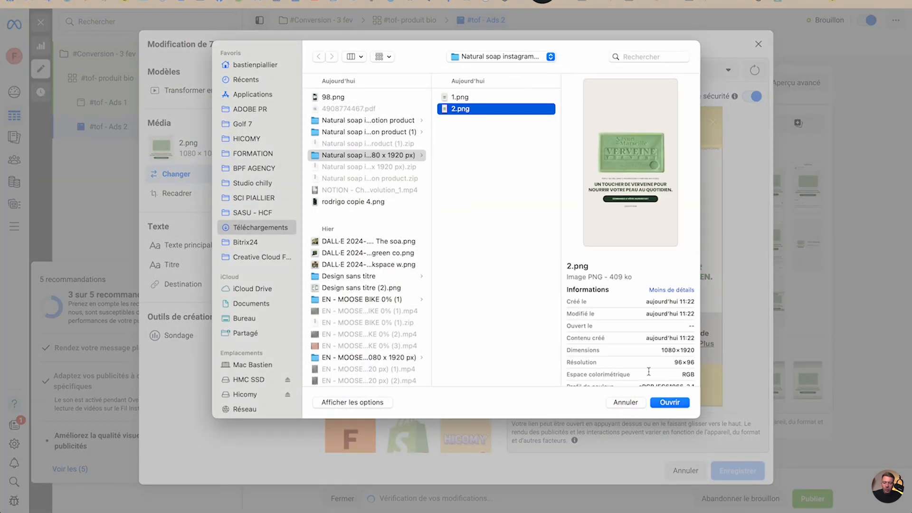
click(667, 401)
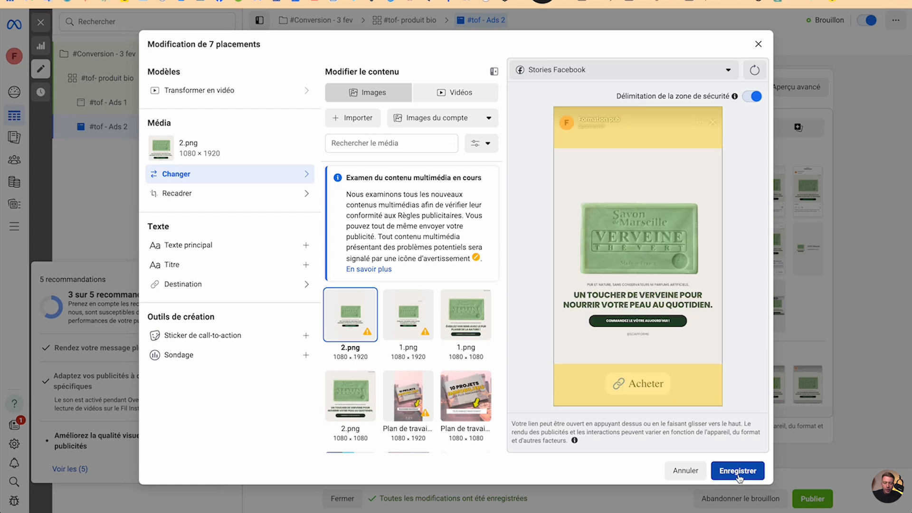
click(737, 470)
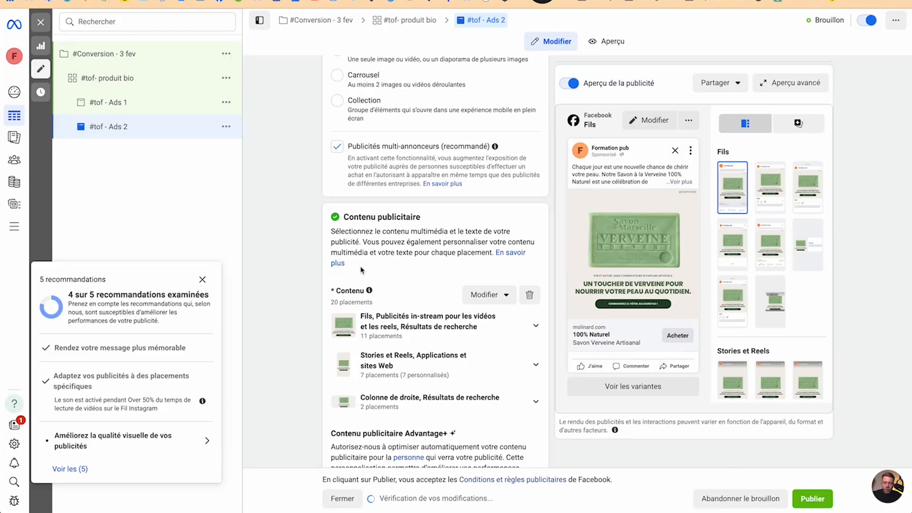
Dismiss the recommendations, quickly duplicate #tof - Ads 2 and rename the copy as #tof - Ads 3
click(203, 279)
click(226, 126)
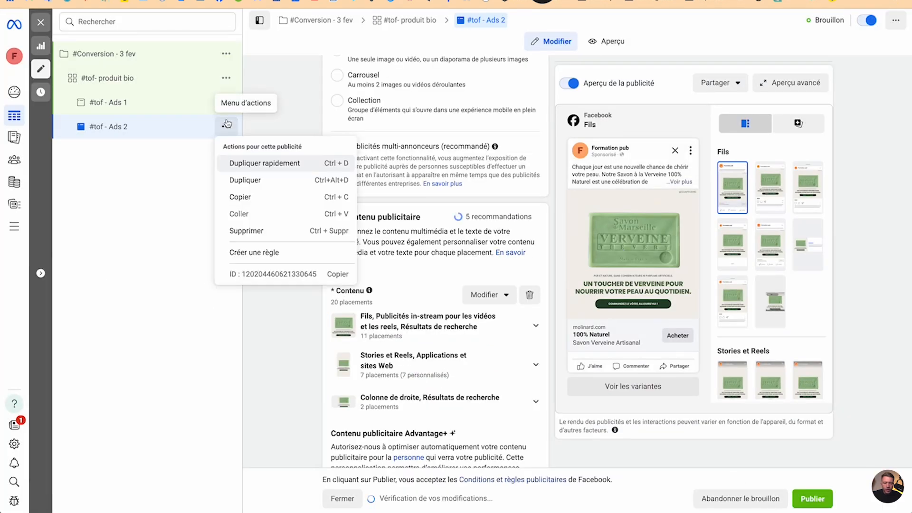
click(246, 162)
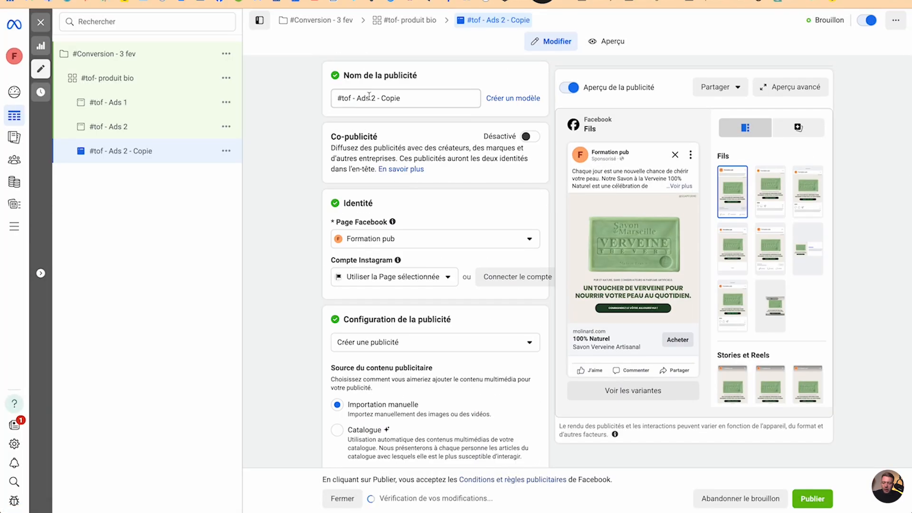
drag(369, 96, 434, 96)
text(3)
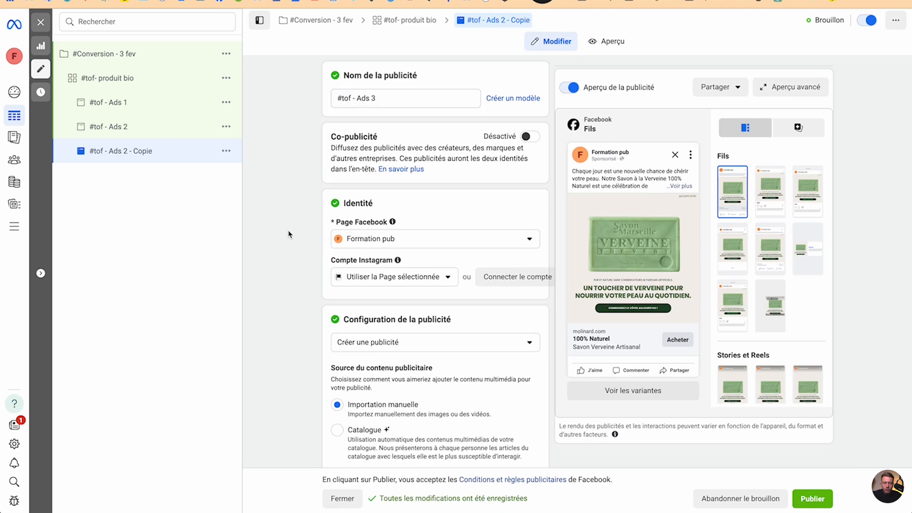
Remove all existing media from #tof - Ads 3 and open the video selection for its ad content
scroll(288, 233, down, 10)
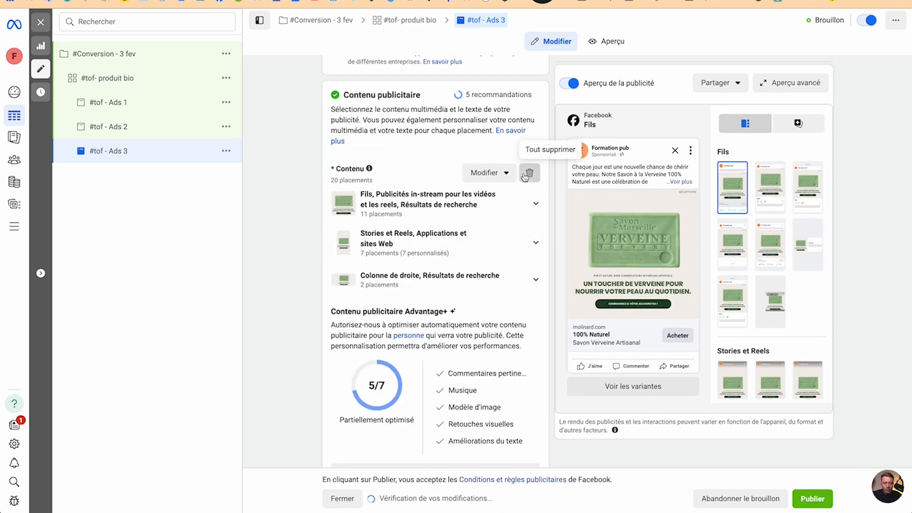
click(525, 175)
click(380, 185)
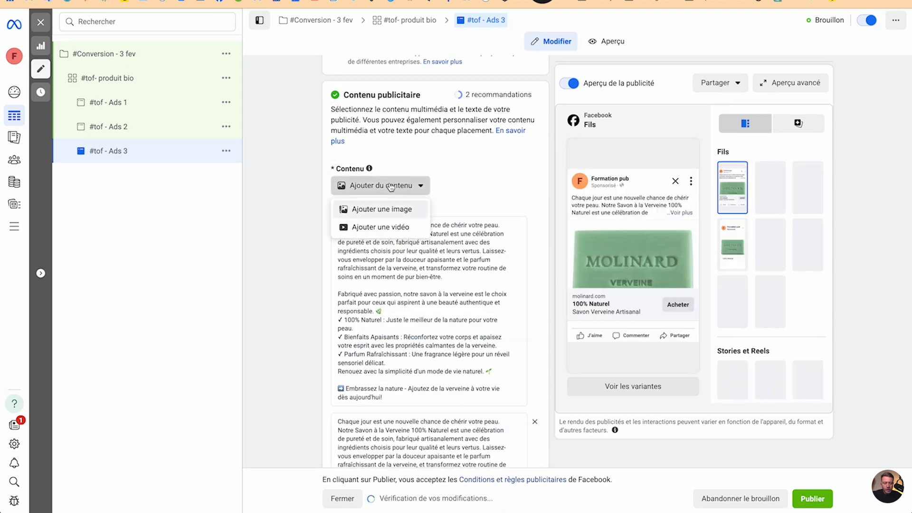
click(368, 228)
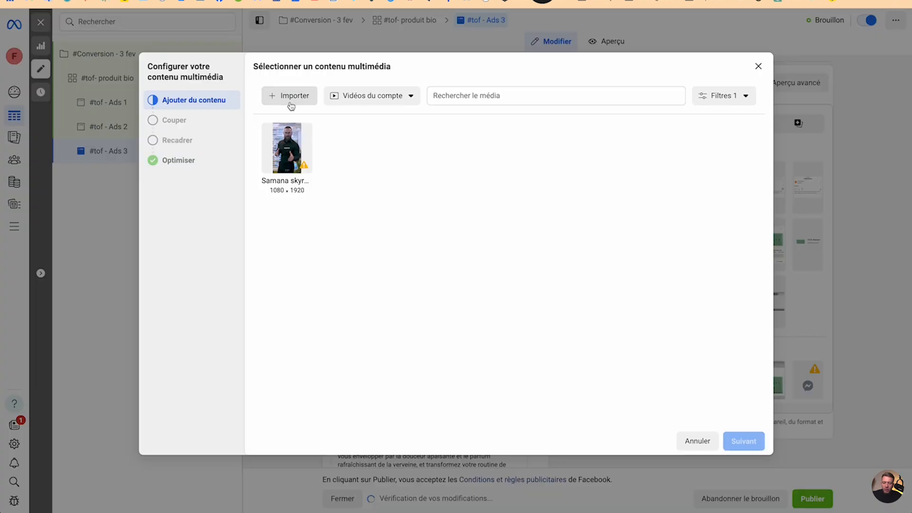
Preview and import the 1080 × 1080 video 1.mp4 into #tof - Ads 3, keeping the original crops and default optimisations
click(292, 96)
click(363, 121)
click(366, 132)
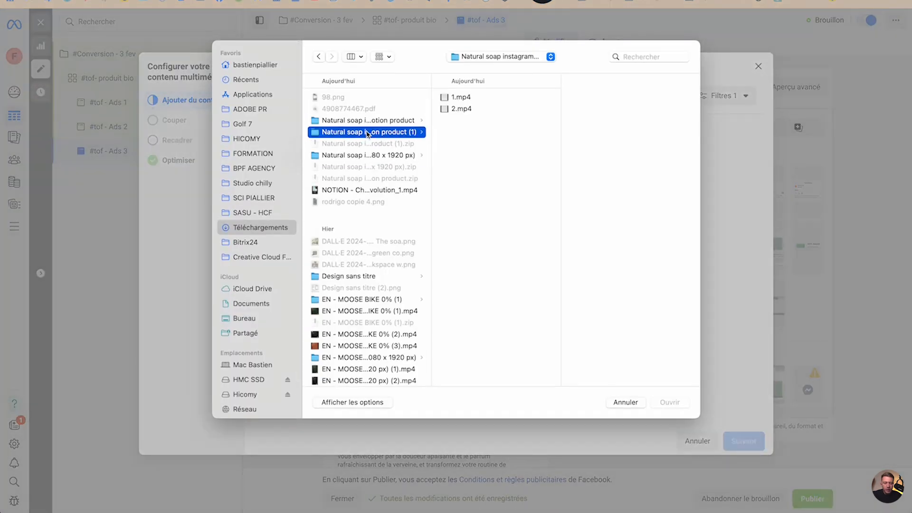
click(460, 96)
key(space)
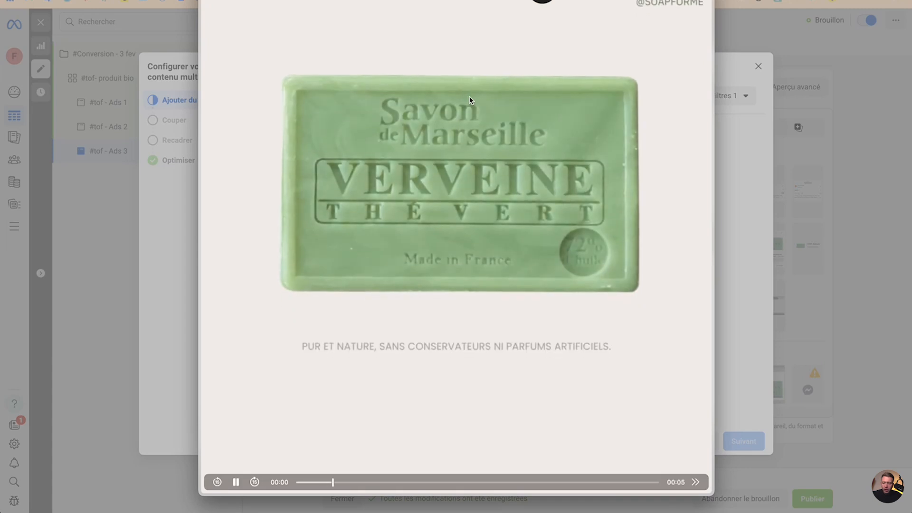
key(space)
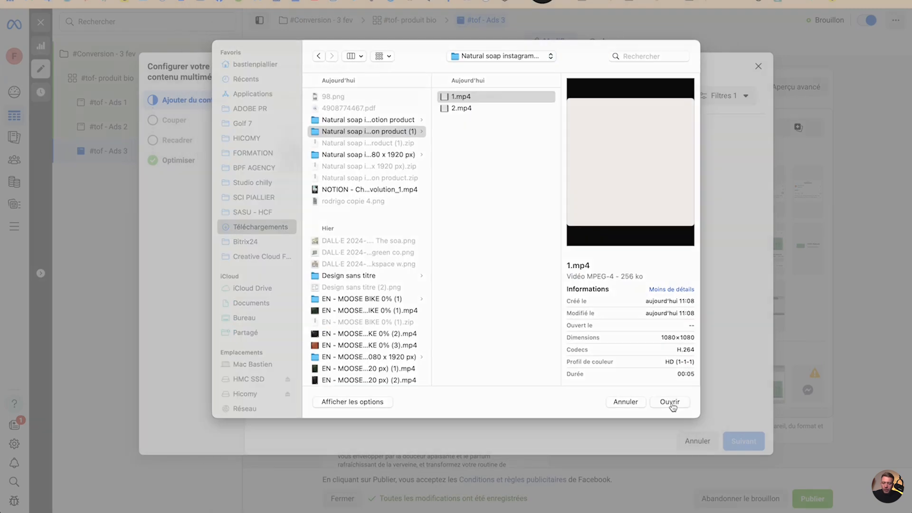
click(666, 401)
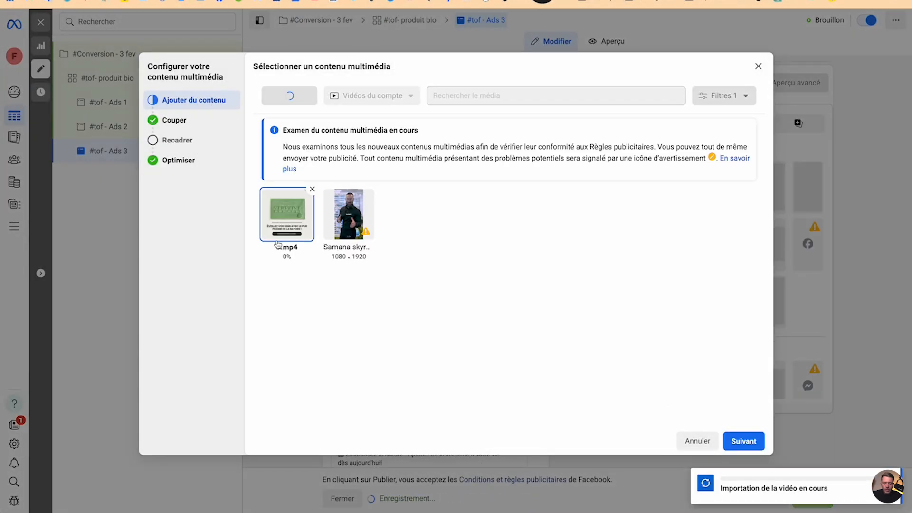
click(743, 441)
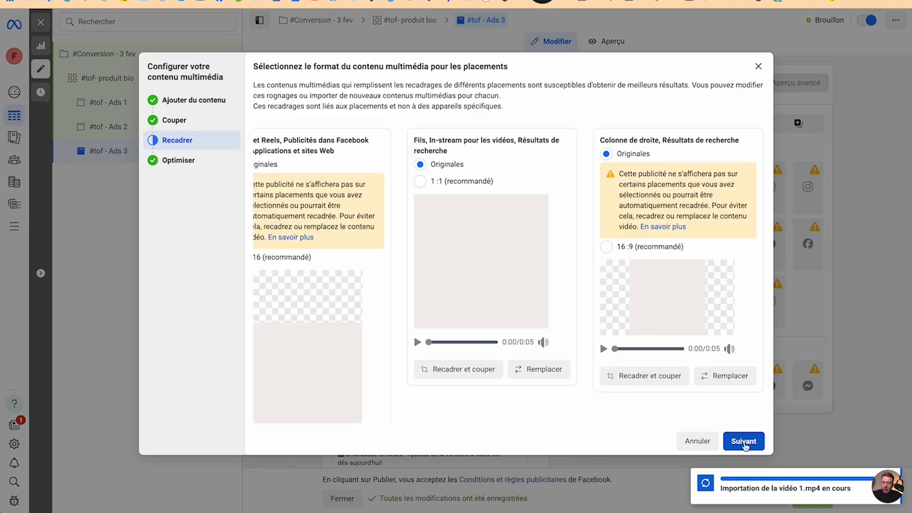
click(745, 441)
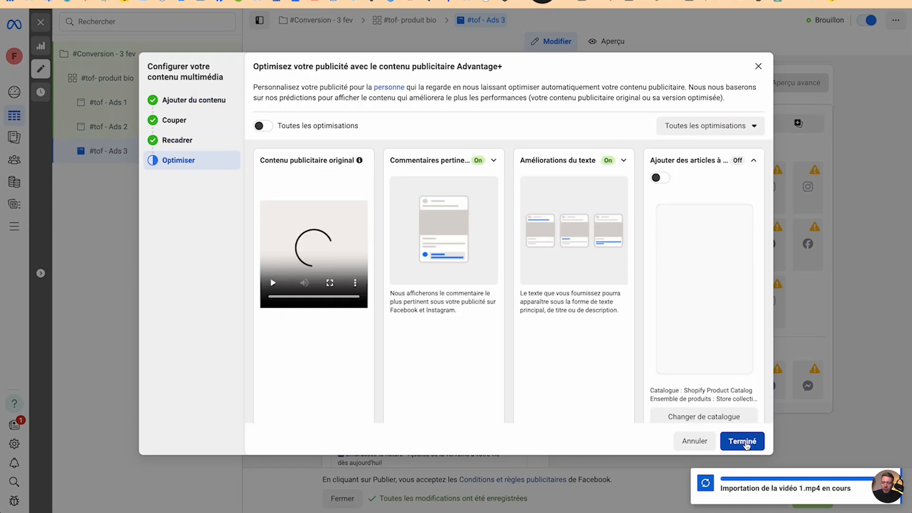
click(745, 441)
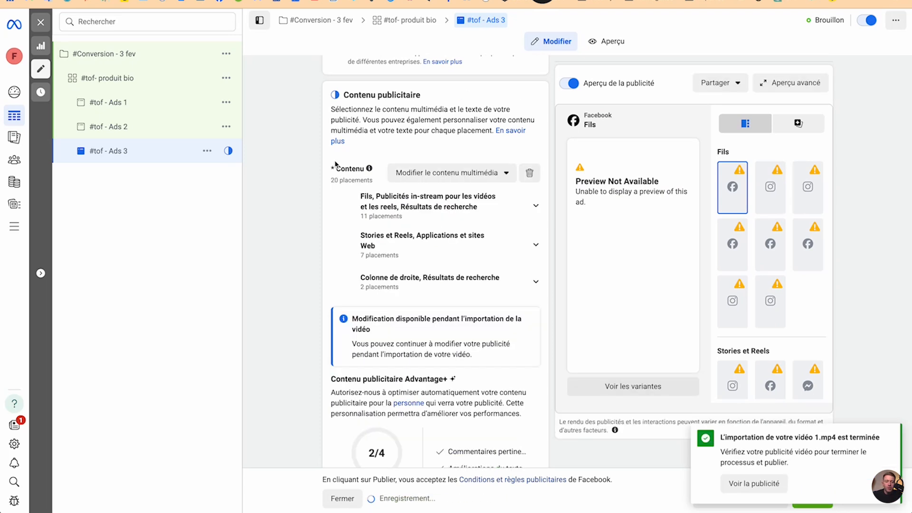
Quickly duplicate #tof - Ads 3 and rename the copy as #tof - Ads 4
click(226, 152)
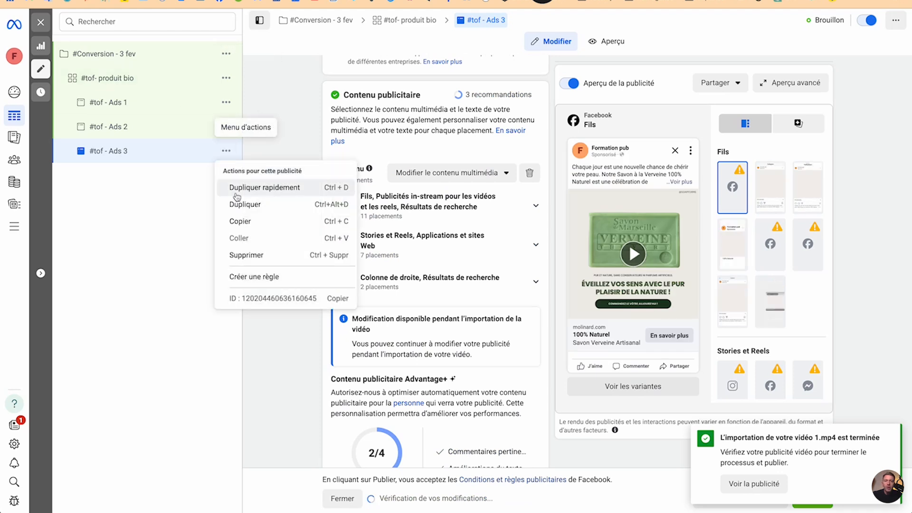
click(245, 189)
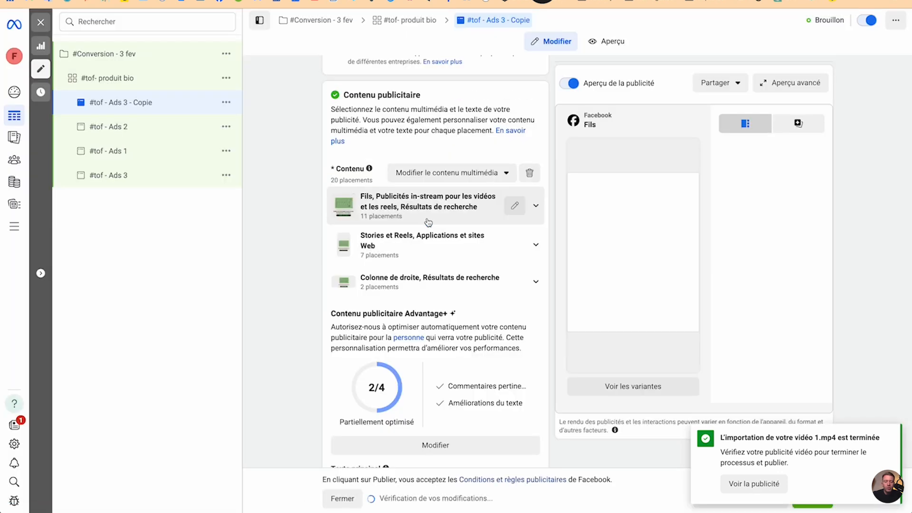
scroll(354, 147, up, 10)
click(459, 99)
drag(459, 98, 371, 98)
text(4)
click(295, 200)
Replace the media of #tof - Ads 4 with the video 2.mp4, keeping the default crops and optimisations, and check the ad's settings
scroll(294, 200, down, 10)
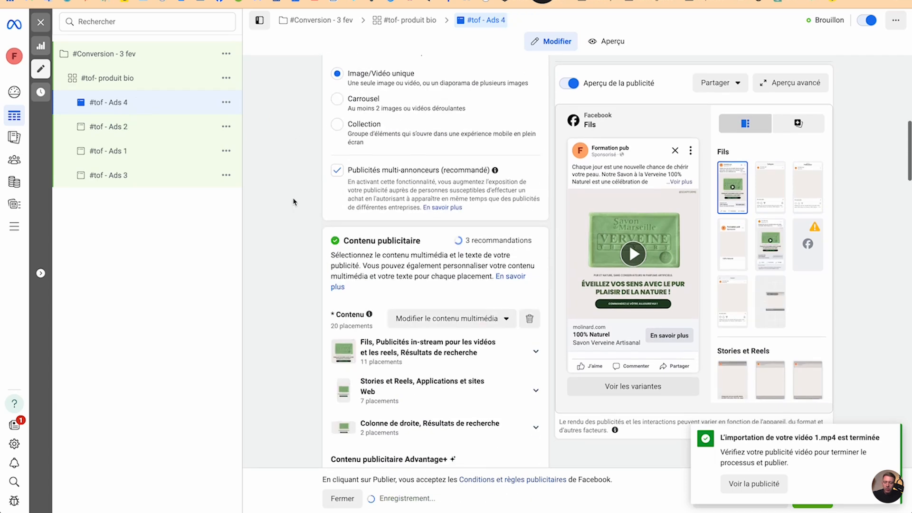
click(529, 217)
click(382, 230)
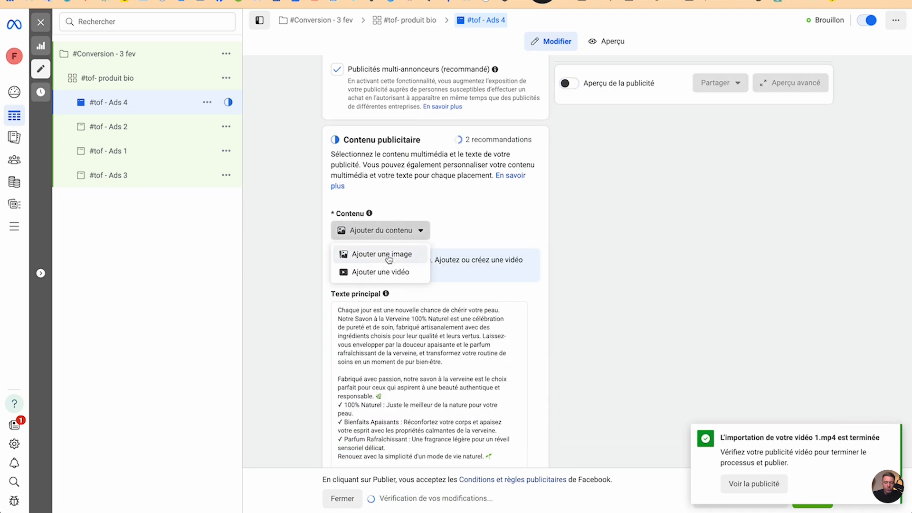
click(387, 272)
click(278, 95)
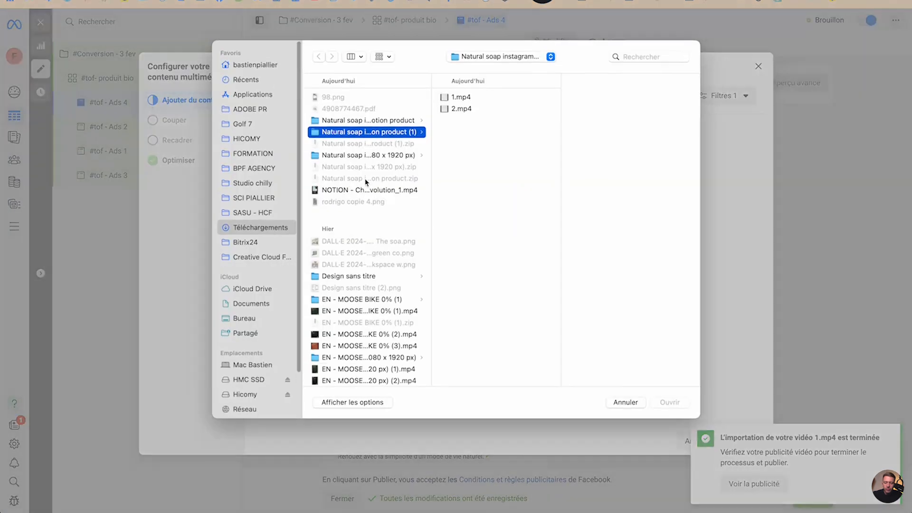
click(474, 109)
click(667, 401)
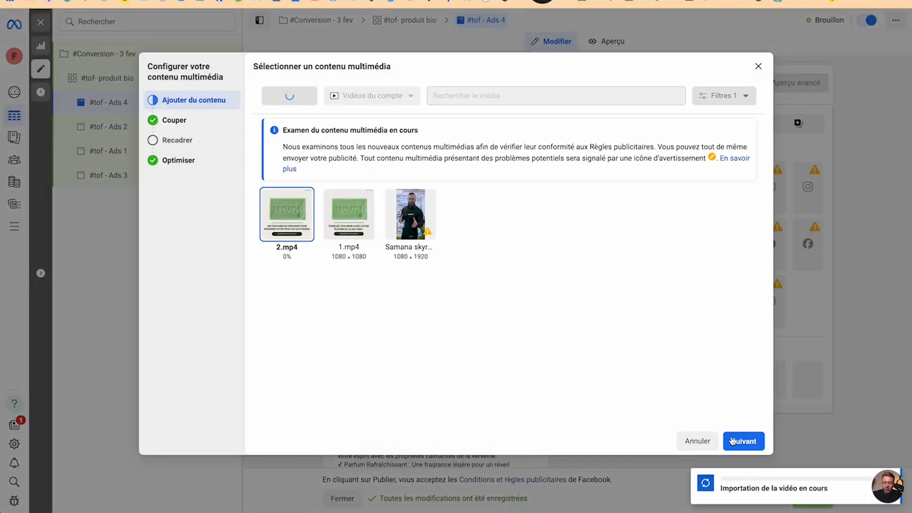
click(744, 443)
click(745, 439)
click(745, 440)
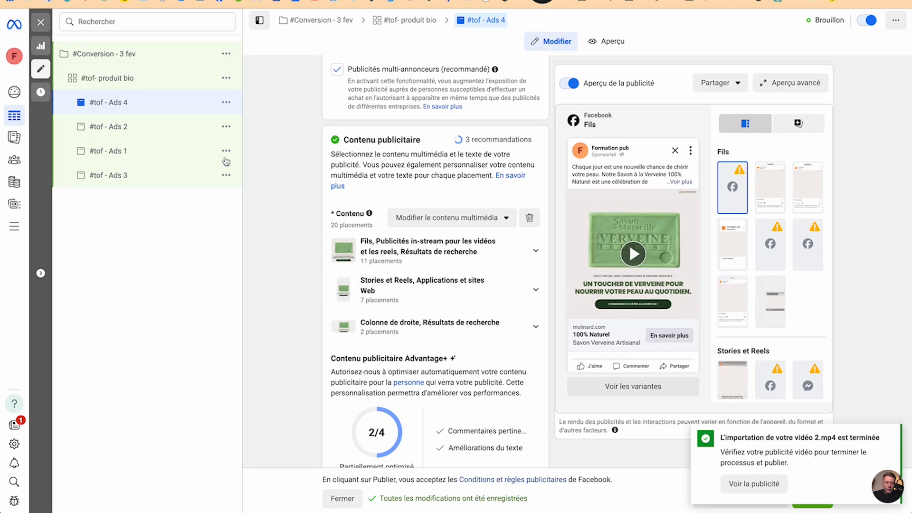
scroll(422, 327, down, 10)
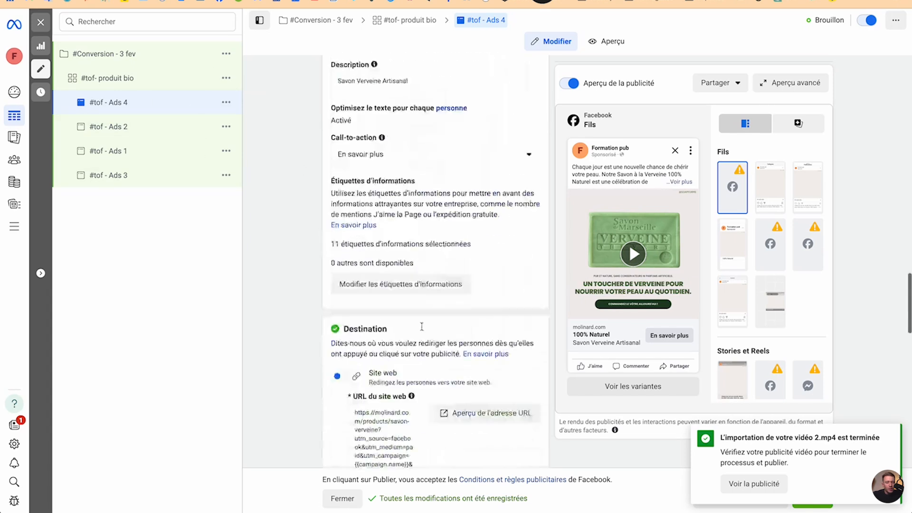
scroll(421, 327, up, 15)
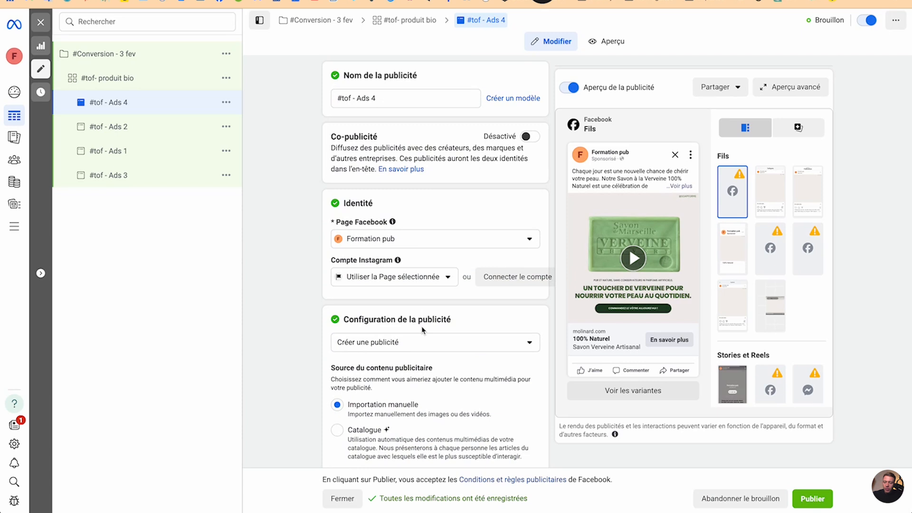
Quickly duplicate the ad set with its four ads and rename the copy as #tof- produit bio
click(226, 78)
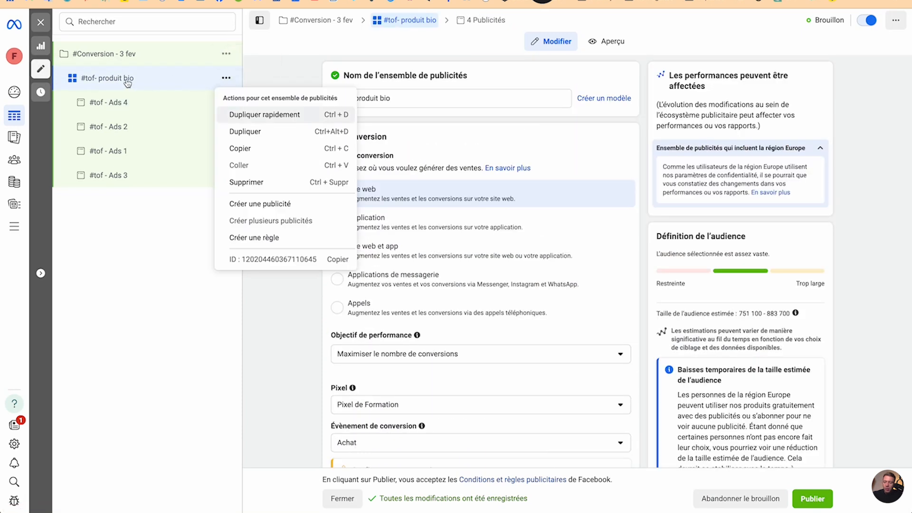
click(270, 117)
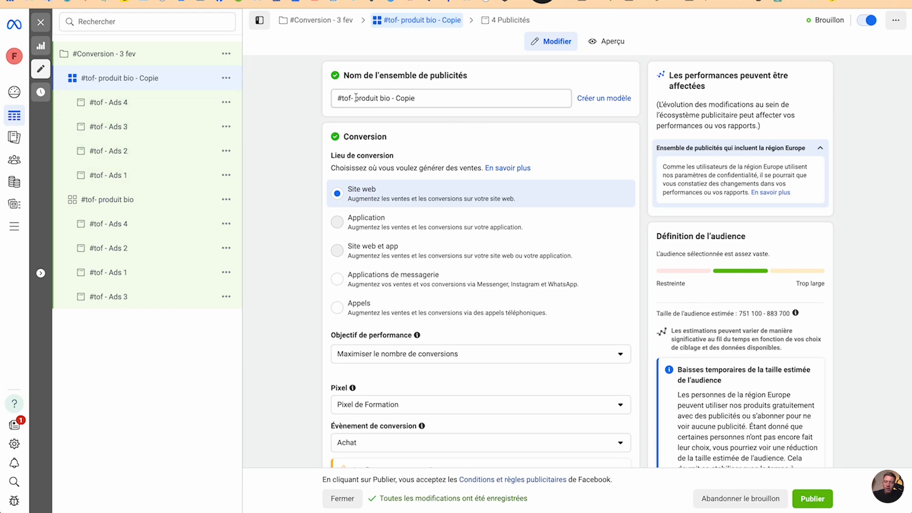
drag(356, 98, 497, 107)
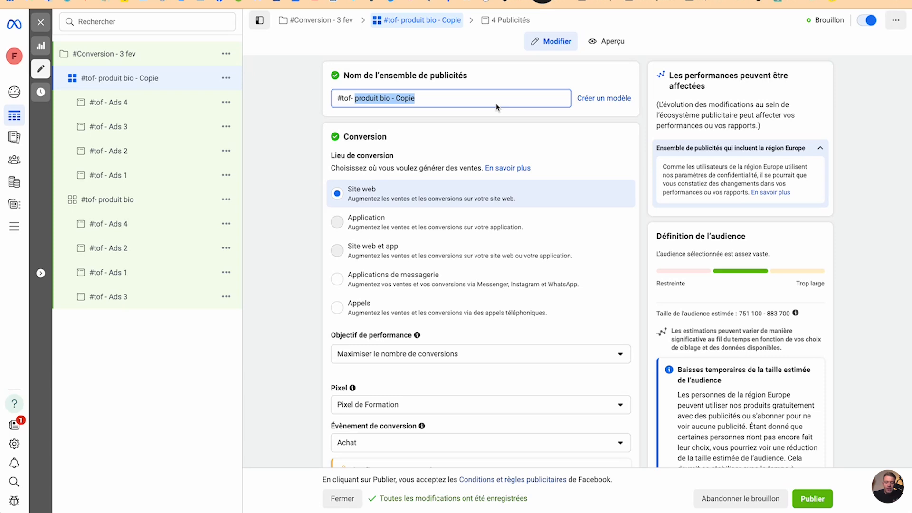
text(prod)
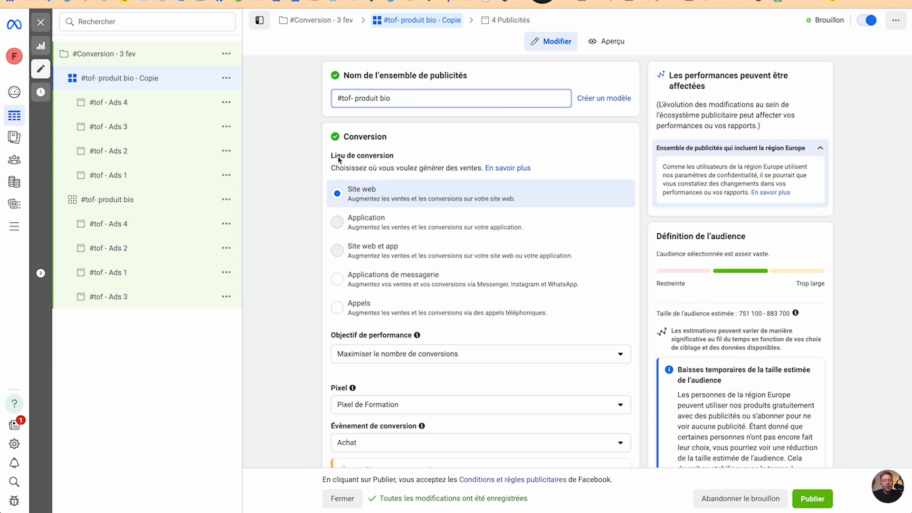
click(339, 159)
Remove the Savon interest from the detailed targeting of the #tof- produit bio copy
scroll(395, 332, down, 15)
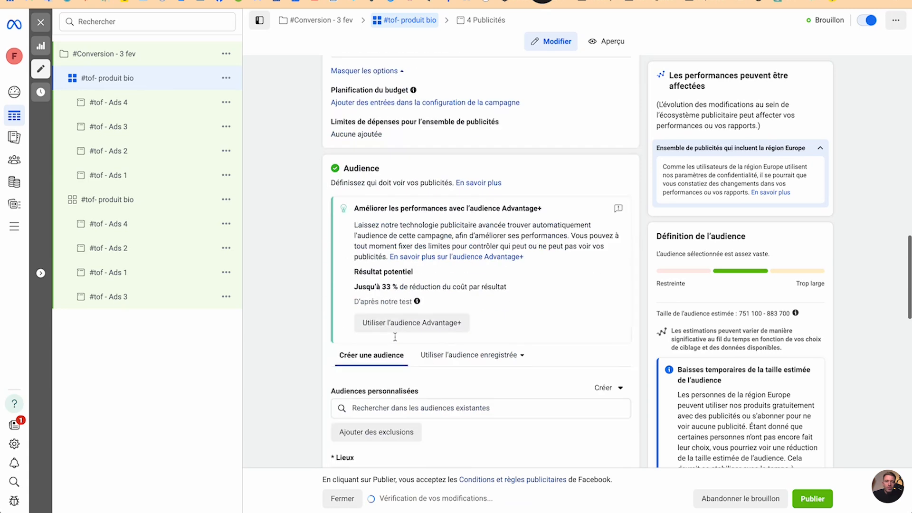
scroll(395, 336, down, 10)
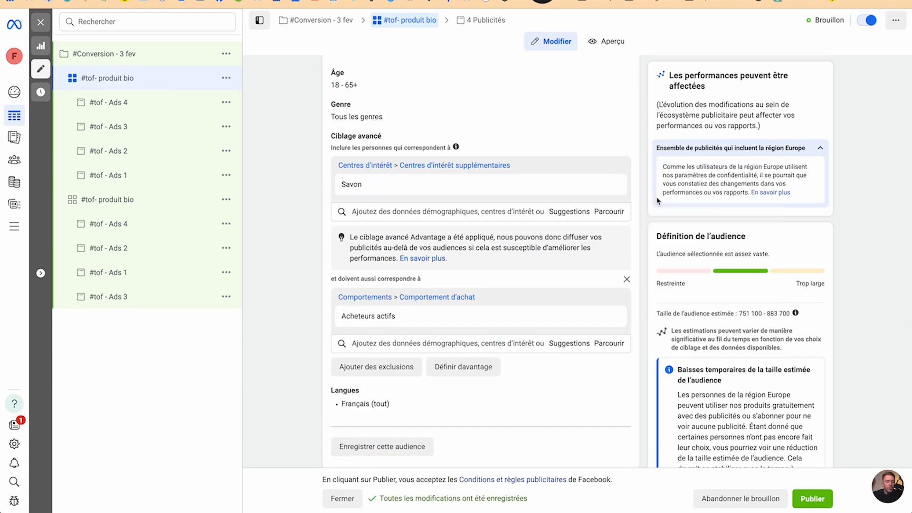
click(617, 184)
Search the detailed targeting options for "bio" and "100% naturel" interests
click(402, 162)
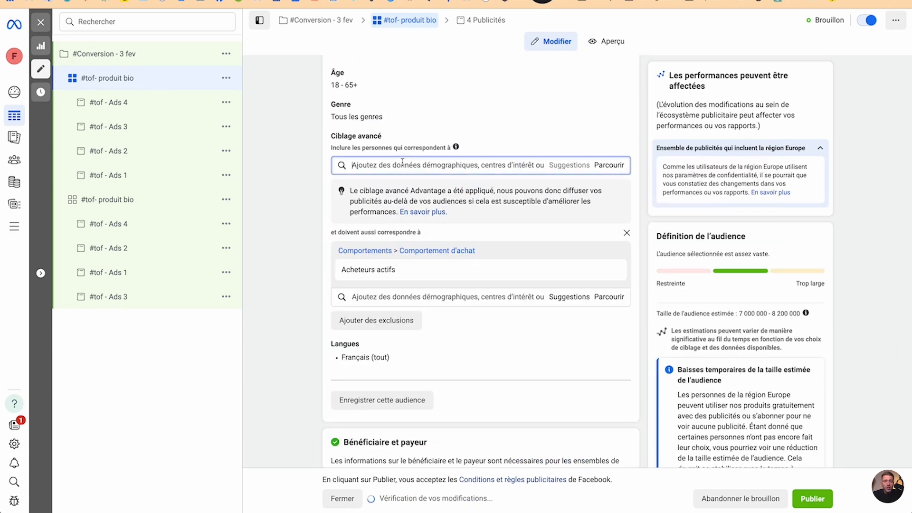
text(bio)
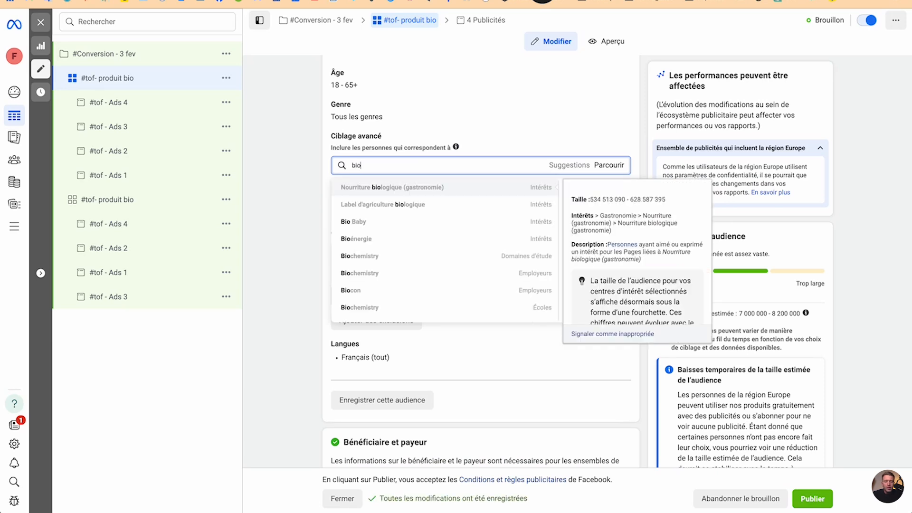
scroll(403, 227, down, 5)
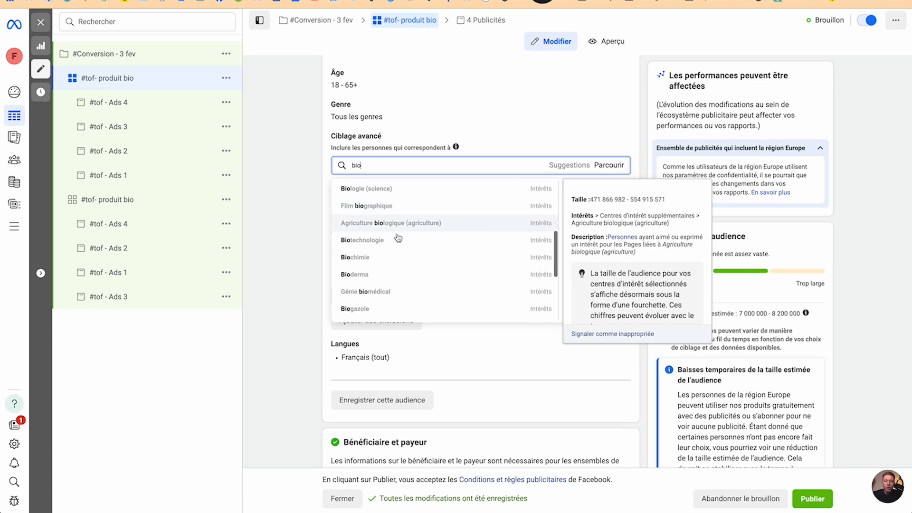
scroll(390, 265, down, 3)
scroll(391, 265, down, 2)
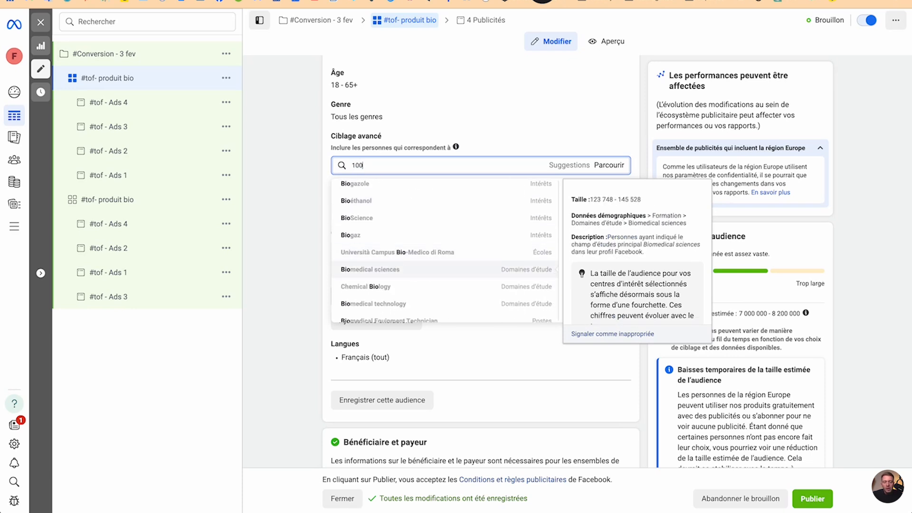
text(% nature)
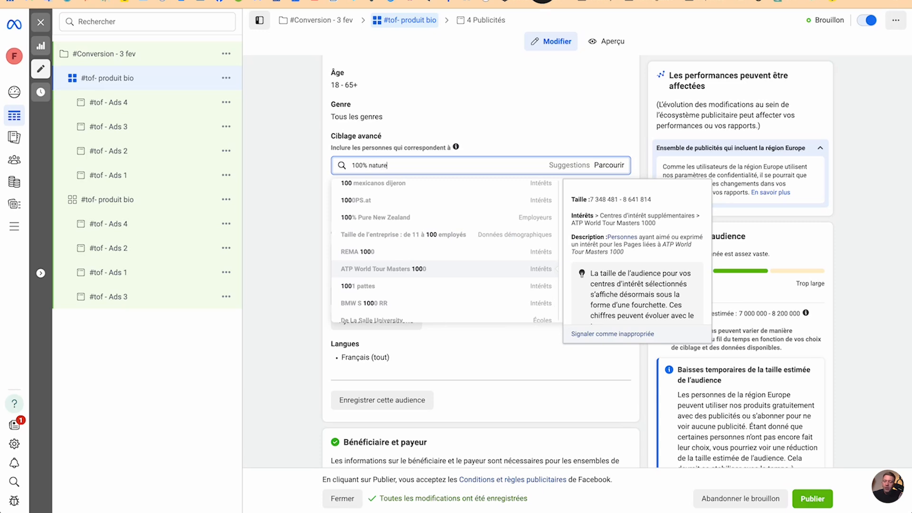
text(l)
Search for "bio", add the interest Nourriture biologique (gastronomie) to the detailed targeting, check the audience settings and close the ad set editor
key(ctrl+a)
text(bio)
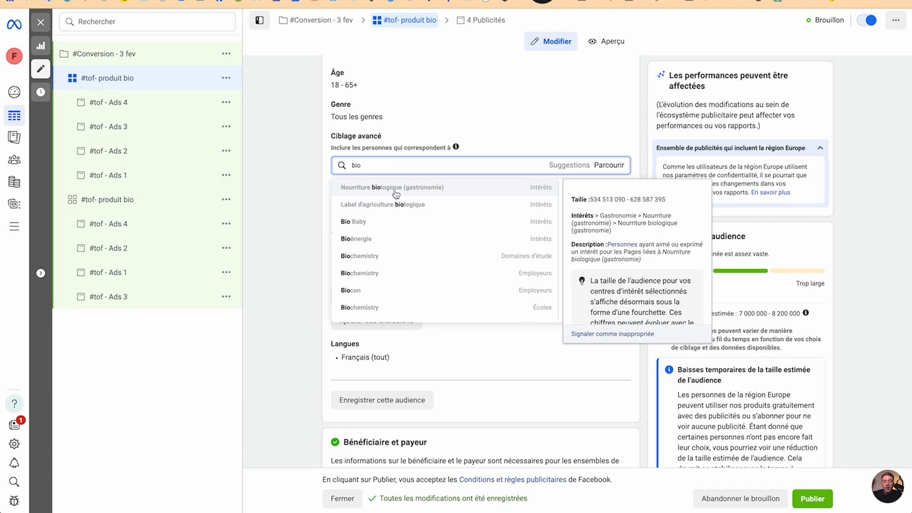
click(394, 189)
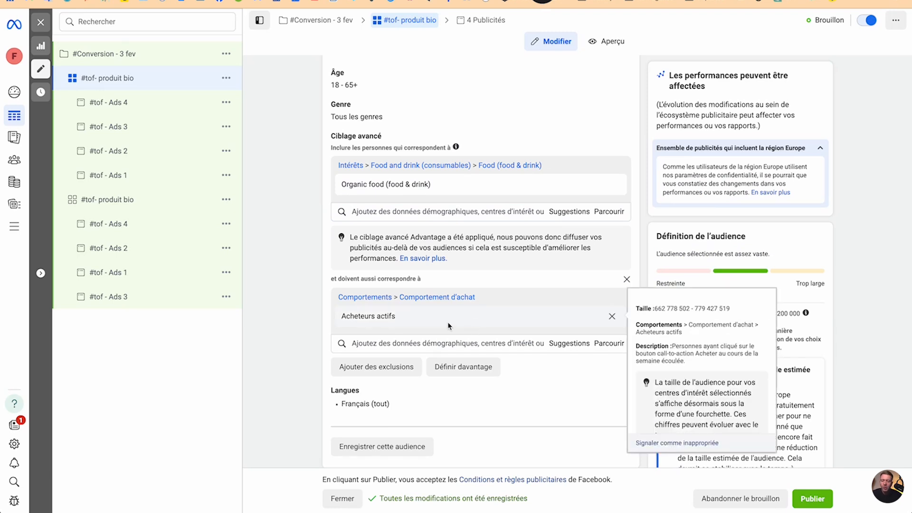
scroll(448, 326, down, 2)
scroll(448, 324, up, 8)
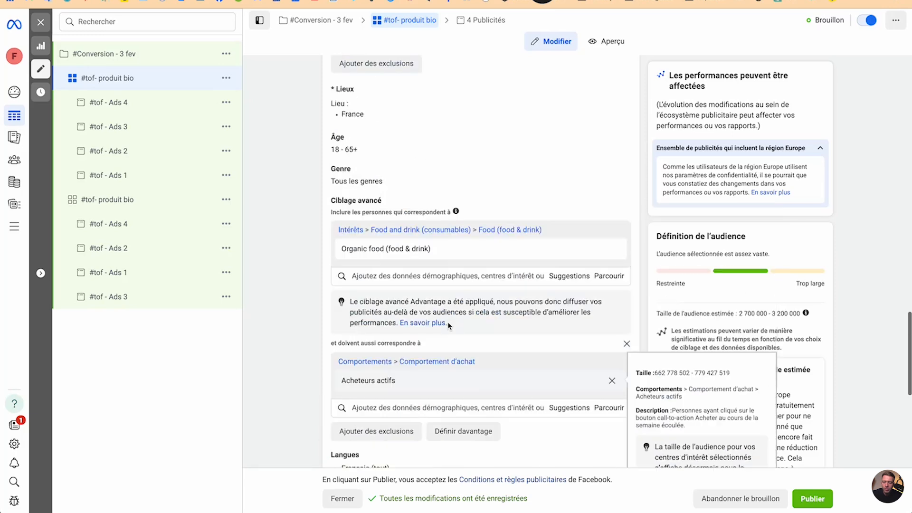
scroll(448, 323, down, 1)
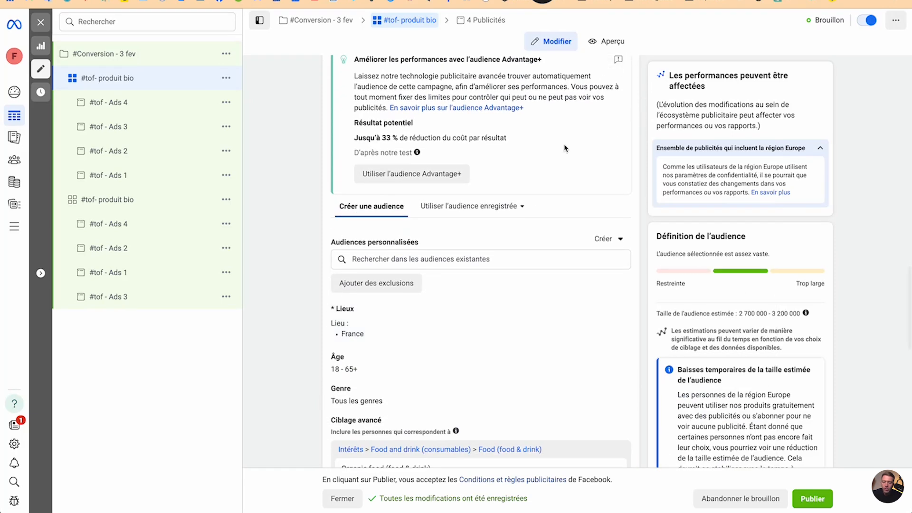
scroll(563, 153, up, 4)
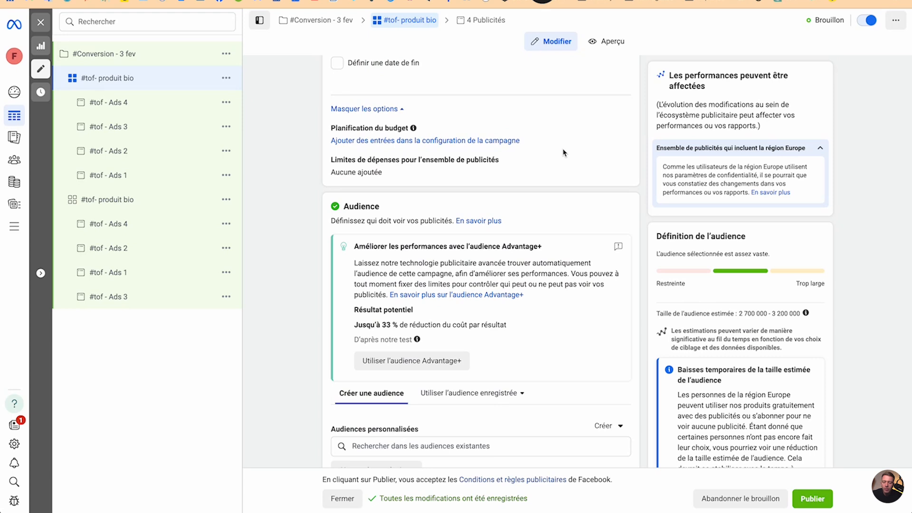
scroll(493, 264, down, 4)
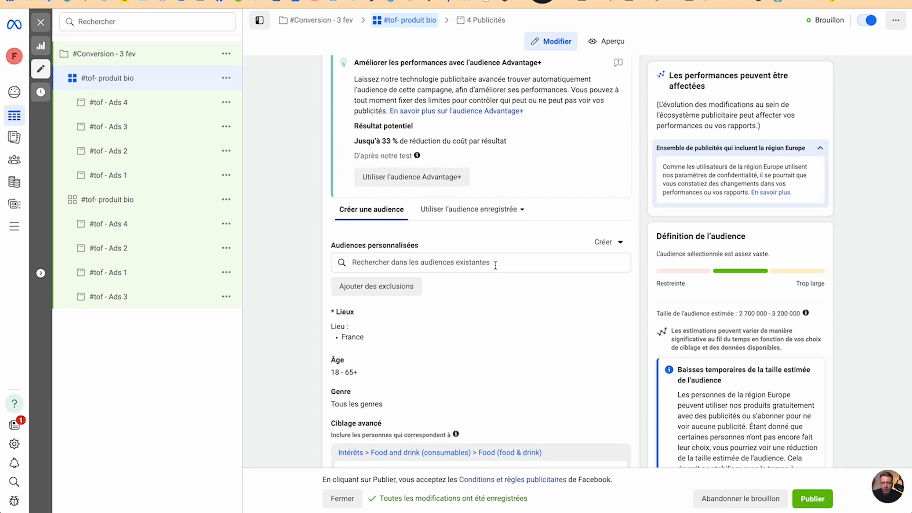
click(41, 23)
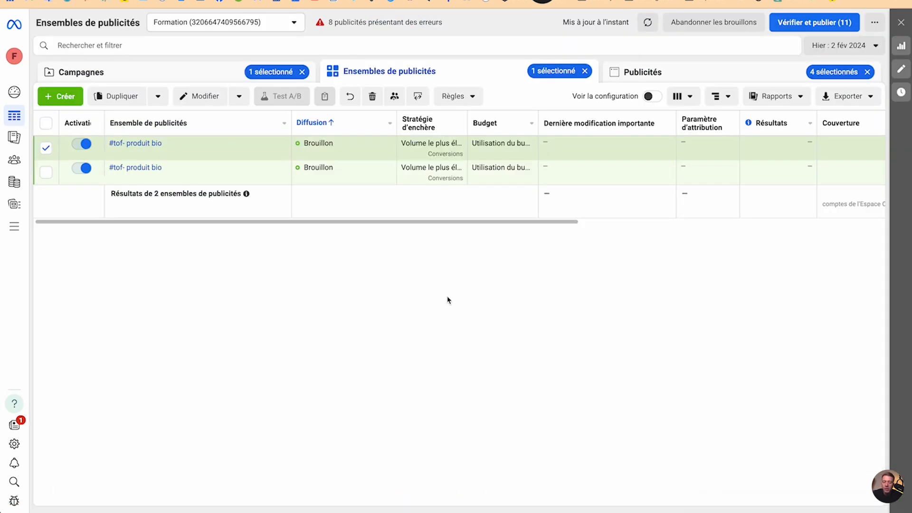
Open the original ad set of the two named #tof- produit bio, rename it as #tof- savon and close its editor
mouse_move(195, 161)
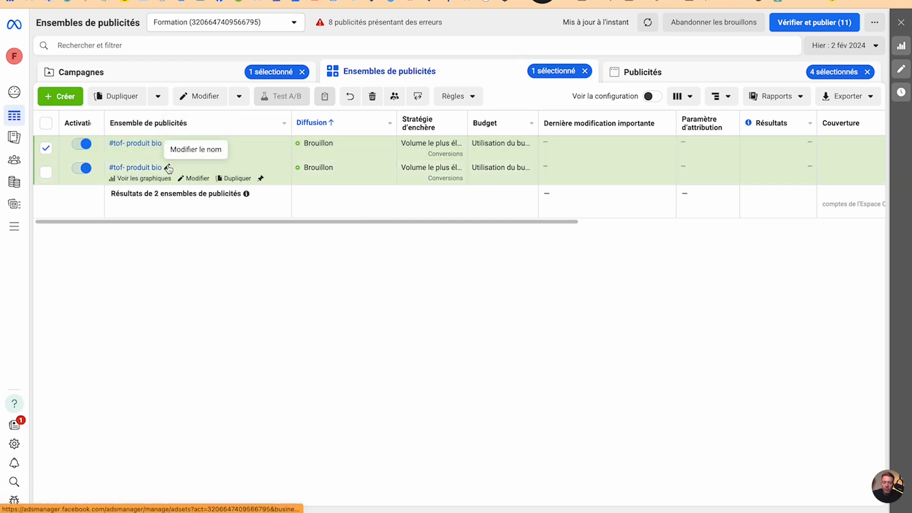
click(194, 178)
scroll(438, 259, down, 15)
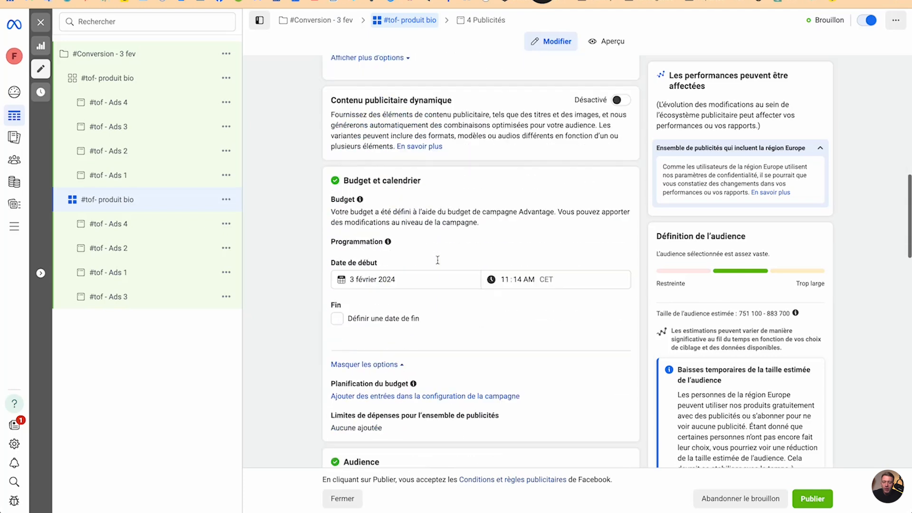
scroll(438, 259, up, 15)
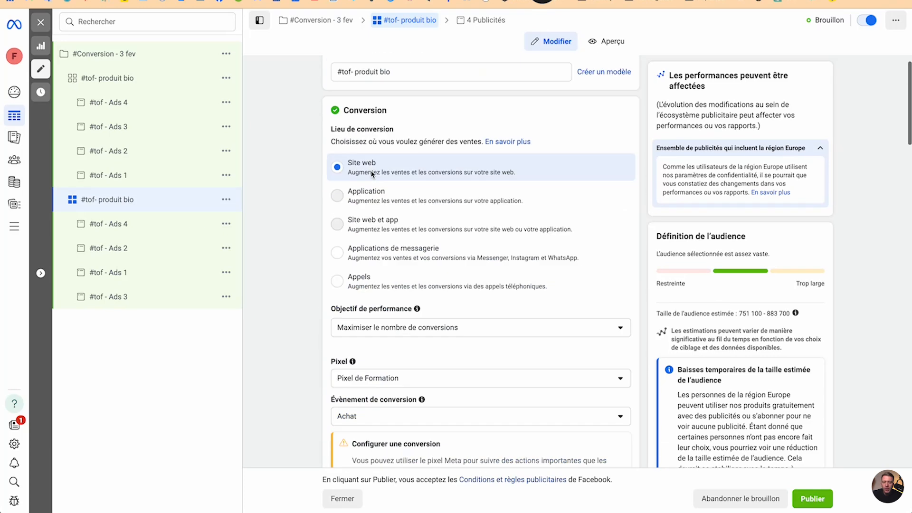
click(357, 98)
drag(357, 97, 391, 97)
text(savon)
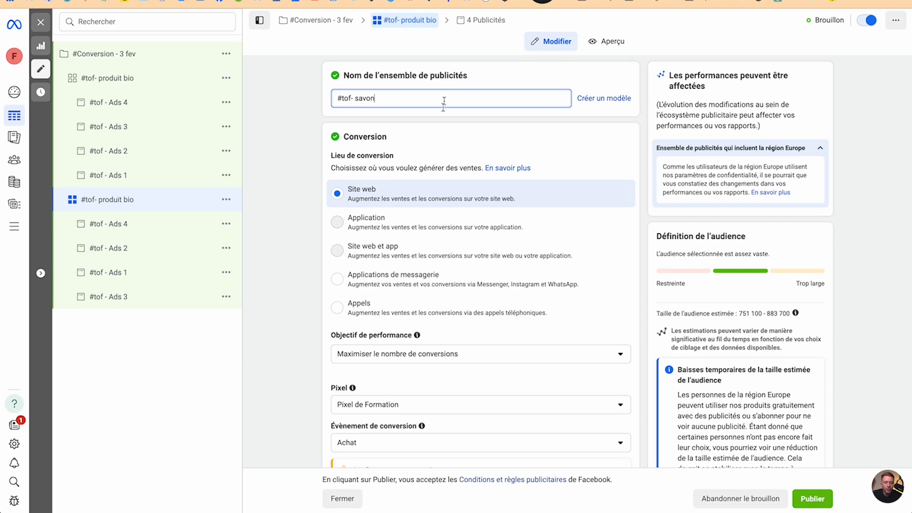
click(254, 170)
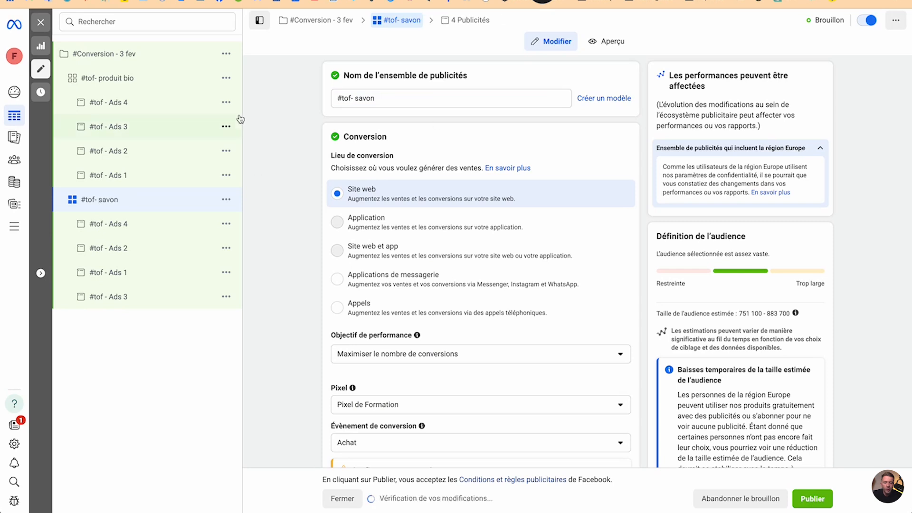
click(41, 22)
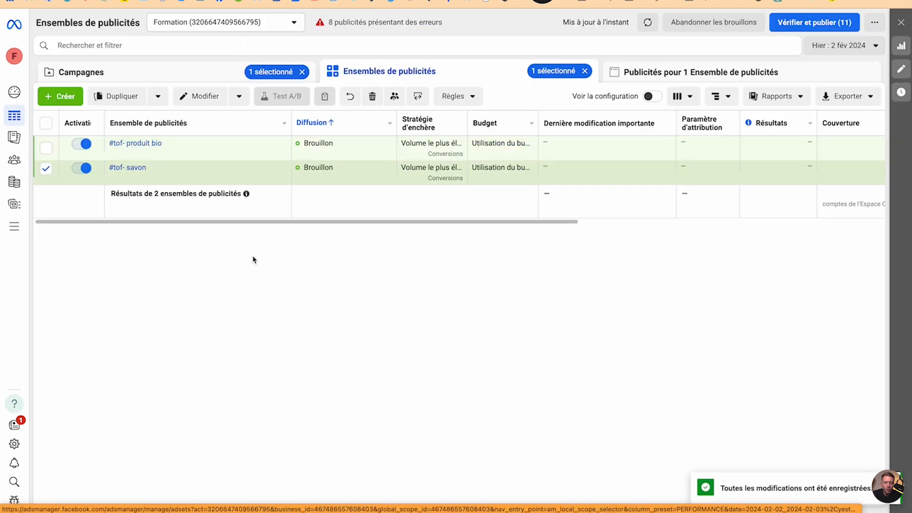
Review the campaign, its two ad sets and the ads they contain
click(176, 72)
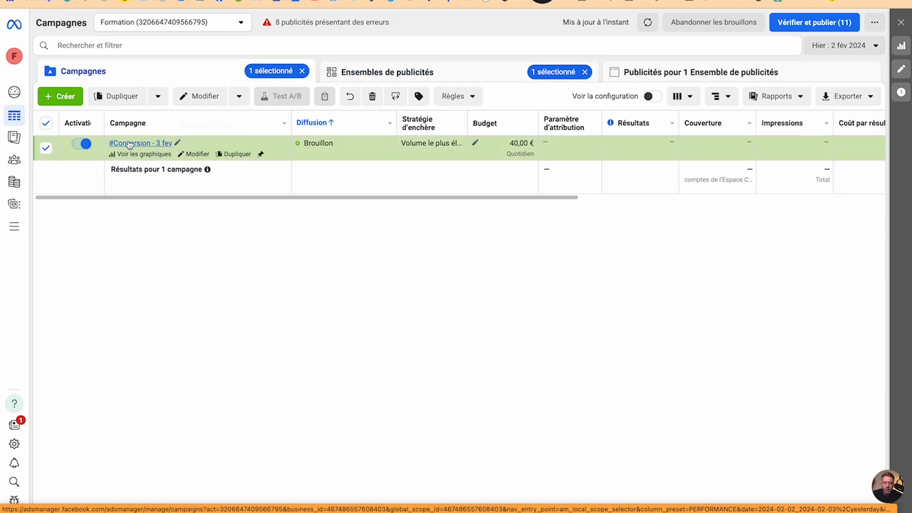
click(419, 80)
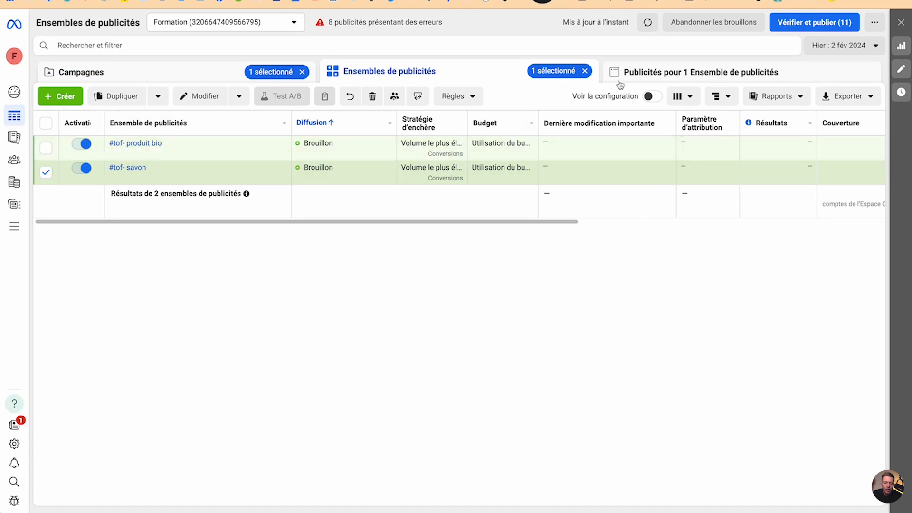
click(722, 74)
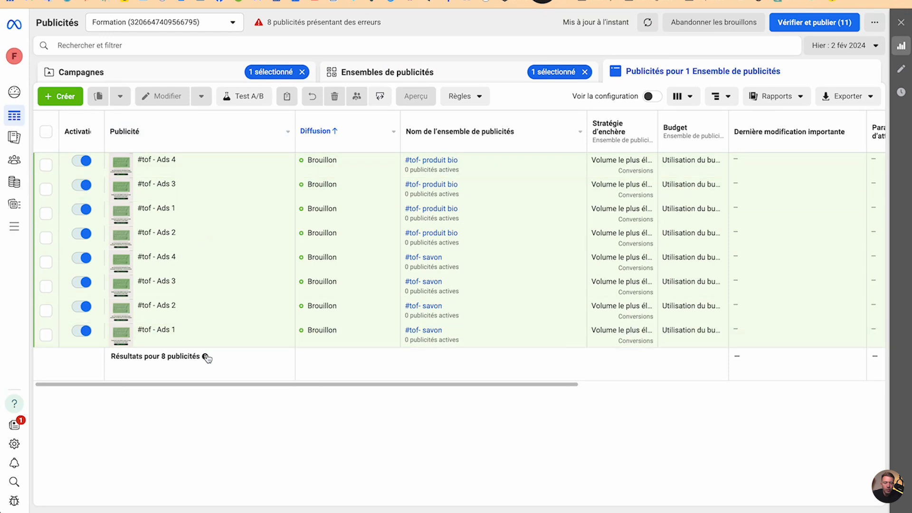
click(409, 74)
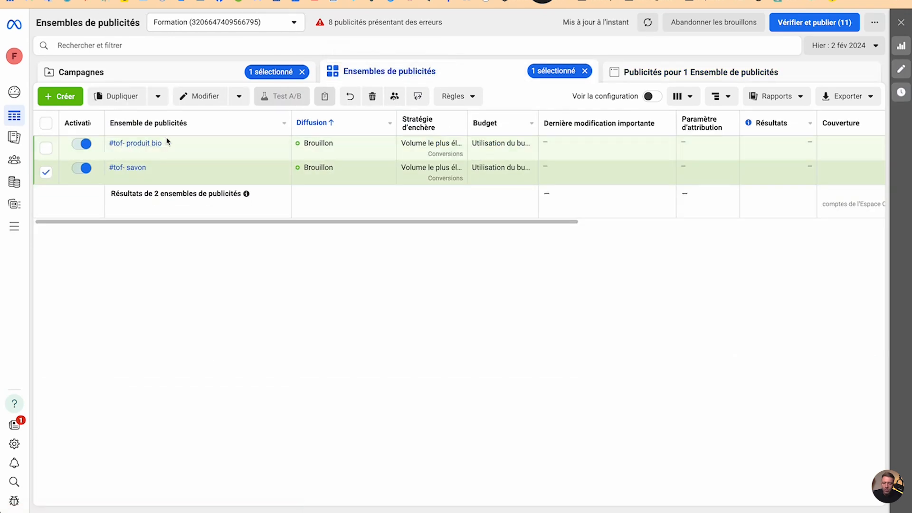
Deselect #tof- savon and duplicate the #tof- produit bio ad set once within its original campaign
click(45, 173)
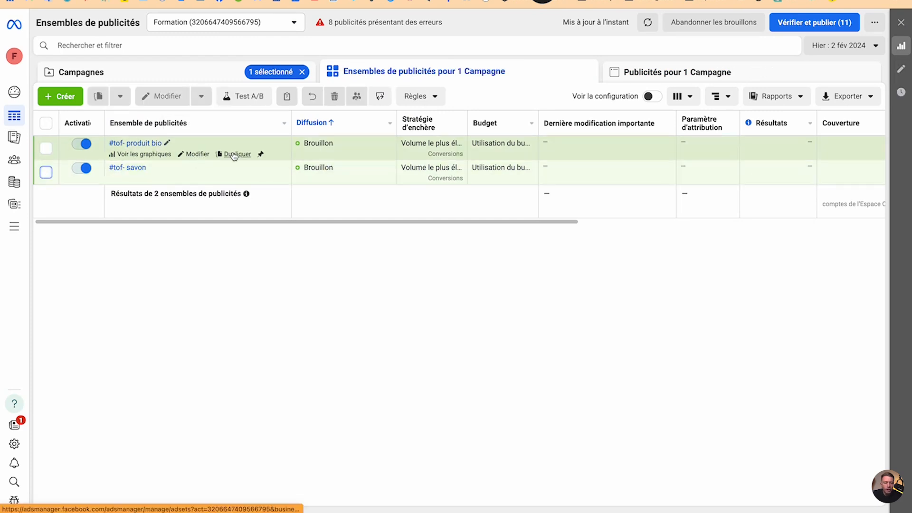
click(237, 154)
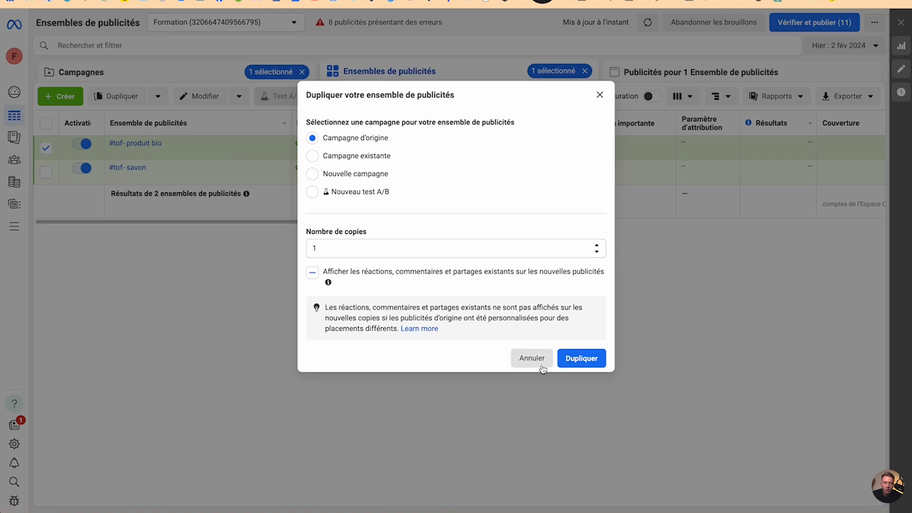
click(579, 362)
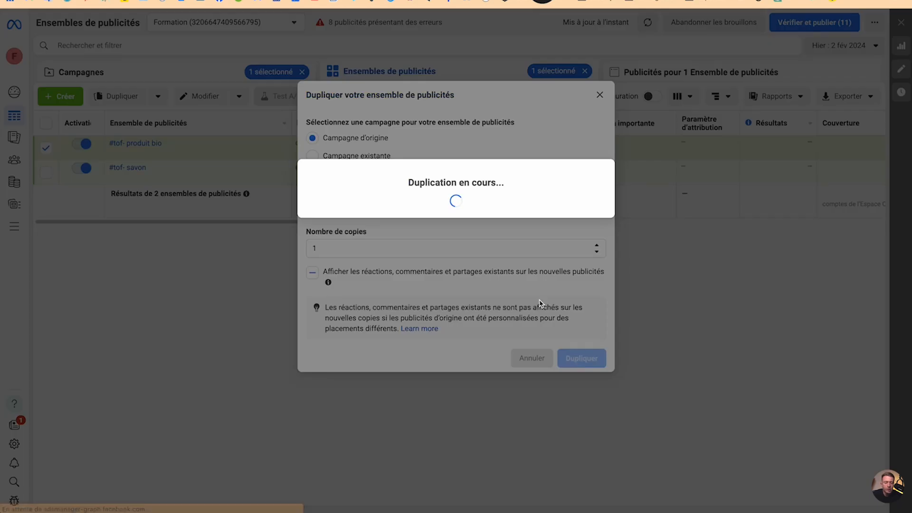
Enable dynamic creative on the #tof- produit bio copy, accepting that only #tof - Ads 1 is kept
scroll(516, 256, down, 3)
scroll(514, 256, down, 4)
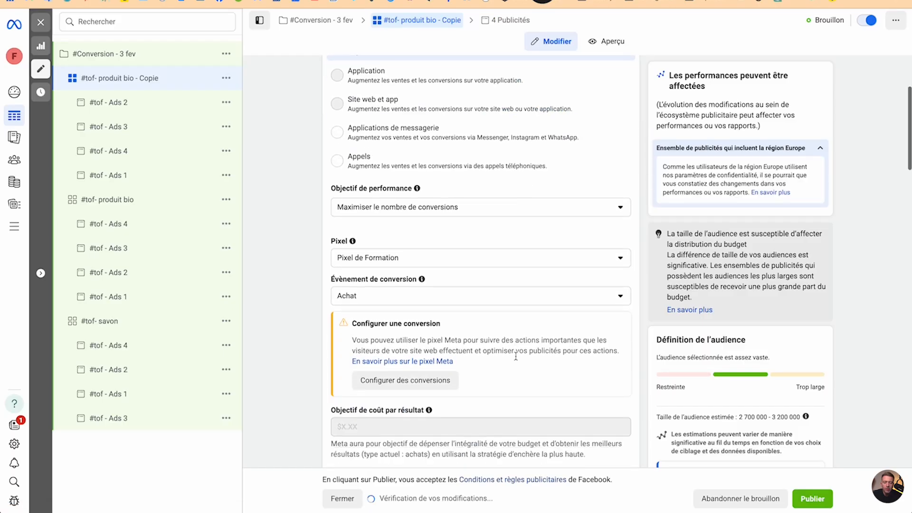
click(619, 376)
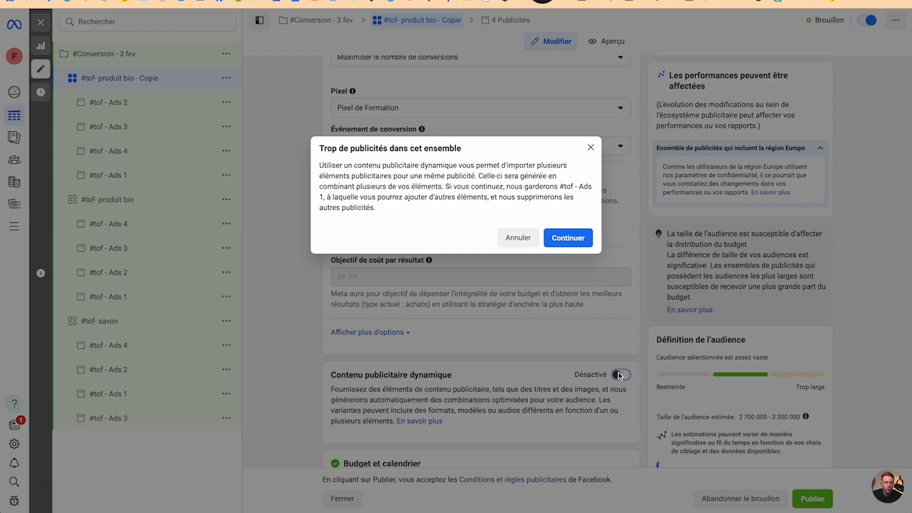
click(565, 237)
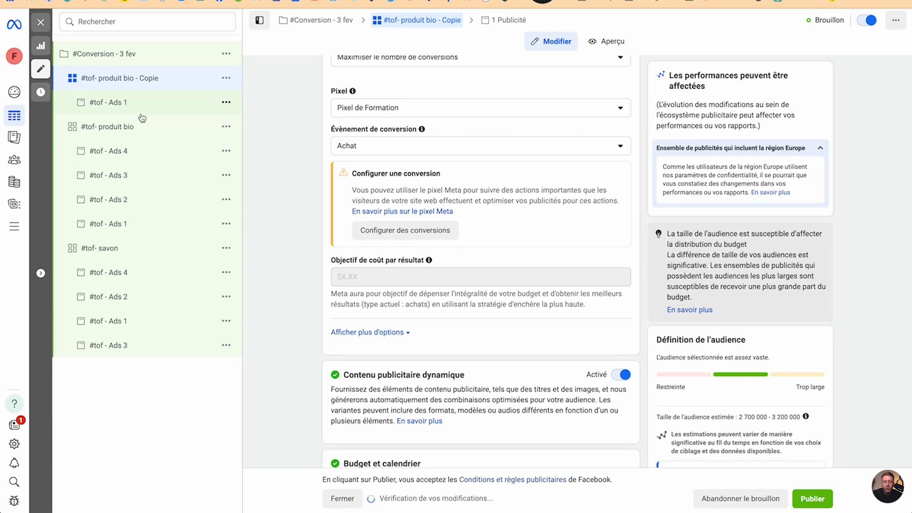
Add the videos 1.mp4 and 2.mp4 to #tof - Ads 1 in the #tof- produit bio - Copie ad set
click(143, 103)
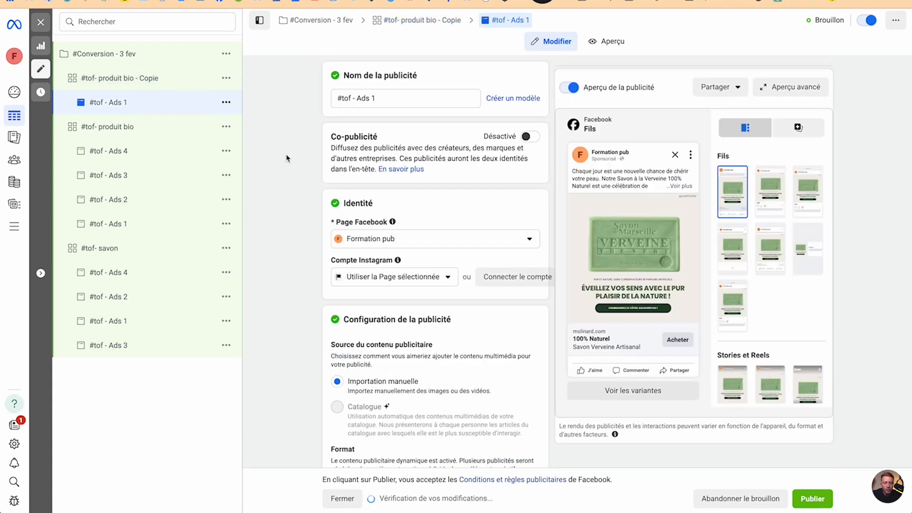
scroll(323, 243, down, 10)
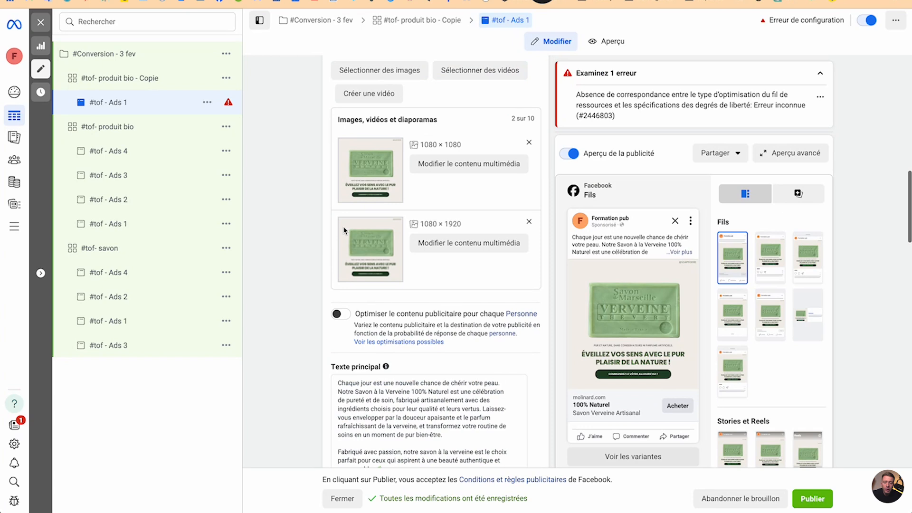
click(463, 73)
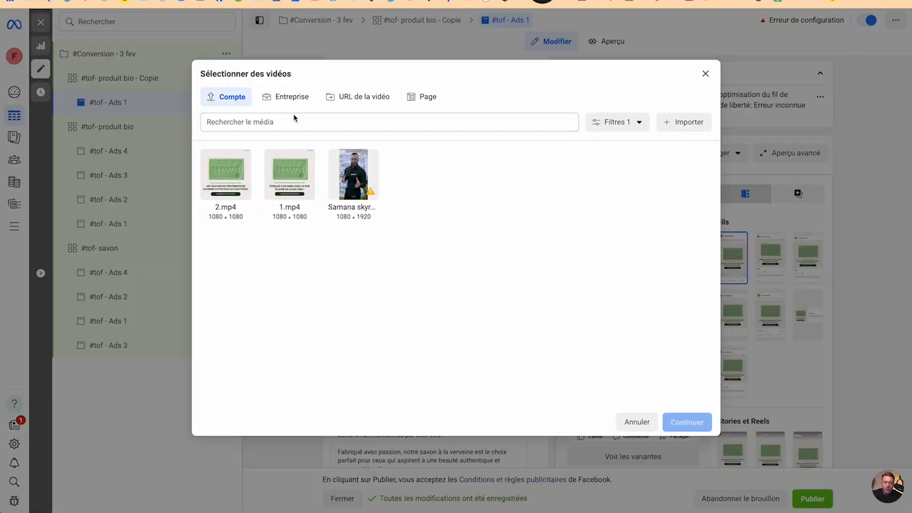
click(277, 184)
click(686, 421)
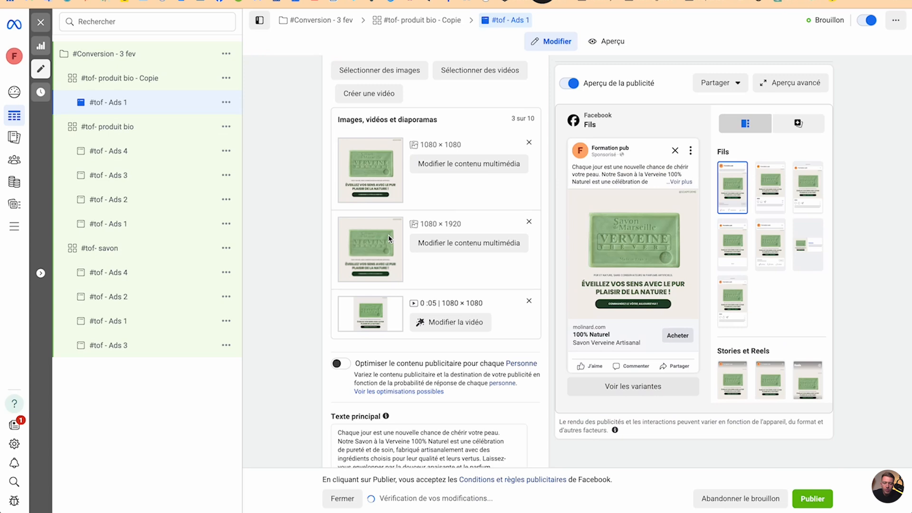
click(479, 70)
click(247, 174)
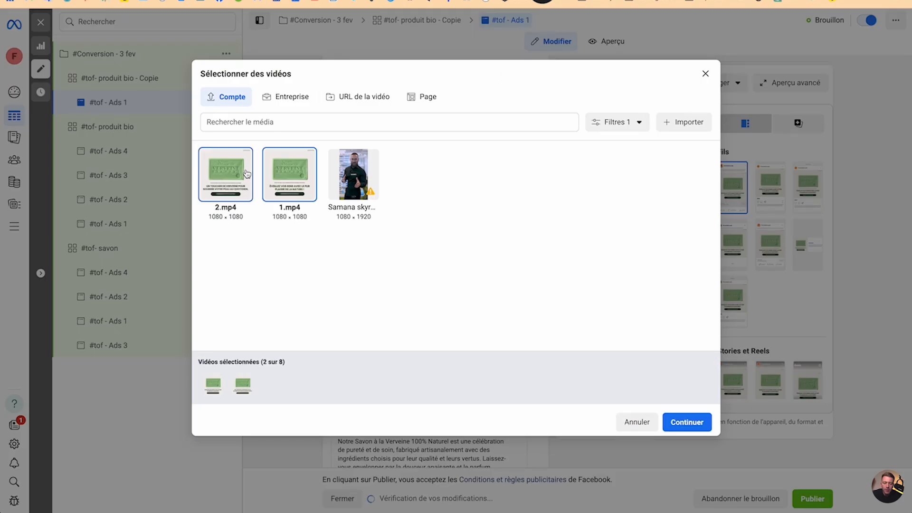
click(686, 422)
Add two title options to the ad: "Entreprise française" and "Livraison en 24h"
scroll(418, 285, down, 10)
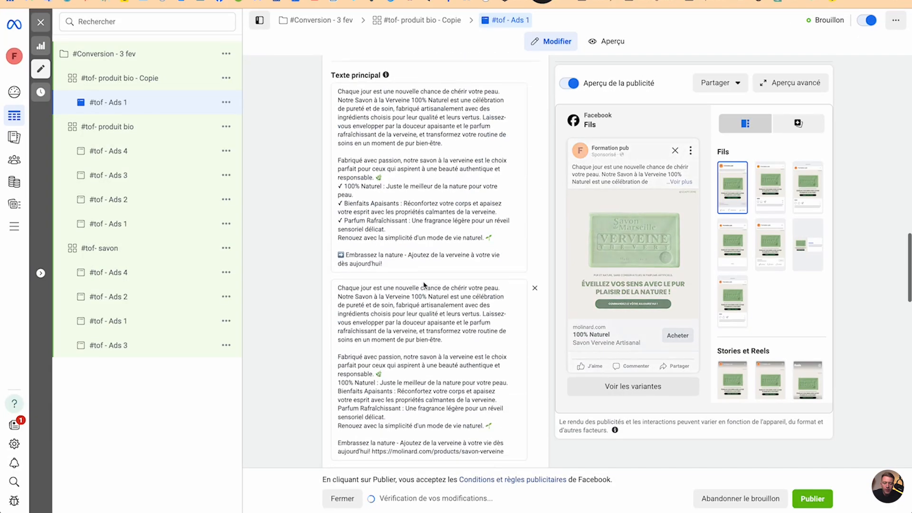
scroll(389, 178, down, 5)
mouse_move(399, 246)
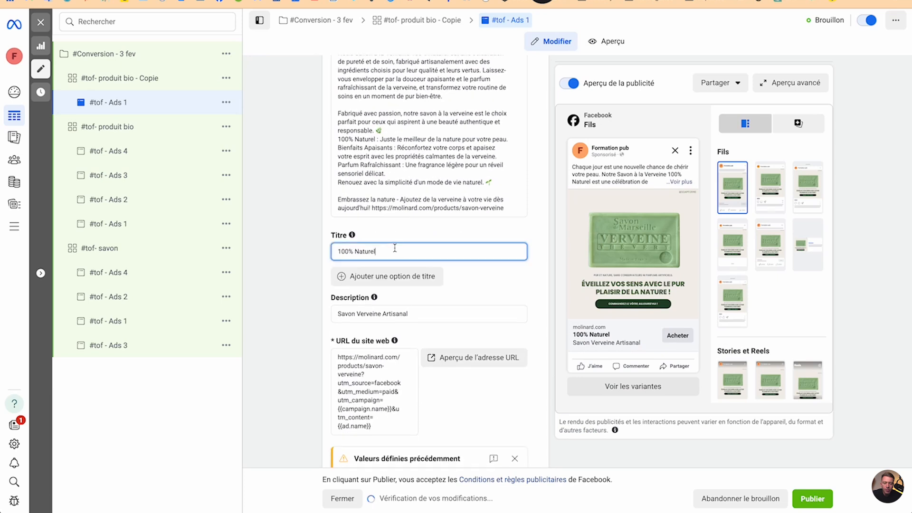
click(375, 279)
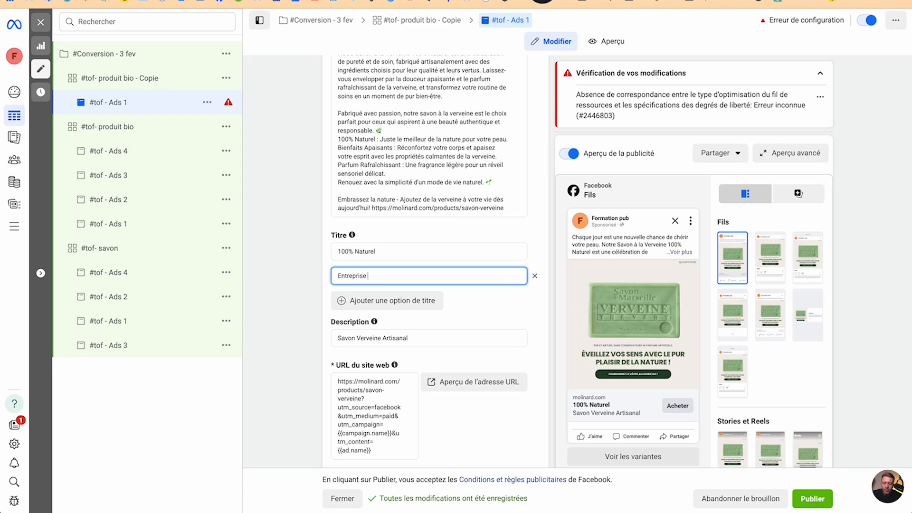
click(369, 299)
text(Li)
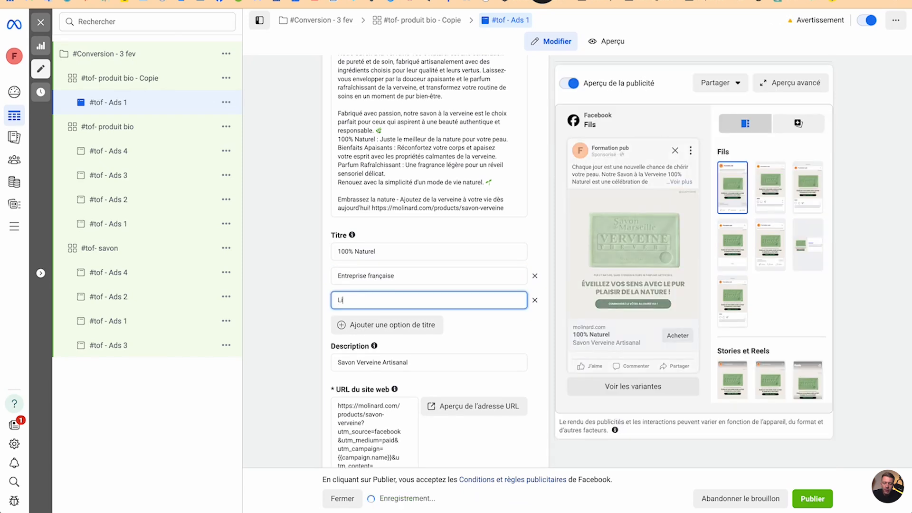
text(vraison en 24h)
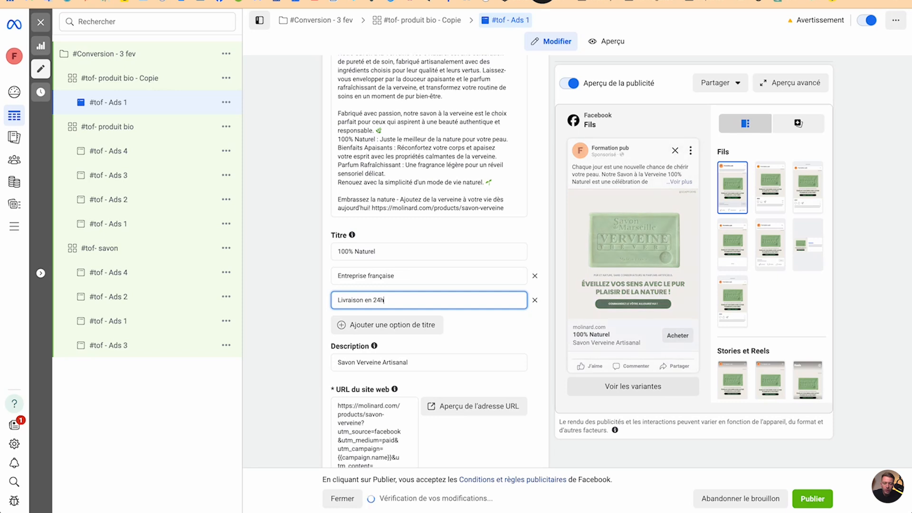
Add a second description option, "Produit fait main", to the ad
click(361, 361)
click(360, 385)
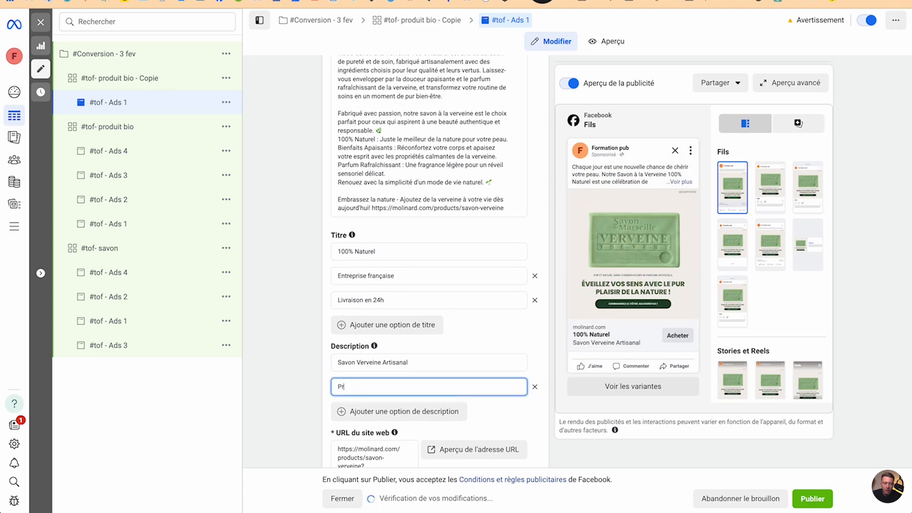
text(Produit fait main)
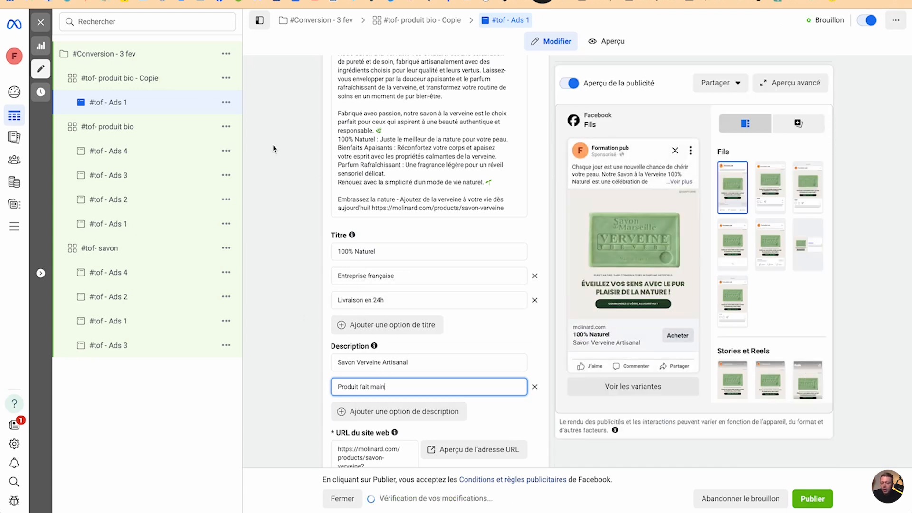
click(283, 298)
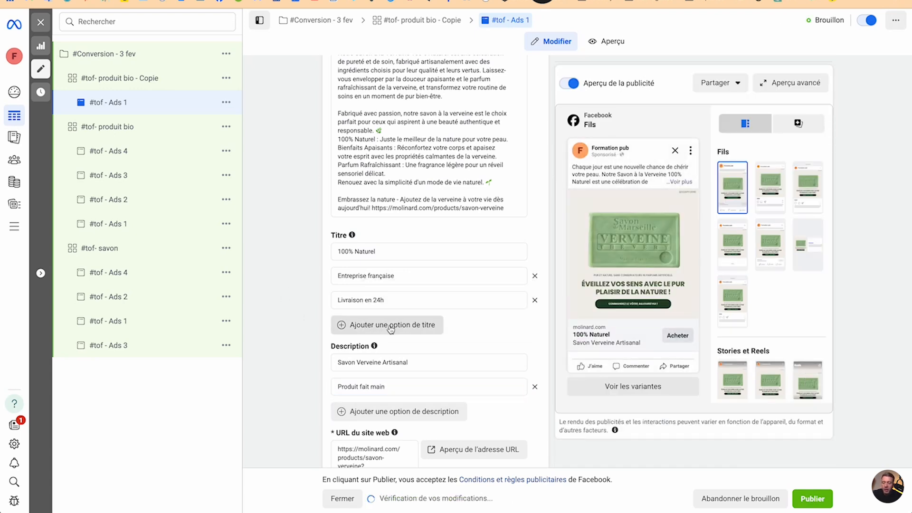
Preview the ad's placements in the advanced preview with the second primary text and the 2.mp4 video, then close the preview
click(769, 86)
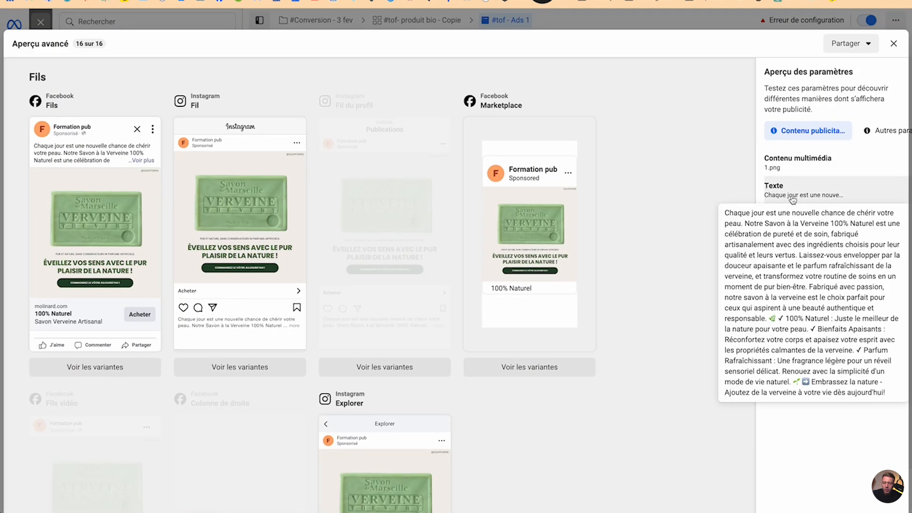
click(793, 198)
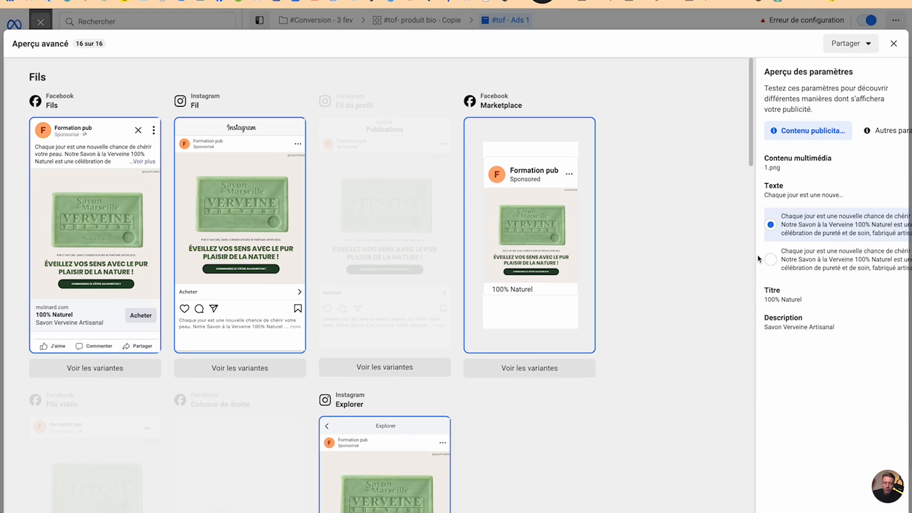
click(805, 160)
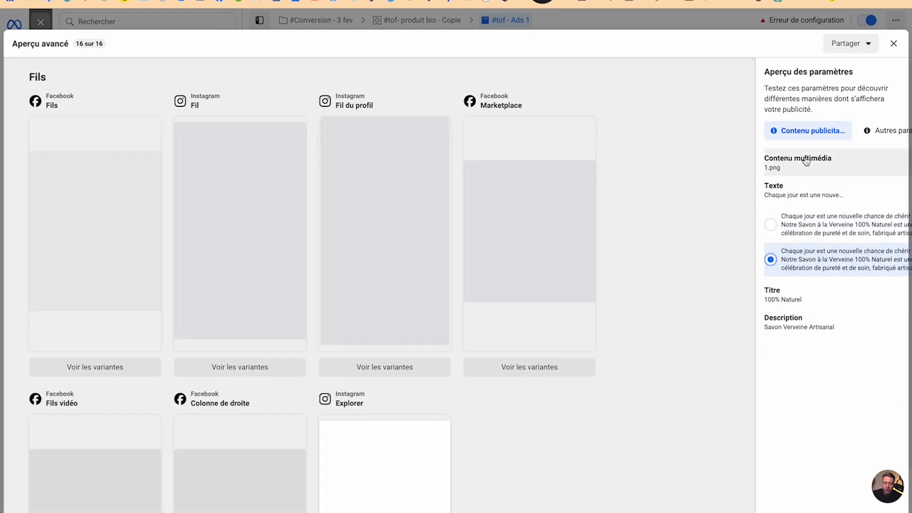
click(792, 265)
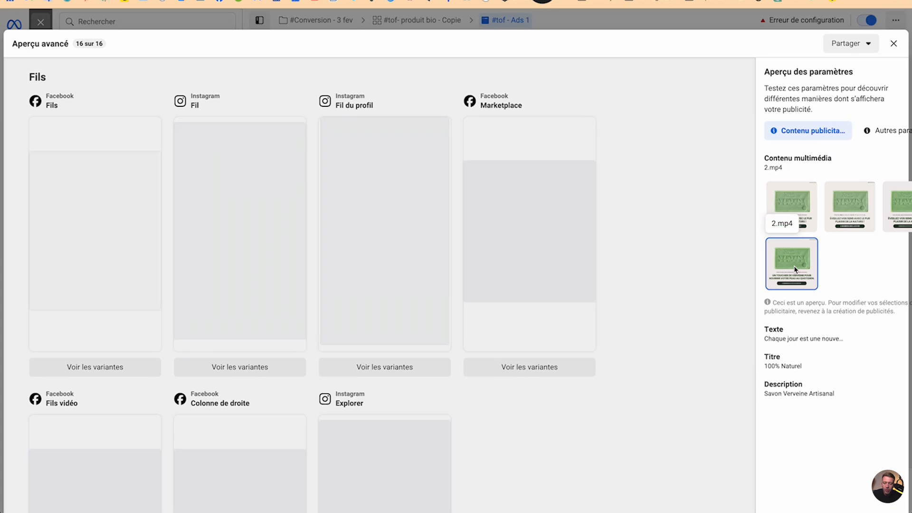
mouse_move(788, 336)
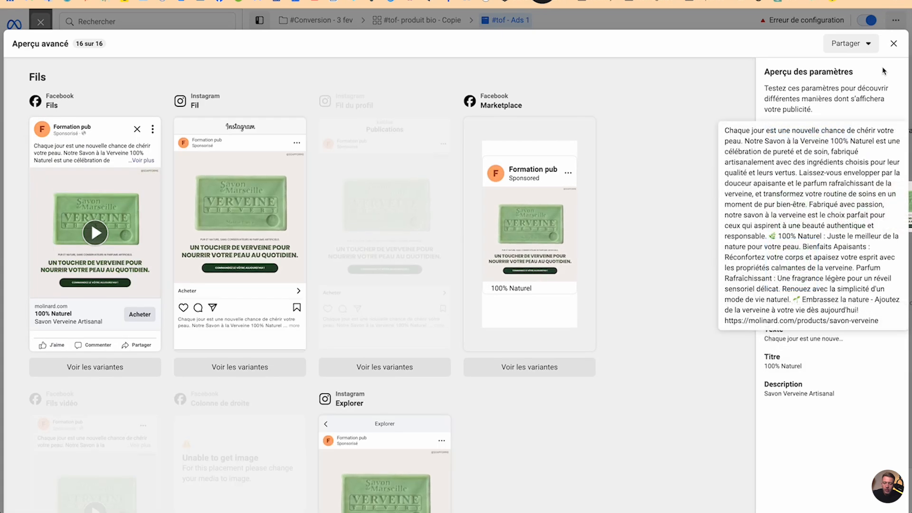
click(894, 44)
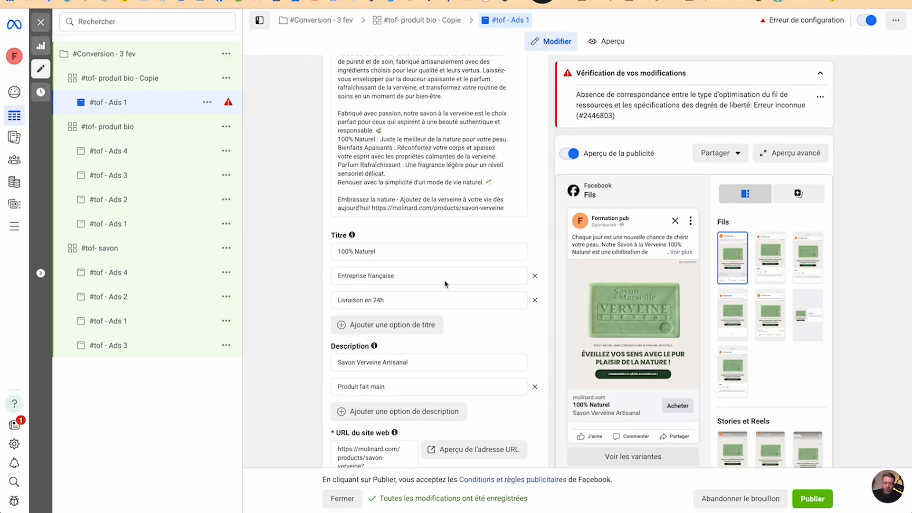
Close the ad's editor and review the #Conversion - 3 fev campaign and its list of ad sets
scroll(444, 281, down, 6)
scroll(444, 281, up, 3)
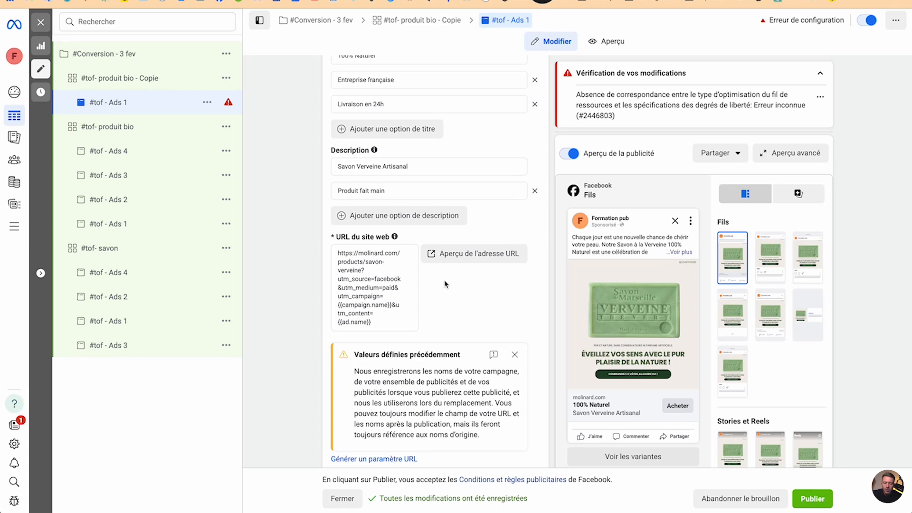
click(41, 23)
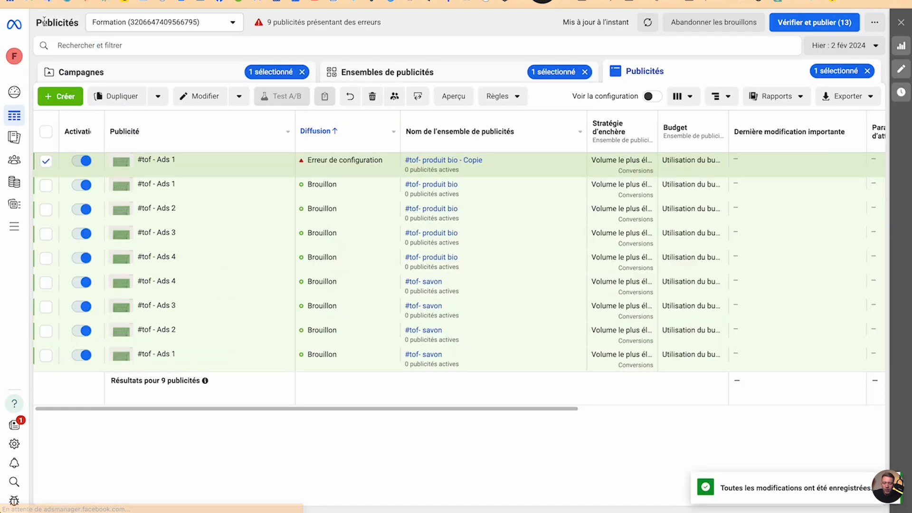
click(190, 70)
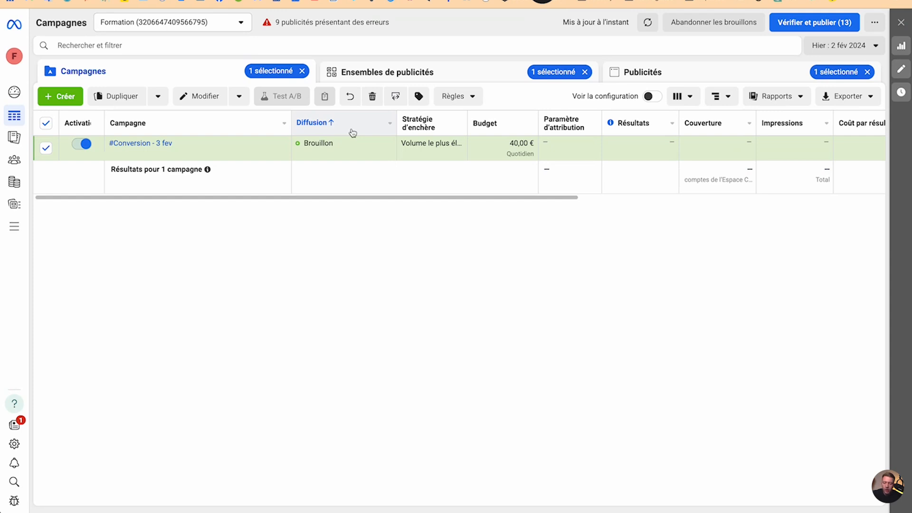
click(372, 80)
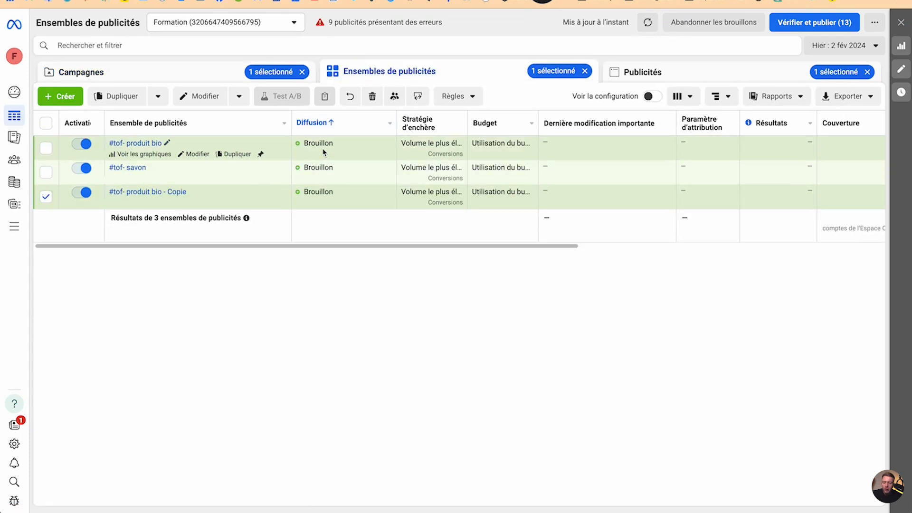